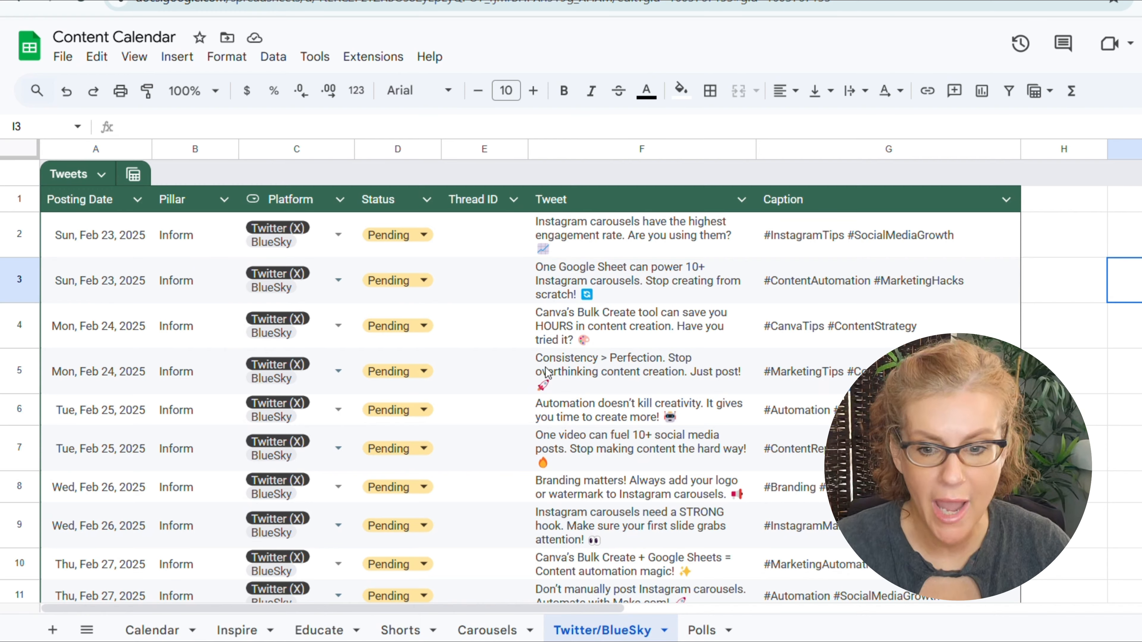
Review the posting dates, tweets and captions in the Twitter/BlueSky sheet of the Content Calendar
scroll(547, 372, "down", 10)
scroll(616, 334, "up", 9)
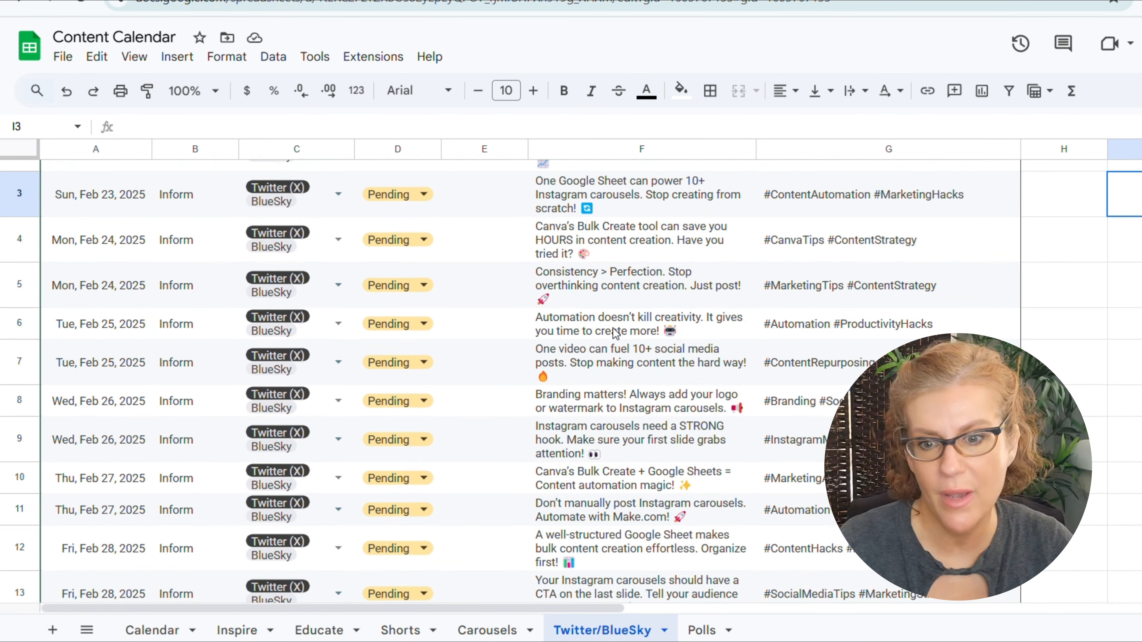
scroll(615, 334, "up", 2)
left_click(90, 236)
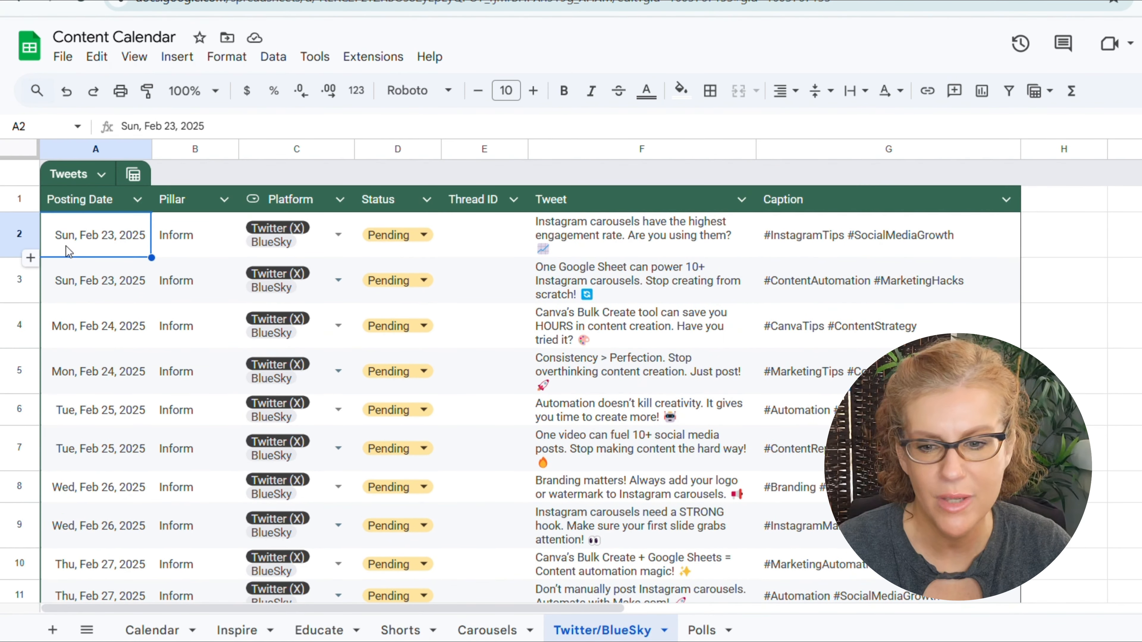
left_click(854, 281)
left_click(640, 449)
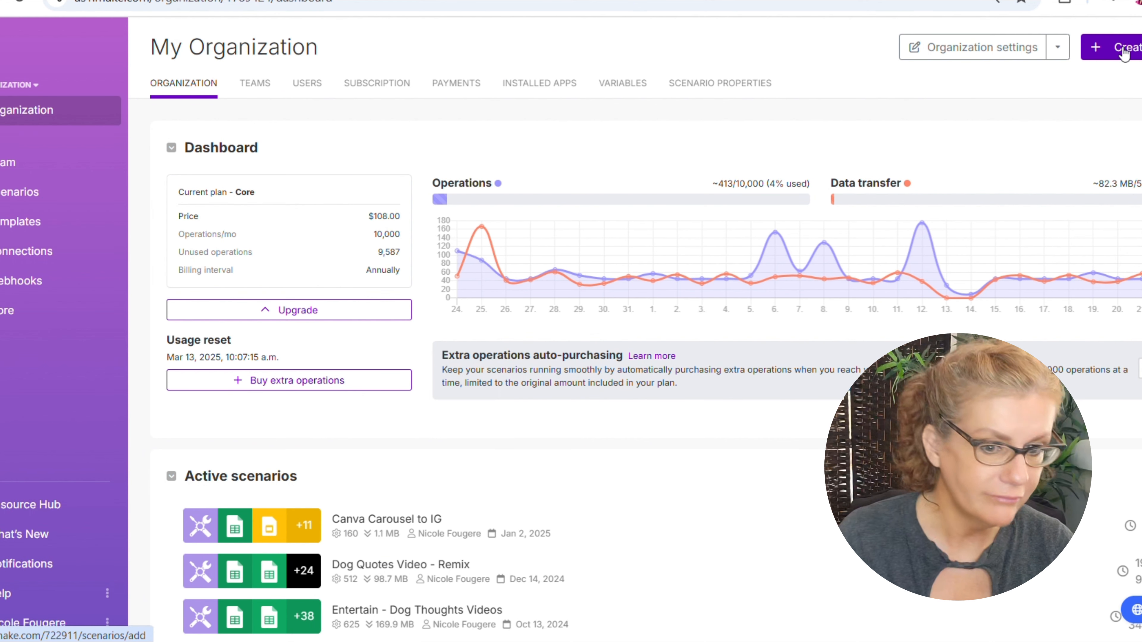
In Make, create a new scenario starting with a Tools Increment function module whose value never resets
left_click(1122, 53)
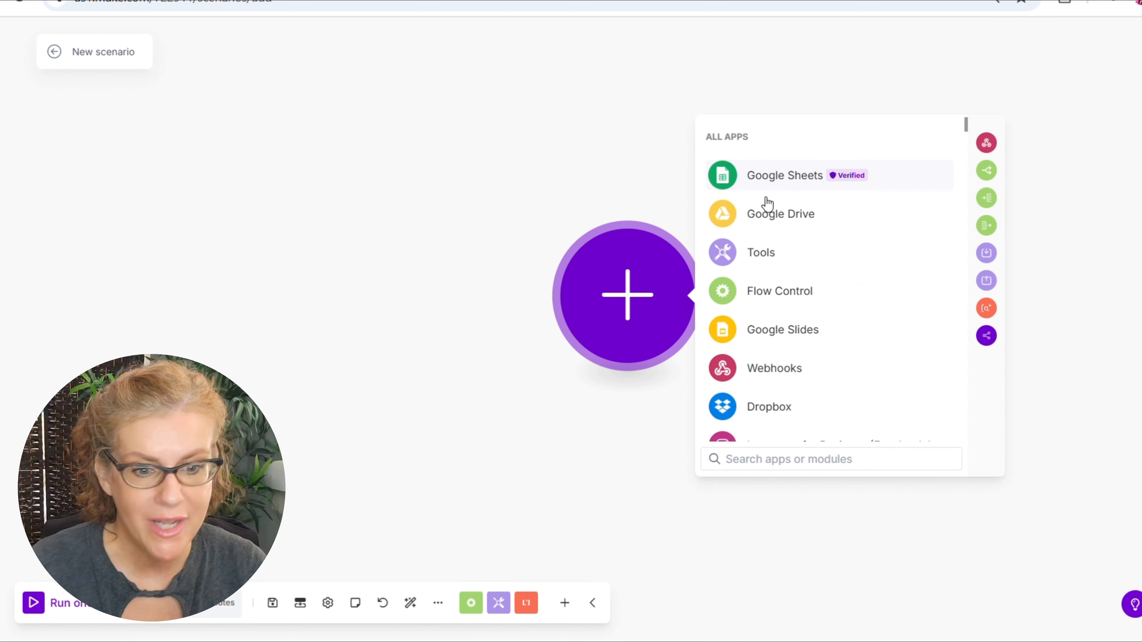
left_click(760, 255)
scroll(815, 318, "down", 3)
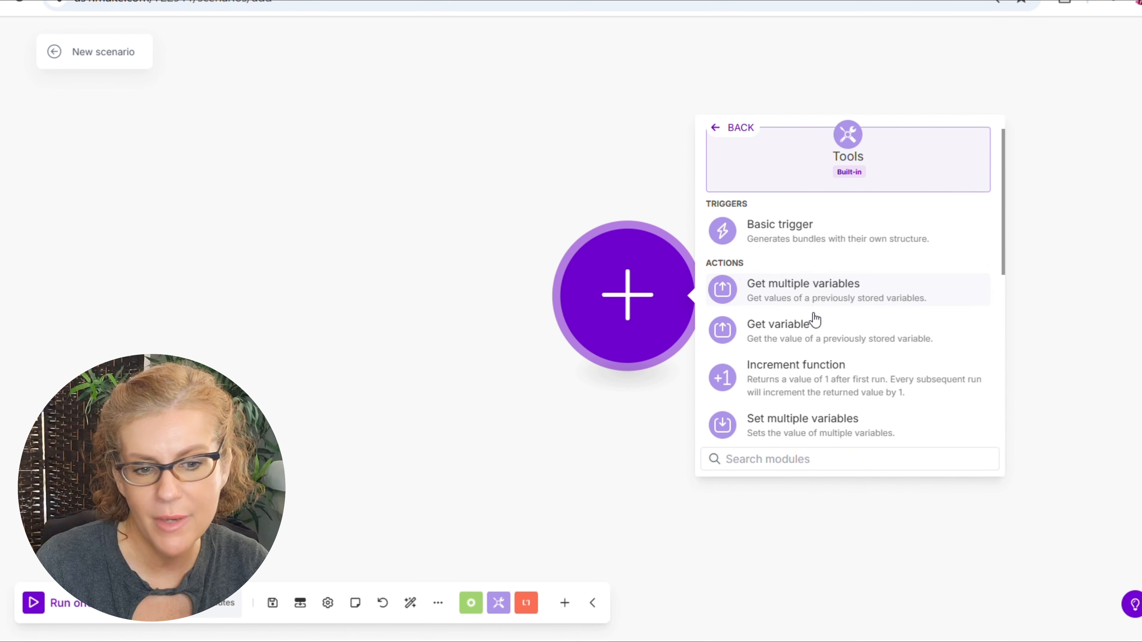
left_click(777, 325)
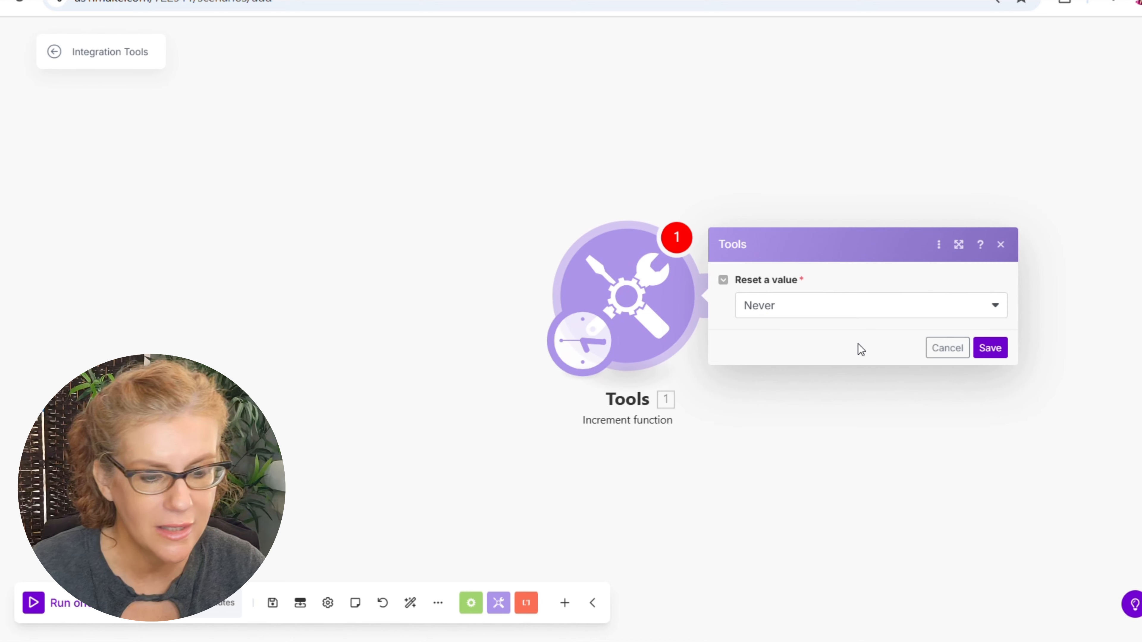
left_click(992, 351)
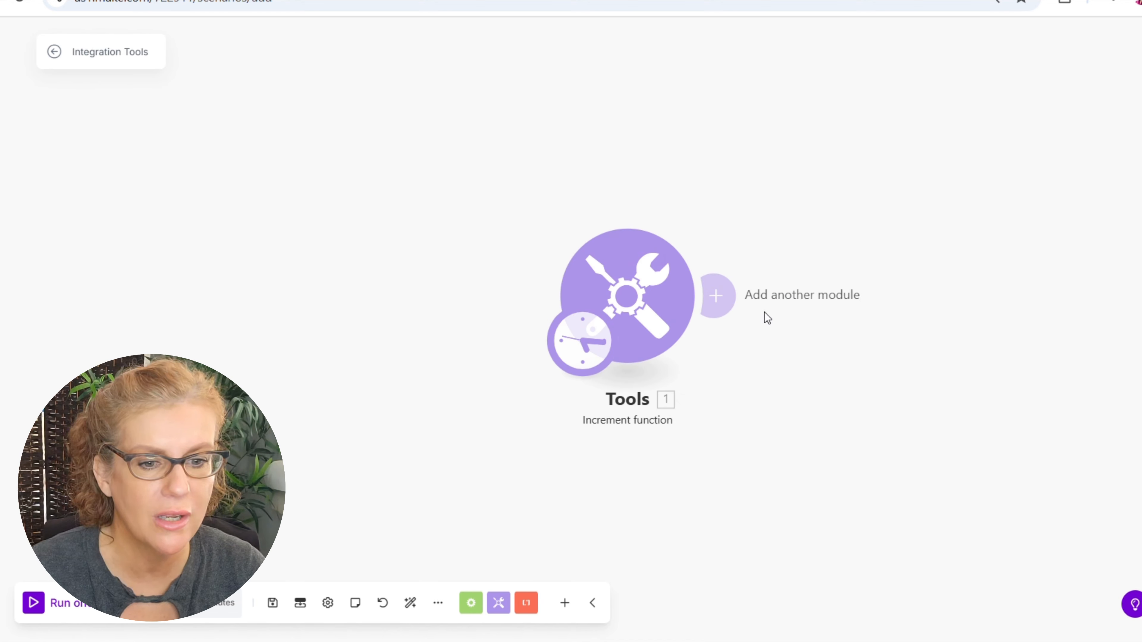
Add a Google Sheets Search Rows module after the Increment function module
left_click(763, 312)
left_click(1030, 176)
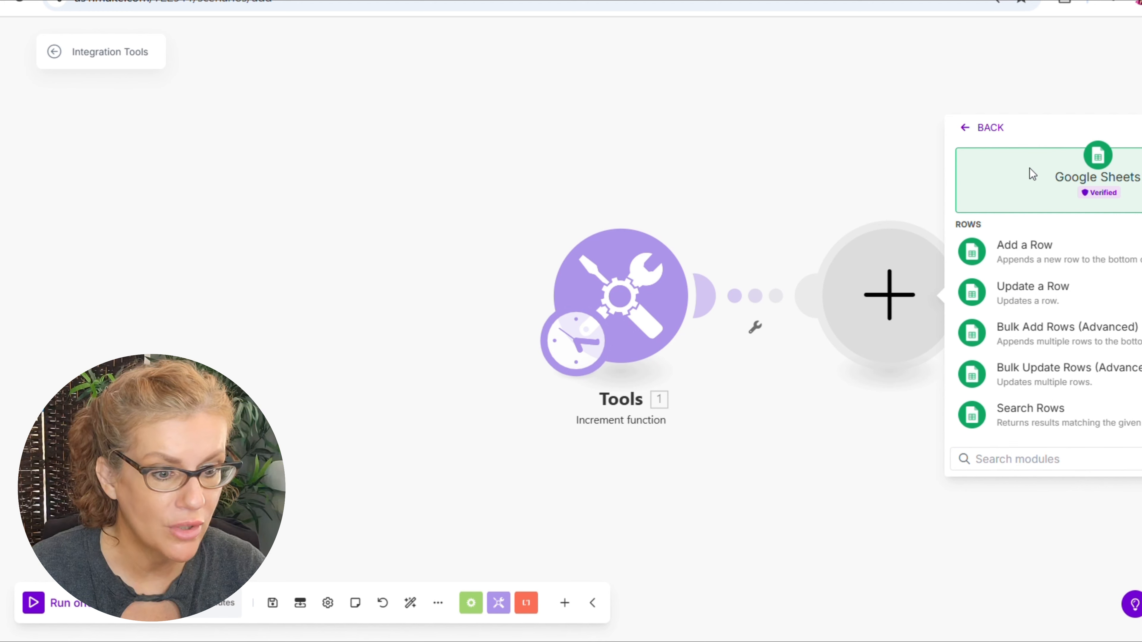
scroll(1101, 295, "down", 2)
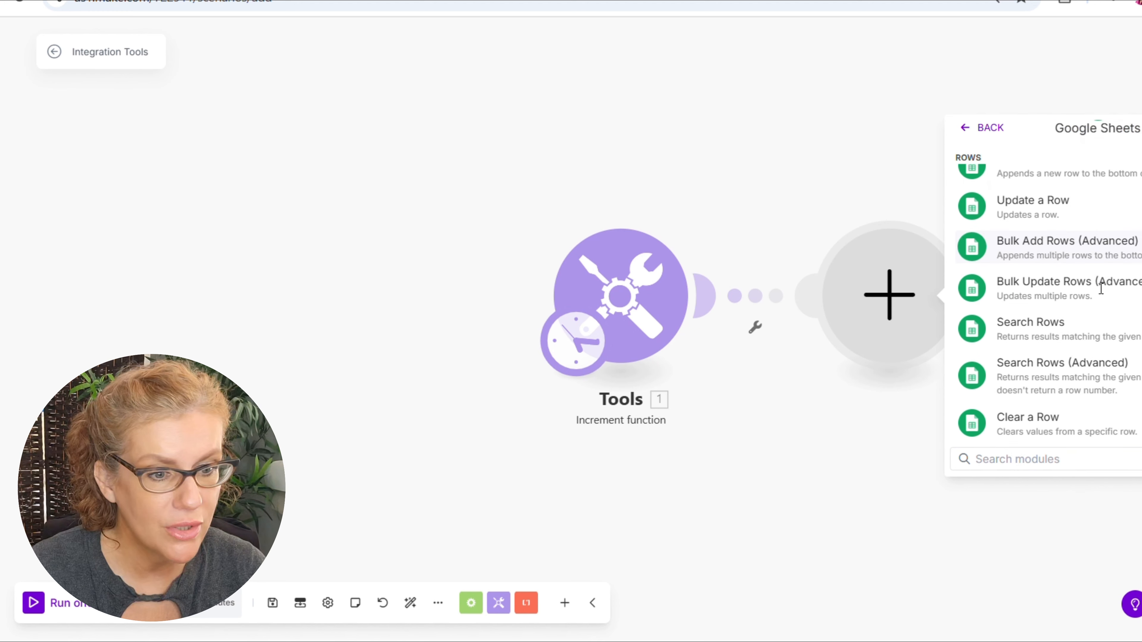
scroll(1100, 296, "down", 2)
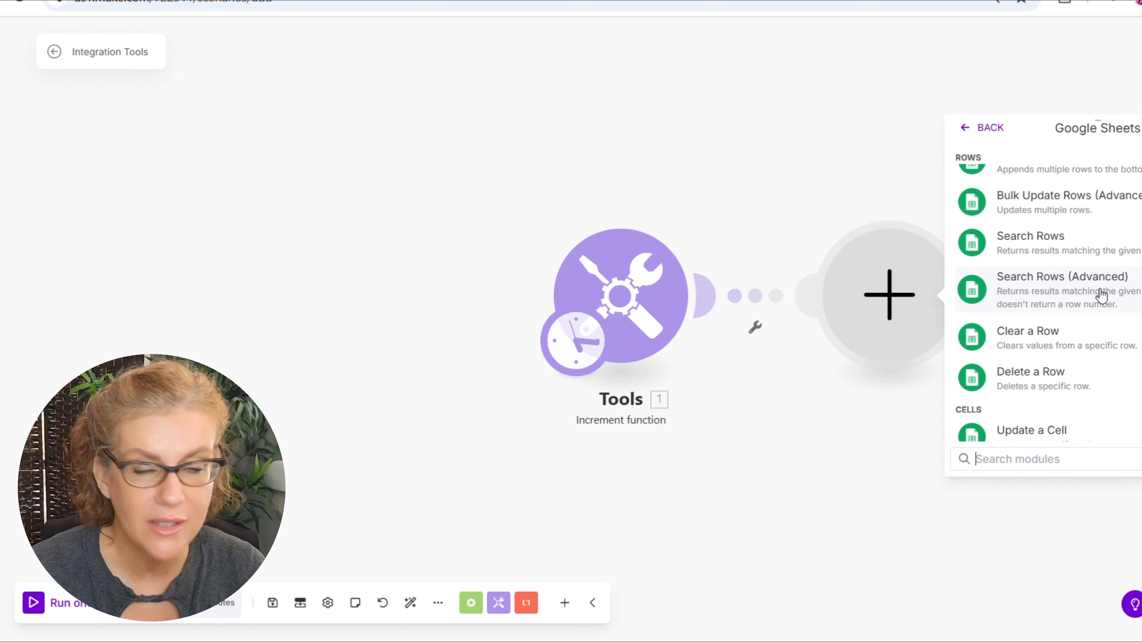
scroll(1100, 295, "down", 5)
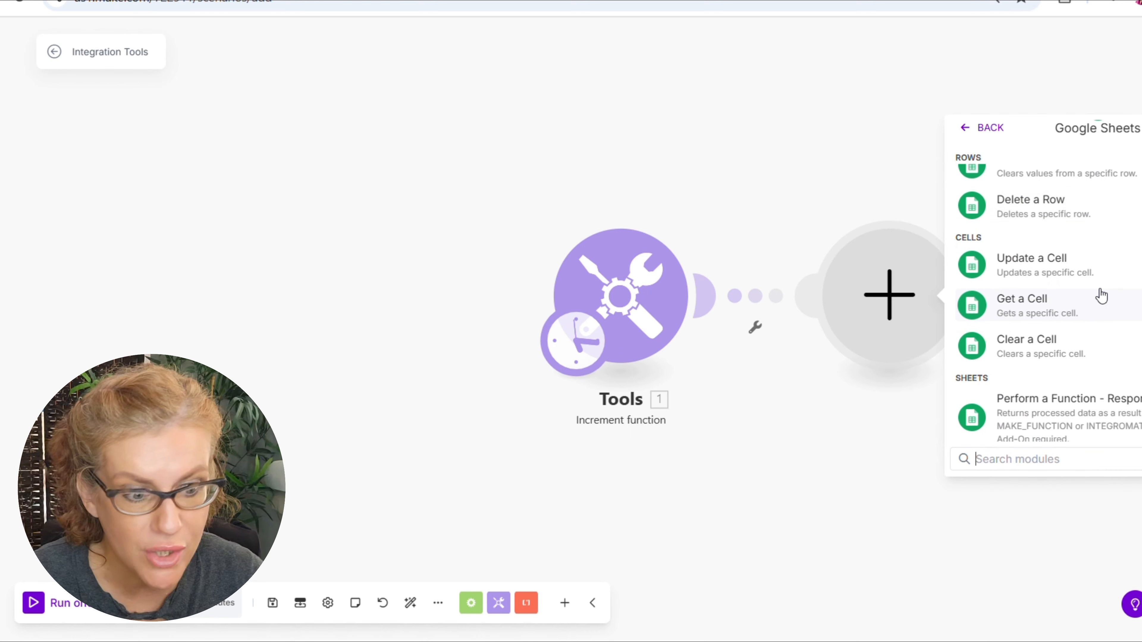
scroll(1099, 295, "down", 4)
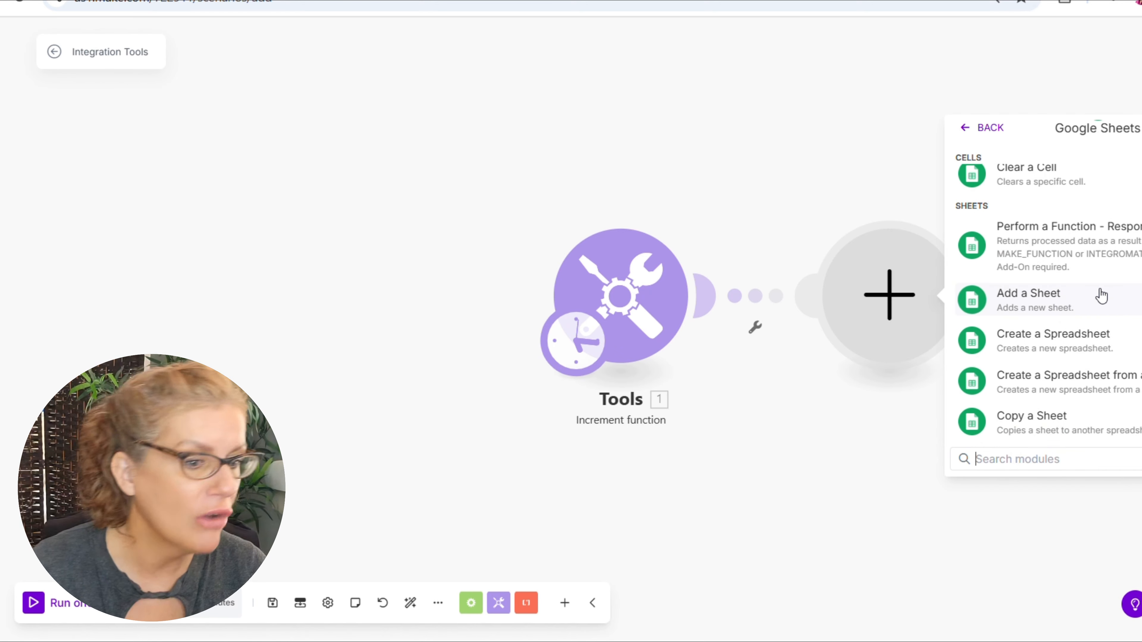
scroll(1100, 295, "up", 10)
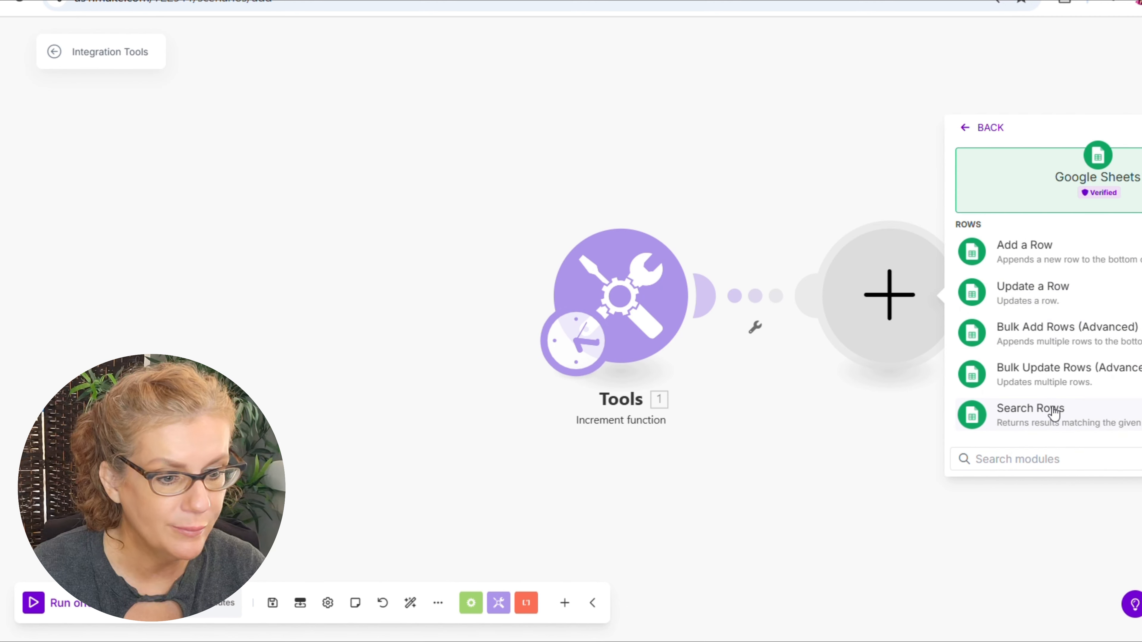
left_click(1053, 419)
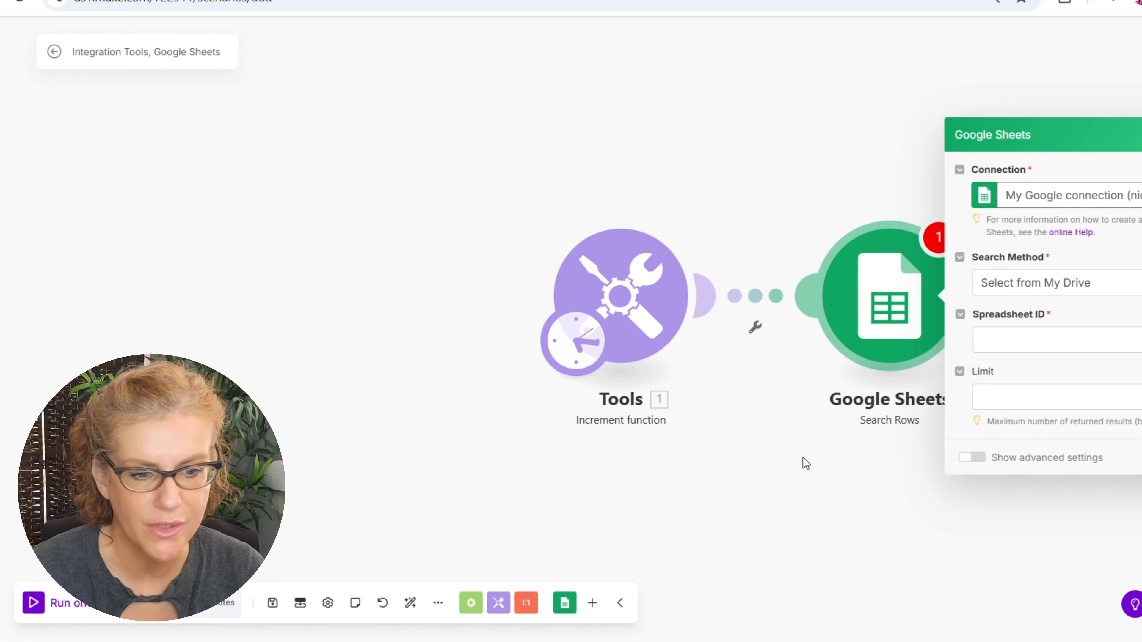
Set the Search Rows module to the last-listed Google connection and select the Content Calendar spreadsheet
left_click_drag(622, 452, 430, 438)
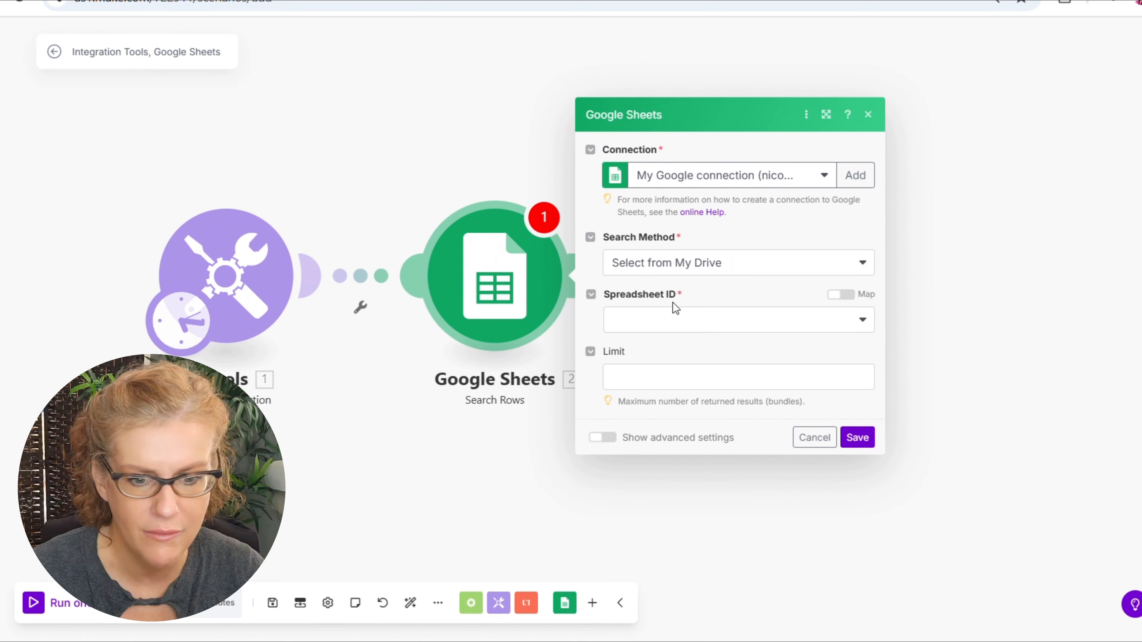
left_click(680, 318)
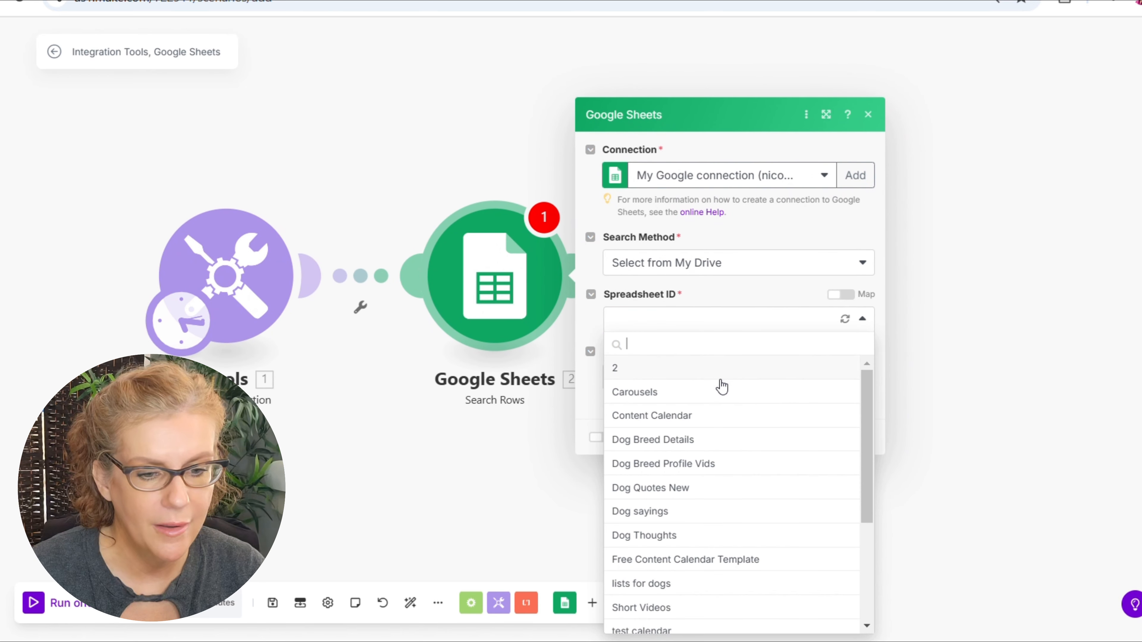
left_click(747, 181)
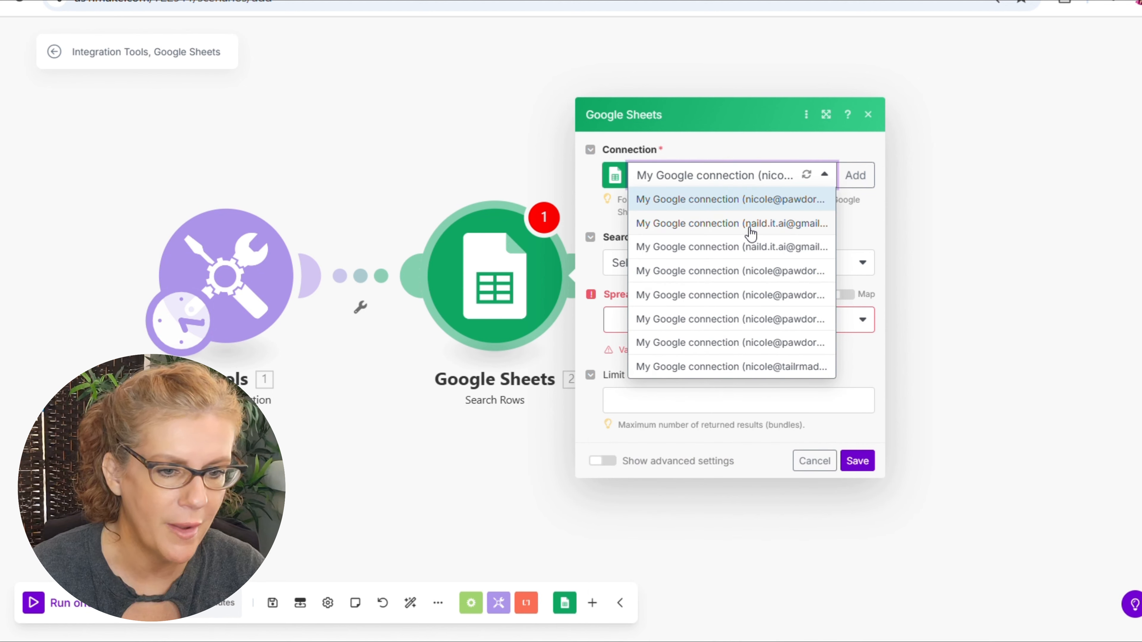
left_click(754, 367)
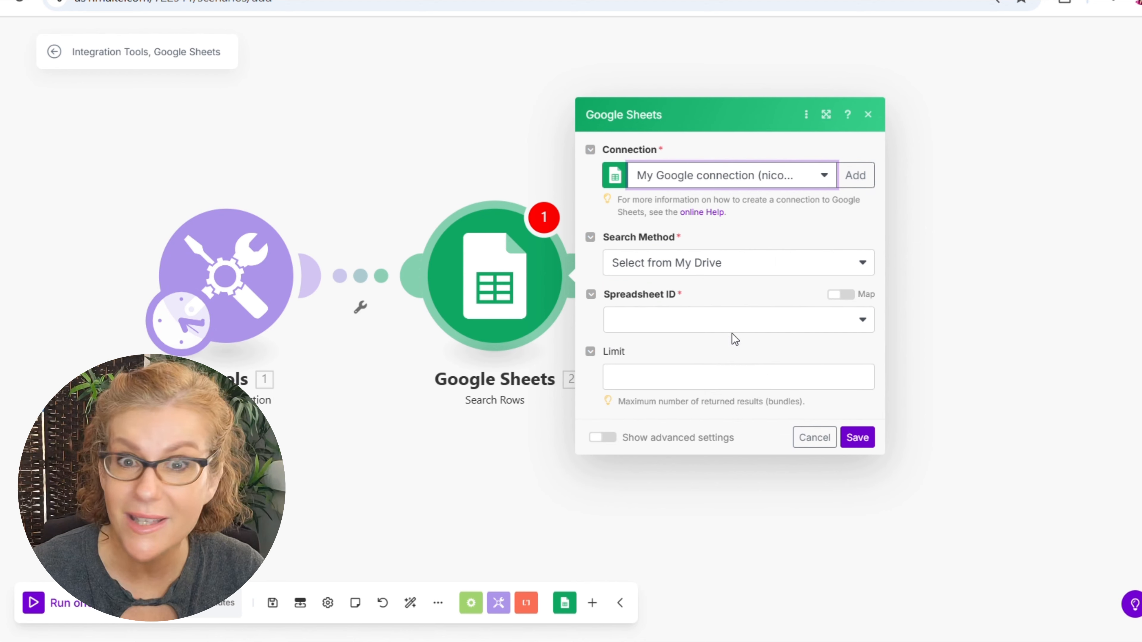
left_click(740, 320)
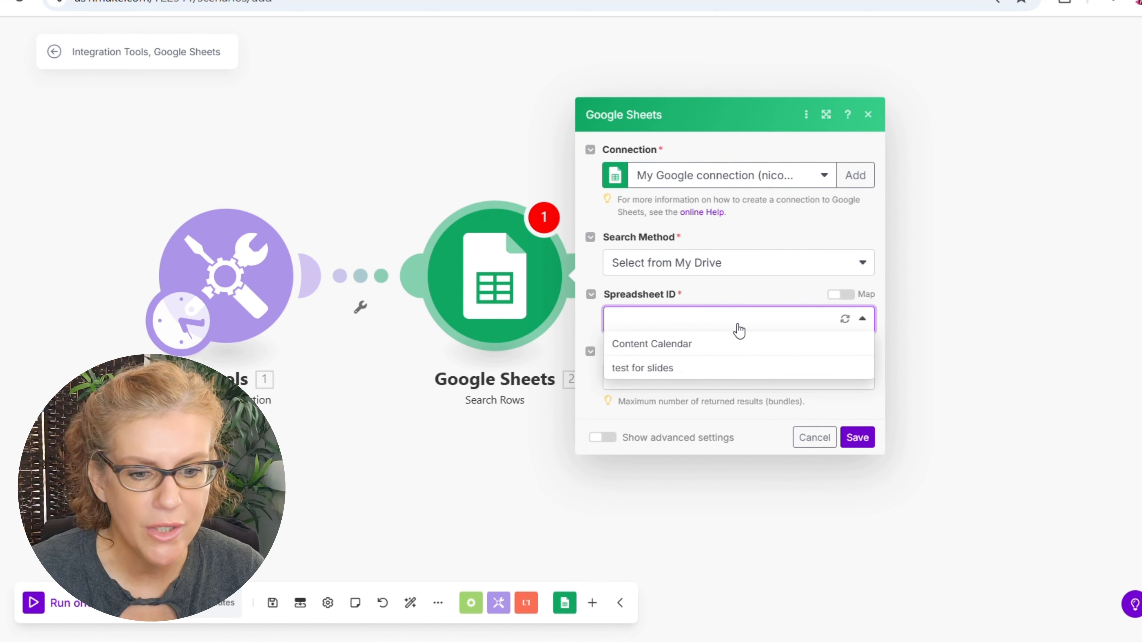
left_click(709, 344)
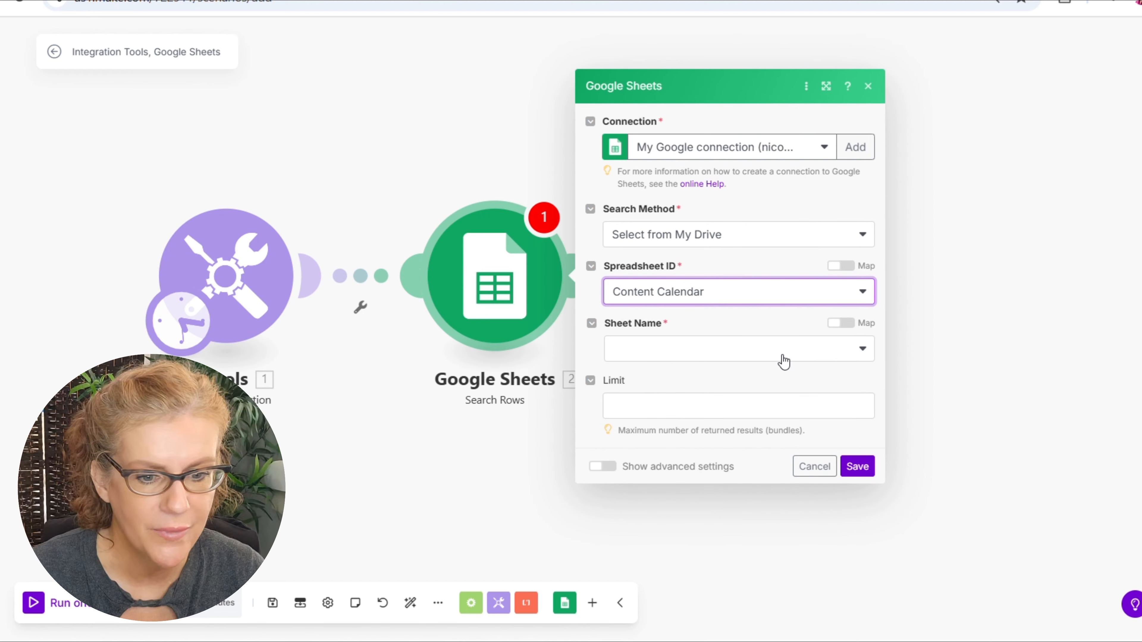
Select the Twitter/BlueSky sheet for the row search and set the column range to A-Z
left_click(782, 356)
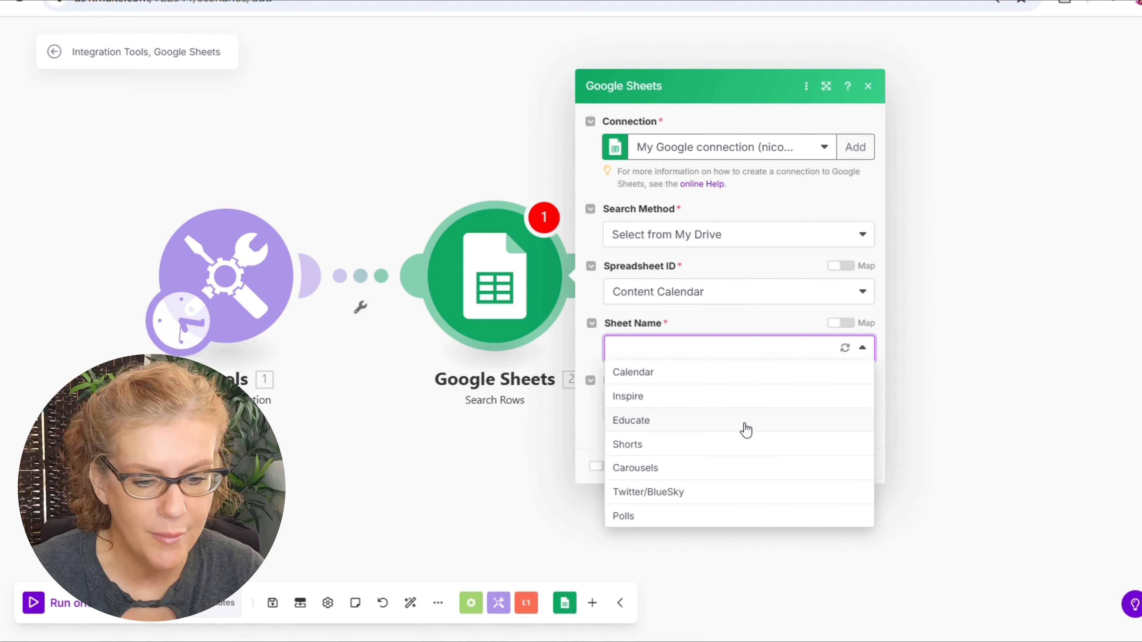
left_click(674, 492)
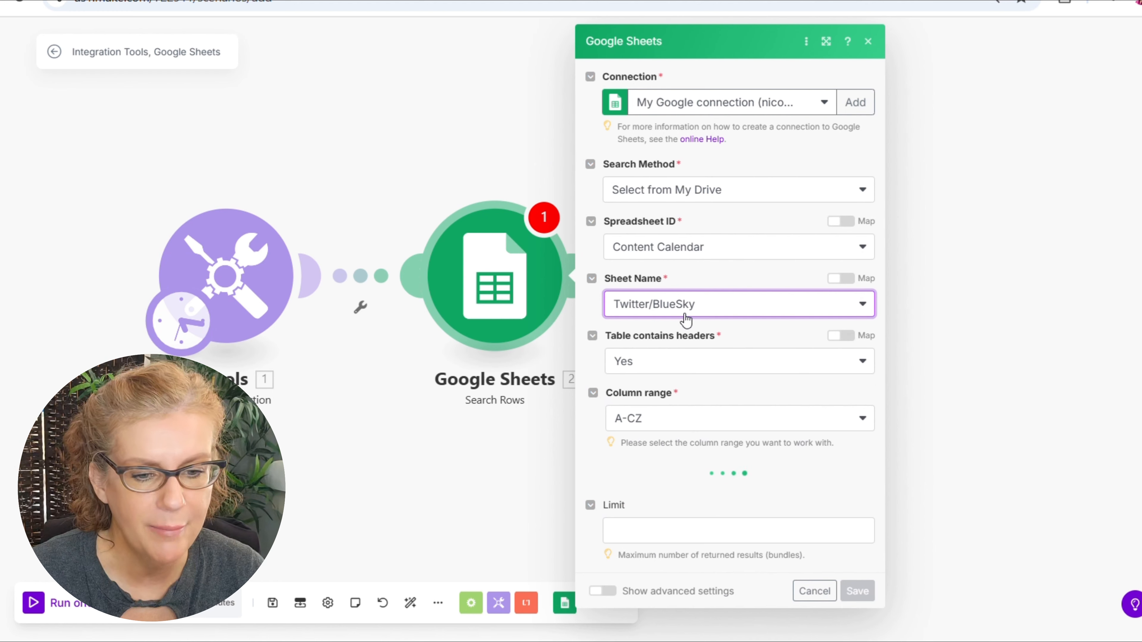
left_click(690, 418)
left_click(649, 488)
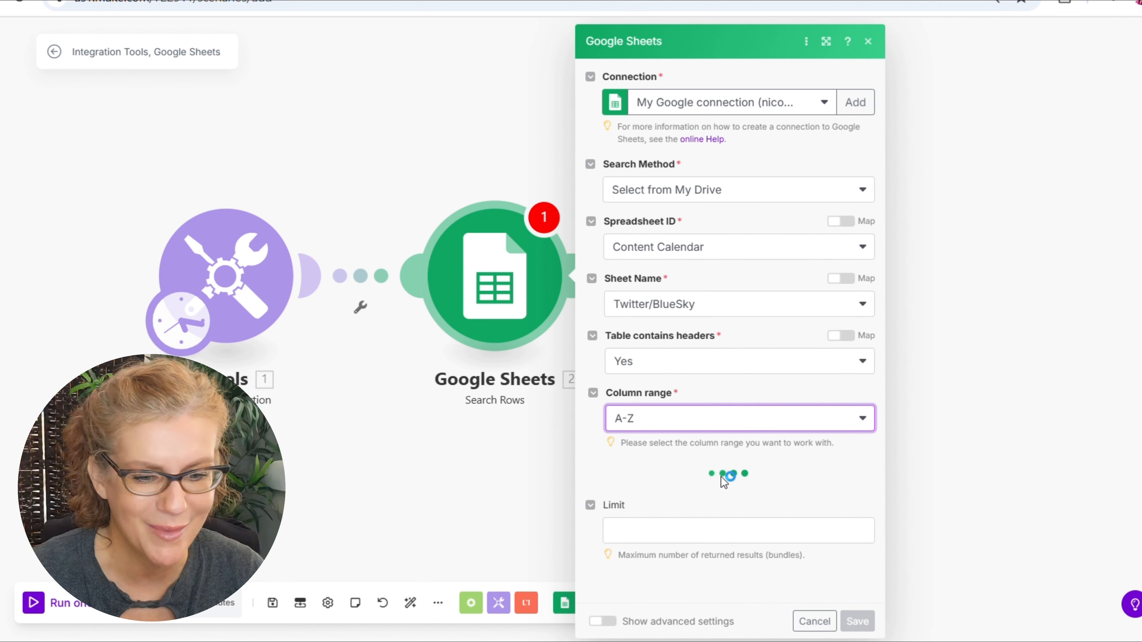
Order the search results by Row number and set the field type to Number
scroll(723, 482, "down", 5)
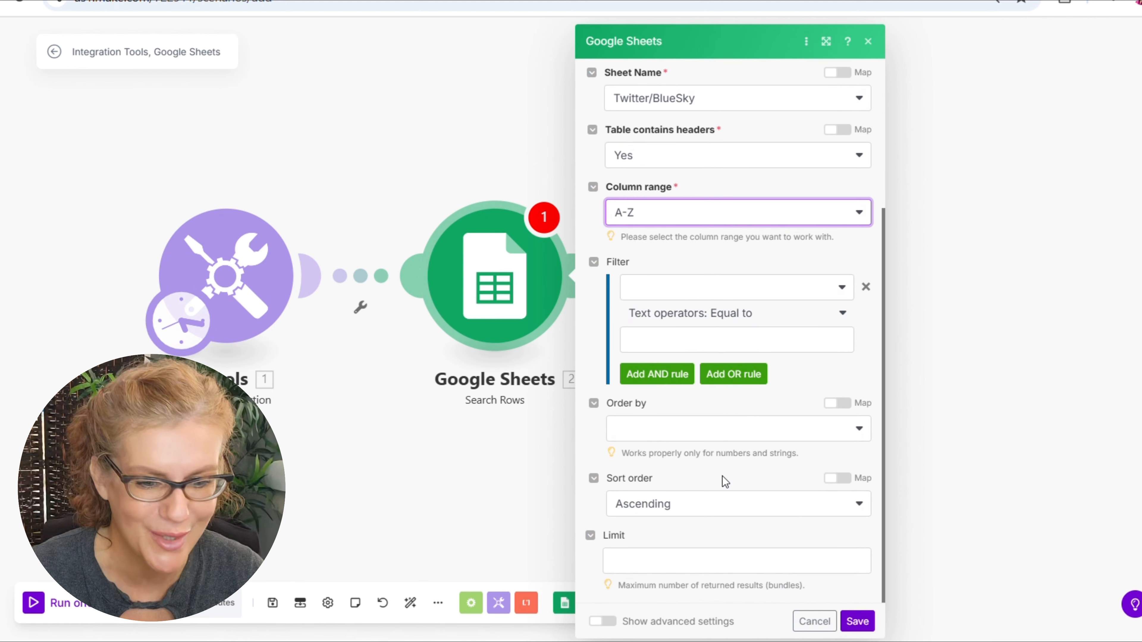
left_click(743, 434)
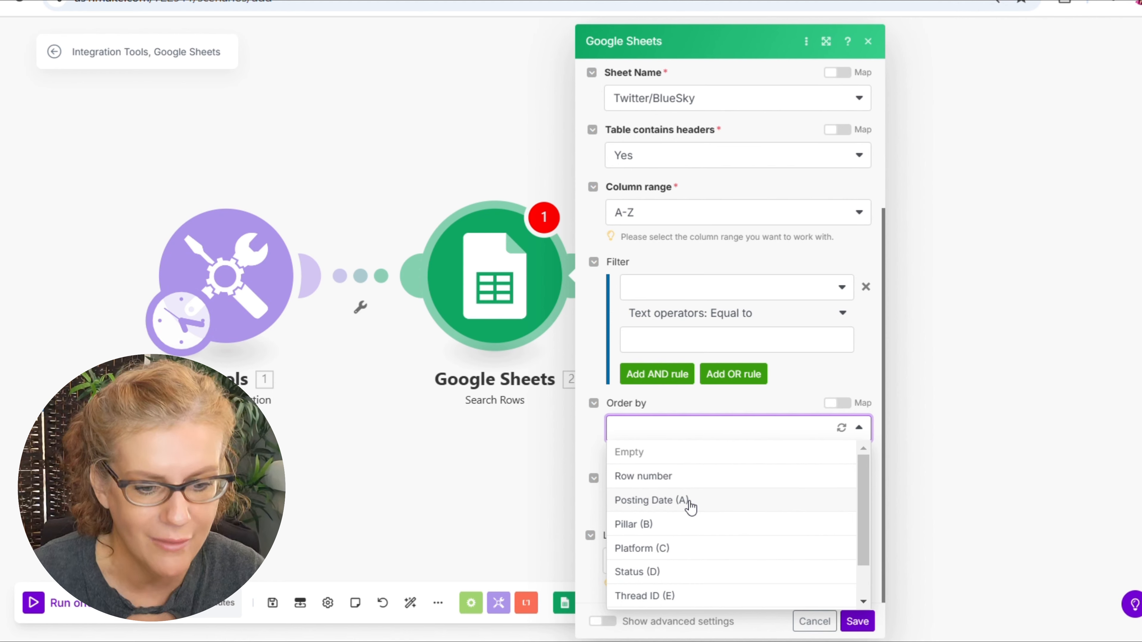
left_click(692, 477)
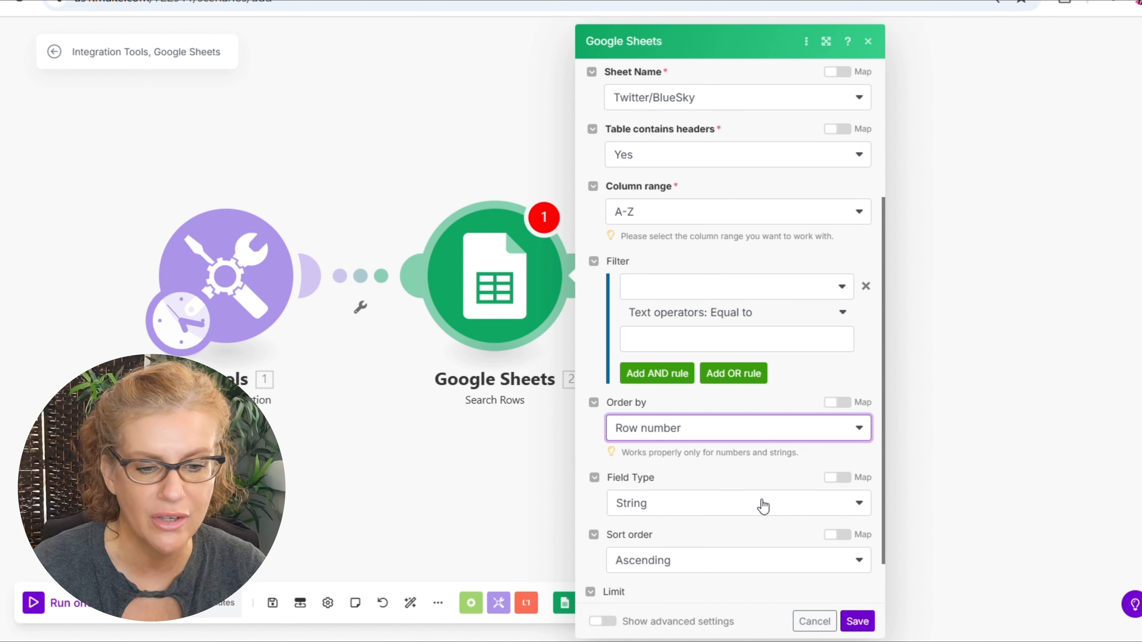
scroll(763, 506, "down", 1)
left_click(747, 455)
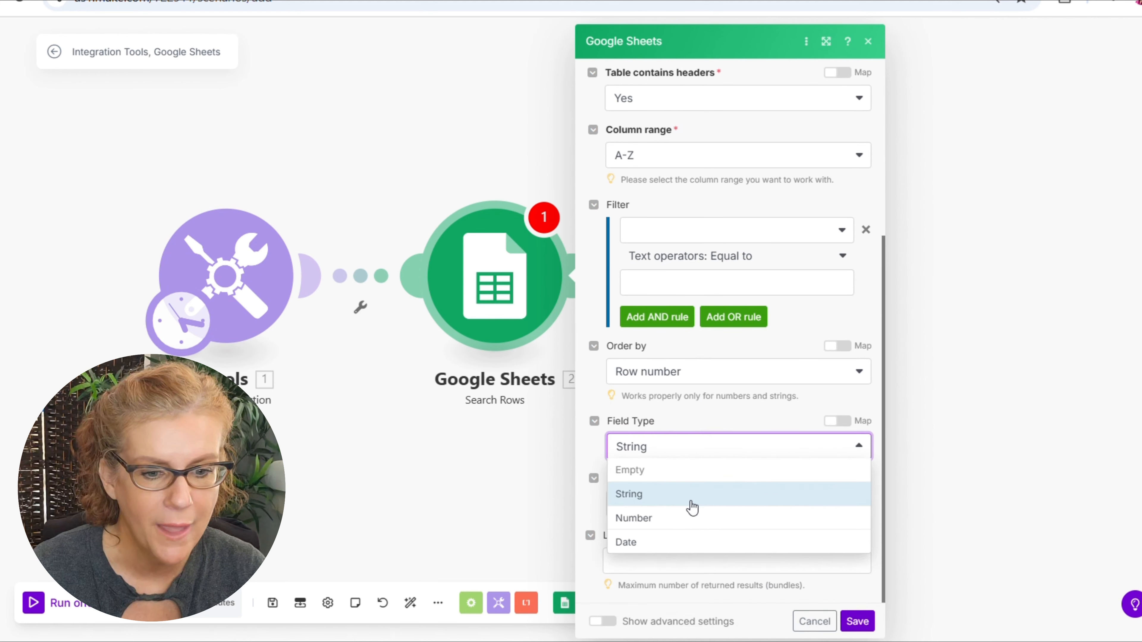
left_click(680, 520)
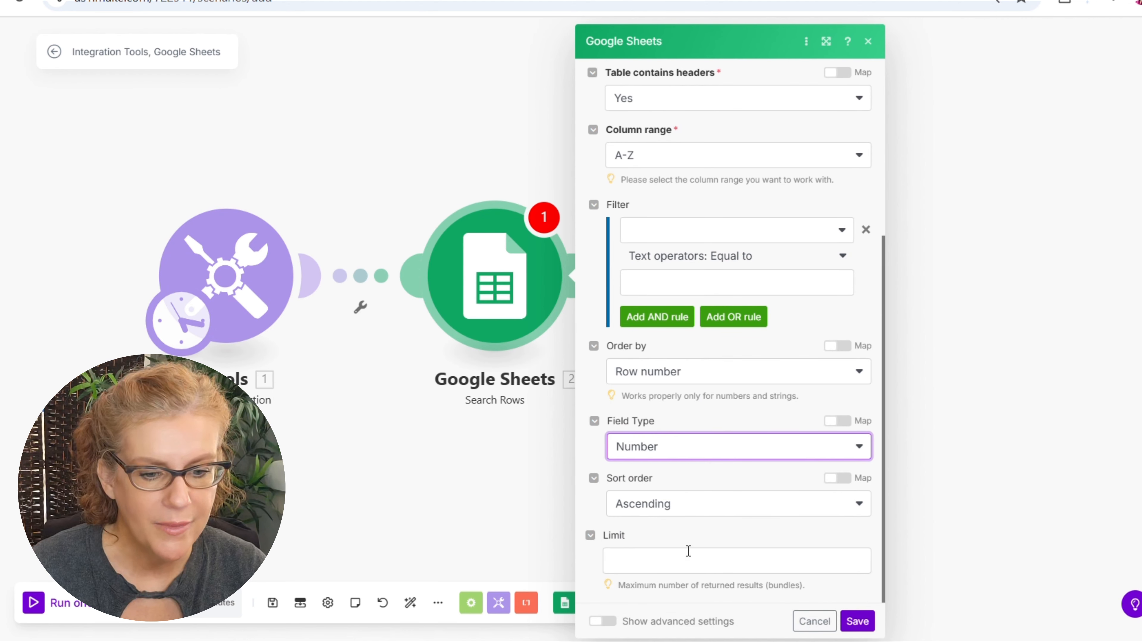
Limit the row search to 1 returned result, save the module, and recheck its settings
left_click(666, 561)
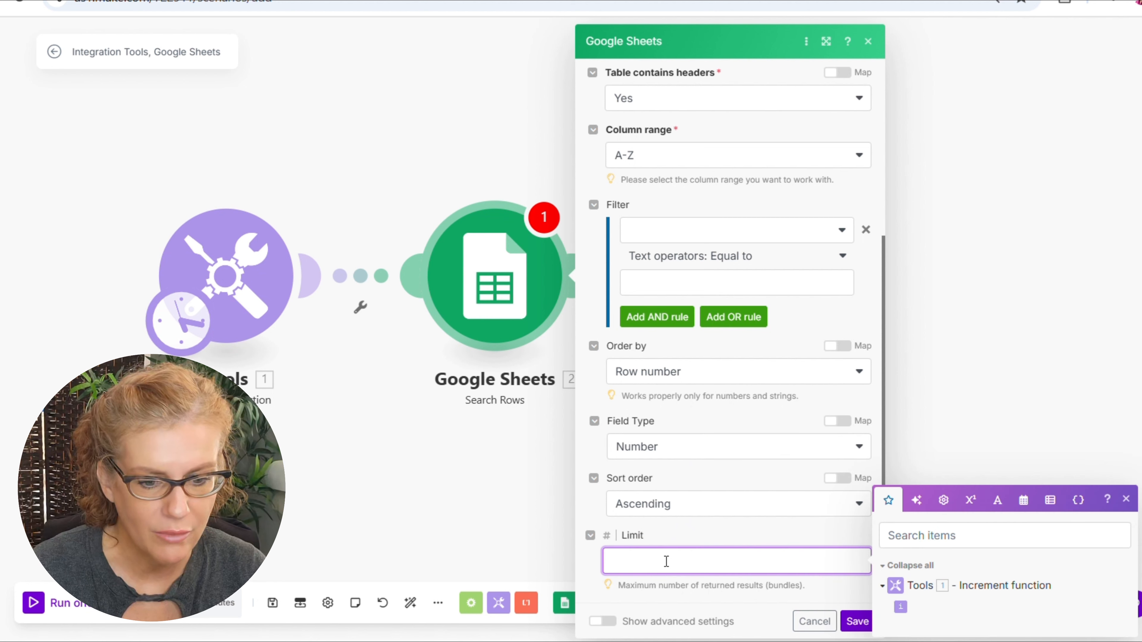
left_click(697, 542)
left_click(856, 621)
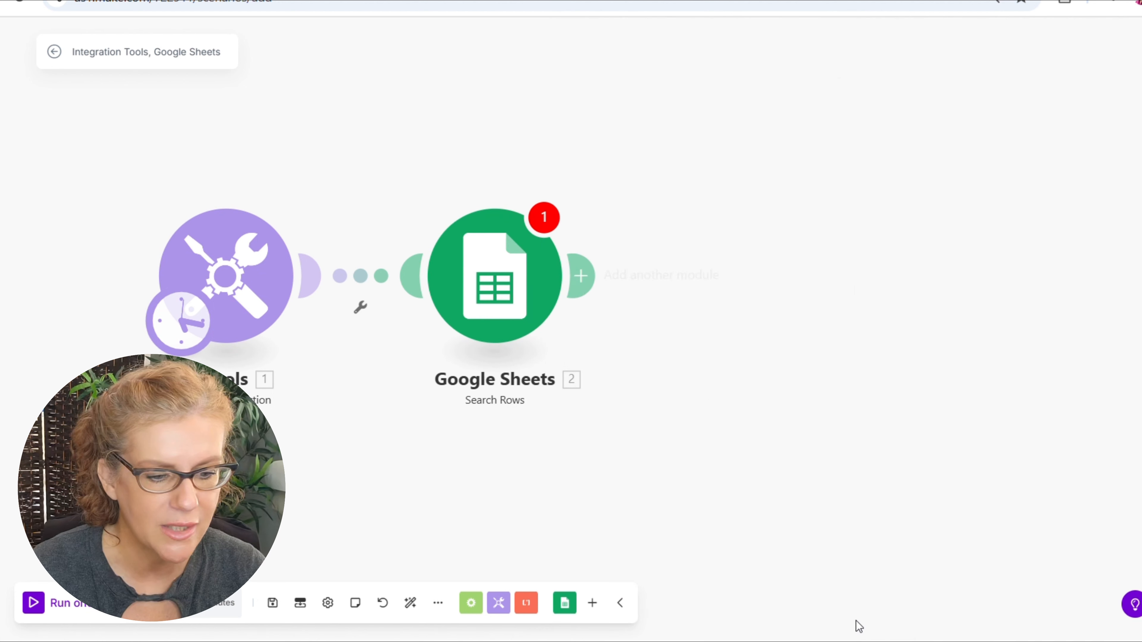
left_click(523, 289)
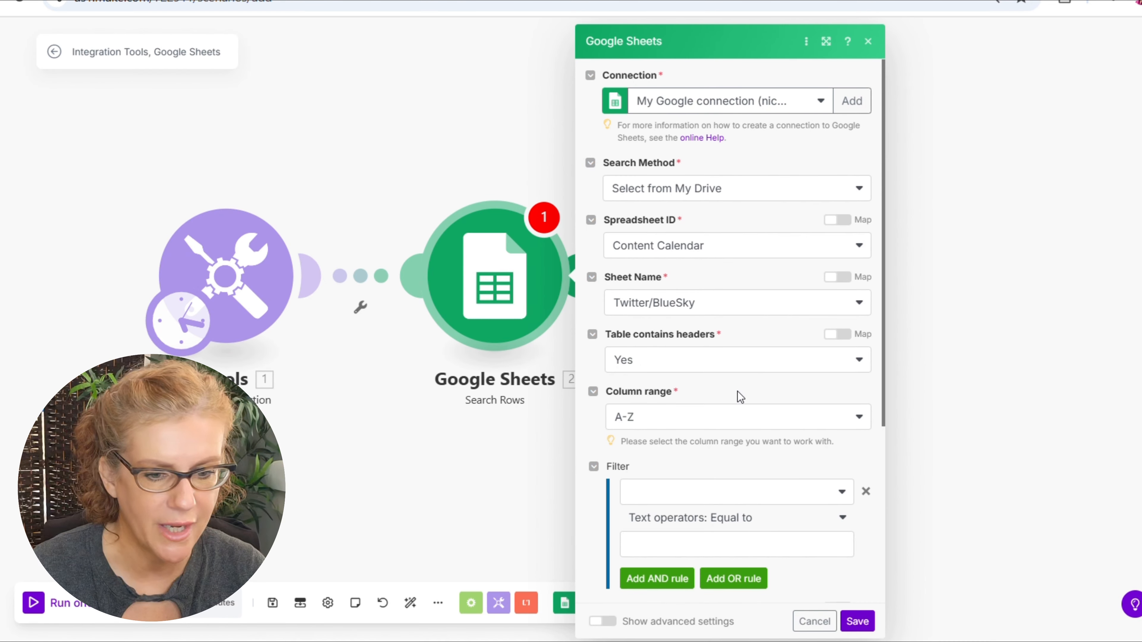
scroll(738, 395, "down", 5)
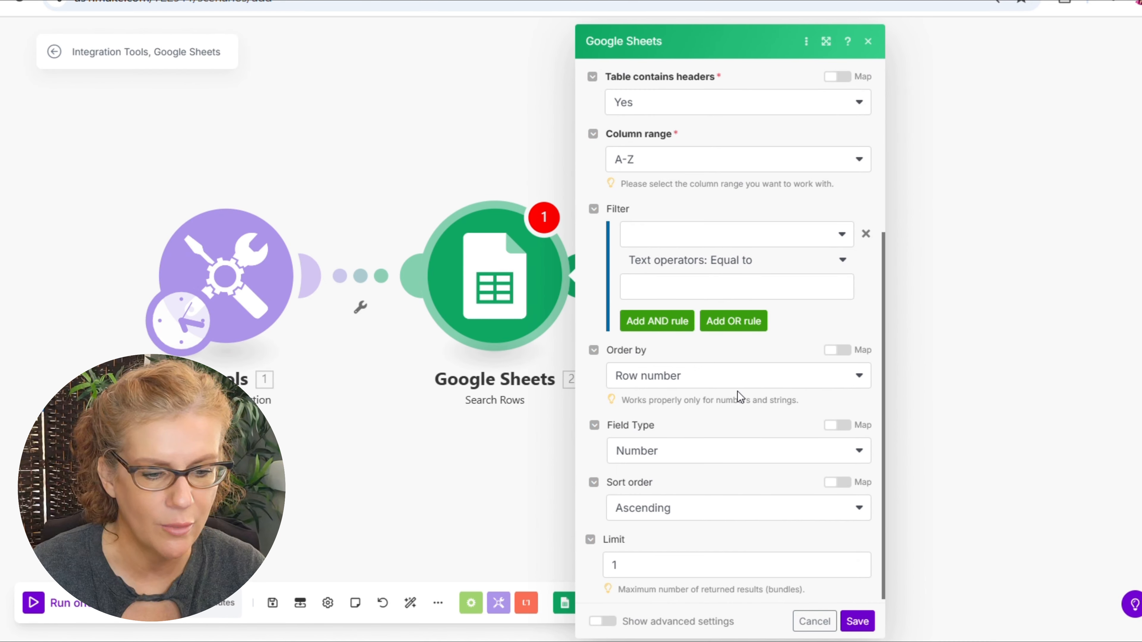
left_click(857, 621)
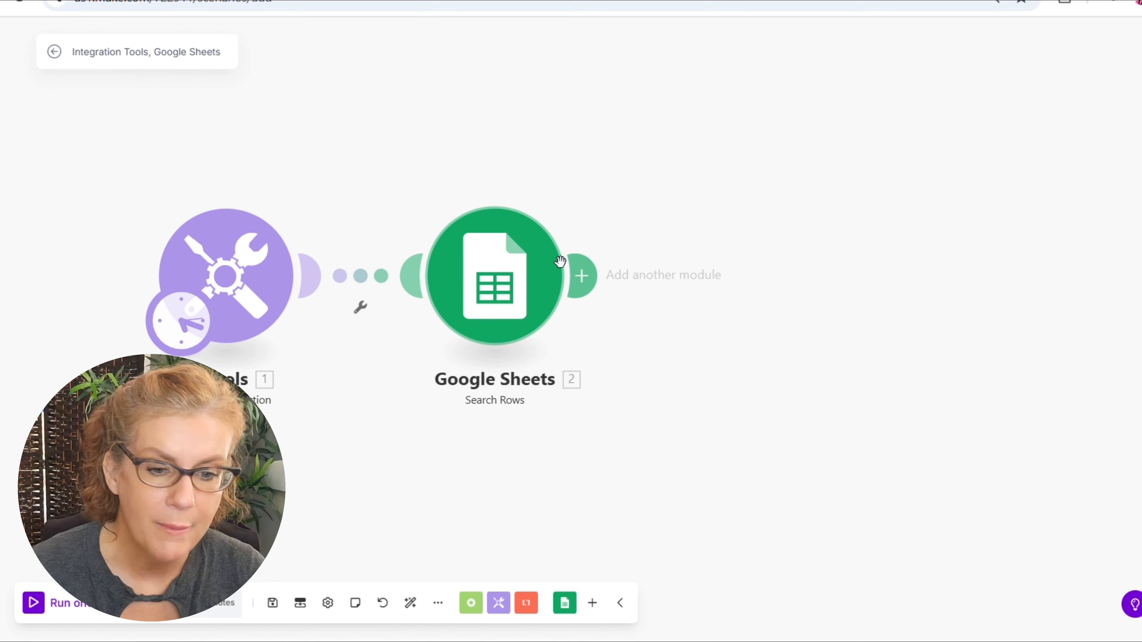
Add a Google Sheets Get Range Values module after the Search Rows module
left_click(581, 275)
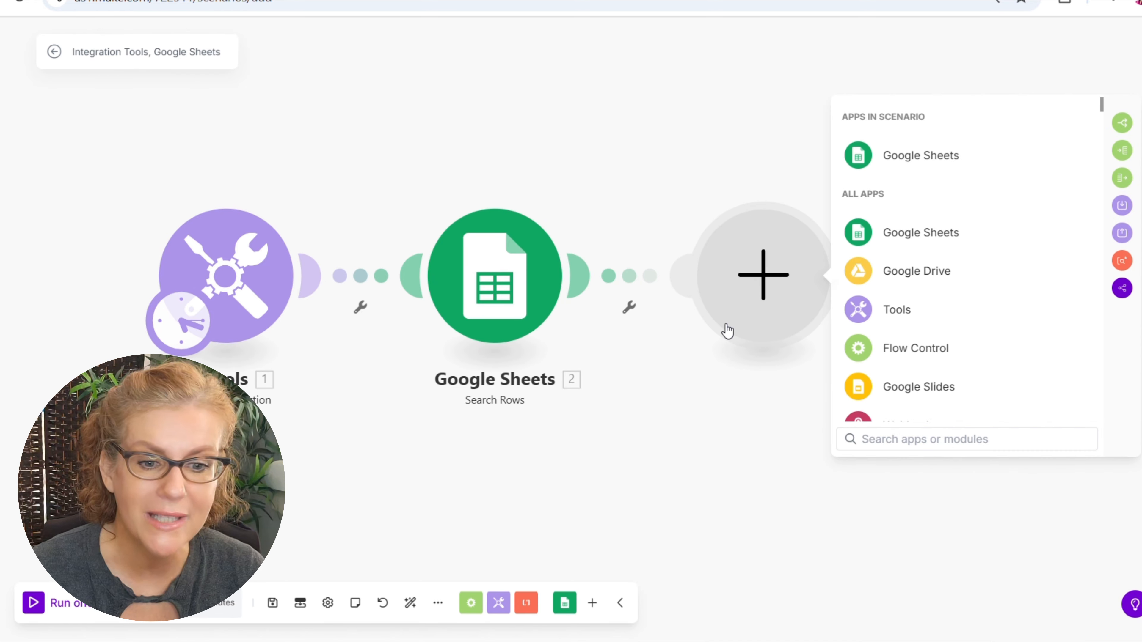
left_click(888, 163)
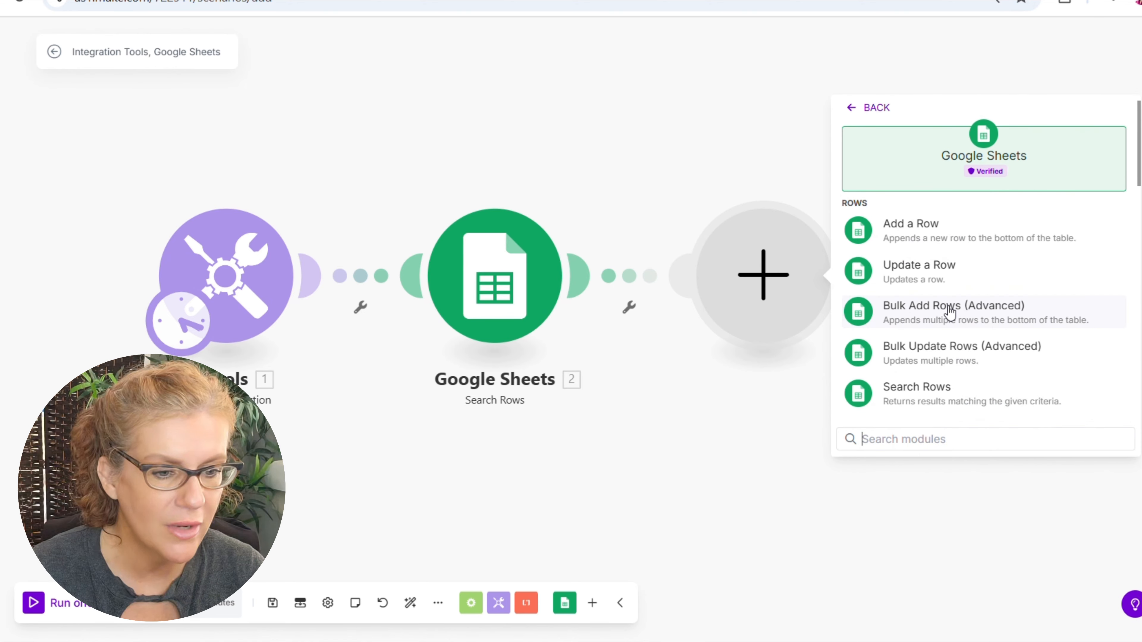
scroll(948, 308, "down", 2)
scroll(948, 308, "down", 5)
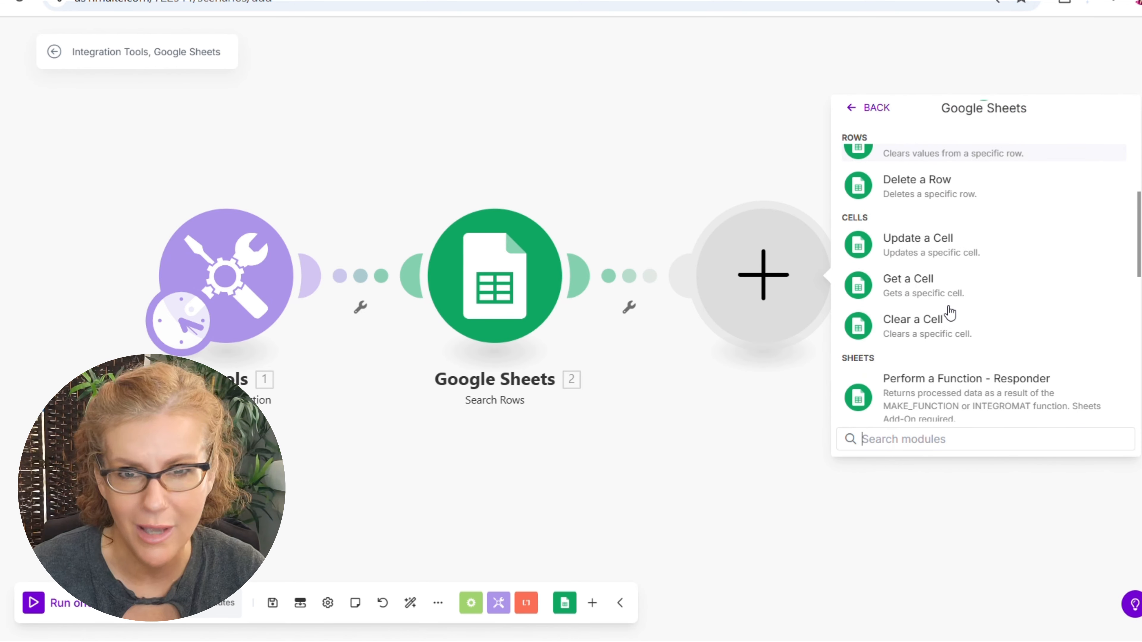
scroll(949, 313, "down", 4)
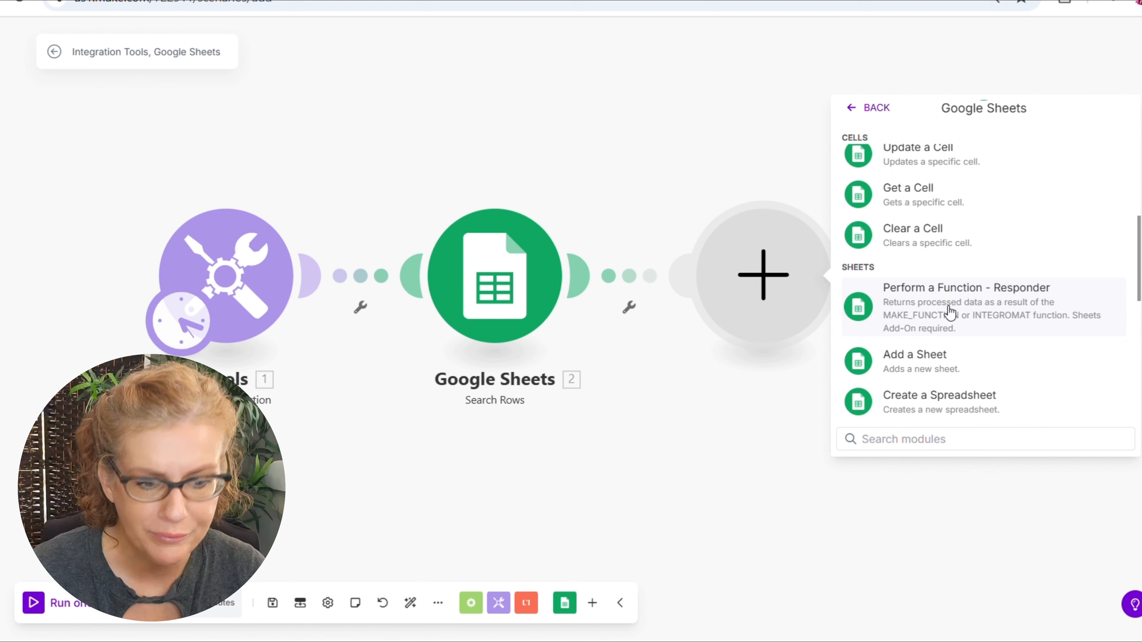
scroll(948, 308, "down", 4)
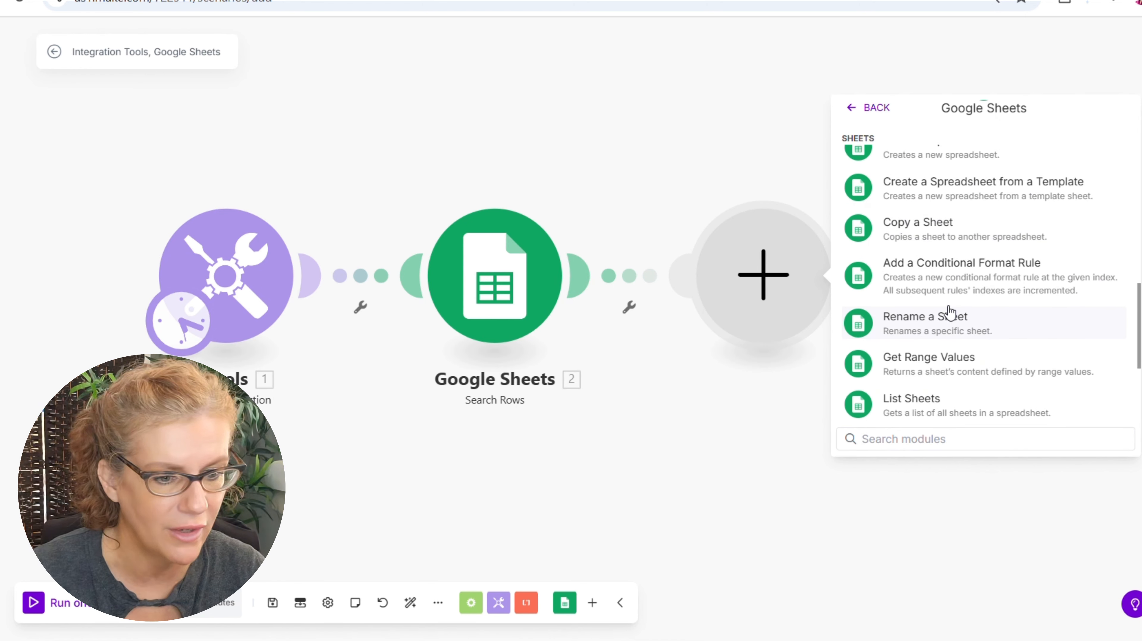
scroll(949, 311, "down", 2)
scroll(949, 312, "down", 2)
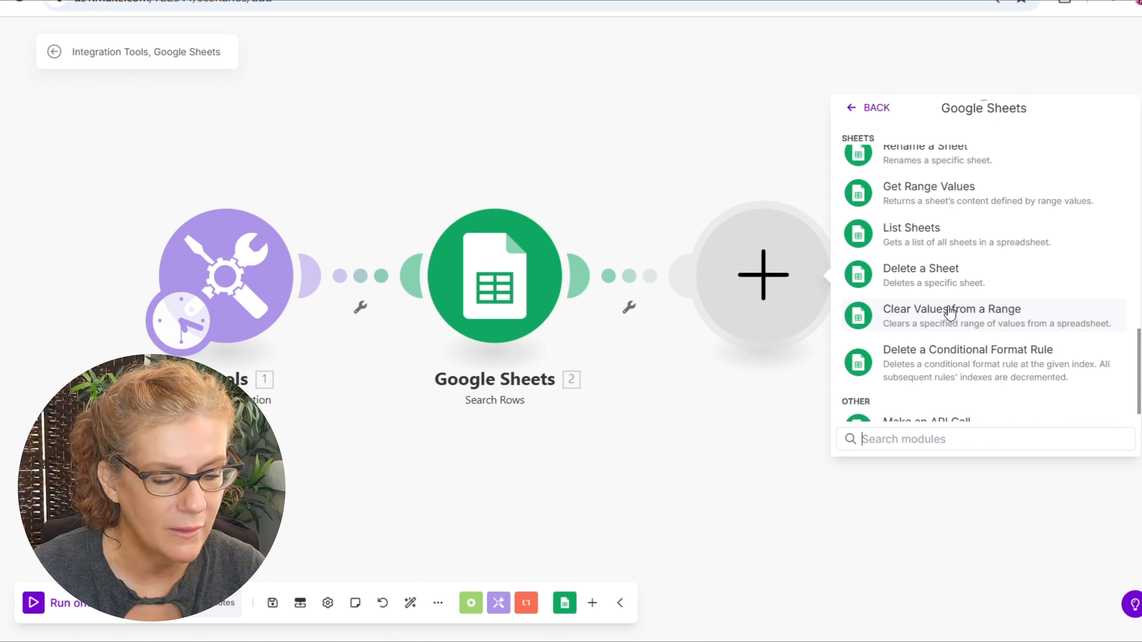
left_click(910, 190)
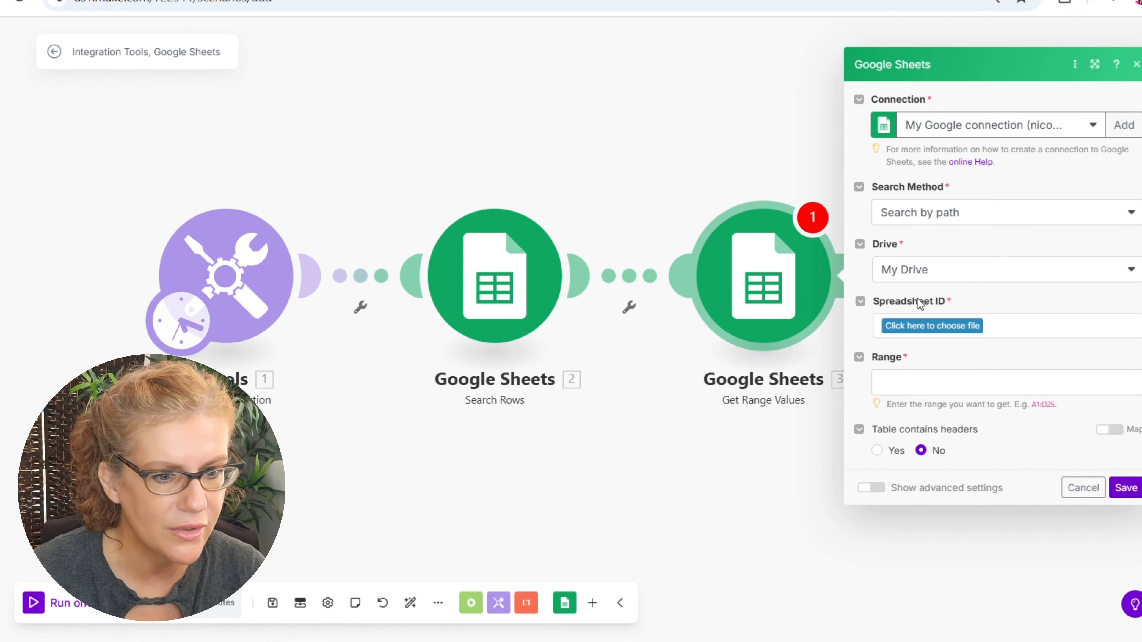
Set the Get Range Values module to the last-listed Google connection and the Twitter/BlueSky sheet of the Content Calendar spreadsheet
left_click(924, 331)
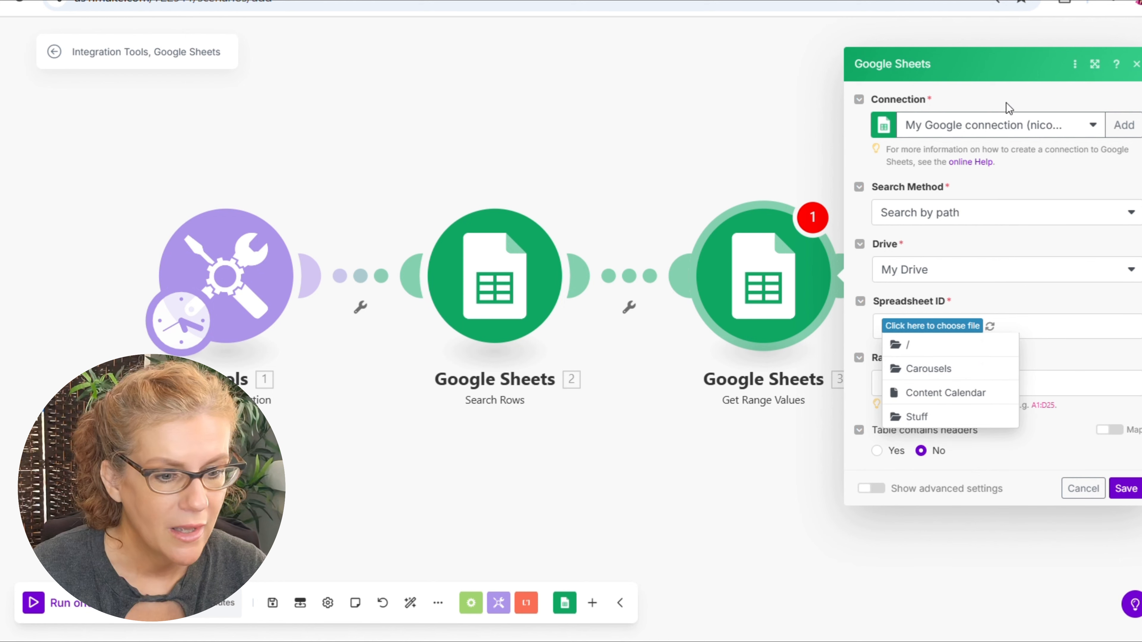
left_click(1011, 126)
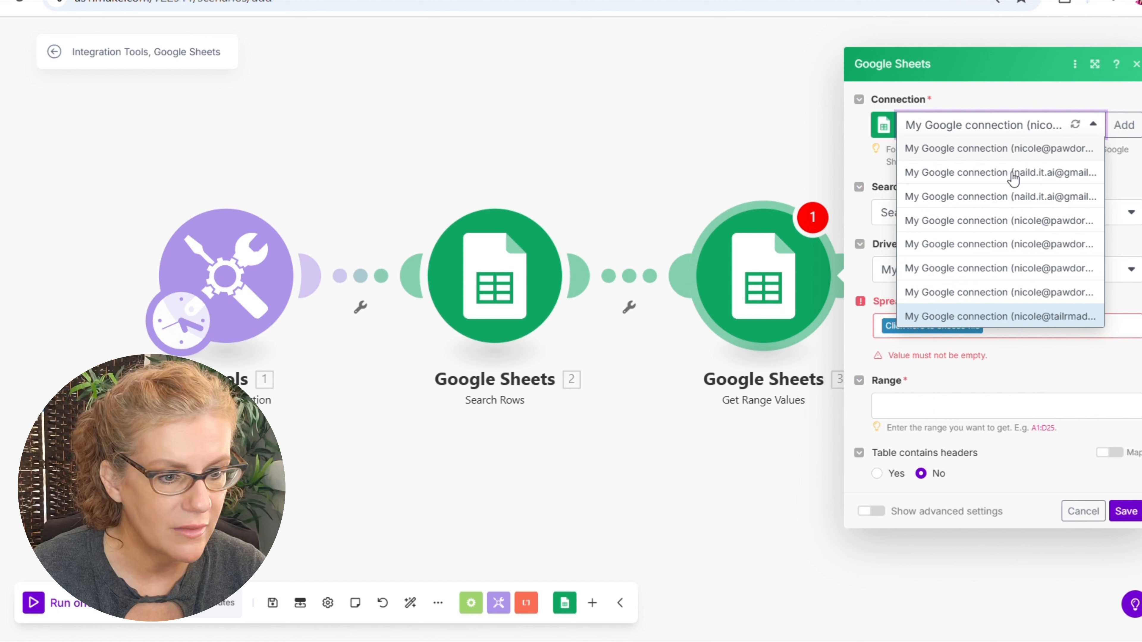
left_click(1009, 317)
left_click(971, 326)
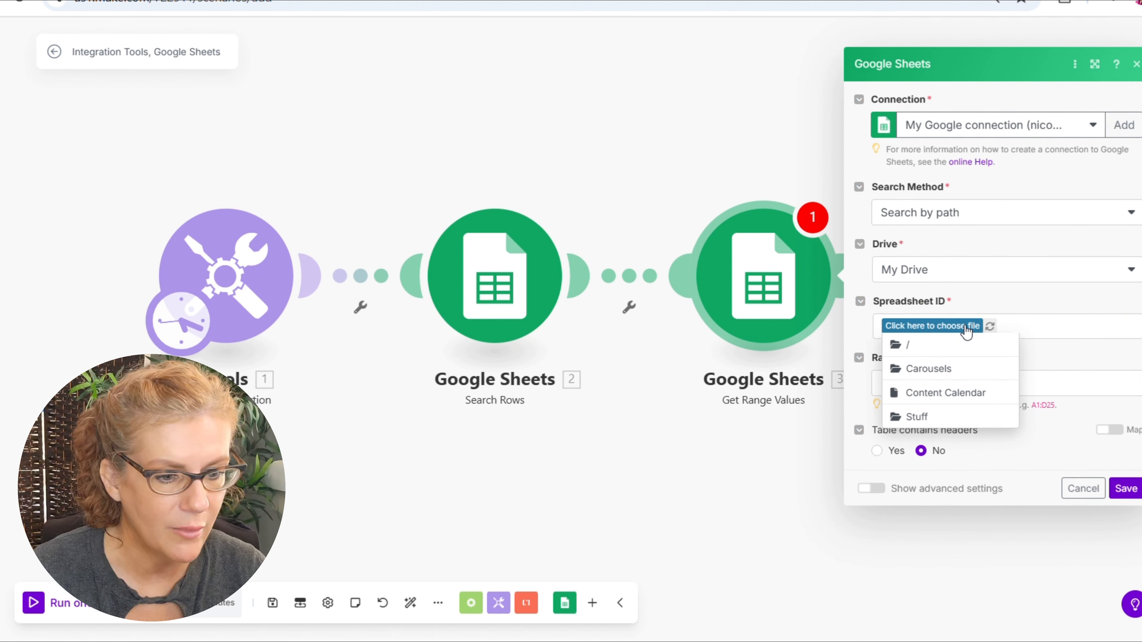
left_click(945, 368)
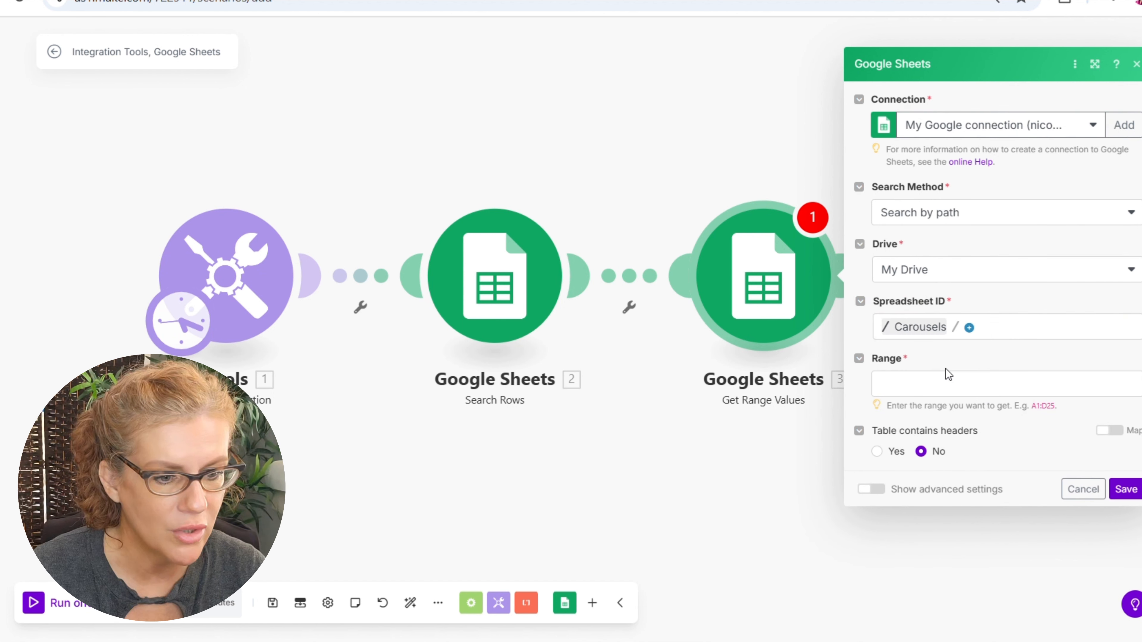
left_click(971, 327)
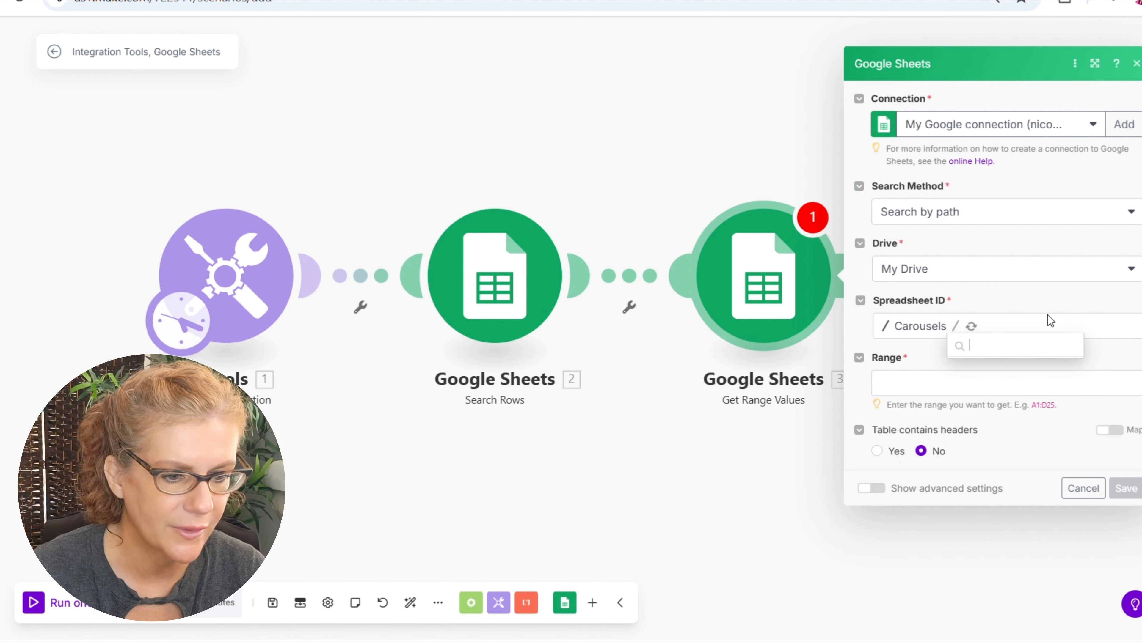
left_click(921, 330)
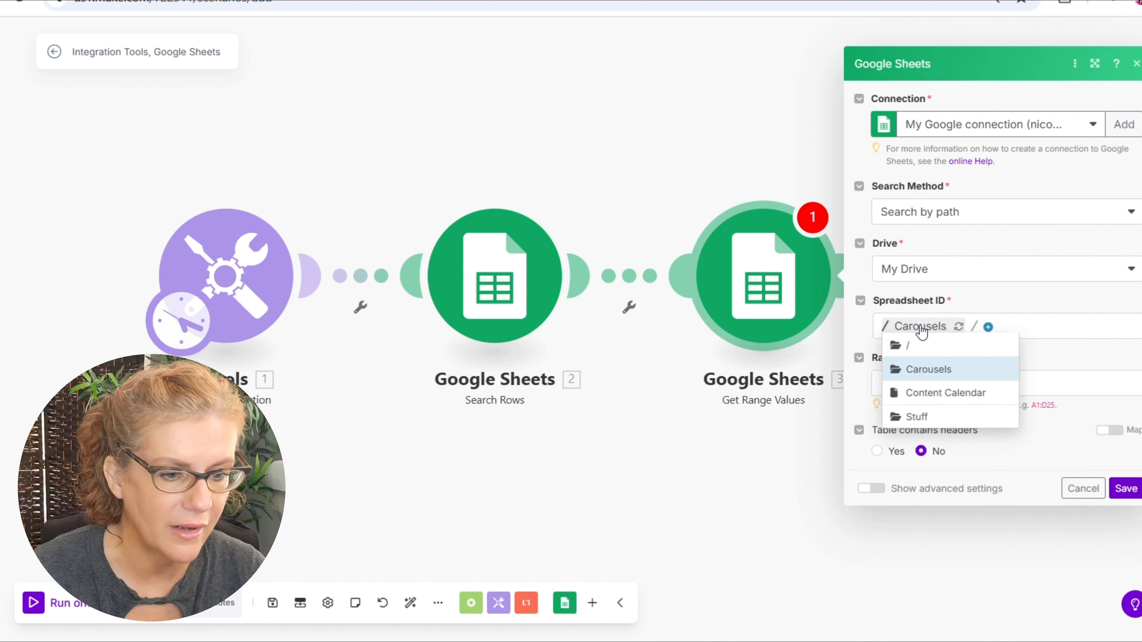
left_click(920, 391)
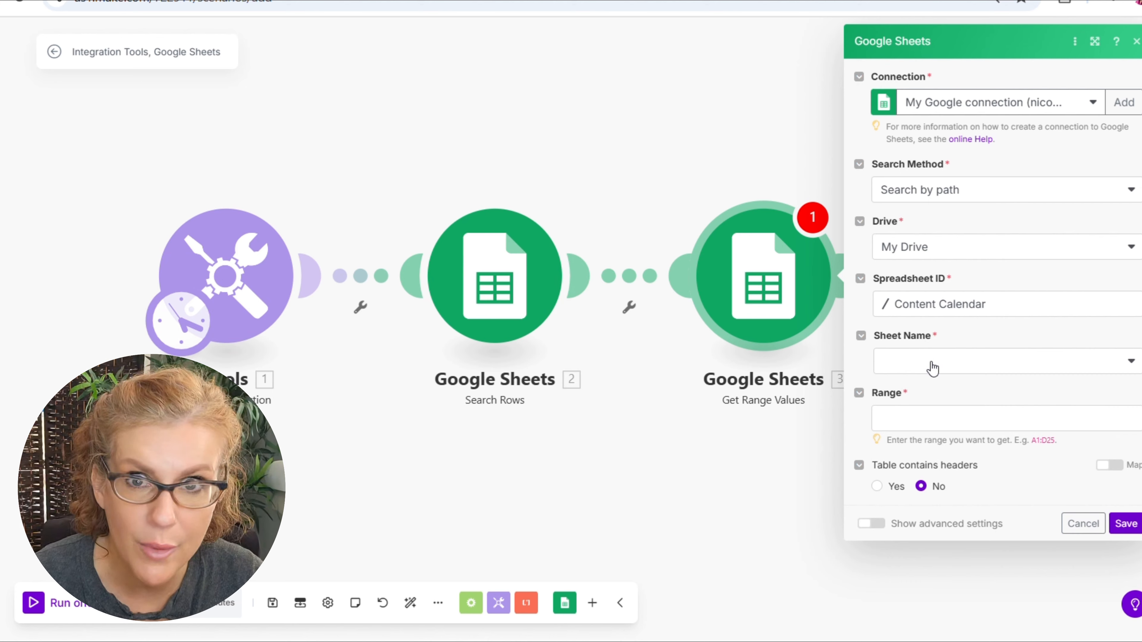
left_click(931, 368)
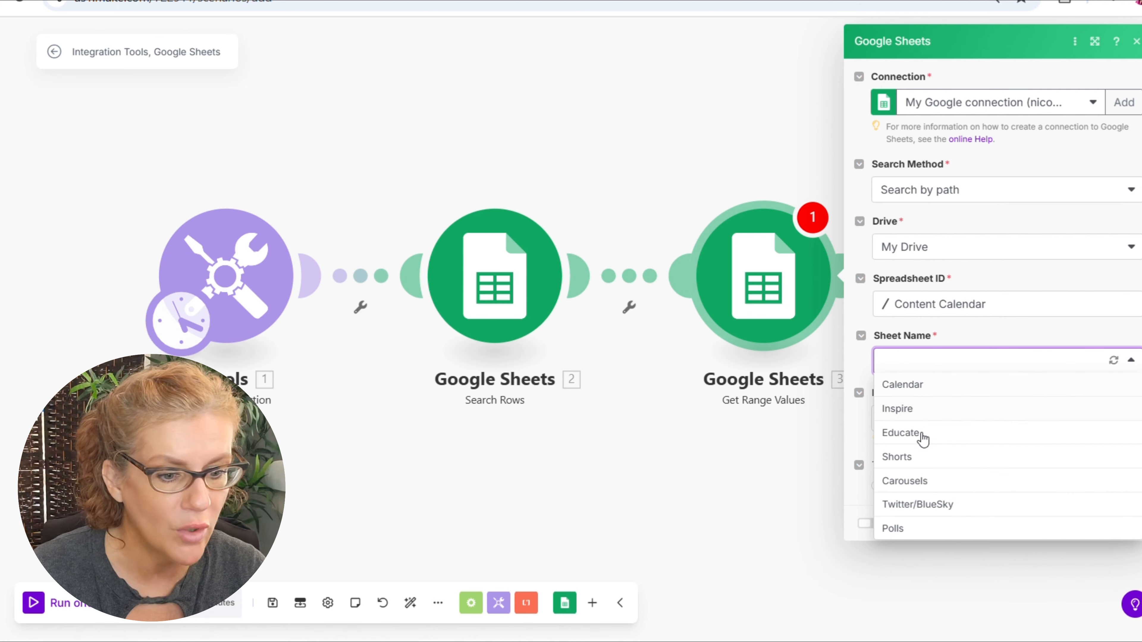
left_click(927, 504)
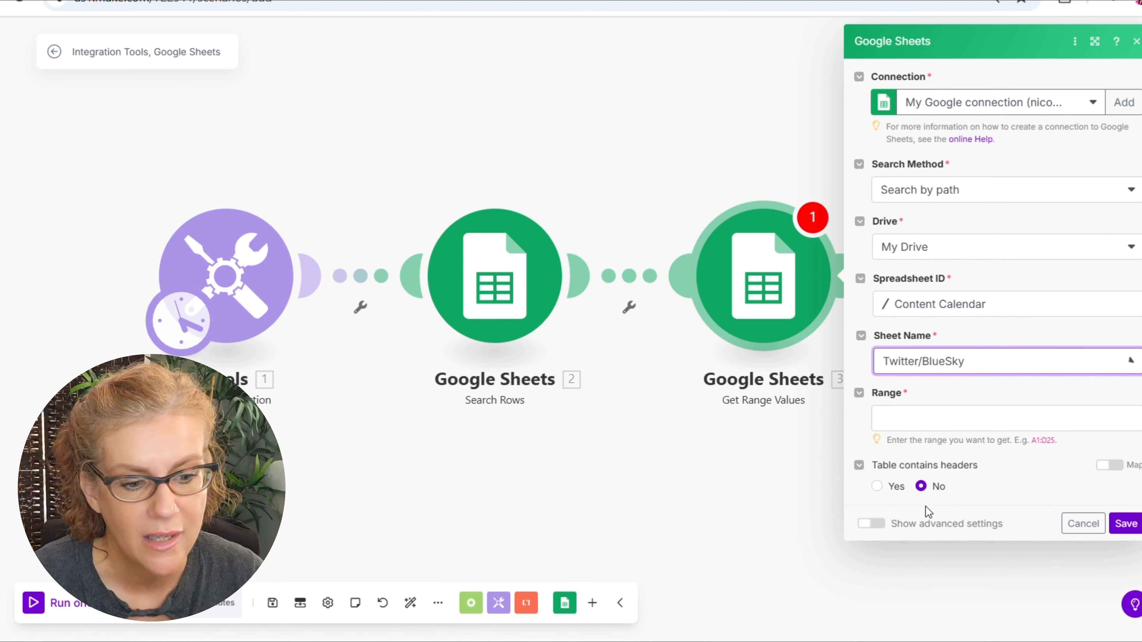
Set the range to columns F:G, append the Increment function's i value to each column letter as its row number, and save the module
left_click(938, 416)
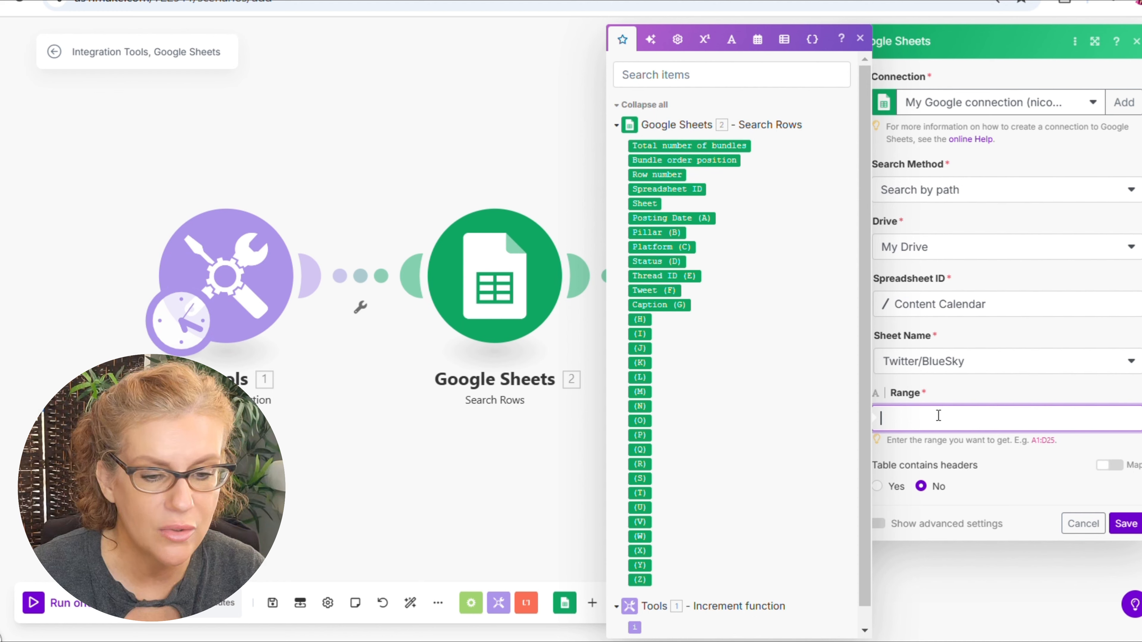
key("alt+Tab")
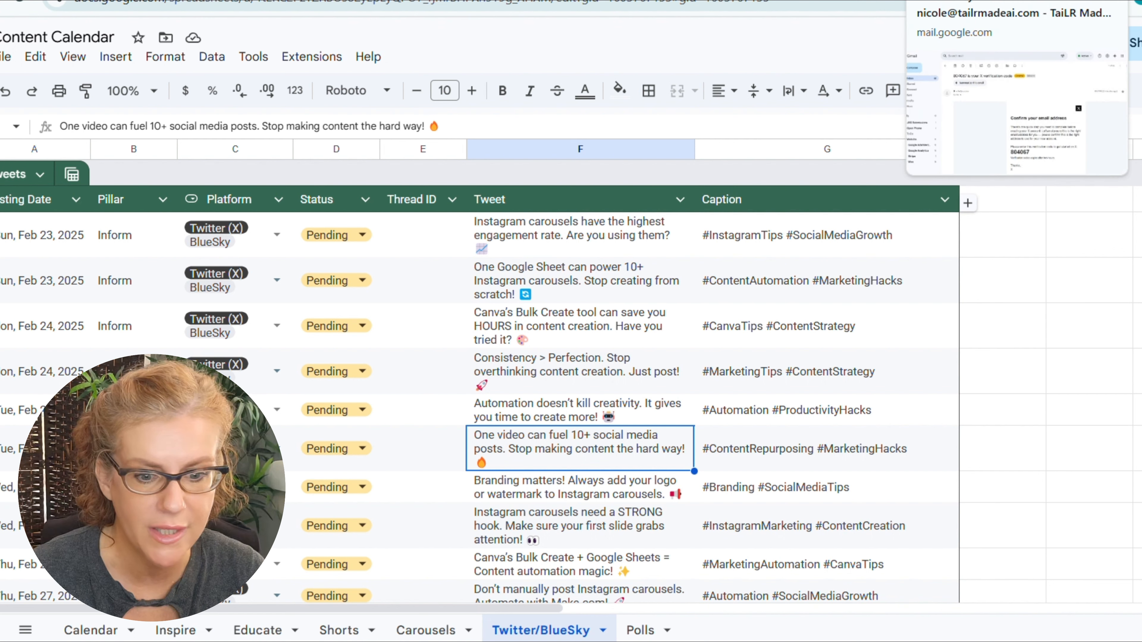
key("alt+Tab")
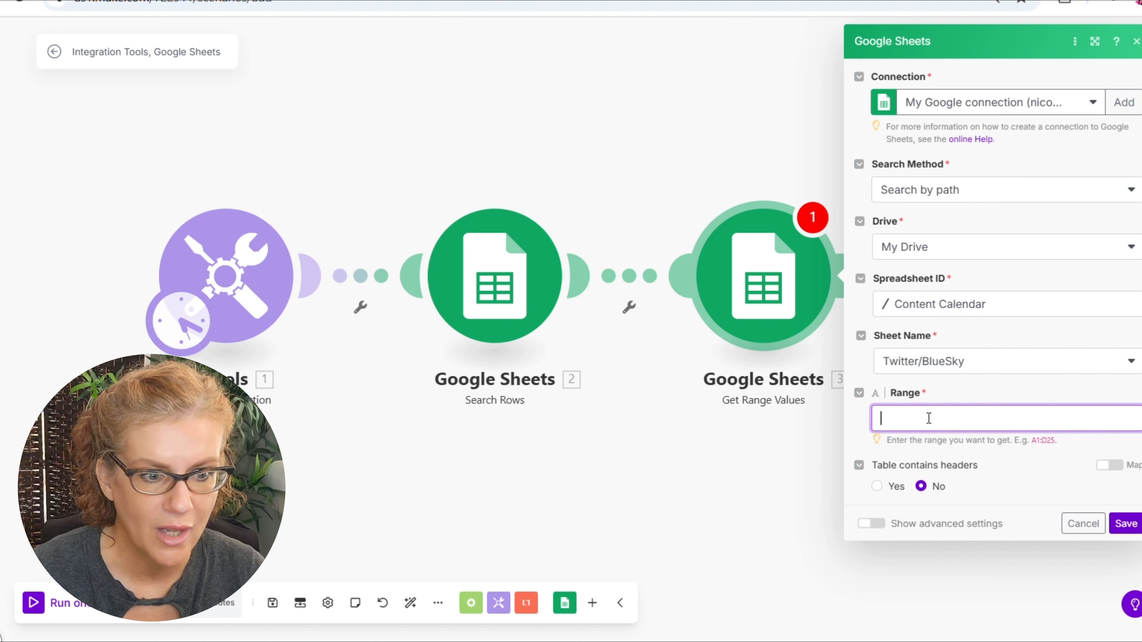
type("F")
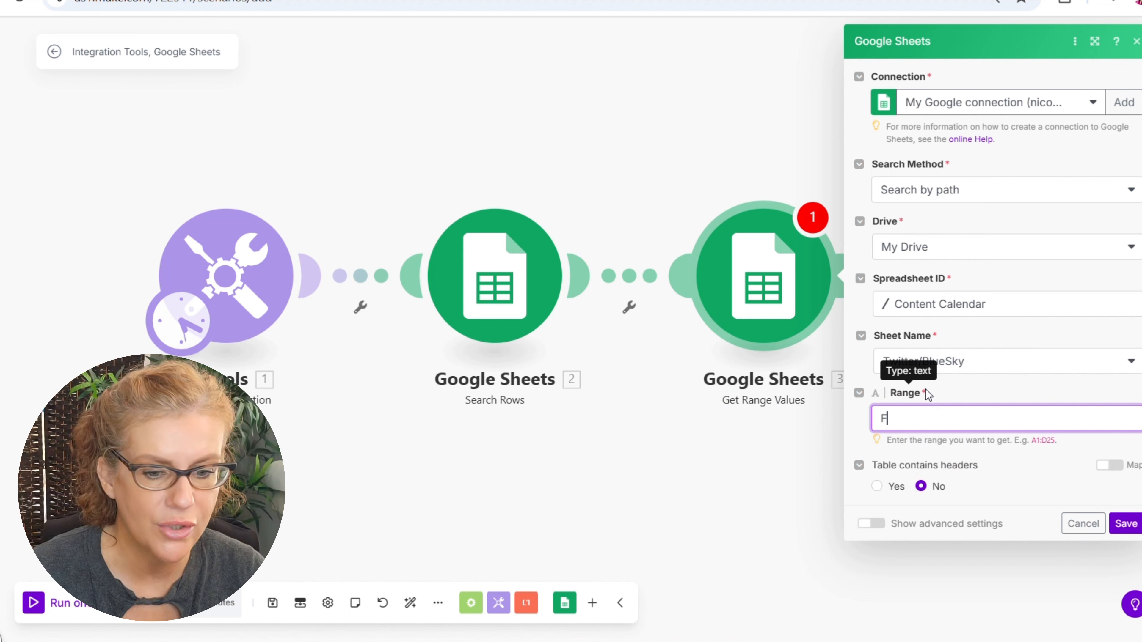
type(":")
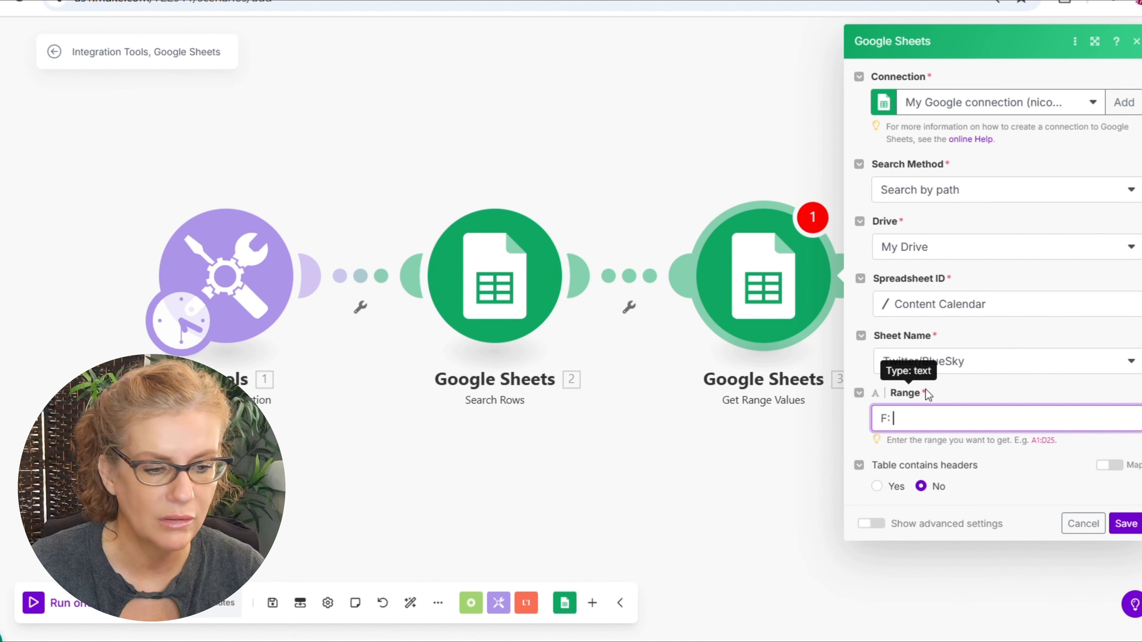
key("BackSpace")
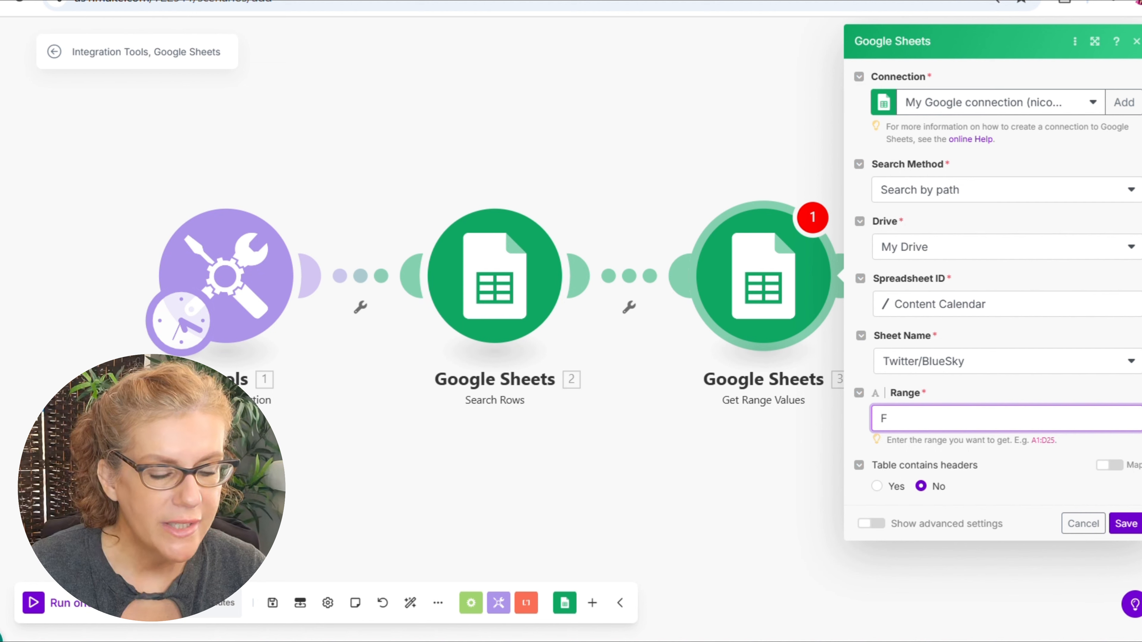
left_click(943, 427)
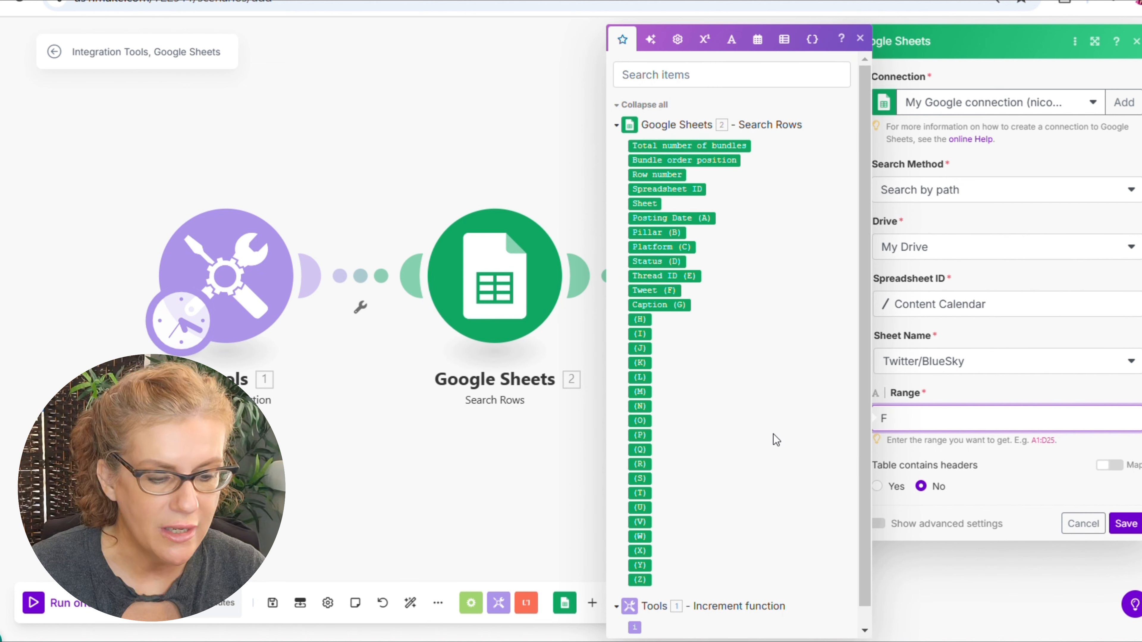
scroll(755, 476, "down", 1)
left_click(634, 607)
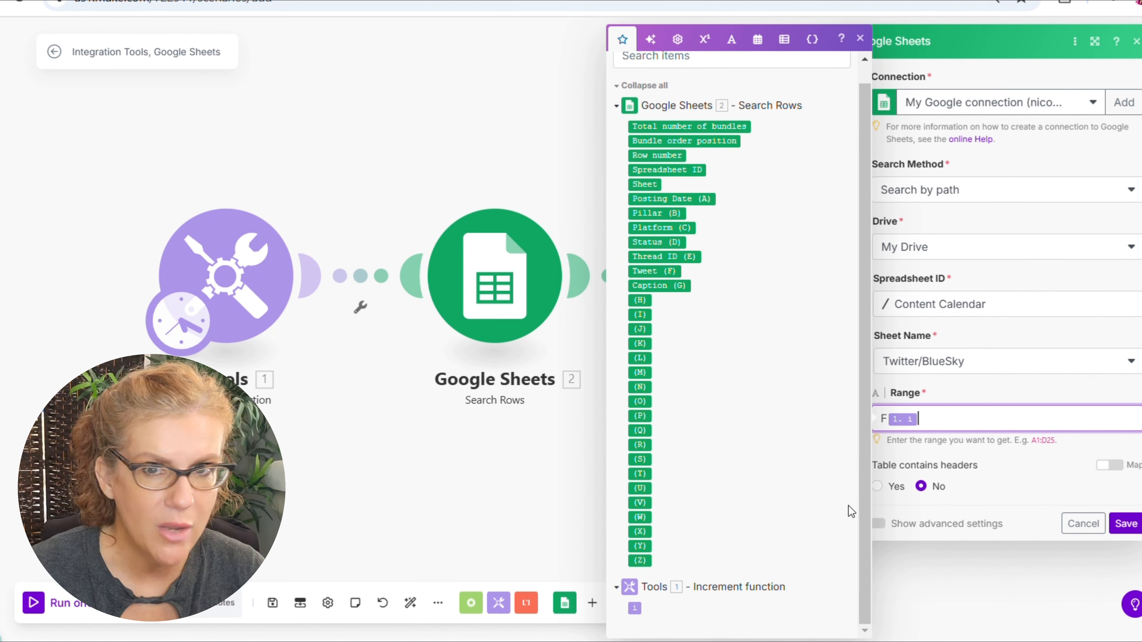
type(":")
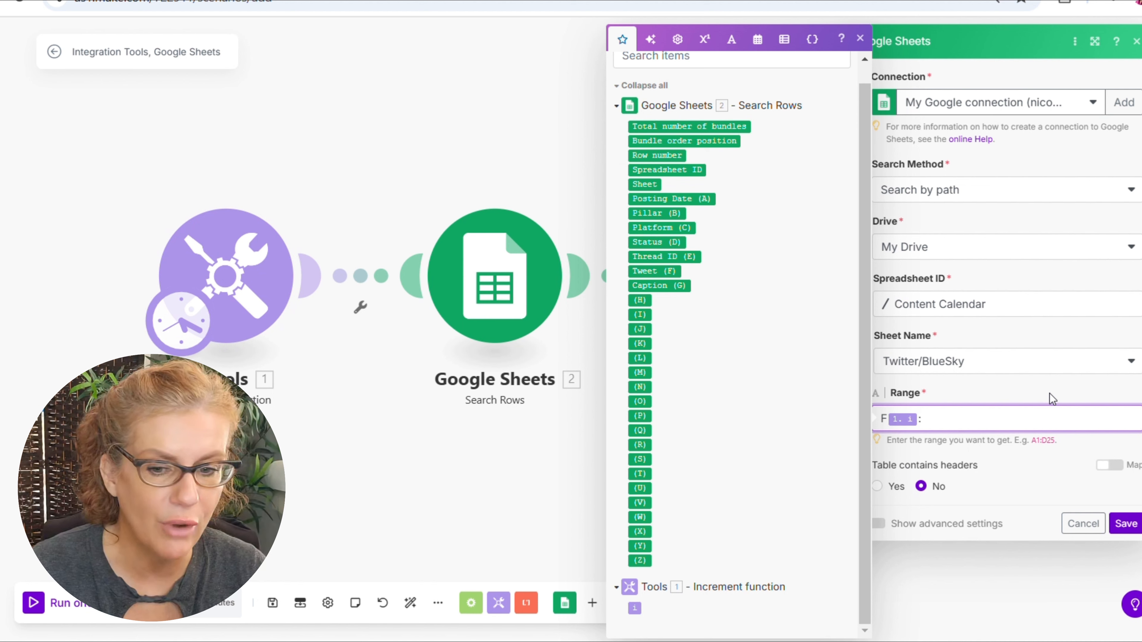
type("G")
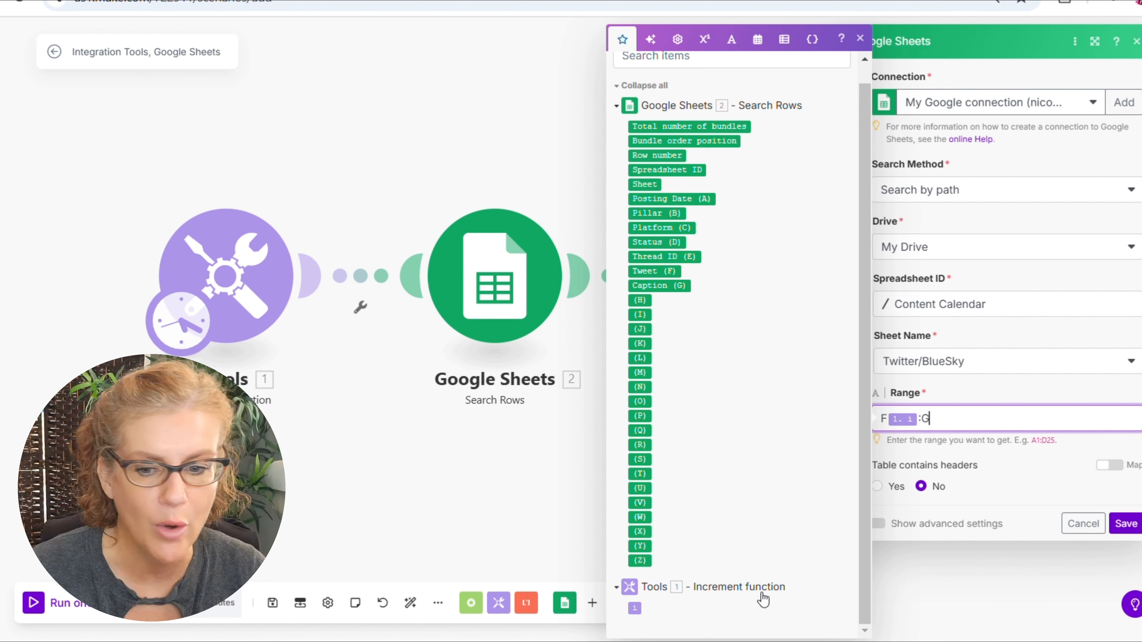
left_click(634, 608)
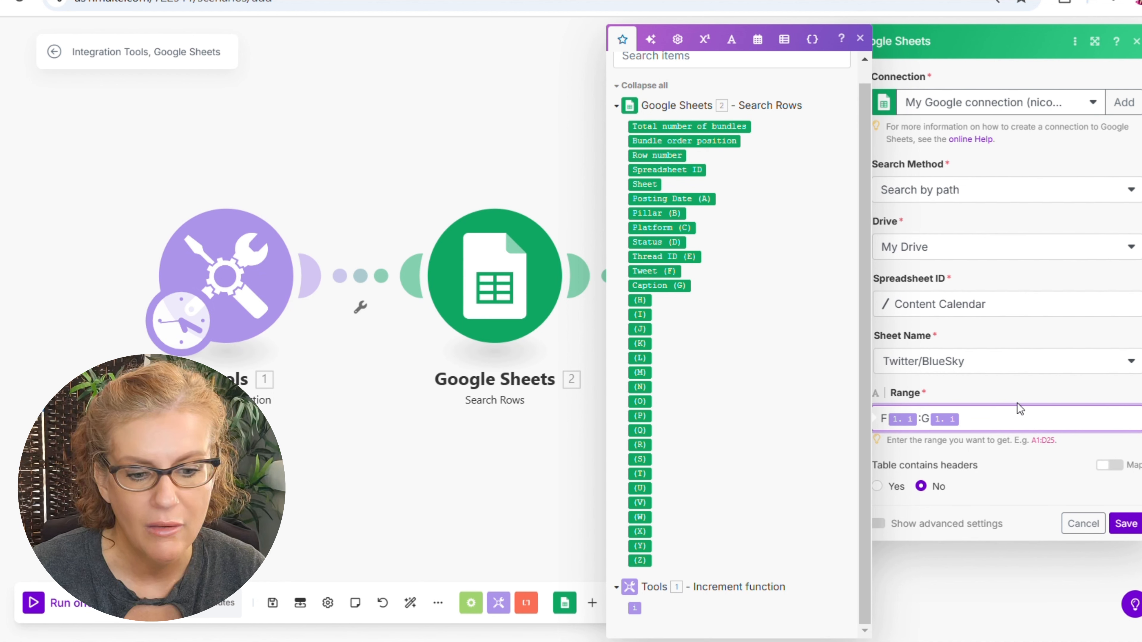
left_click(1125, 524)
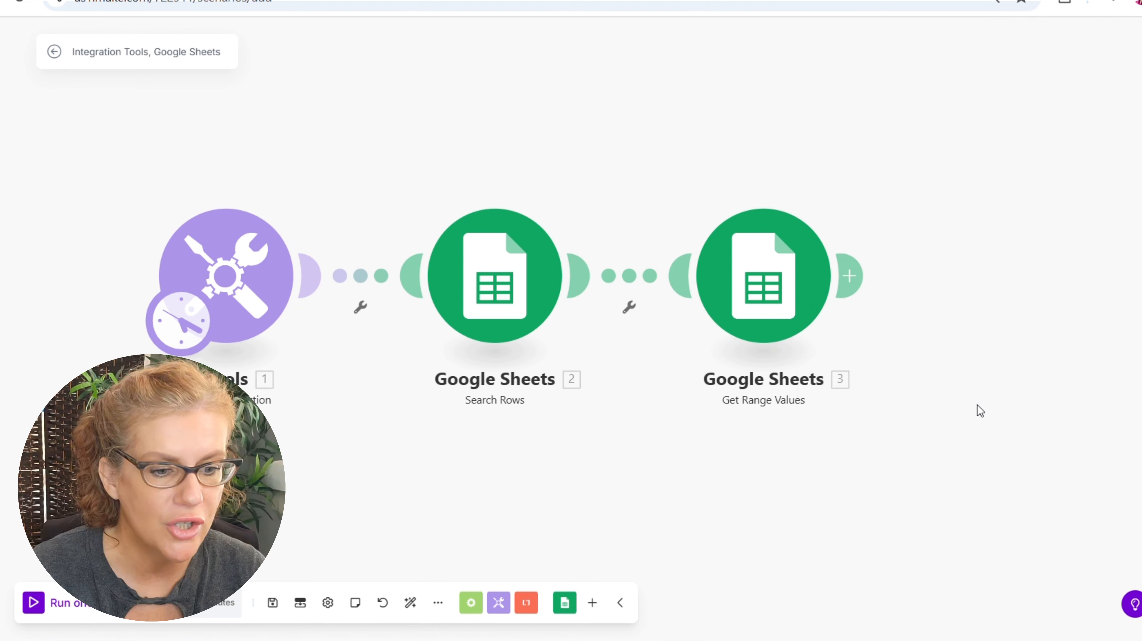
Add a Flow Control Router after the Get Range Values module
left_click_drag(977, 404, 889, 410)
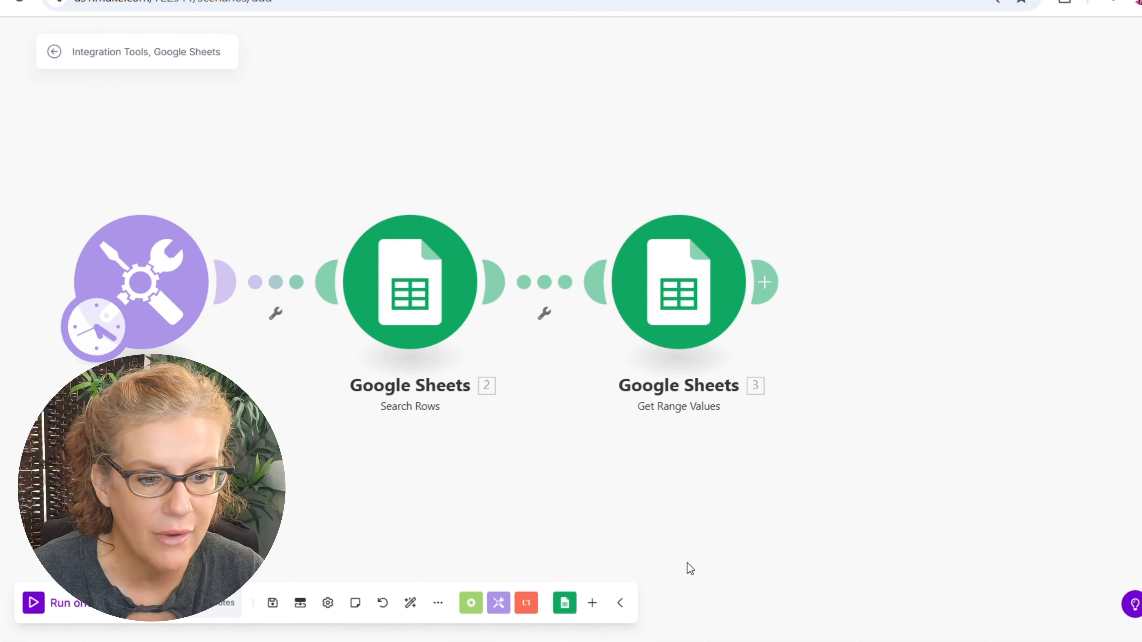
left_click(766, 287)
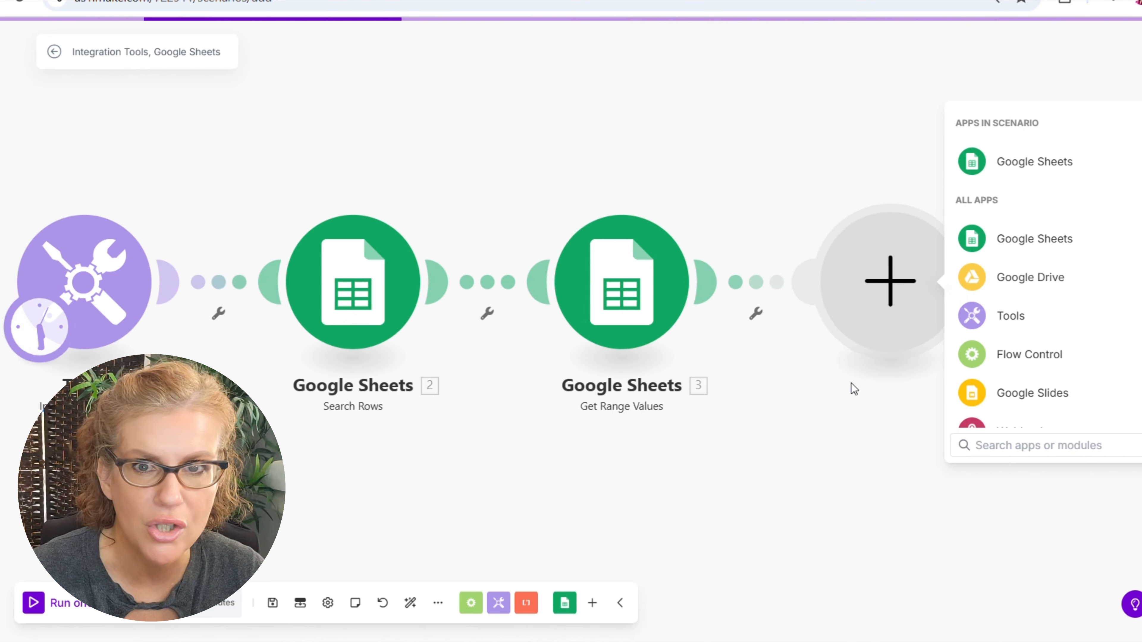
left_click(1001, 363)
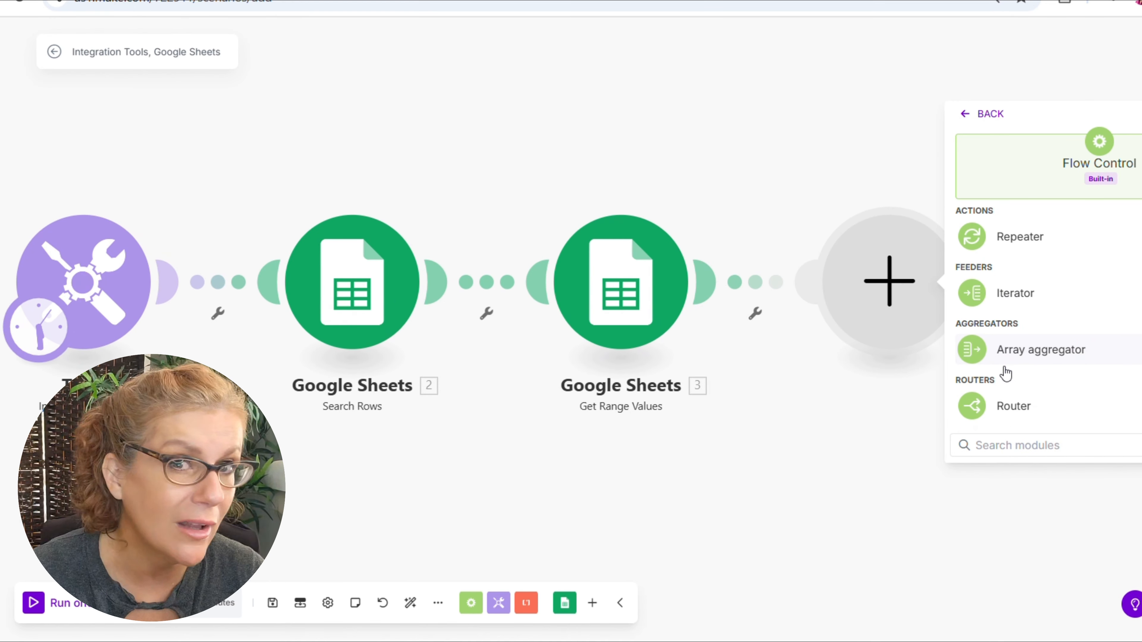
left_click(1014, 407)
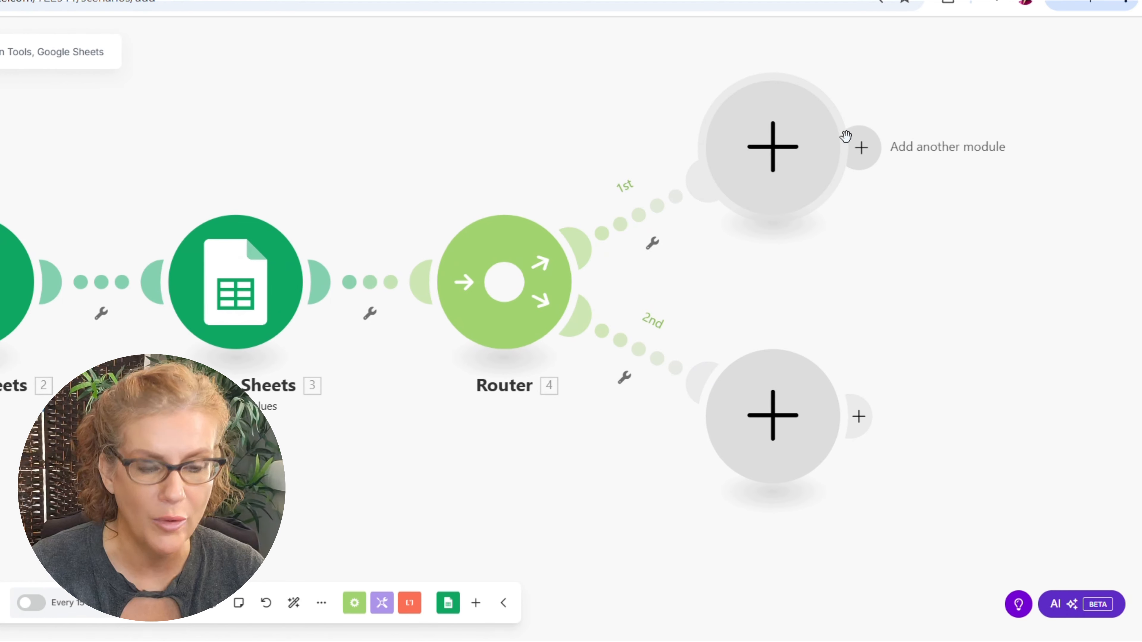
Add an X (formerly Twitter) Create a Post module on the router's first route
left_click(794, 172)
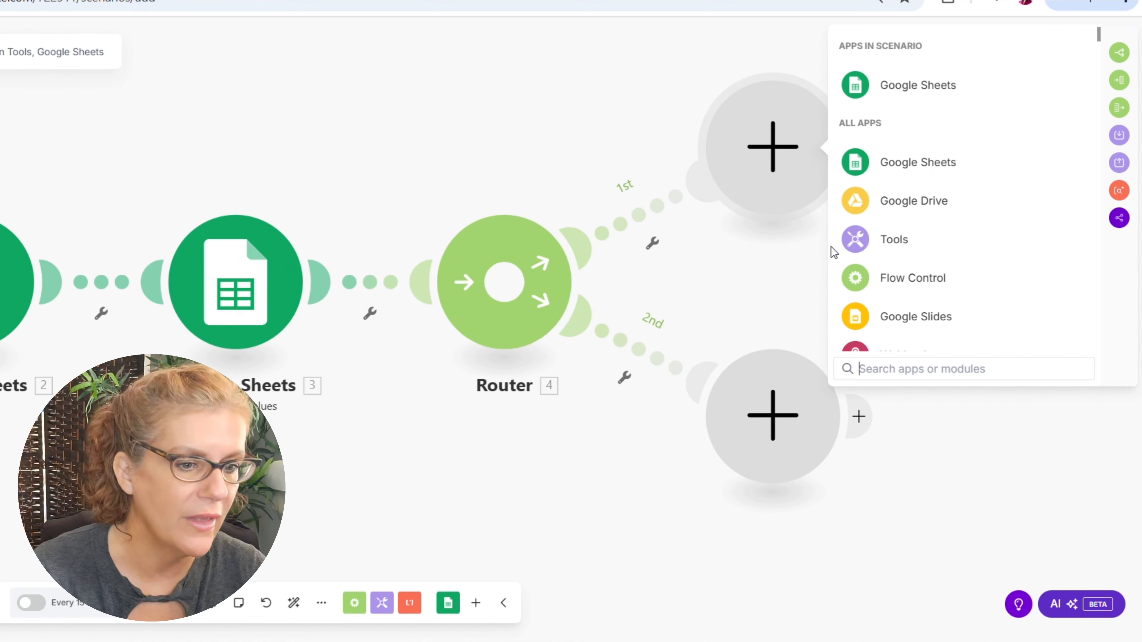
type("x")
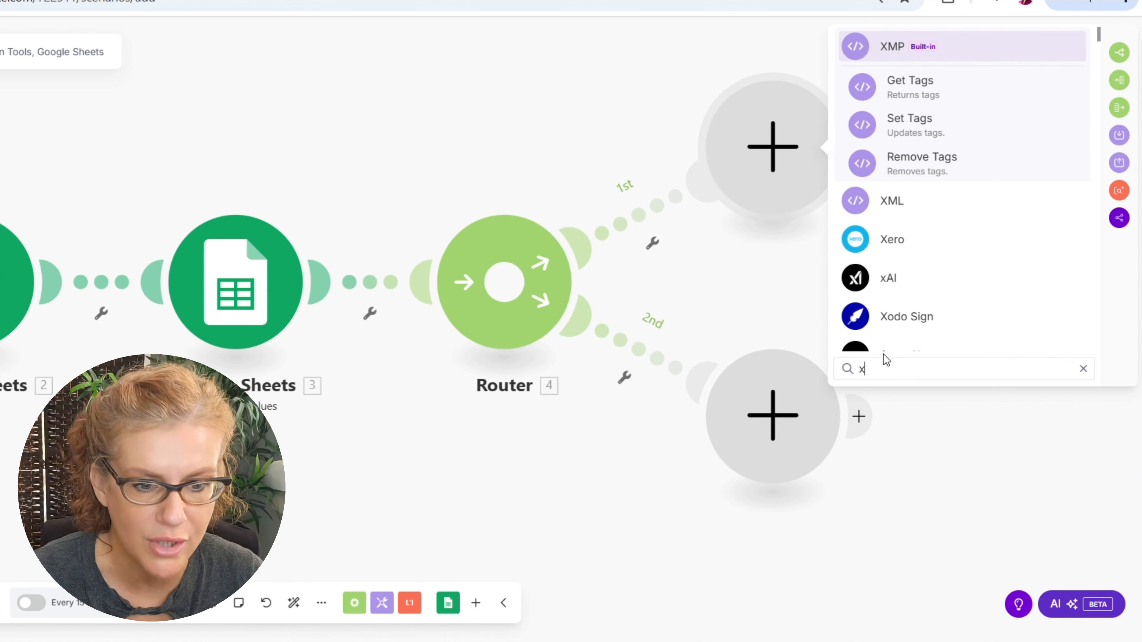
scroll(901, 325, "down", 2)
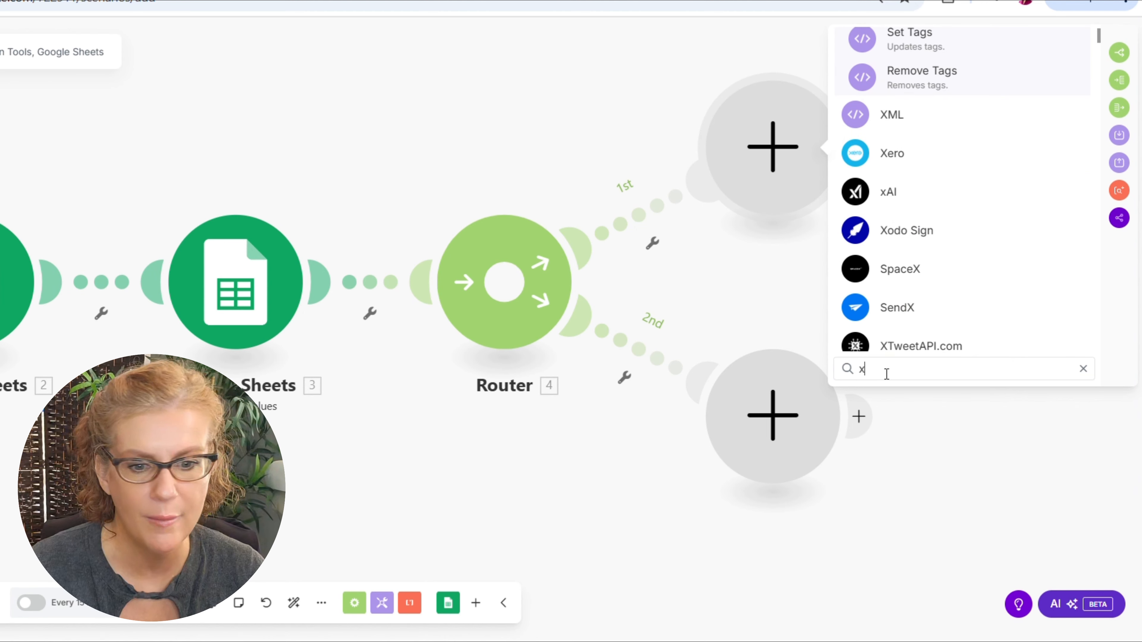
type("t")
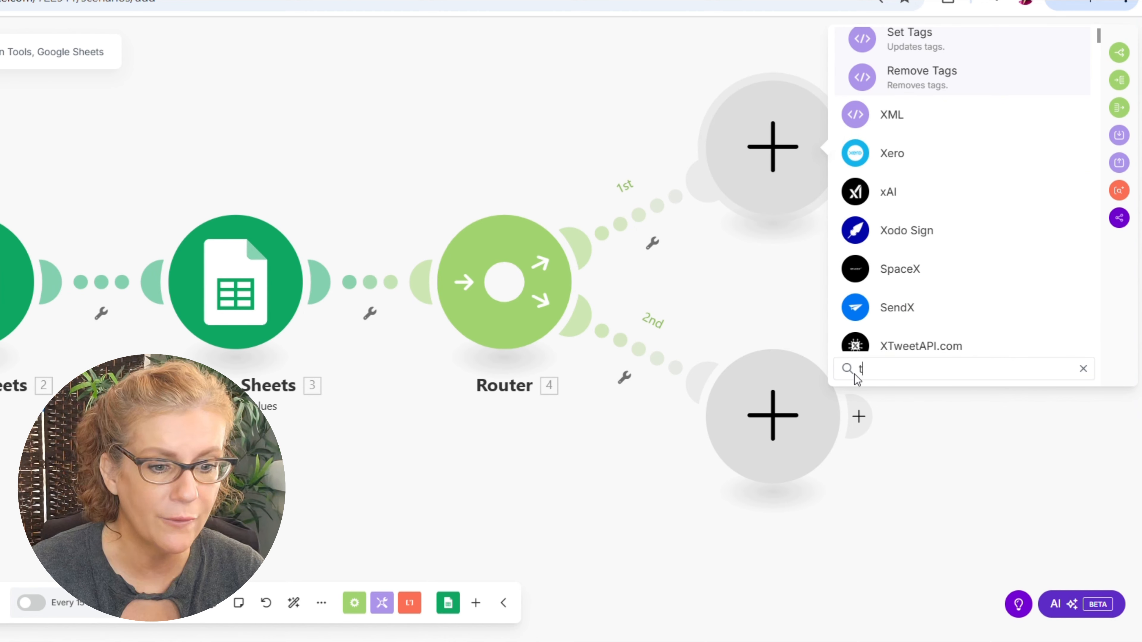
type("witter")
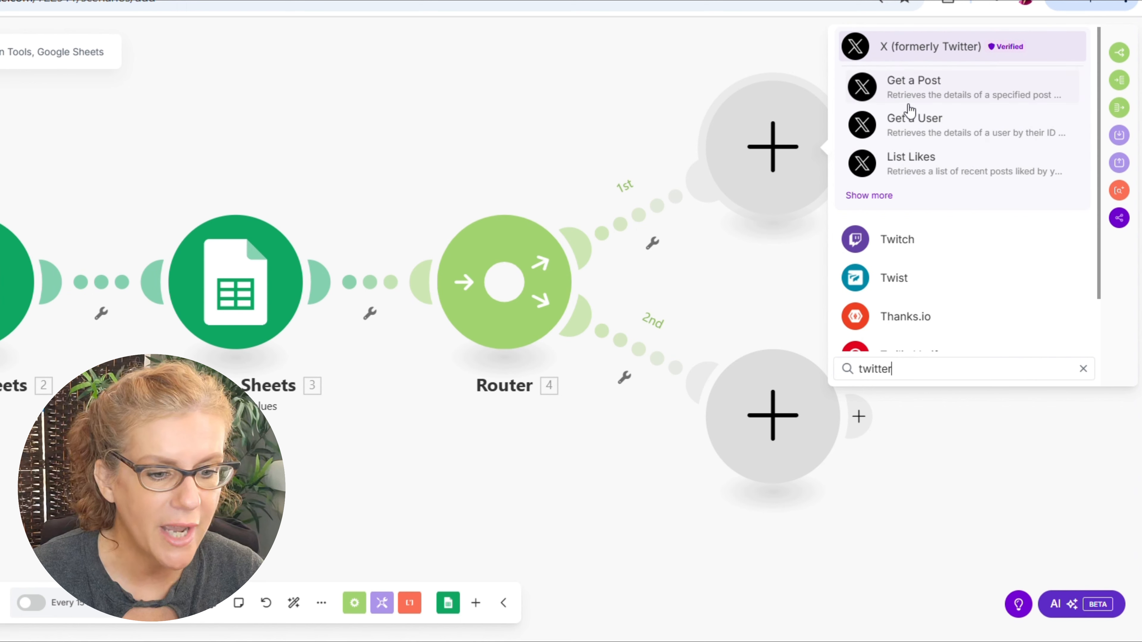
left_click(882, 198)
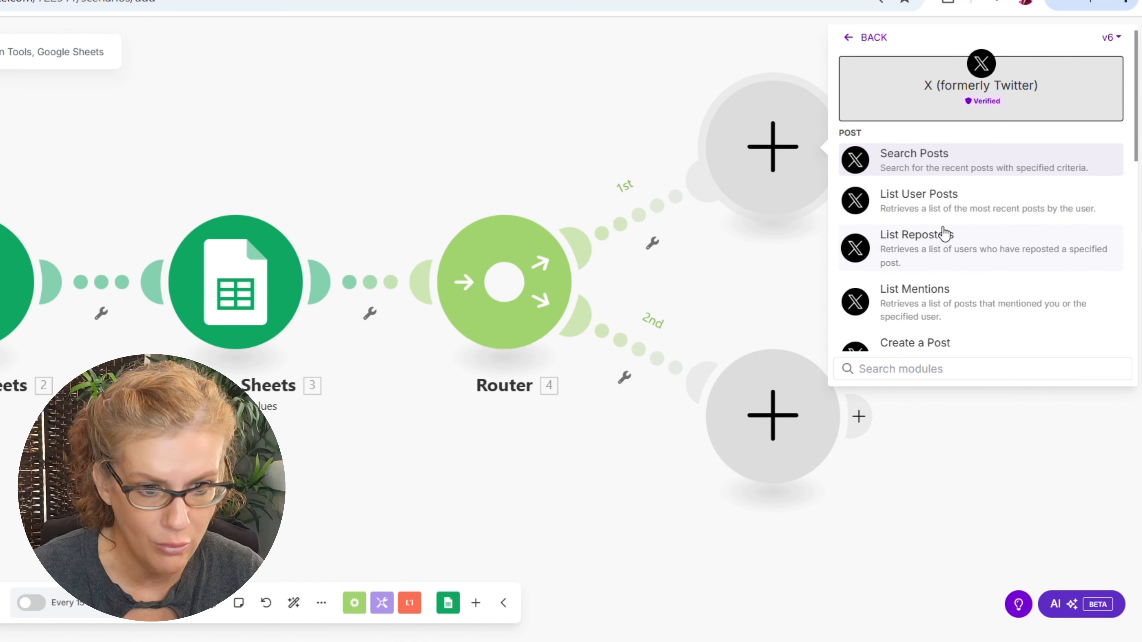
scroll(943, 233, "down", 2)
scroll(944, 233, "down", 3)
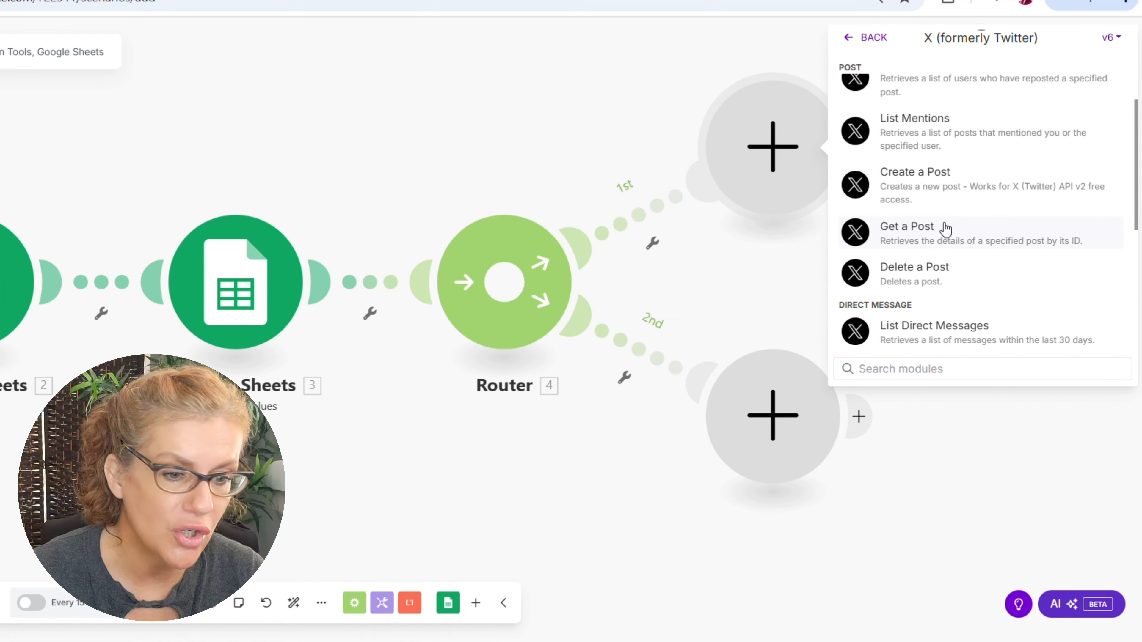
left_click(934, 188)
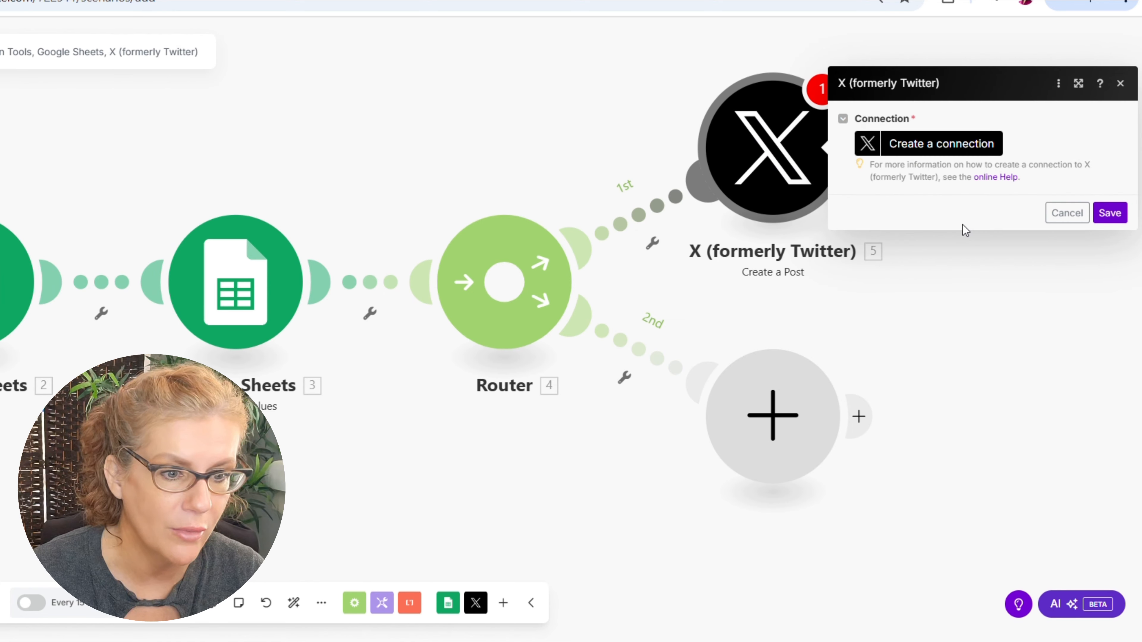
Open the online help for connecting X (formerly Twitter) to Make and follow its link to the X Developer website
left_click(899, 145)
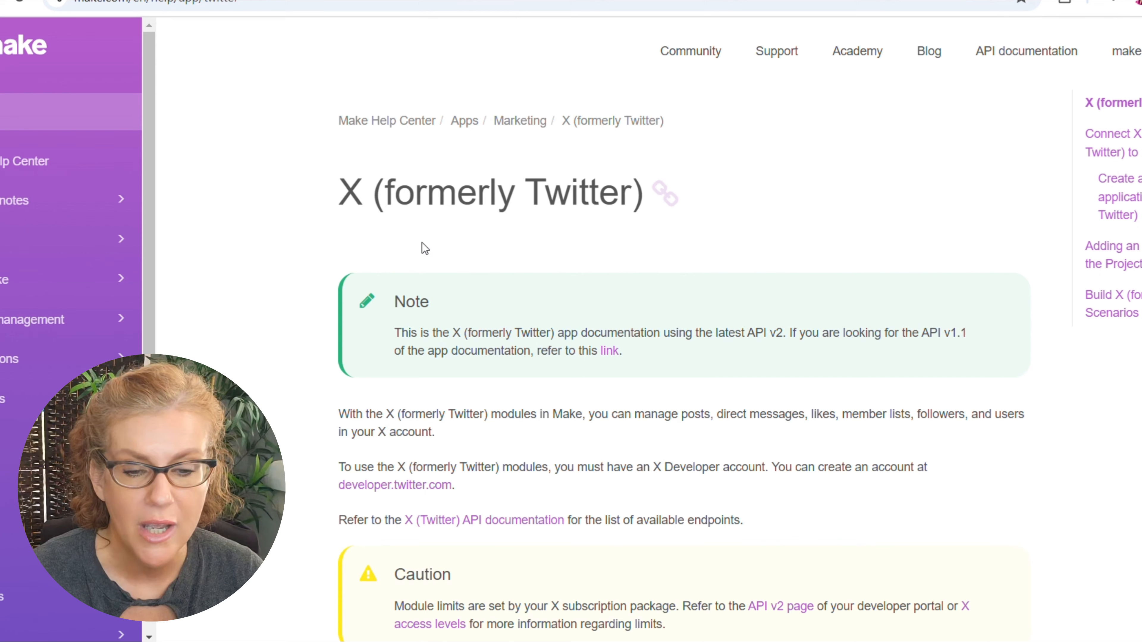
scroll(681, 354, "down", 5)
scroll(680, 360, "down", 5)
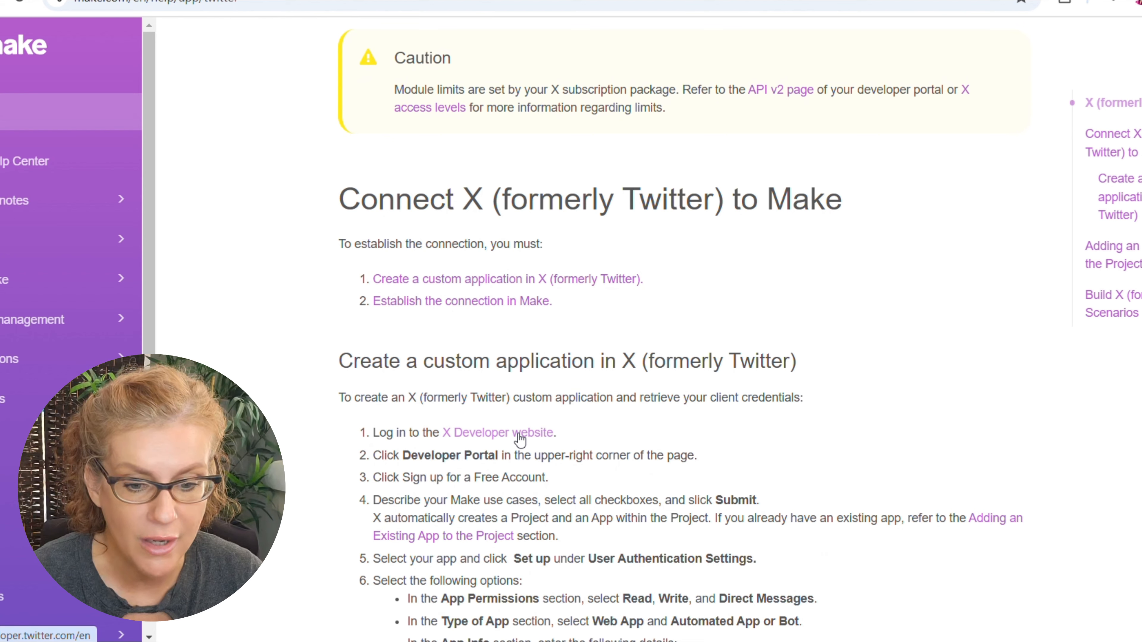
left_click(518, 435)
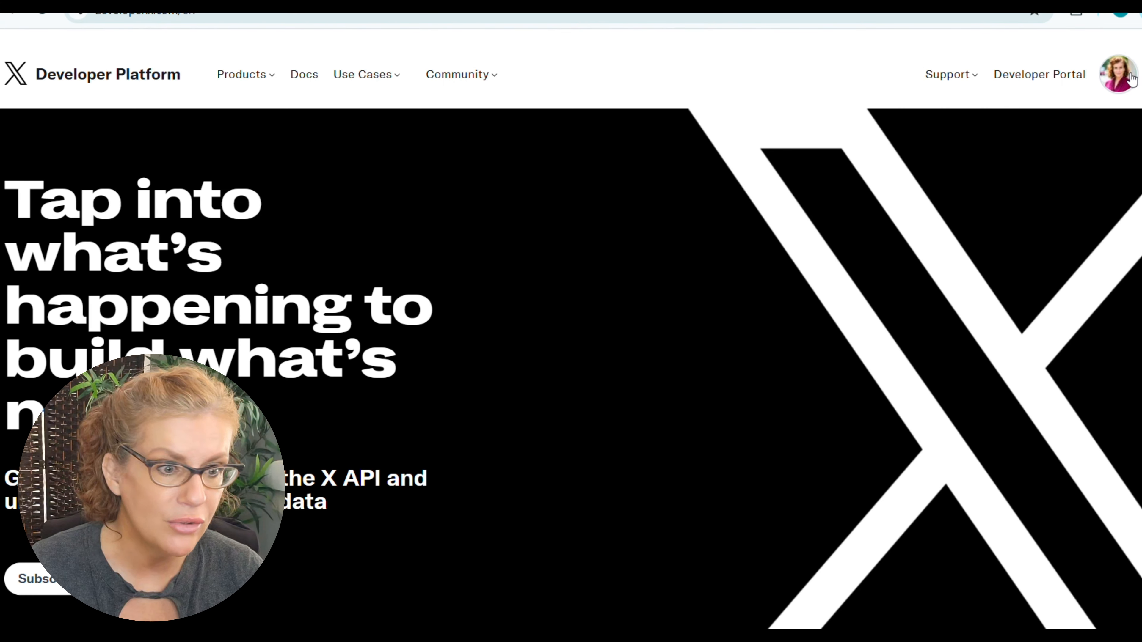
Check the signed-in X account, enter the Developer Portal, accept the cookies and start the free account sign-up
left_click(1129, 77)
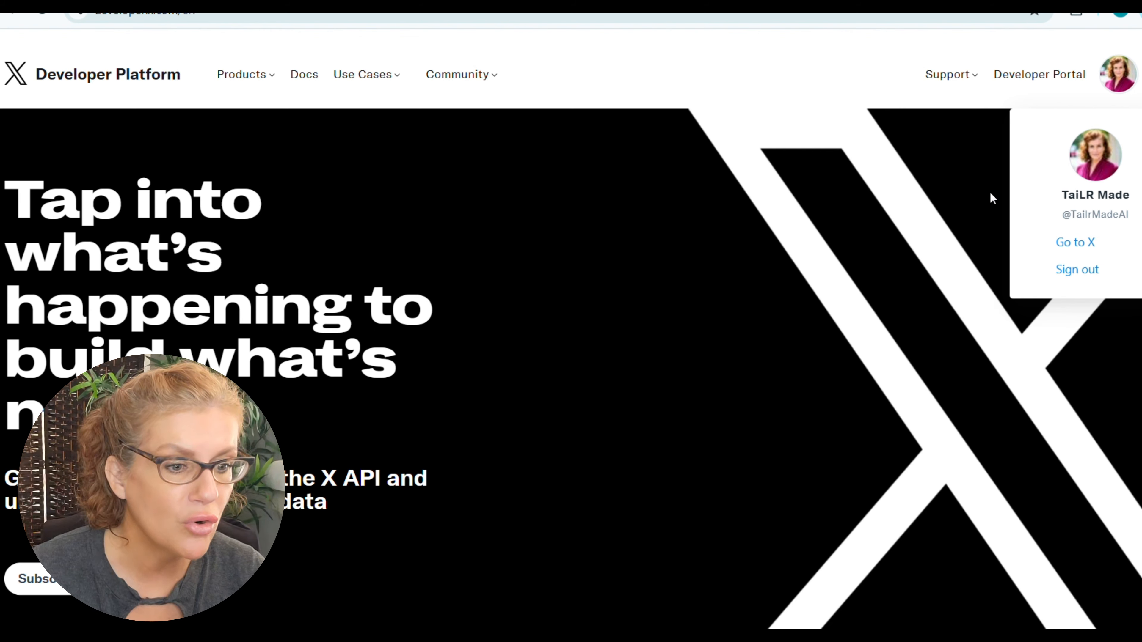
left_click(1036, 75)
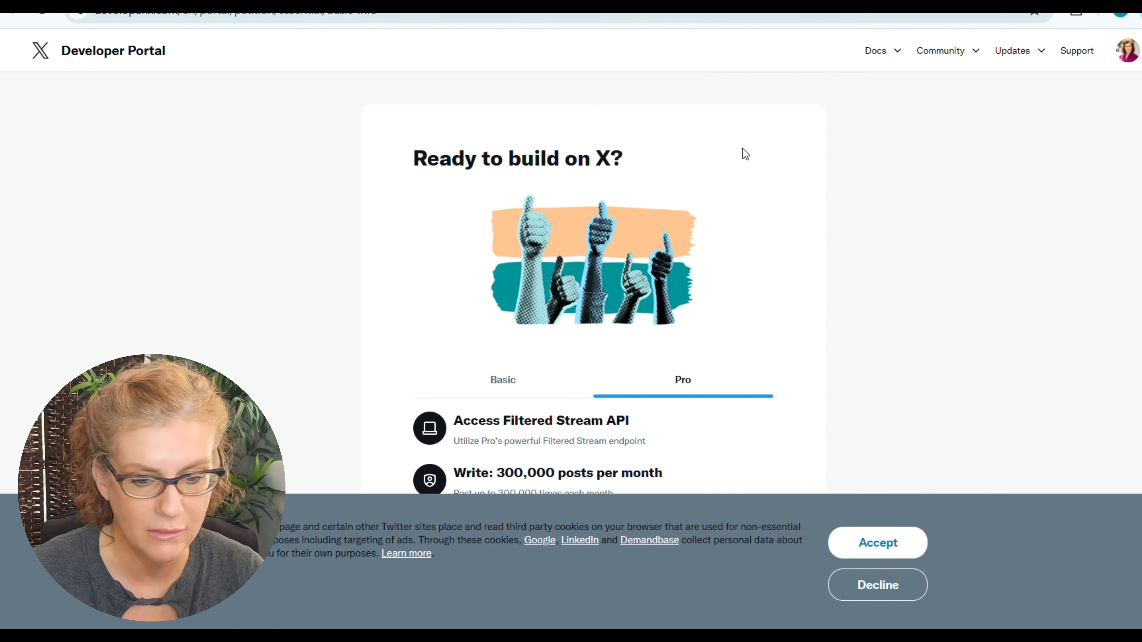
left_click(896, 542)
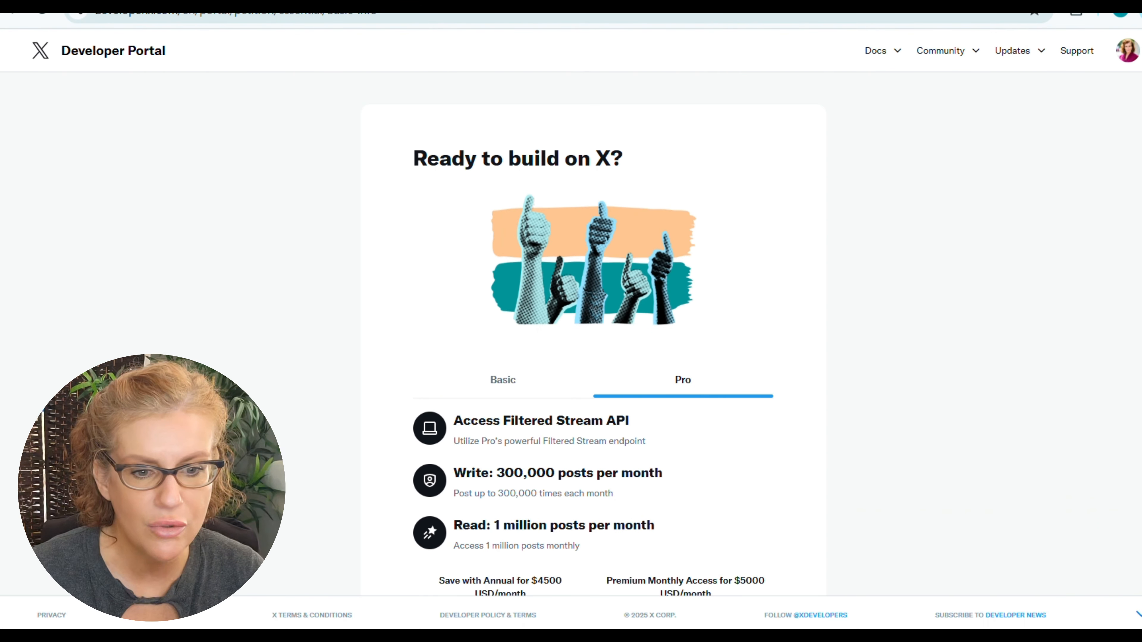
scroll(676, 342, "down", 4)
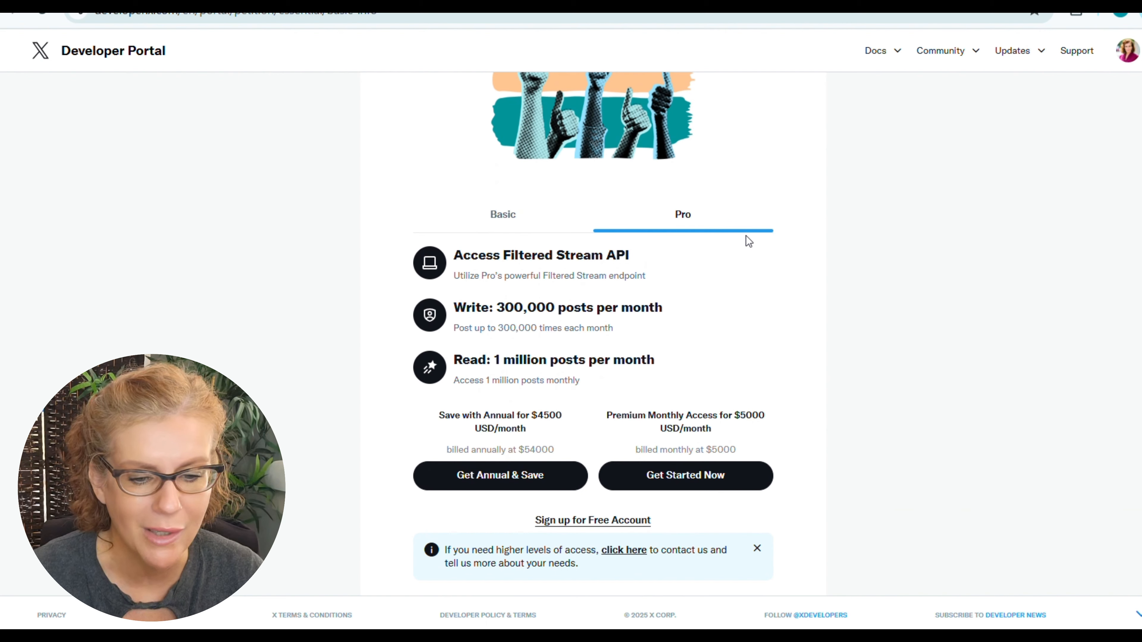
left_click(557, 449)
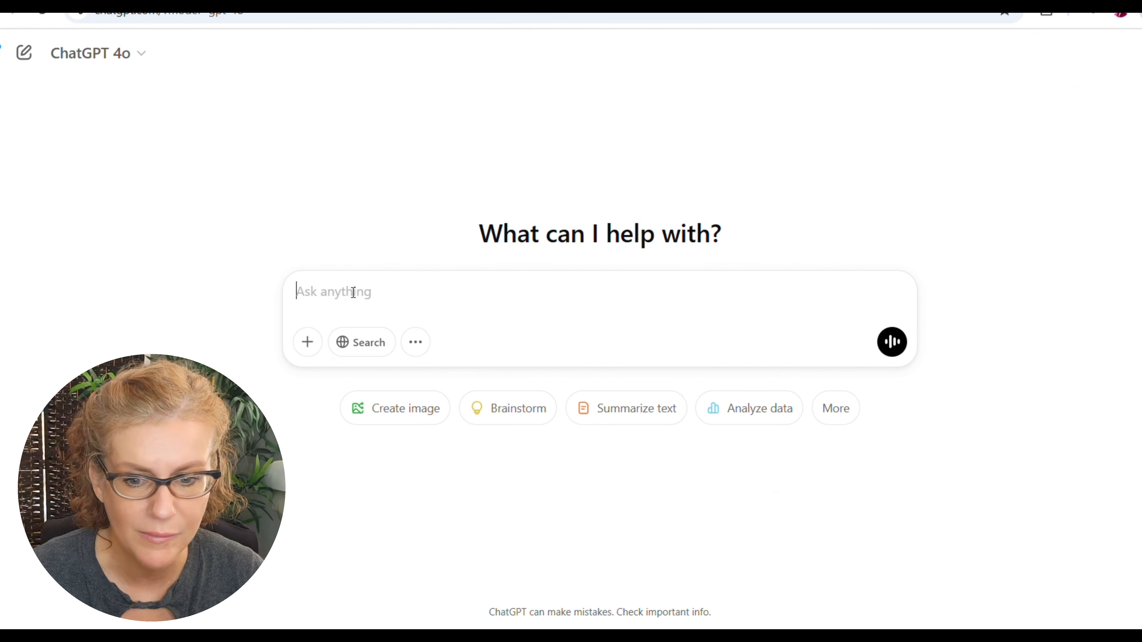
In ChatGPT, paste the copied screenshot and write a request for X (formerly twitter) API setup use cases of 250 words or longer
key("ctrl+v")
type("I ne")
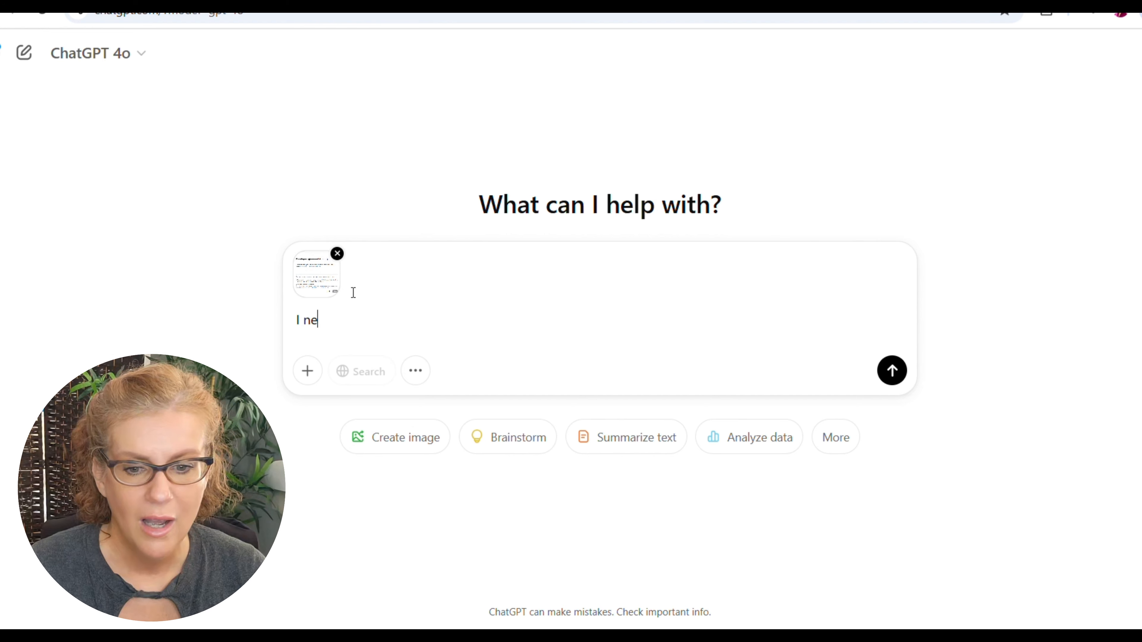
type("ed to have")
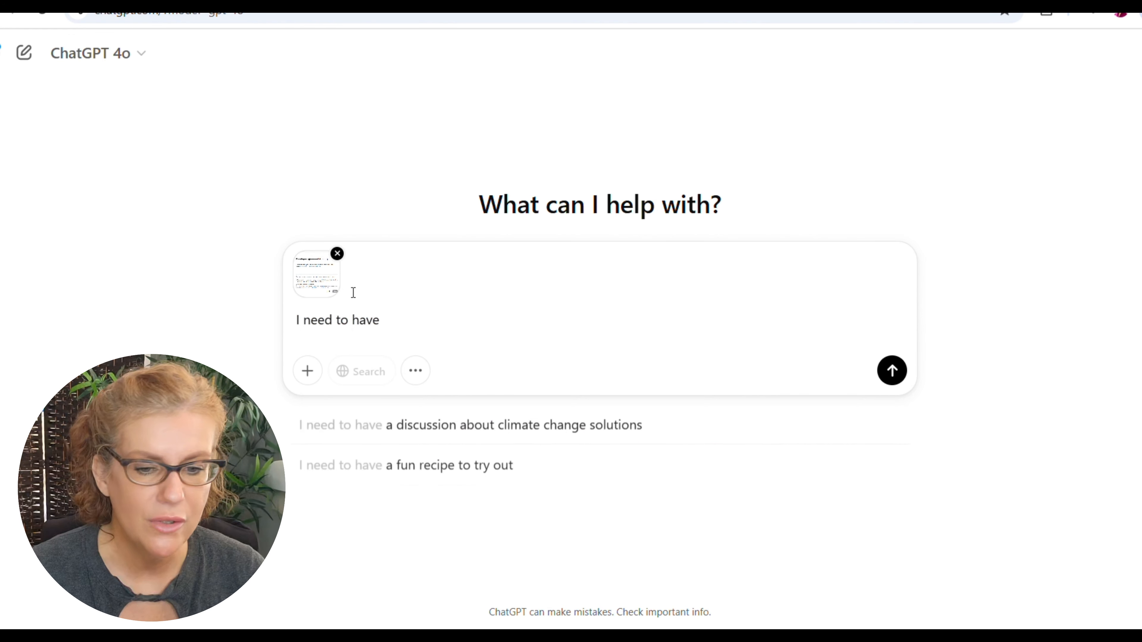
type(" a list of use cases for")
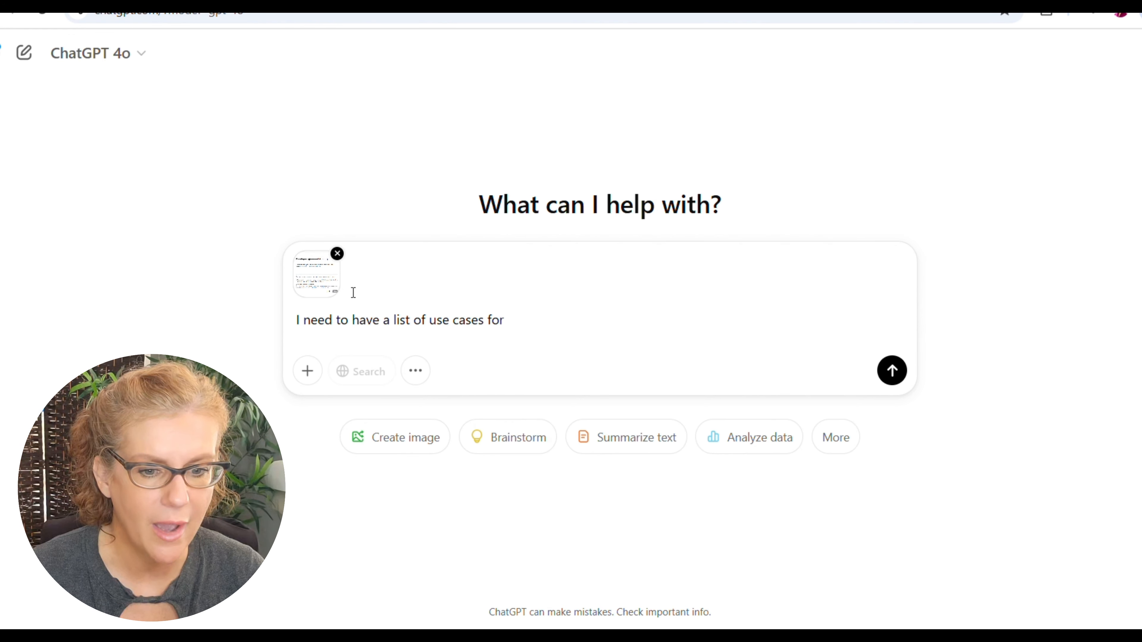
type(" setting up the")
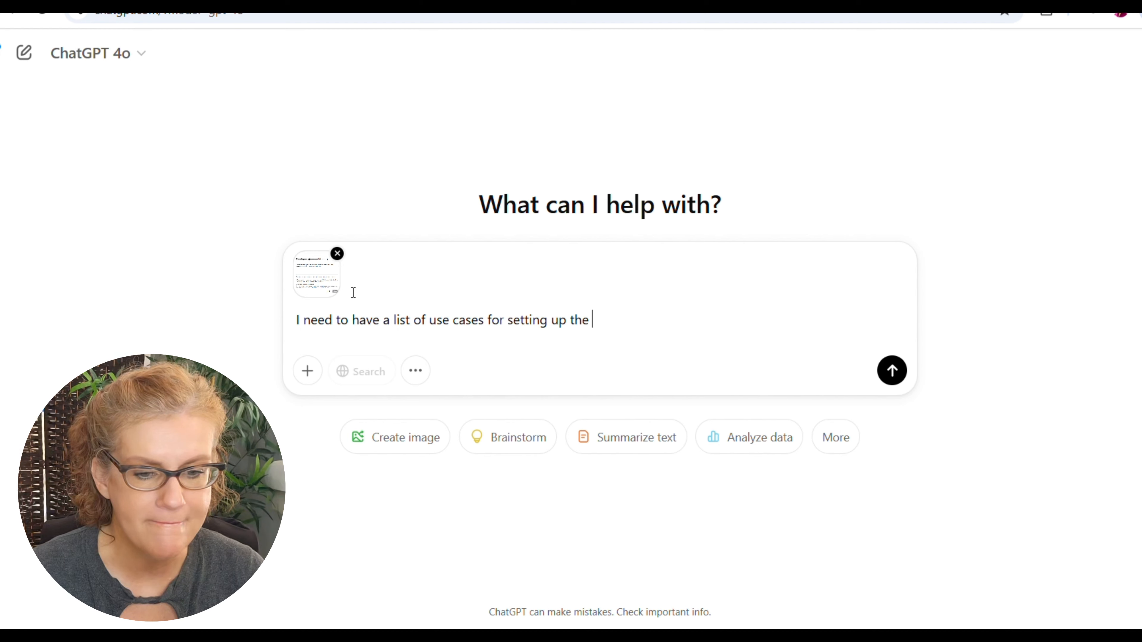
type(" X")
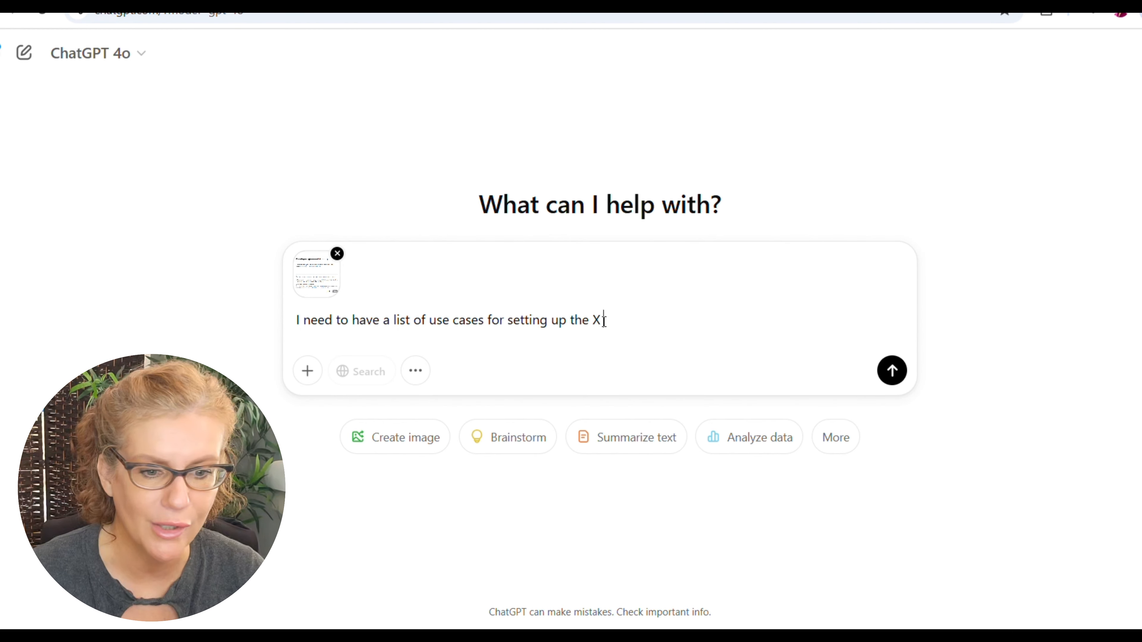
type(" (formerly twitter) API.")
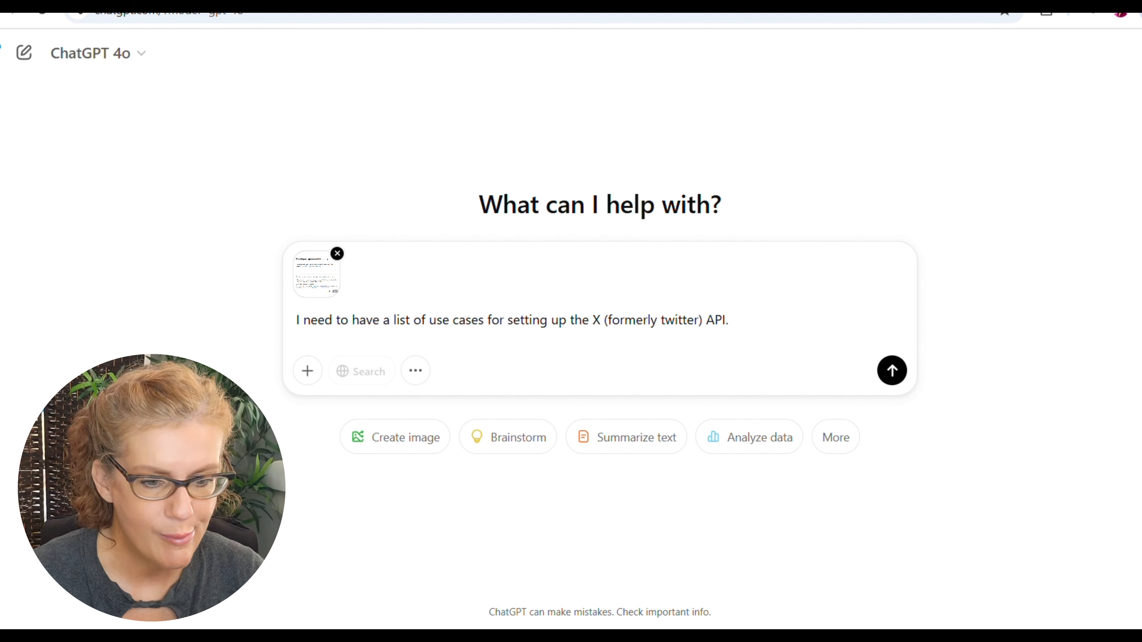
type(" It has to")
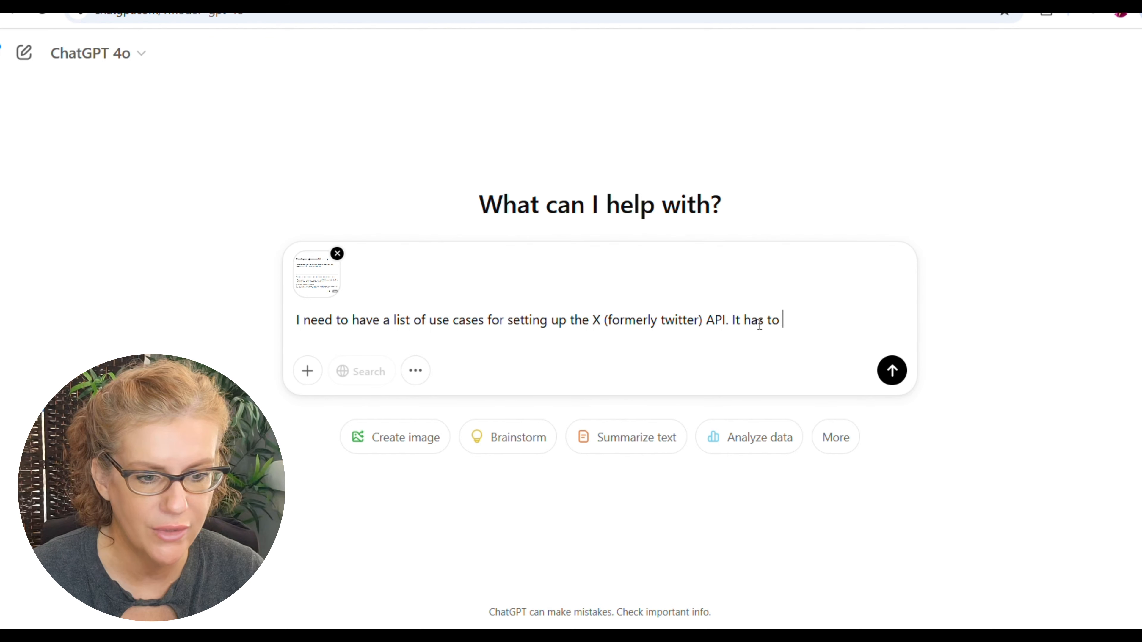
type(" be 250 words or")
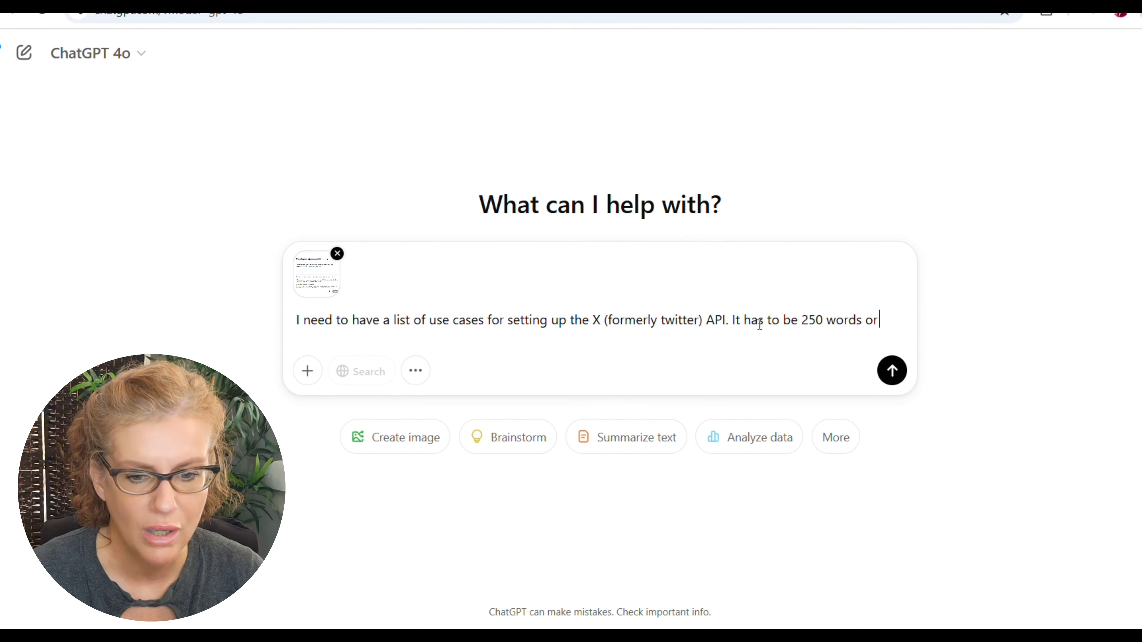
type(" longer.  I want to use it to ")
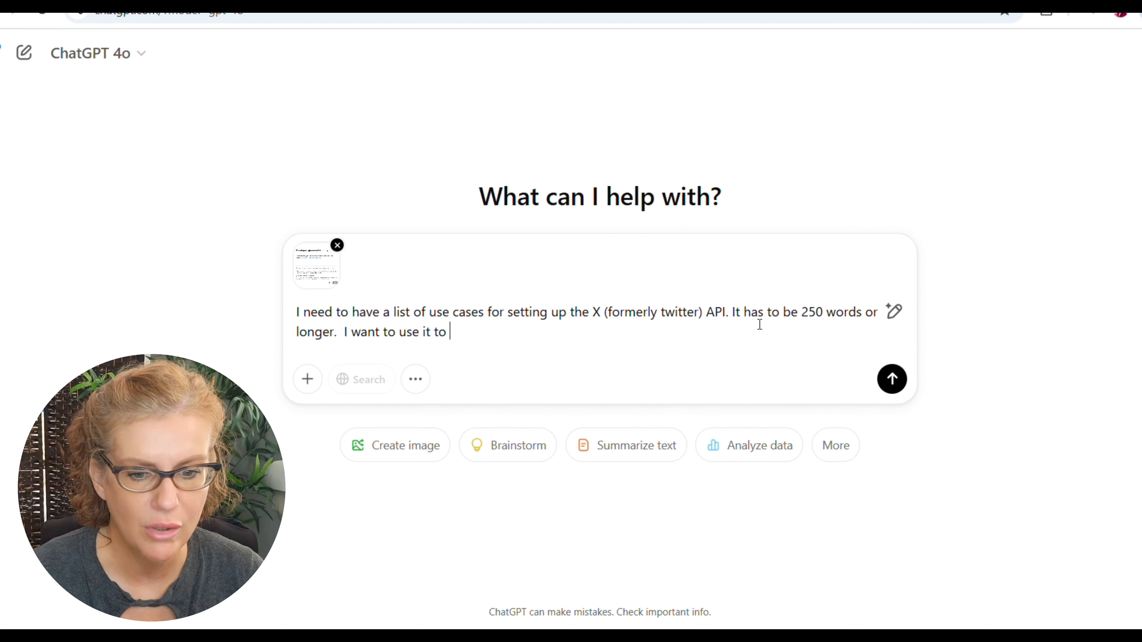
Finish the prompt with posting AI and automation content for TaiLR Made, plus tips and tutorials about no code automation, and send it
type("pos")
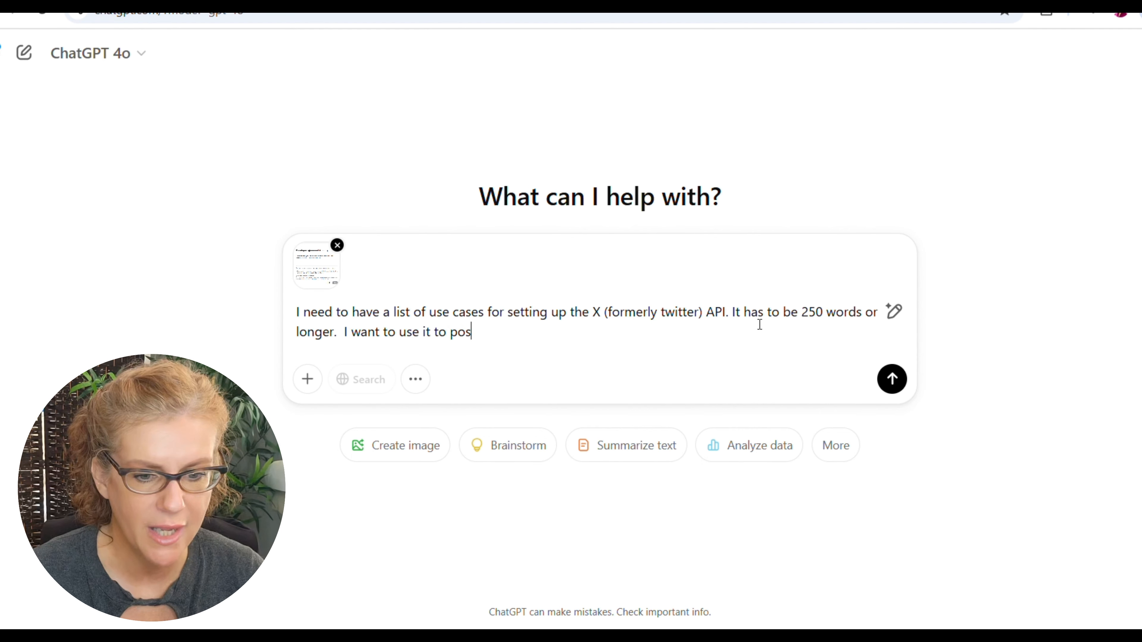
type("t content on AI")
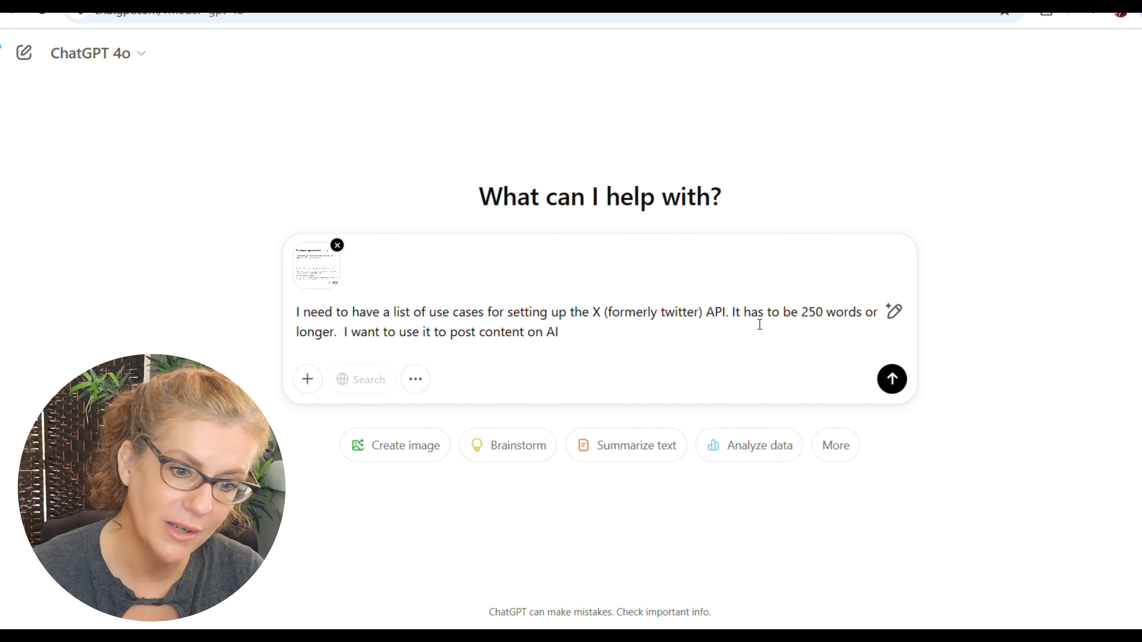
type(" and automation as that")
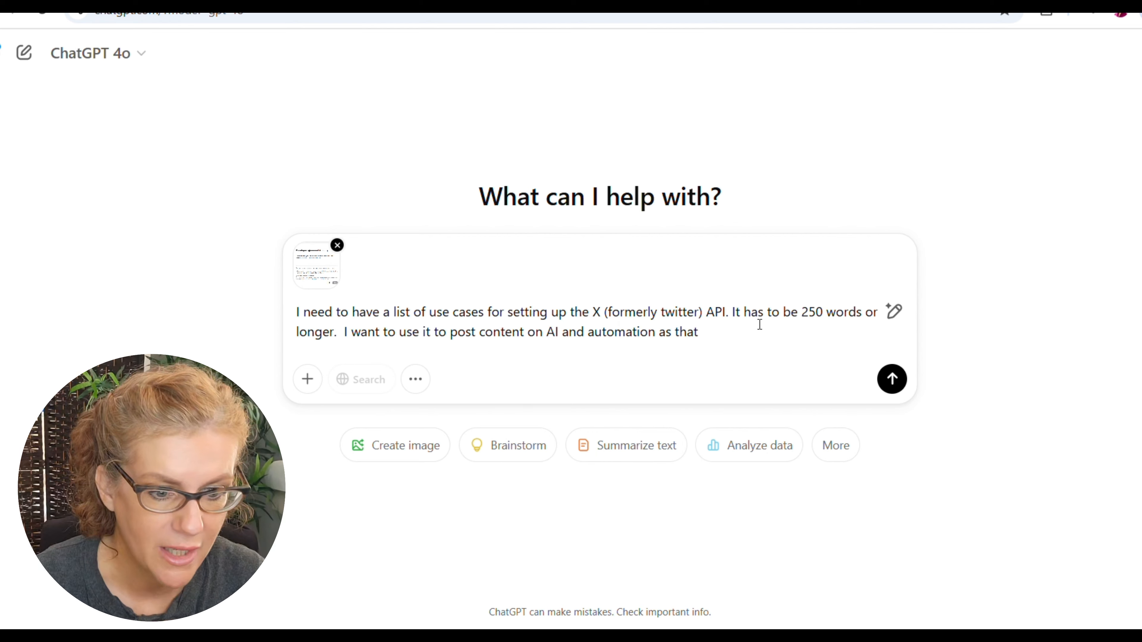
type("'s what TaiLR")
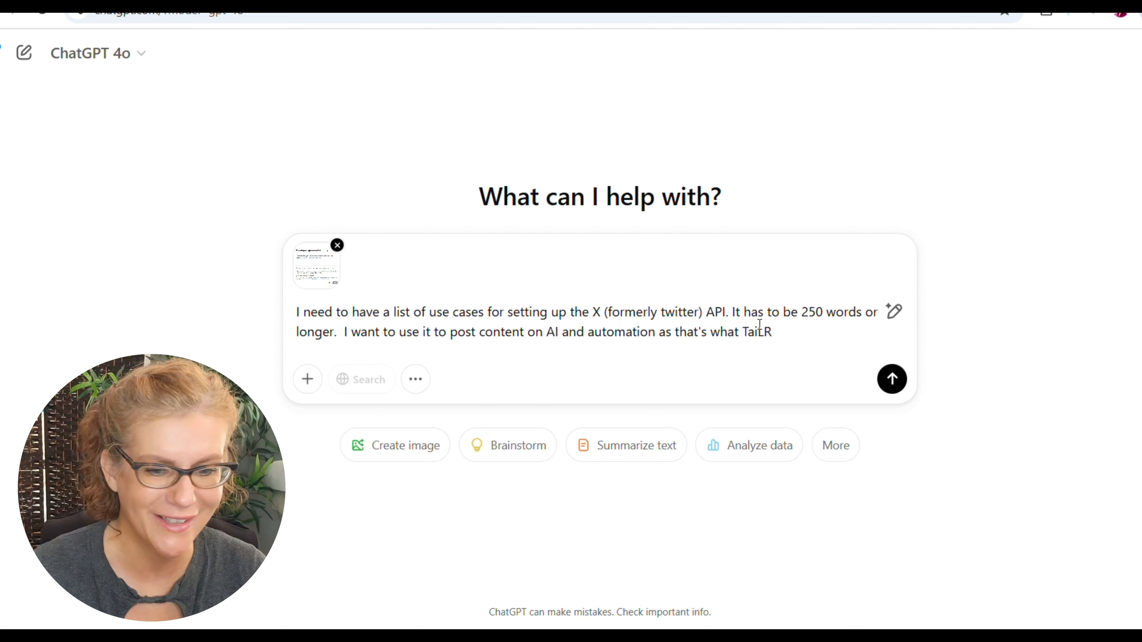
type(" Made is all about.")
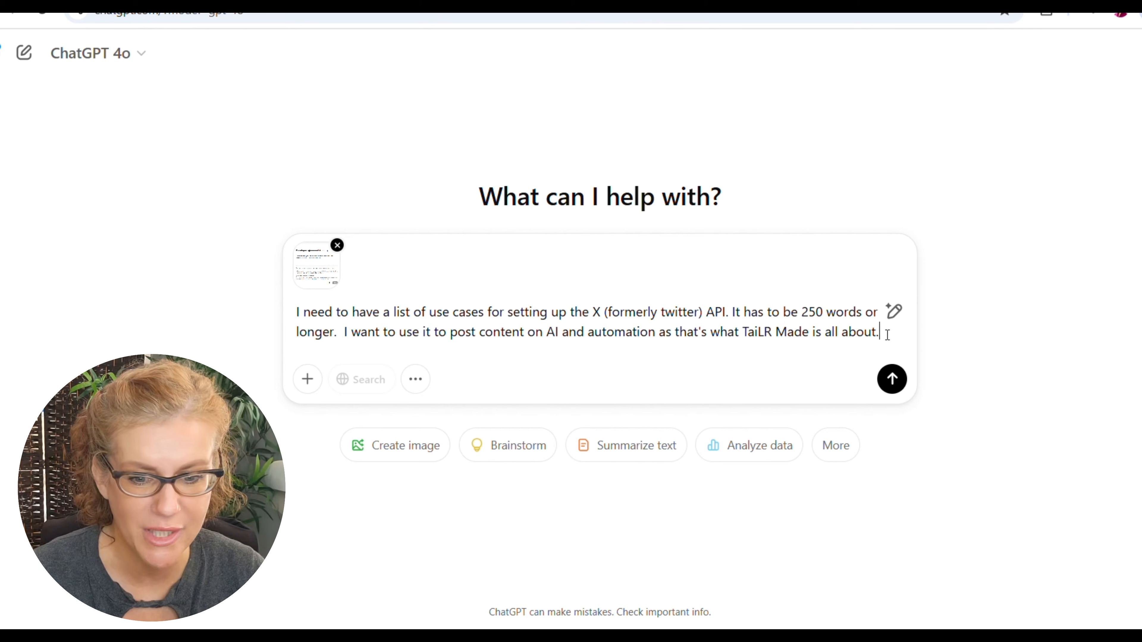
type(" Posting about tips and")
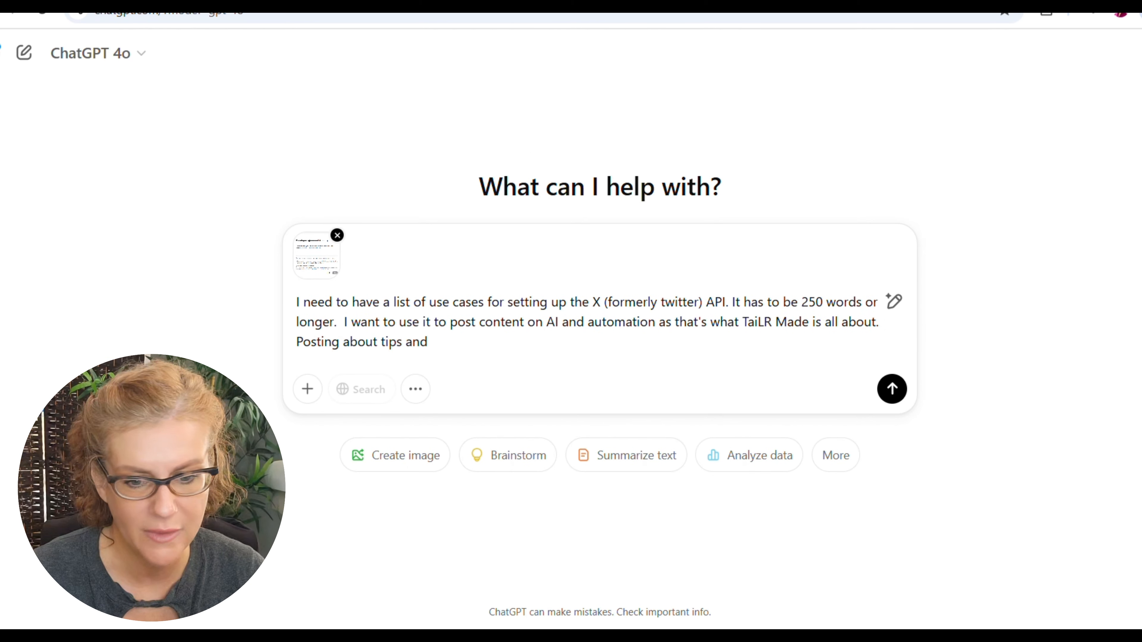
type(" tutorials about non")
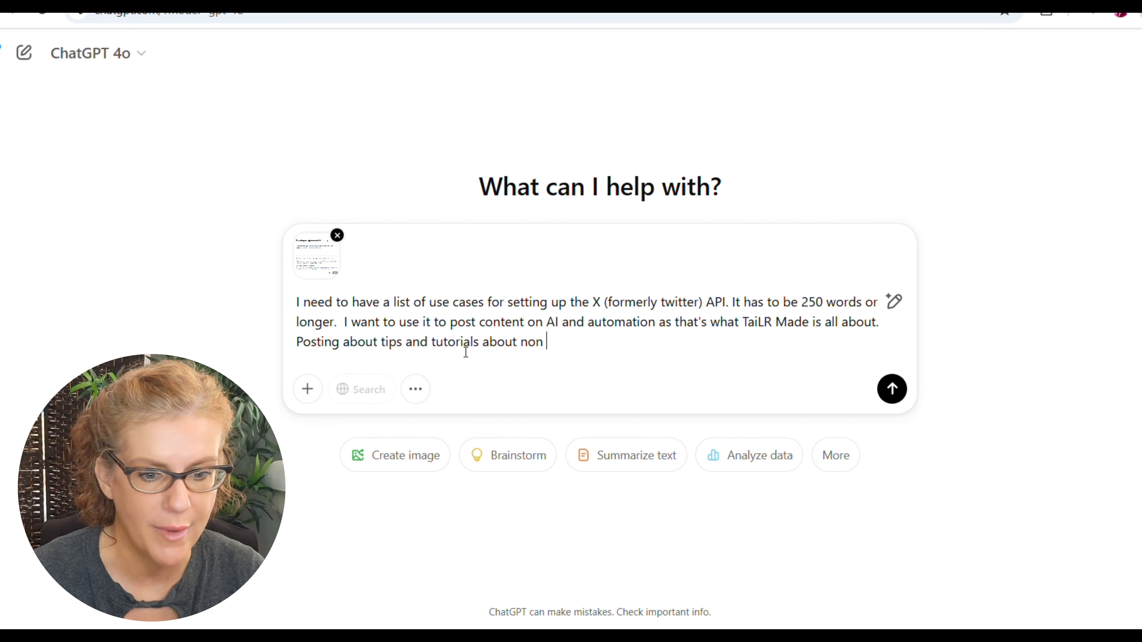
key("BackSpace")
type("code automation.")
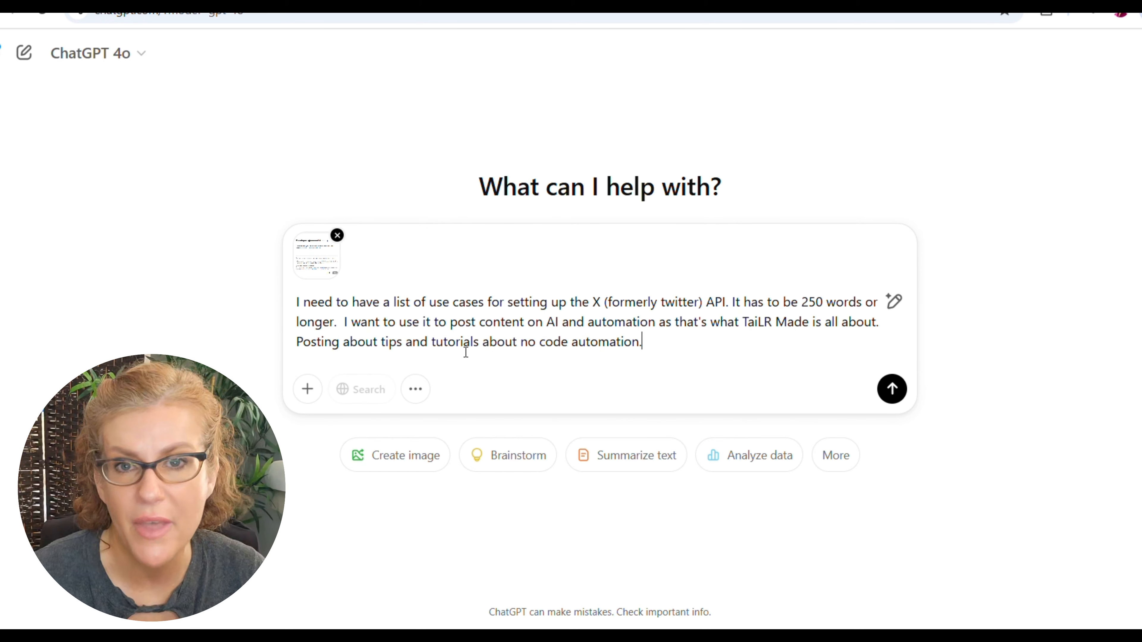
key("Return")
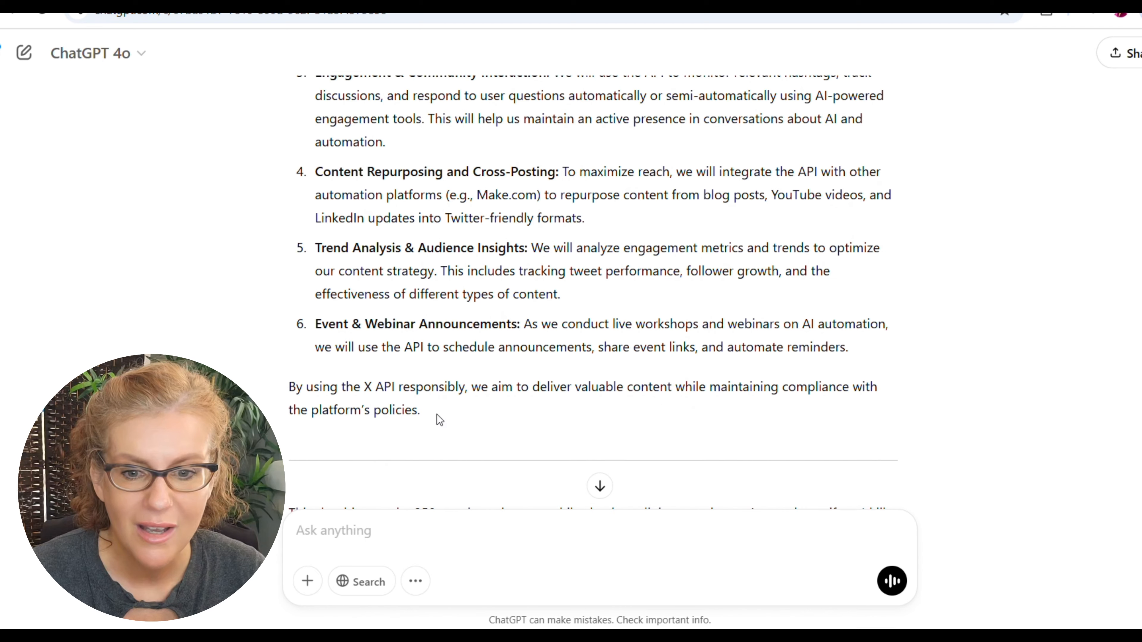
Select the generated API use-case text up from its closing policy-compliance sentence and return to the developer agreement form on X
left_click_drag(440, 420, 285, 161)
scroll(391, 355, "up", 5)
scroll(367, 263, "up", 3)
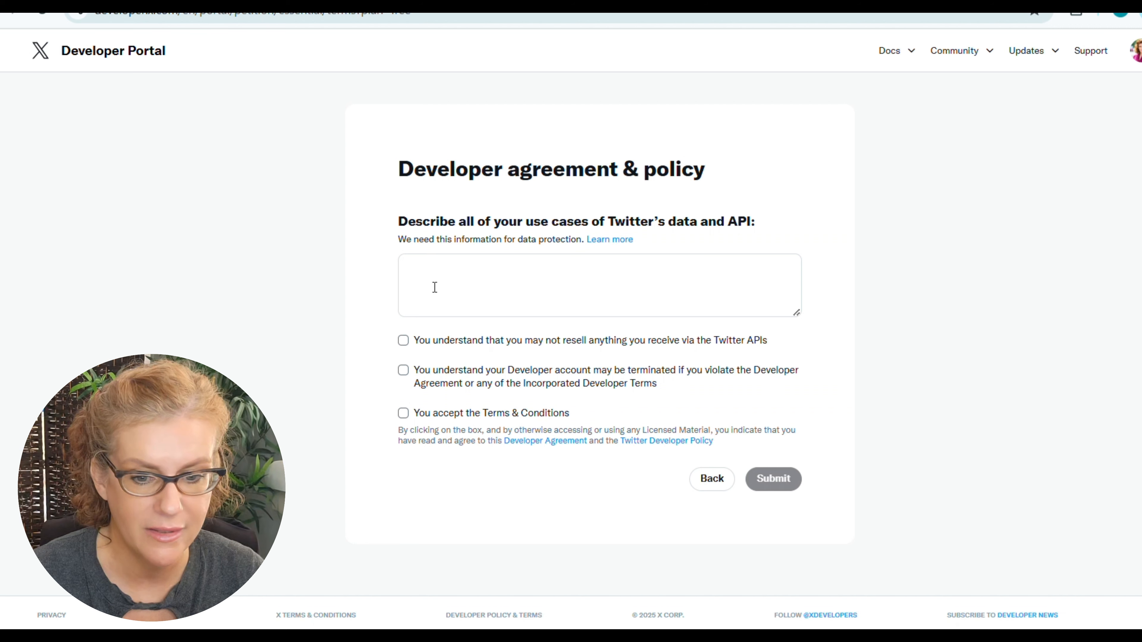
Paste the copied use-case text into the API use-case description, accept all three developer agreement statements and submit the form
left_click(435, 287)
key("ctrl+v")
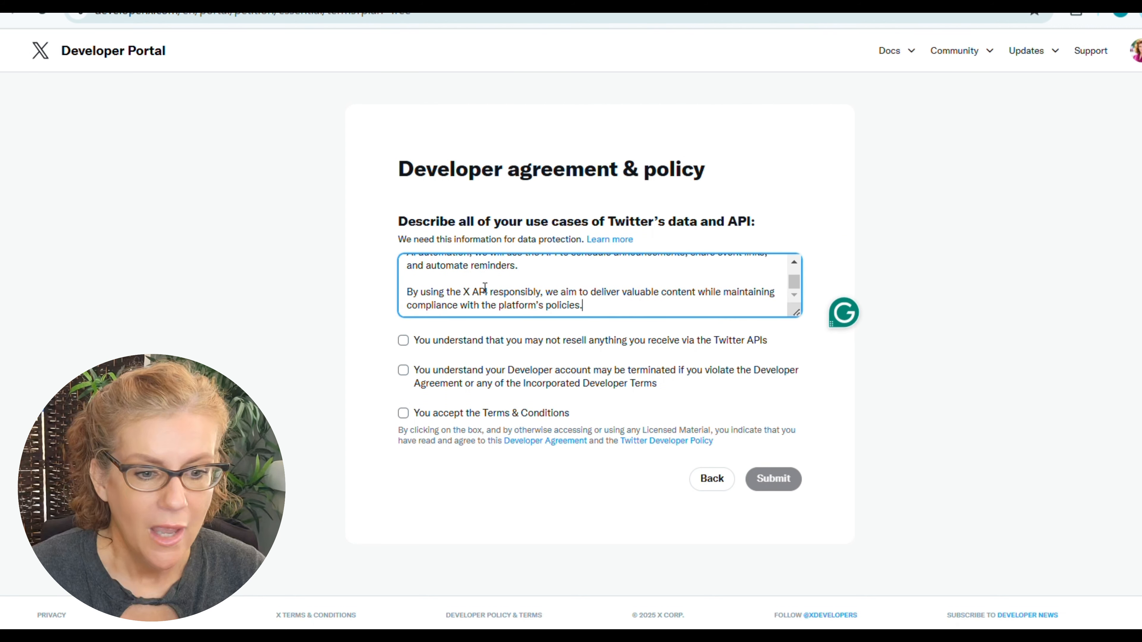
scroll(523, 292, "up", 15)
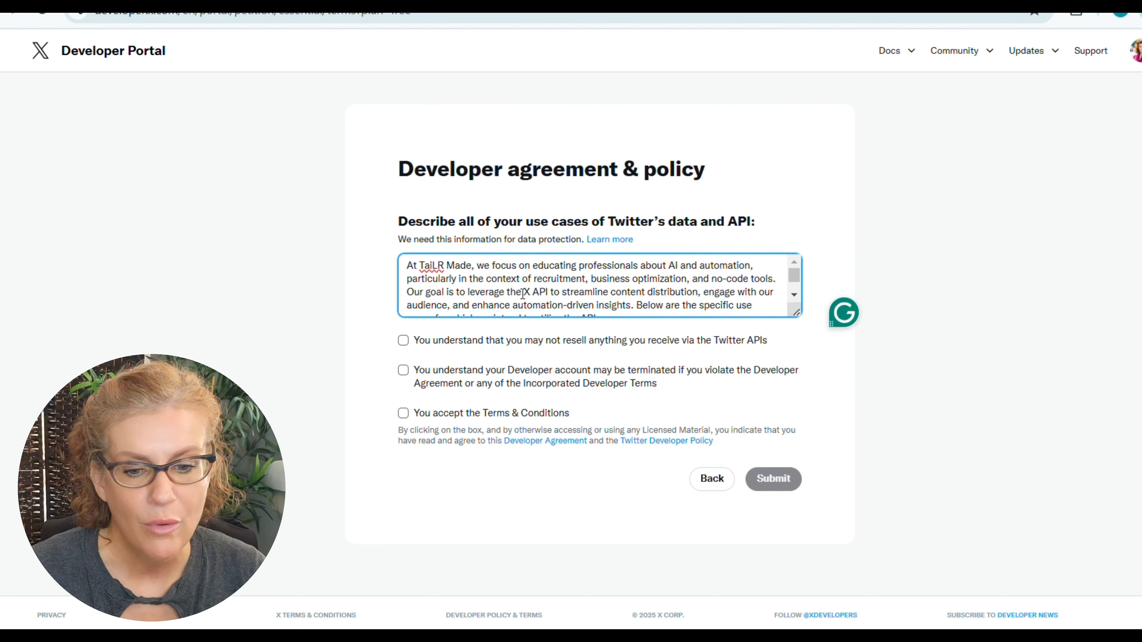
left_click(403, 340)
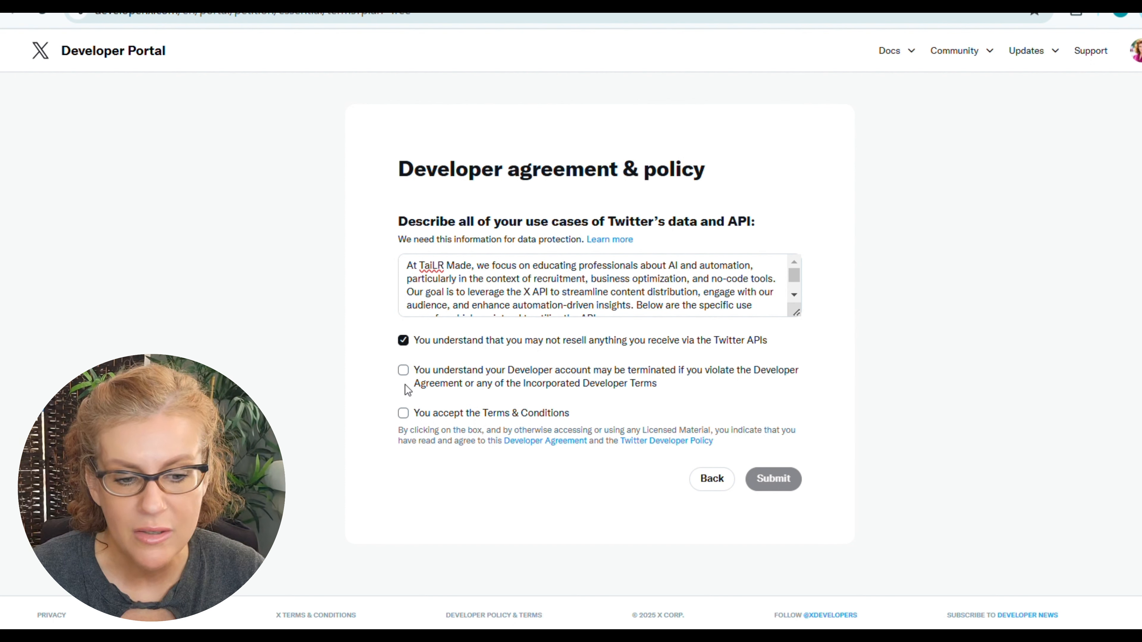
left_click(403, 376)
left_click(403, 413)
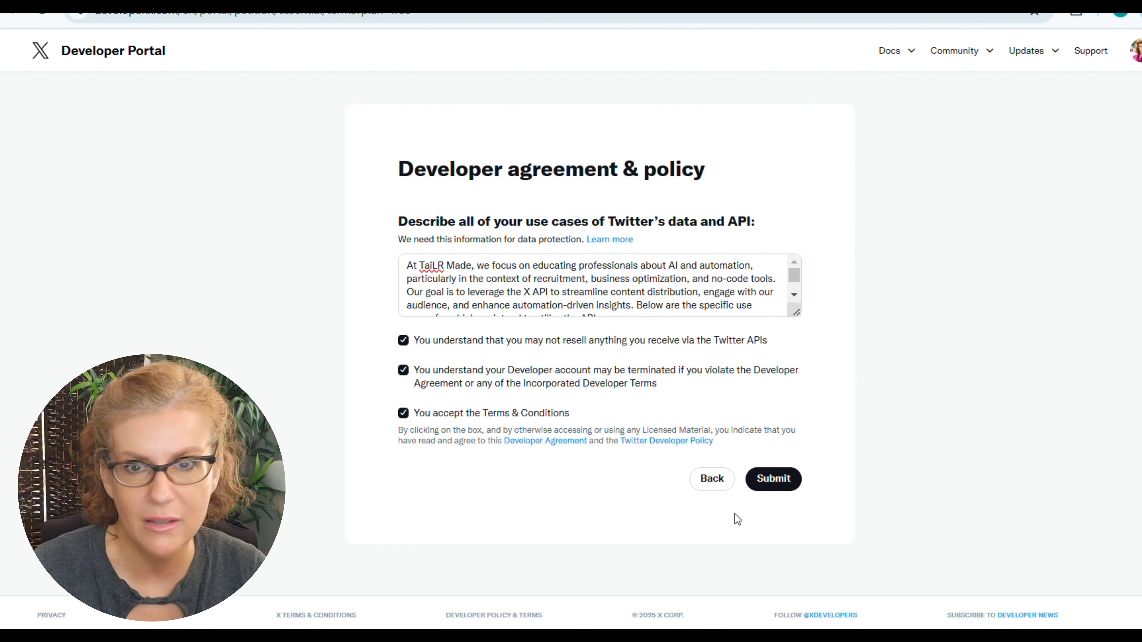
left_click(774, 479)
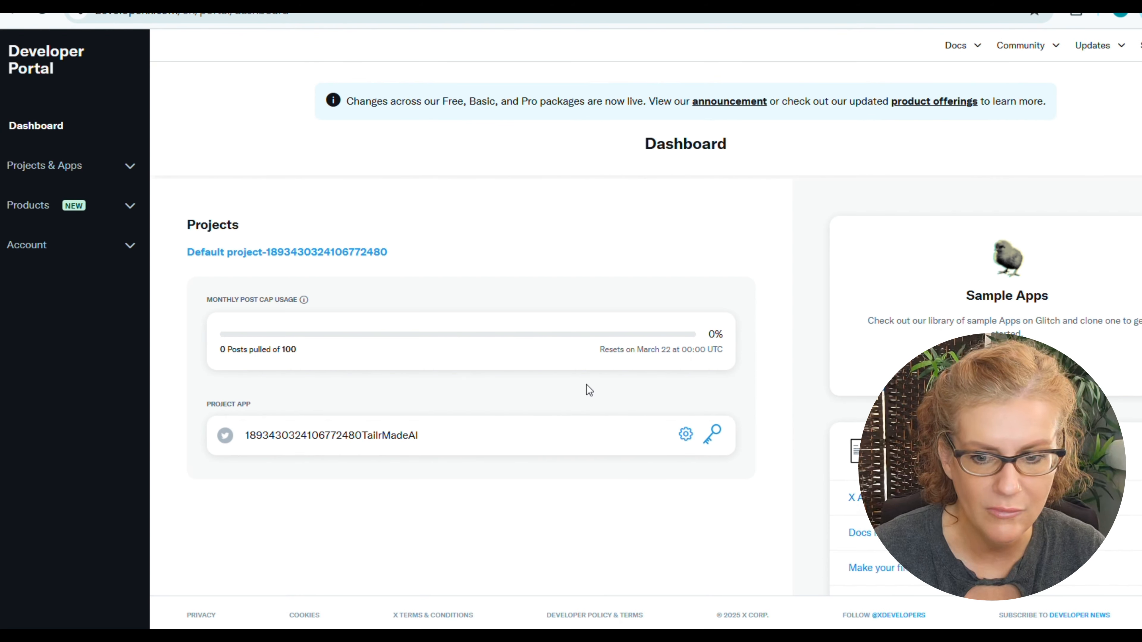
Open the default project's settings for editing and change the project name to TaiLR Made Make Scenarios
left_click(331, 252)
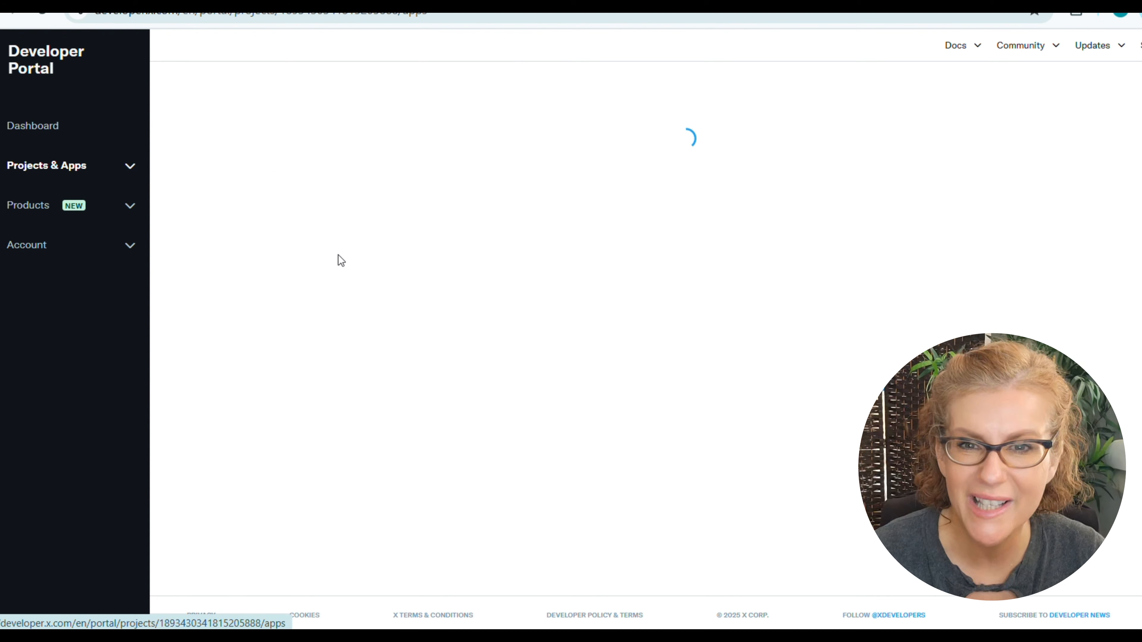
left_click(719, 172)
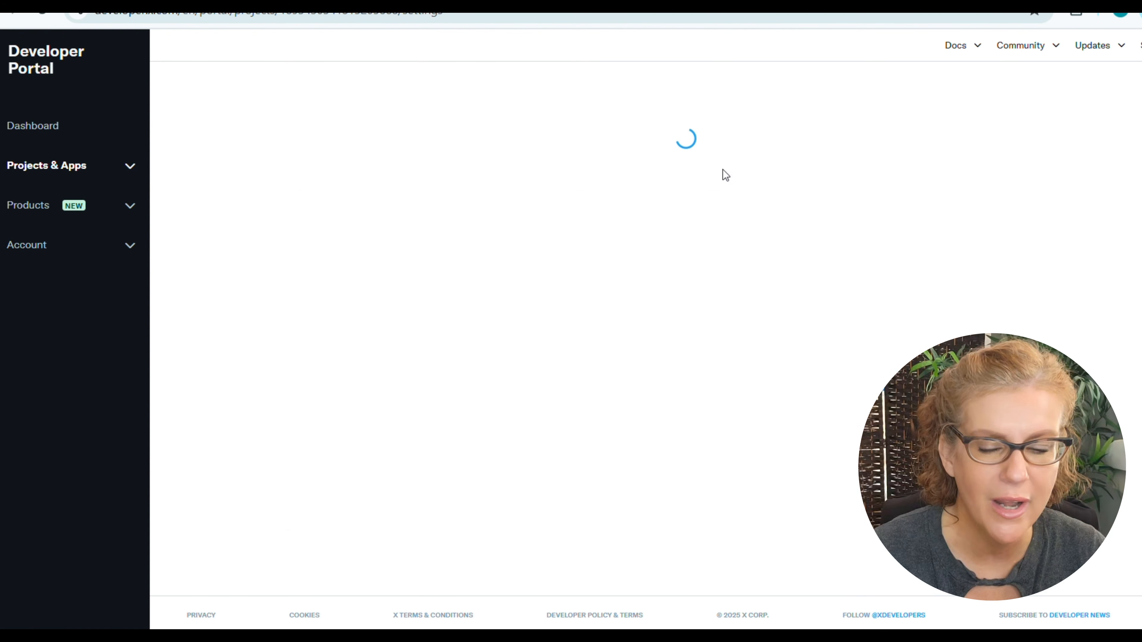
left_click(729, 239)
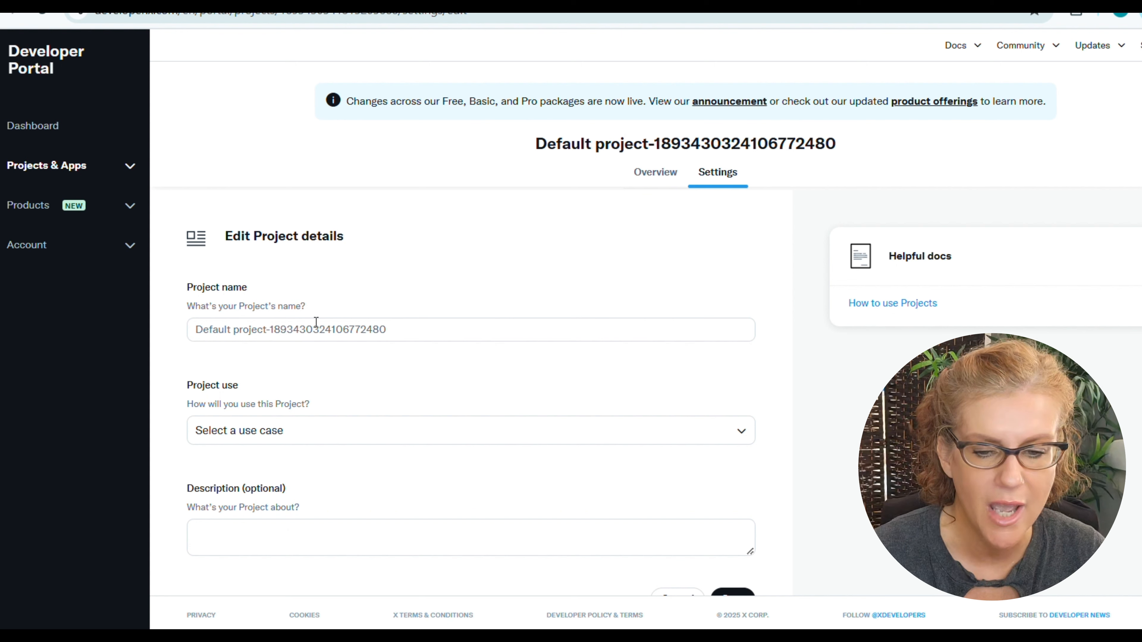
left_click_drag(424, 330, 174, 344)
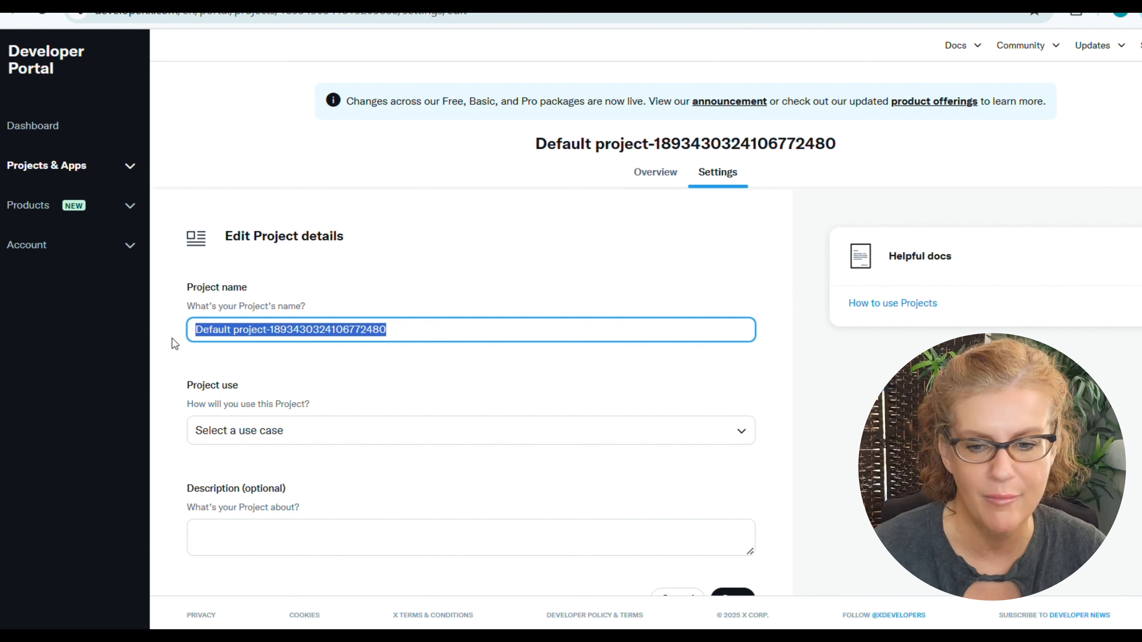
key("BackSpace")
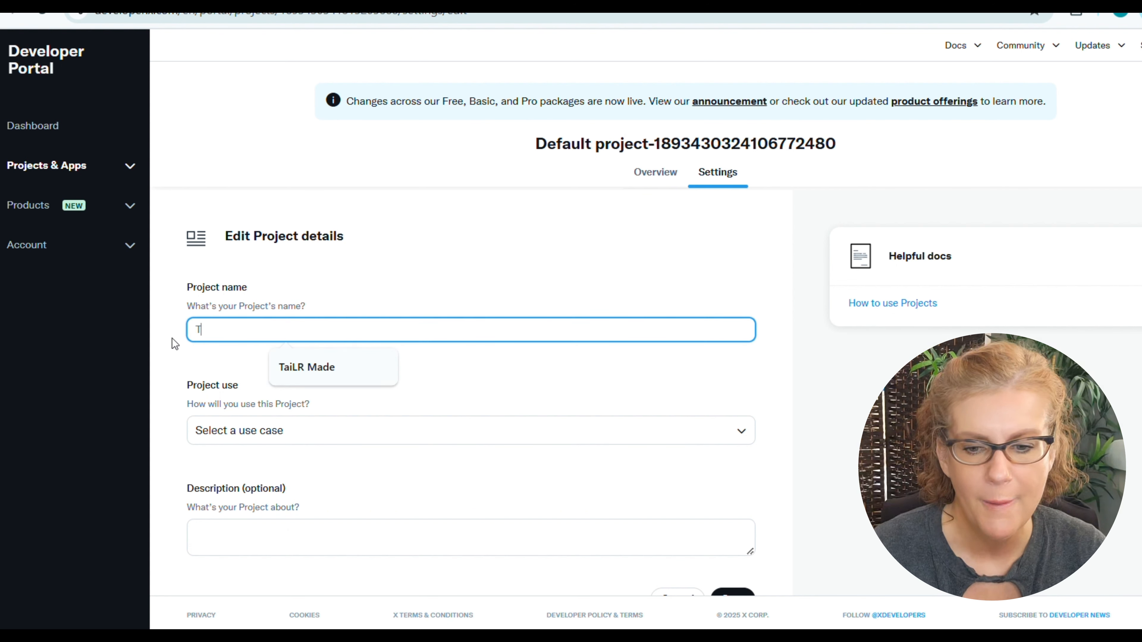
type("TaiLR Mas")
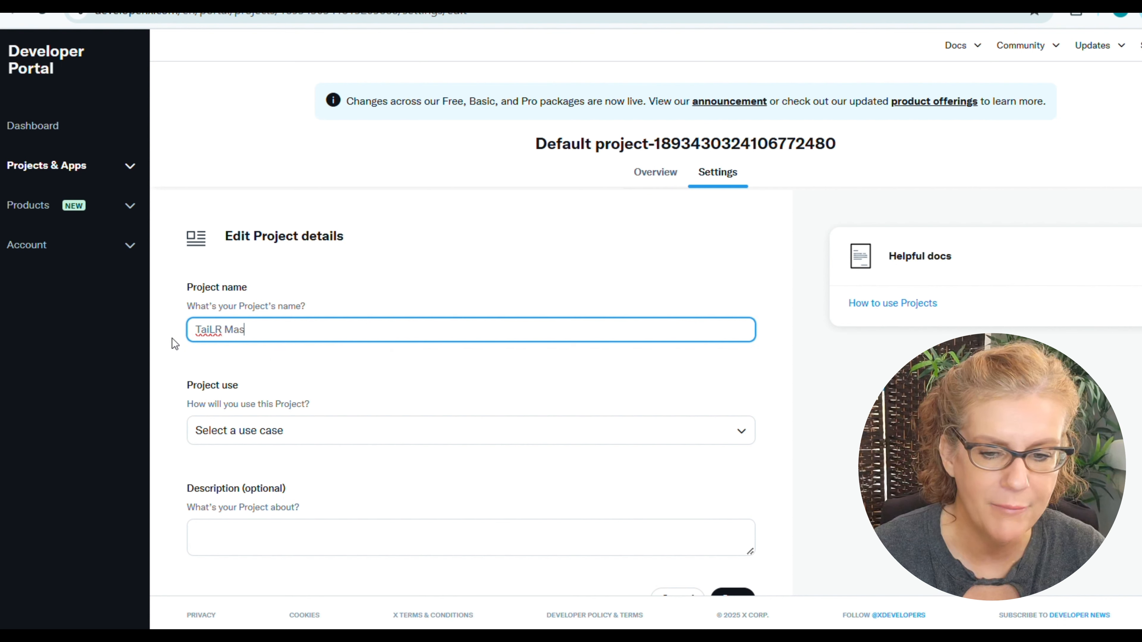
key("BackSpace")
type("de Ma")
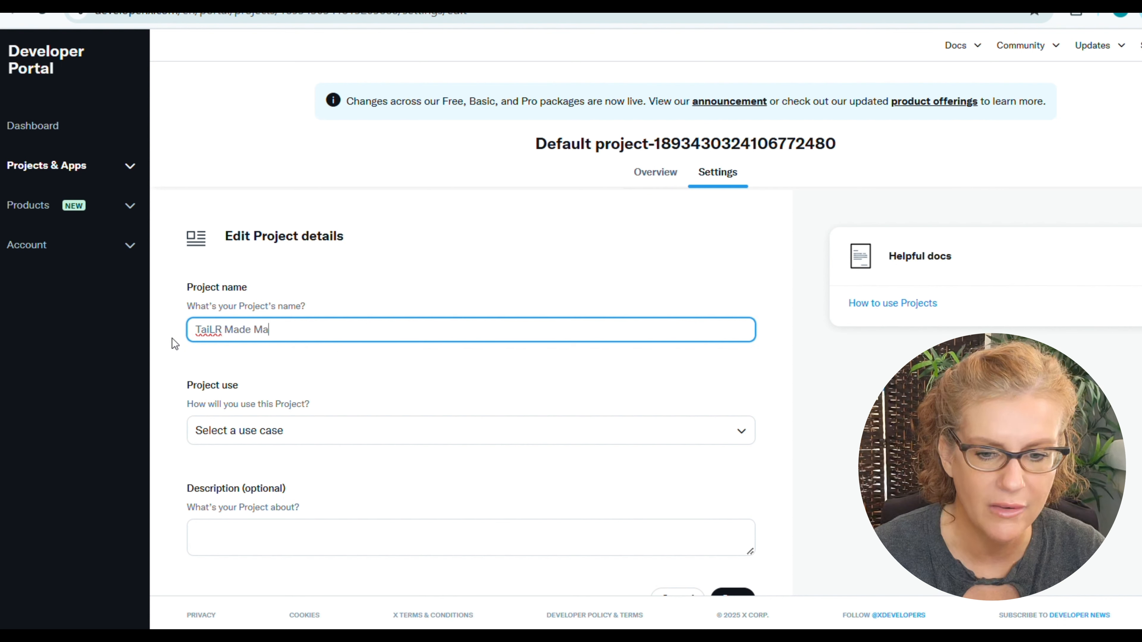
type("ke Scenarios")
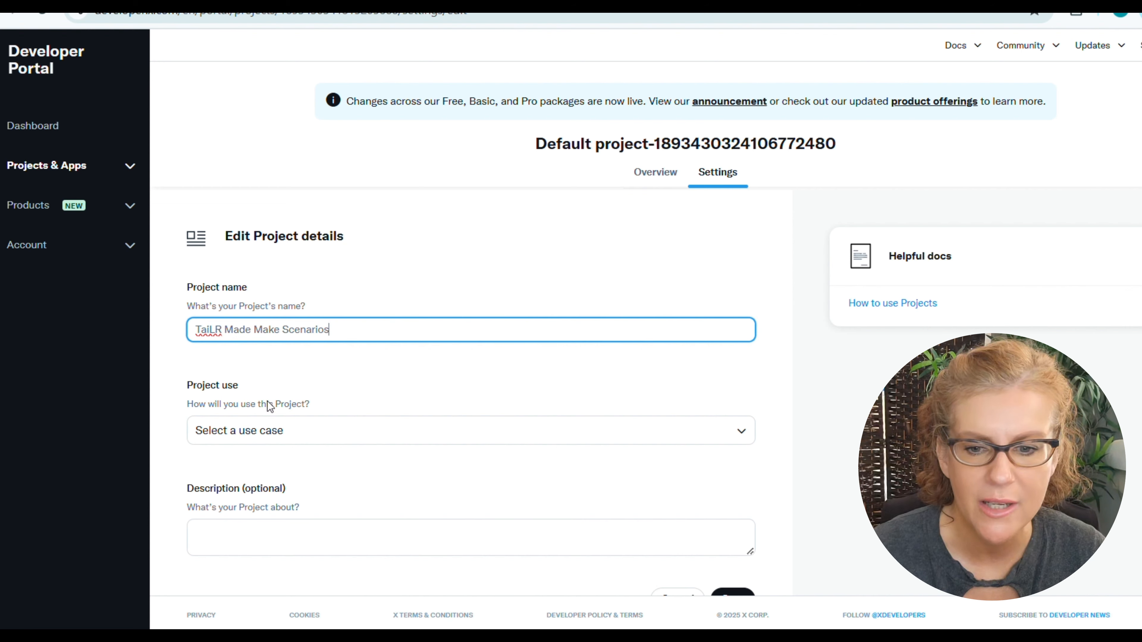
Set the project use to Making a bot and save the project details
left_click(300, 432)
left_click(235, 207)
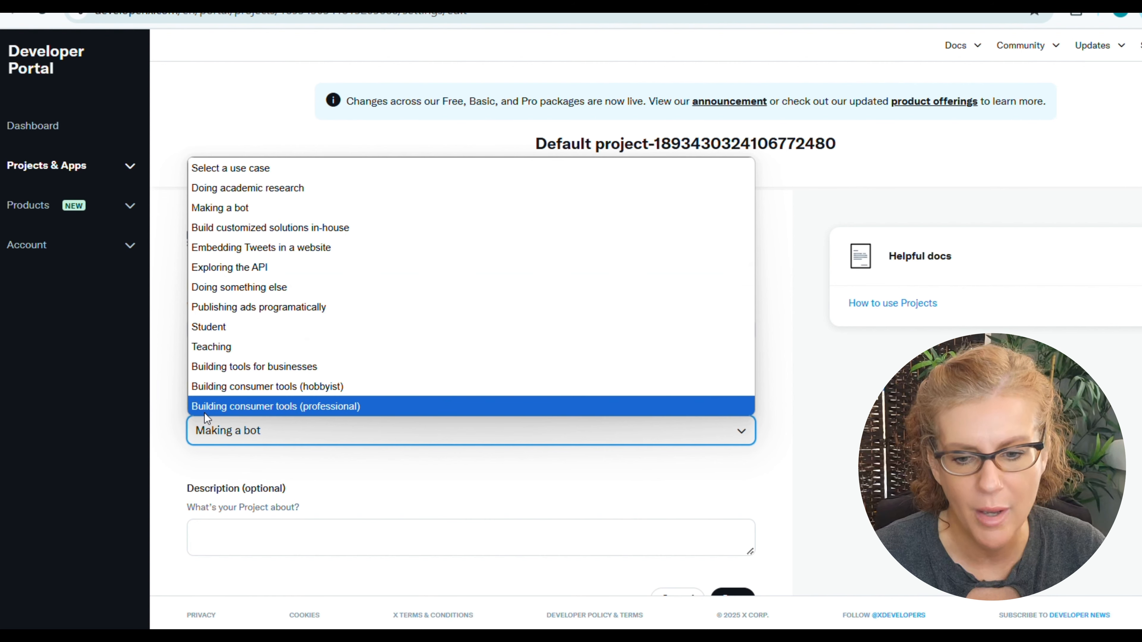
left_click(229, 205)
scroll(334, 465, "down", 3)
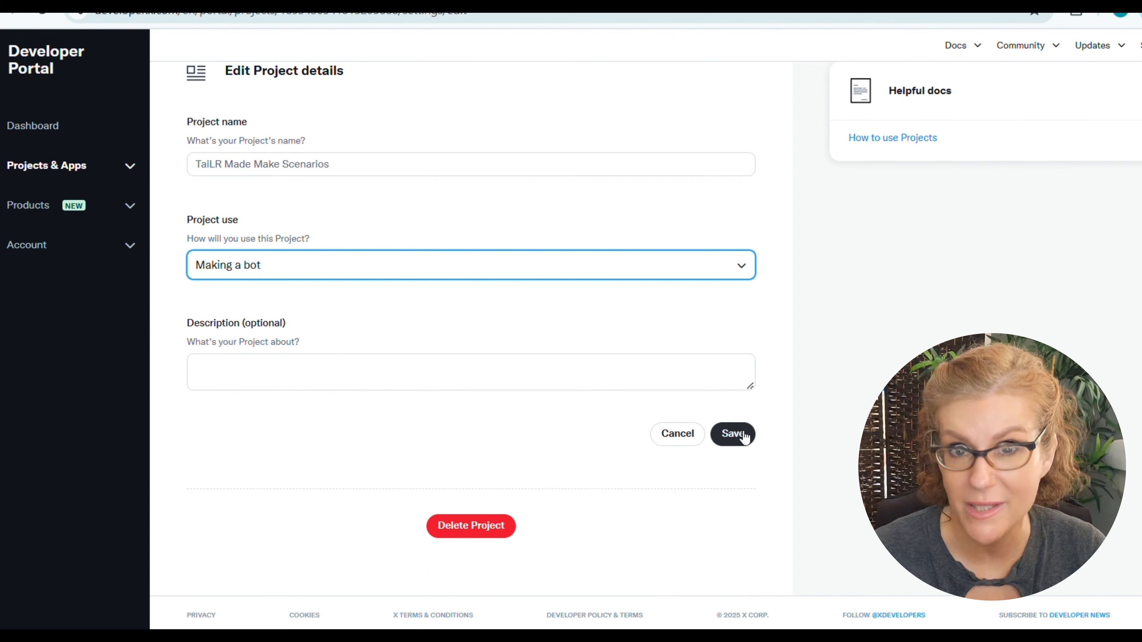
left_click(733, 434)
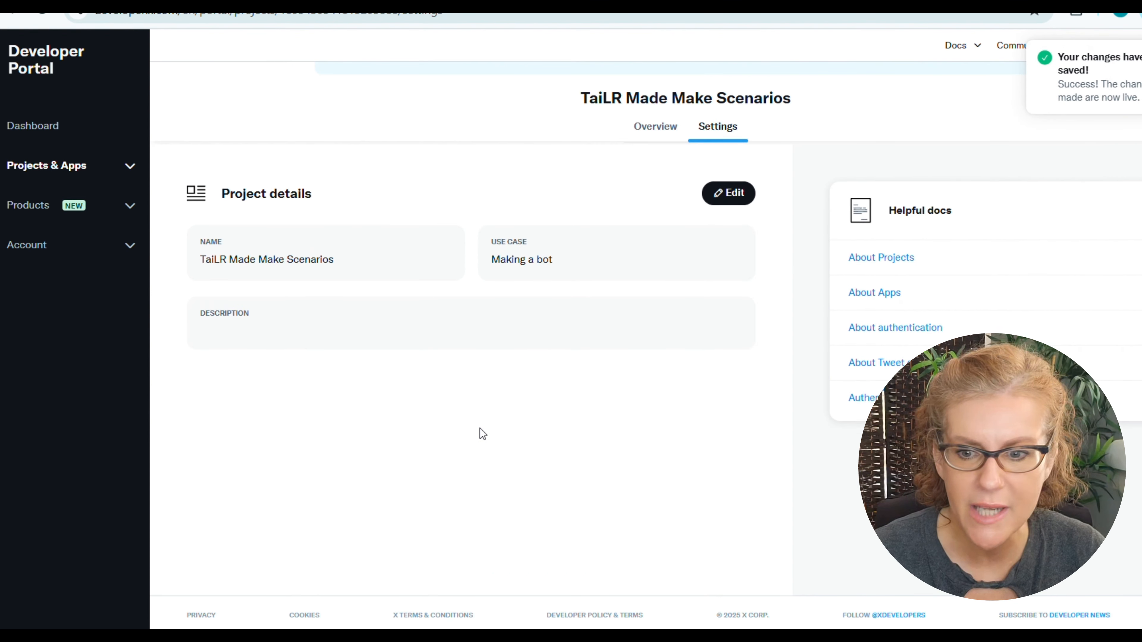
Open the overview of the TaiLR Made Make Scenarios project and review its access, usage and apps
left_click(46, 170)
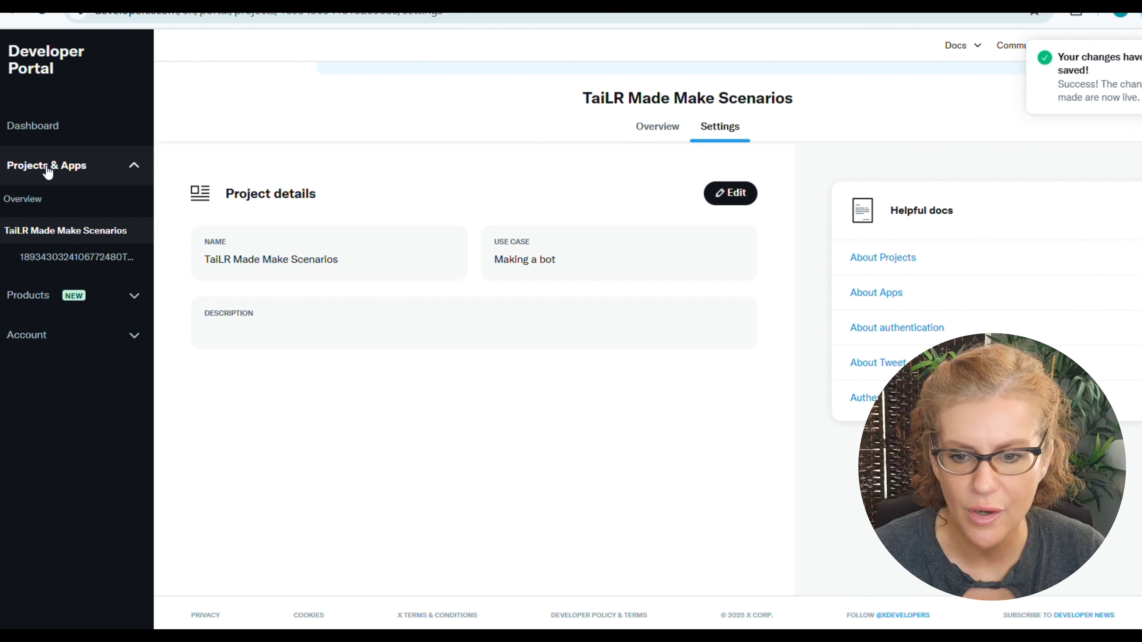
left_click(31, 231)
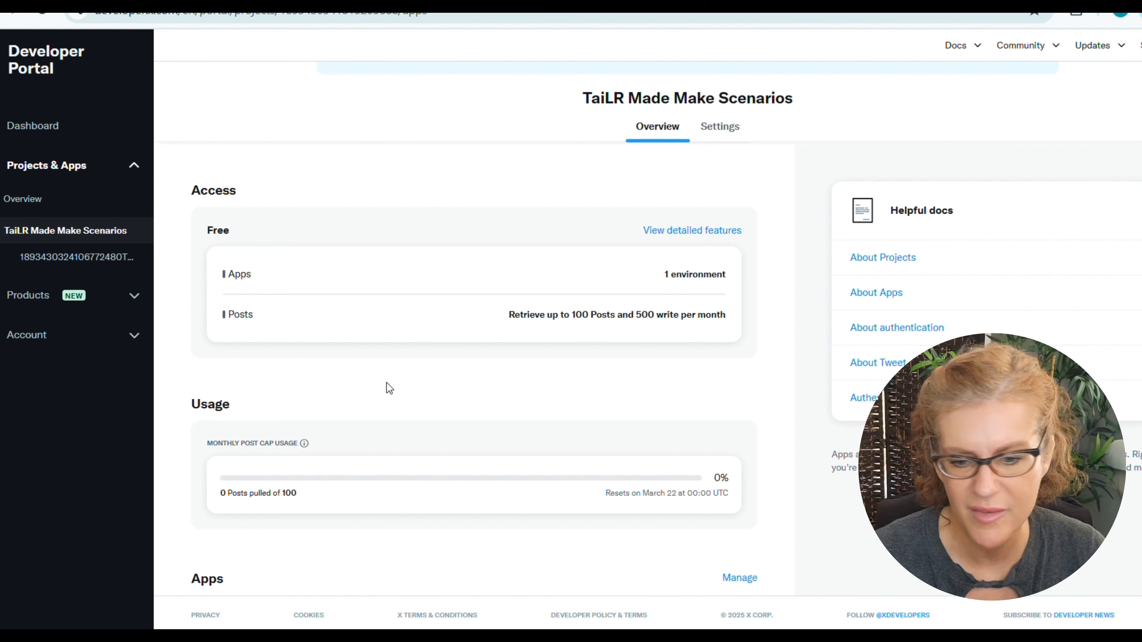
scroll(386, 382, "down", 2)
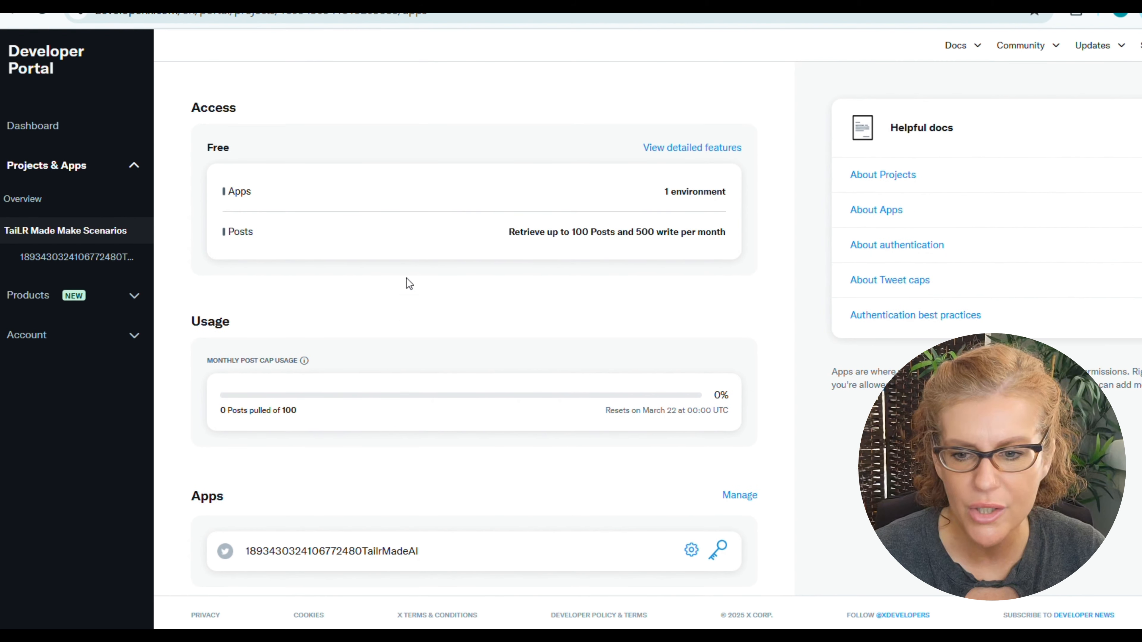
Open the project's app for editing, rename it TaiLR Made Make Scenarios and save the app details
left_click(103, 258)
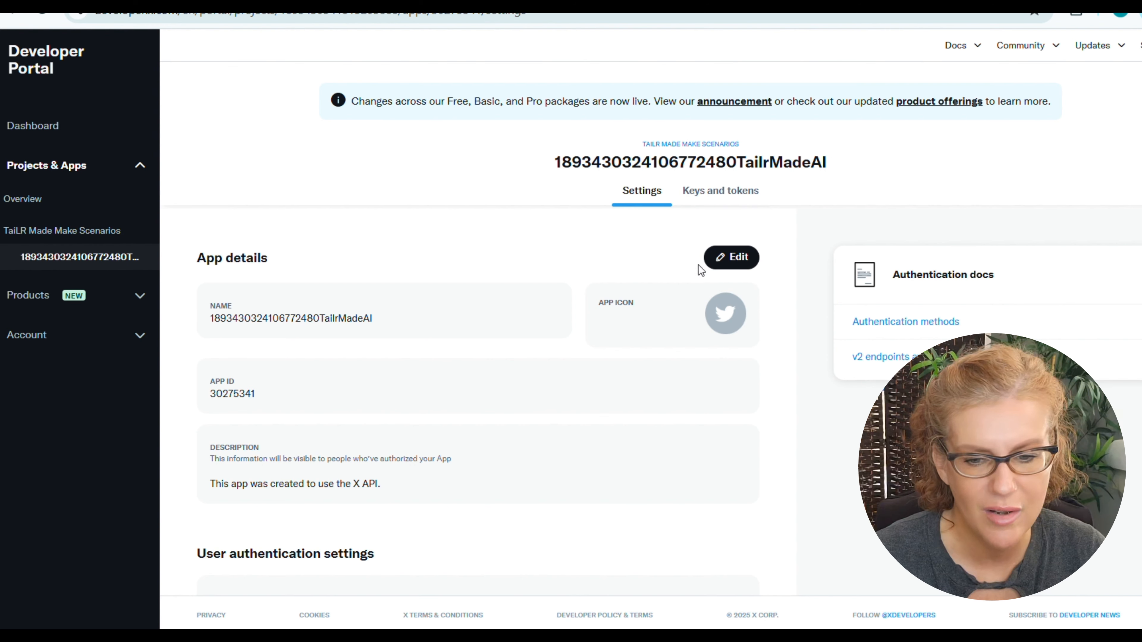
left_click(731, 257)
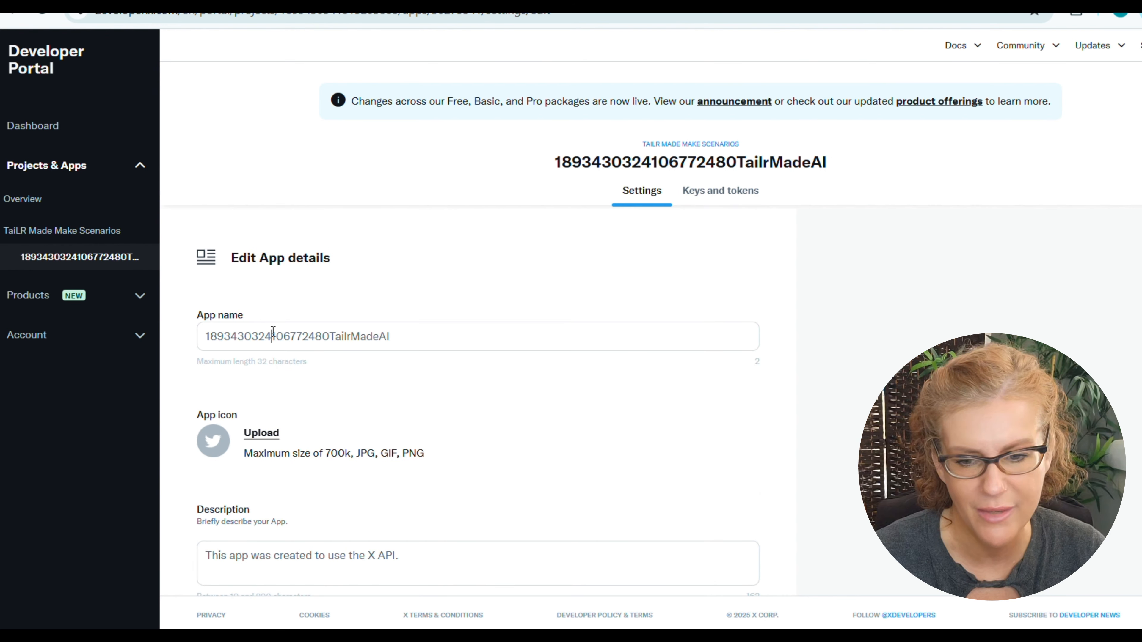
double_click(272, 336)
type("T")
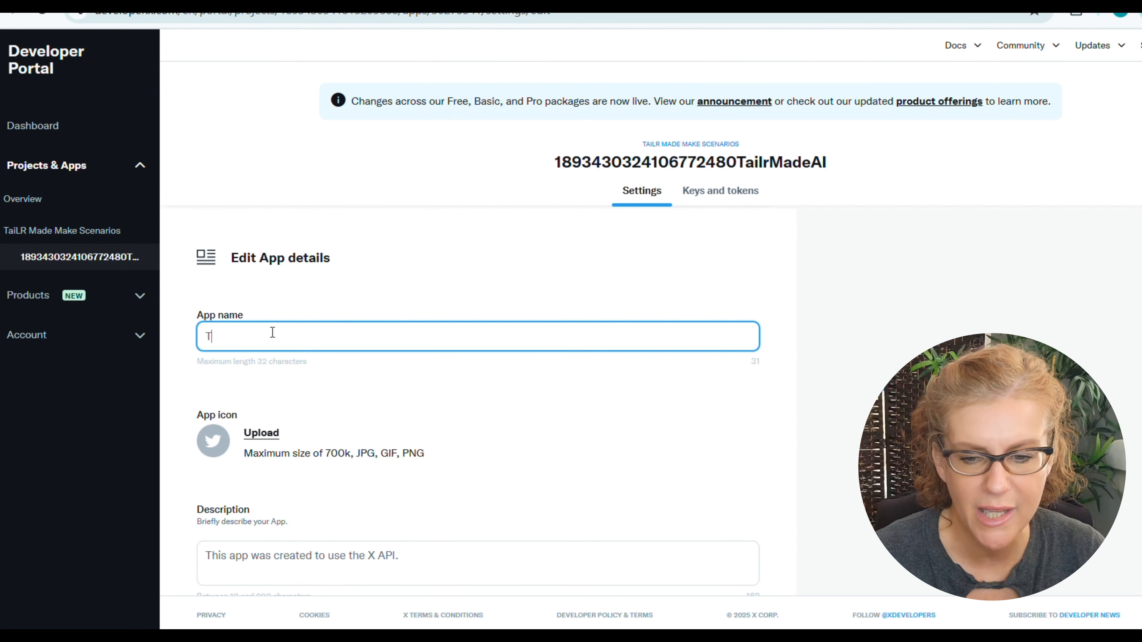
type("aiLR M")
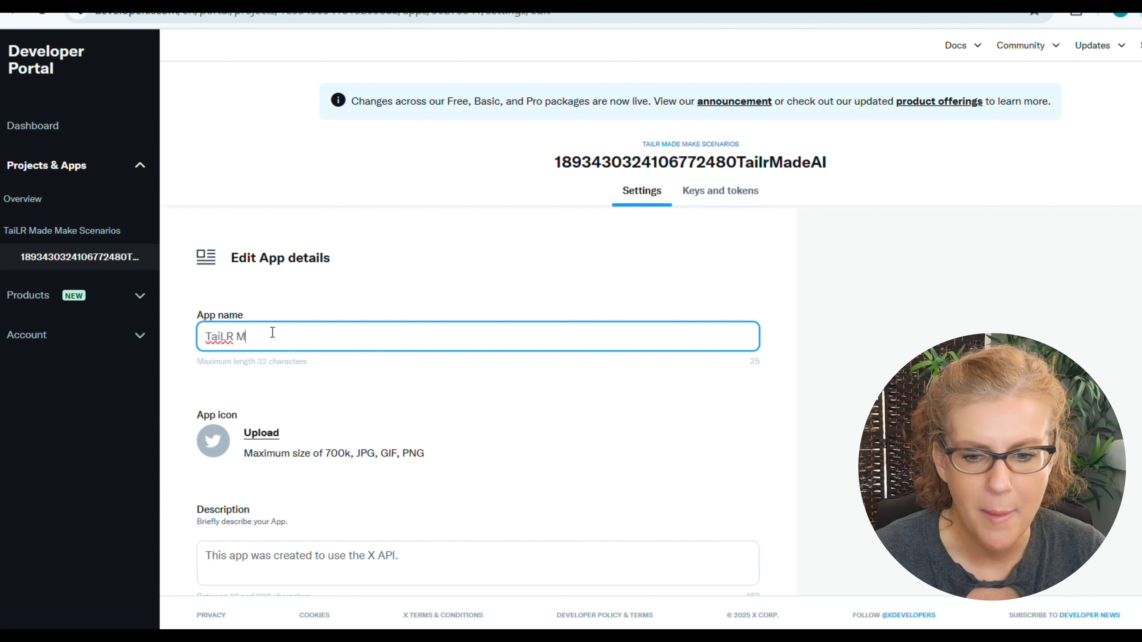
type("ade Make")
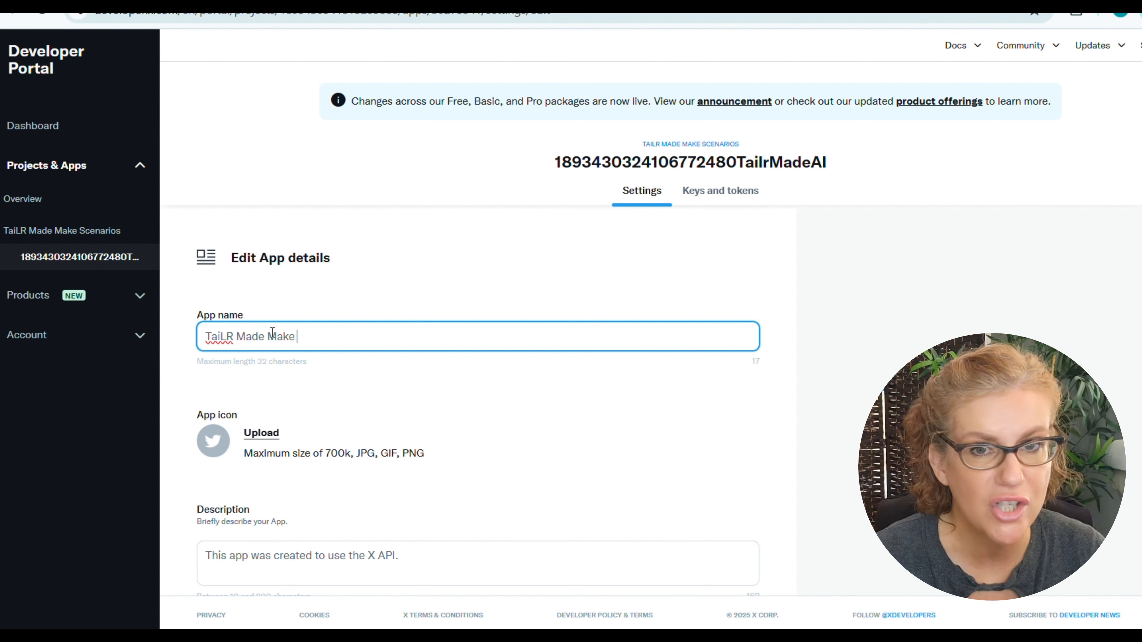
type(" Scenarios")
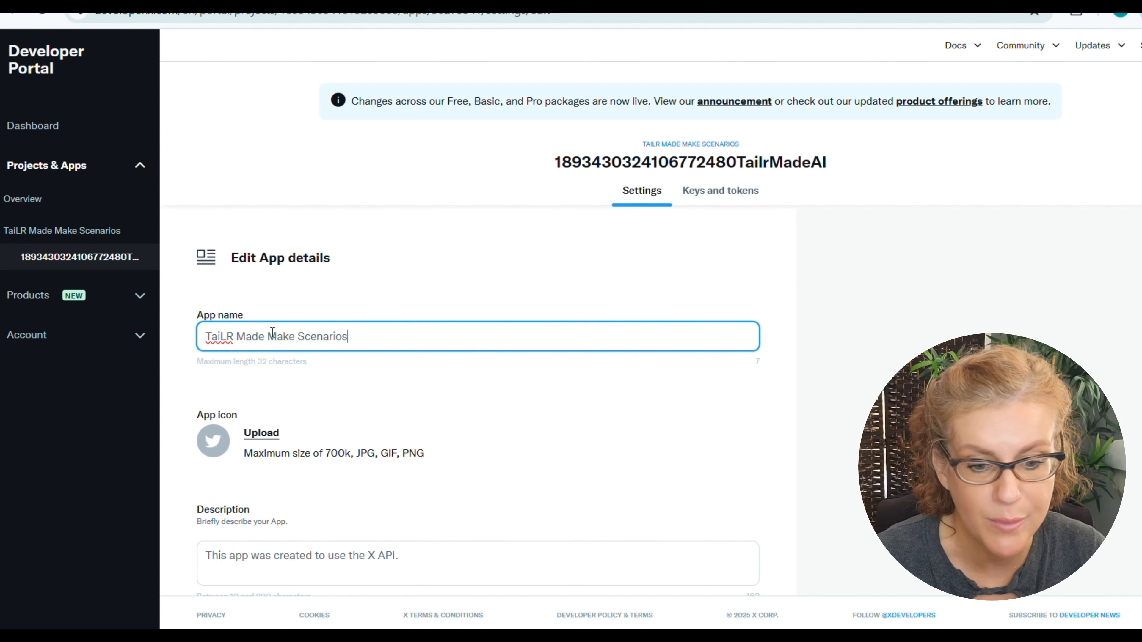
scroll(533, 466, "down", 5)
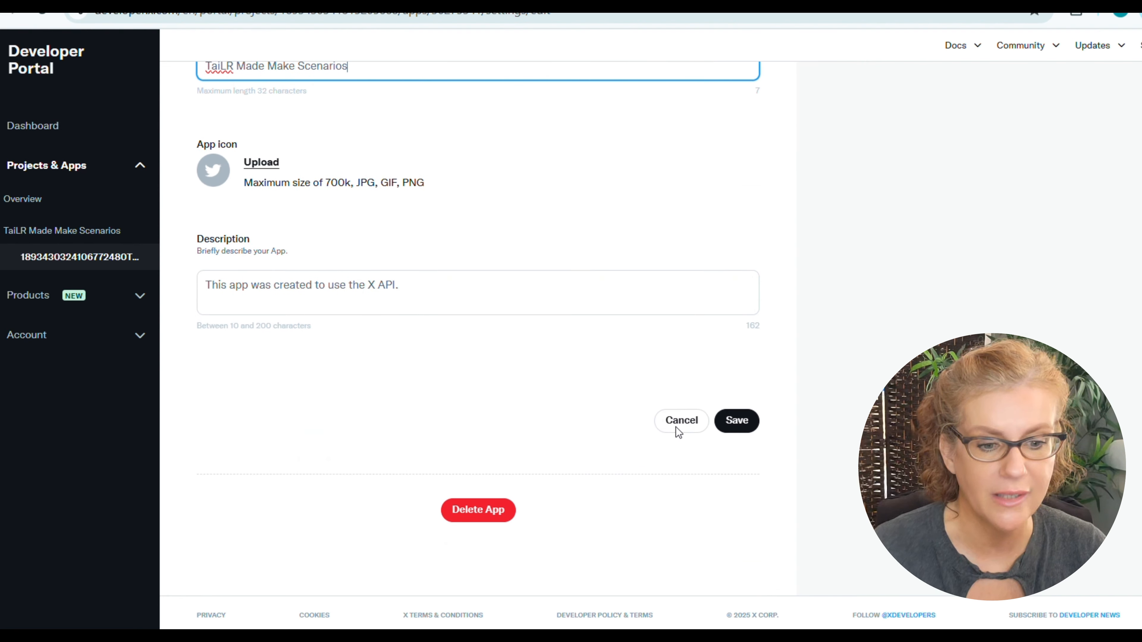
left_click(737, 419)
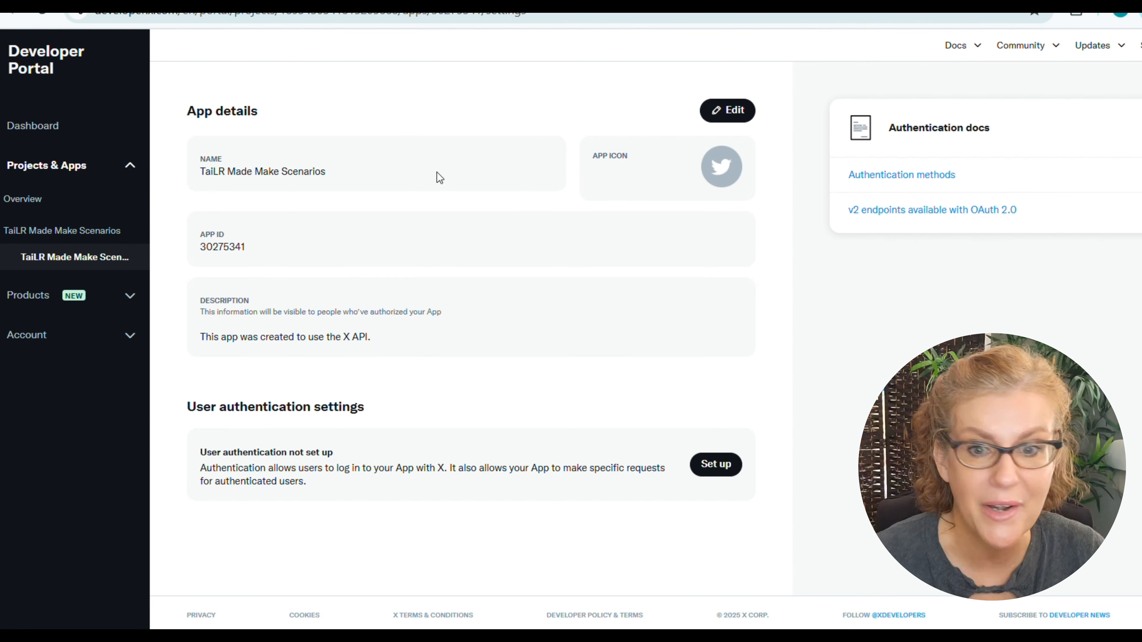
Start the app's user authentication setup with Read and write and Direct message permissions and the Web App, Automated App or Bot type
left_click(716, 470)
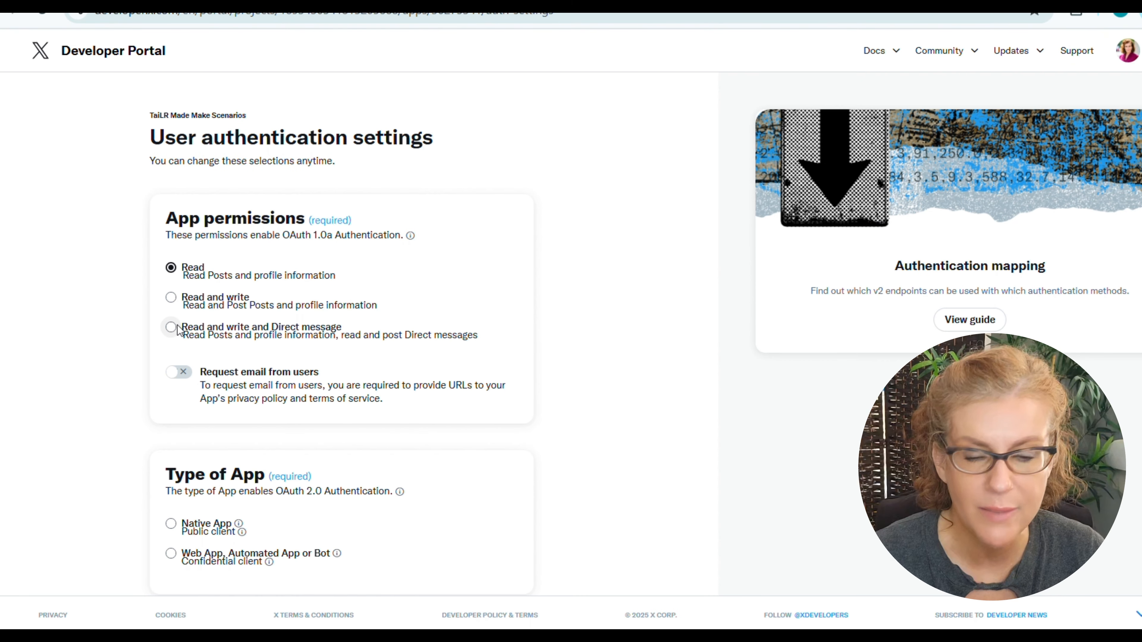
left_click(235, 330)
scroll(263, 340, "down", 3)
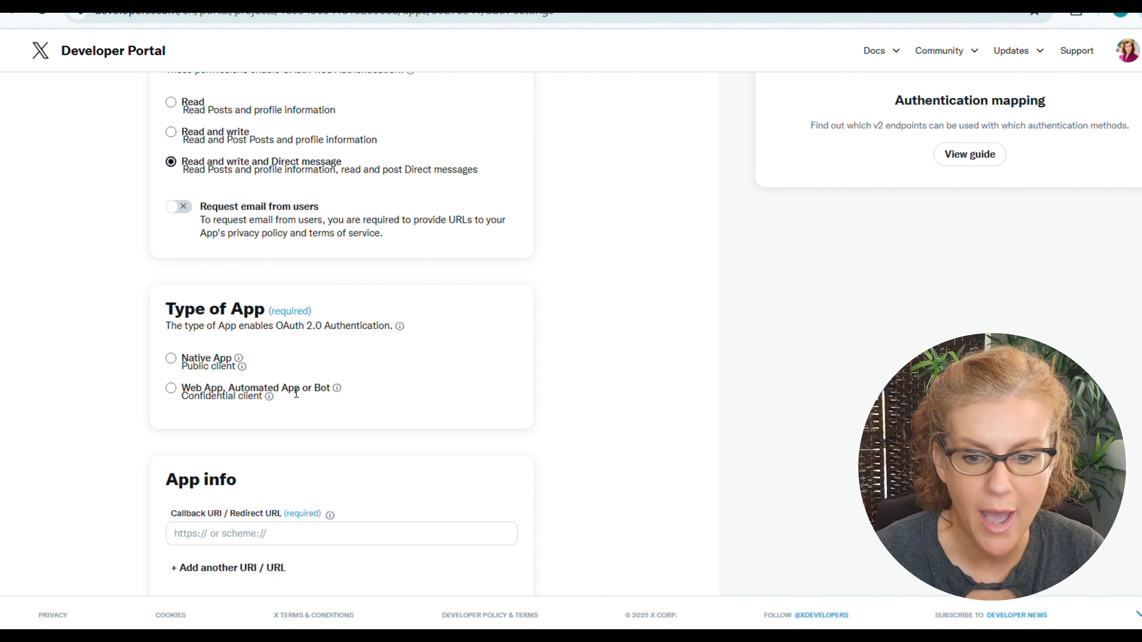
left_click(171, 389)
scroll(360, 423, "down", 2)
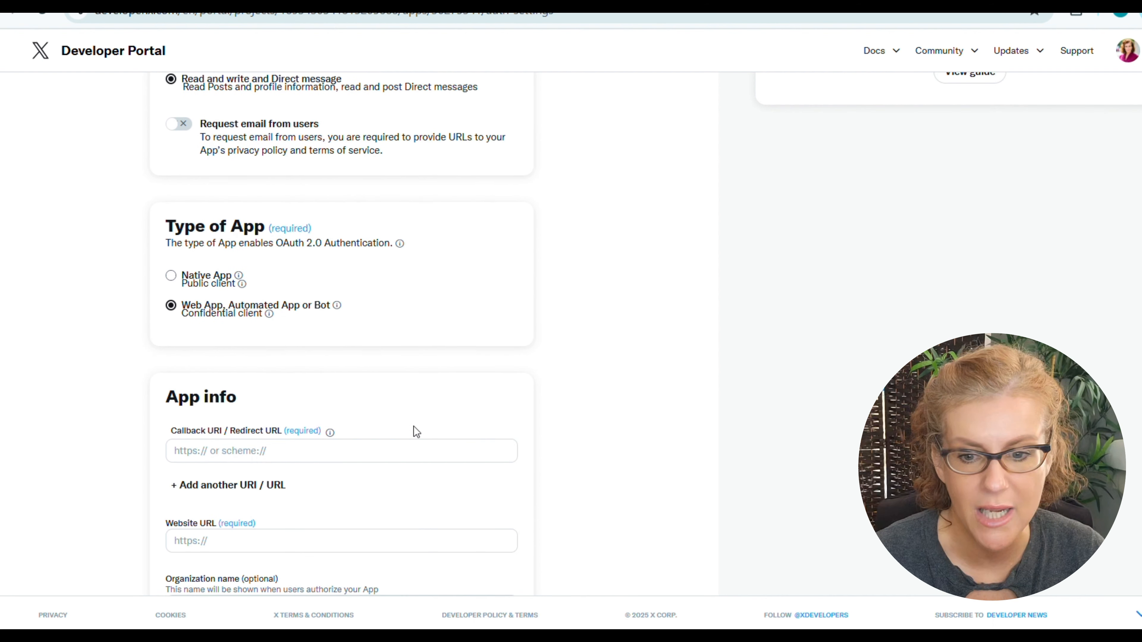
scroll(241, 448, "down", 3)
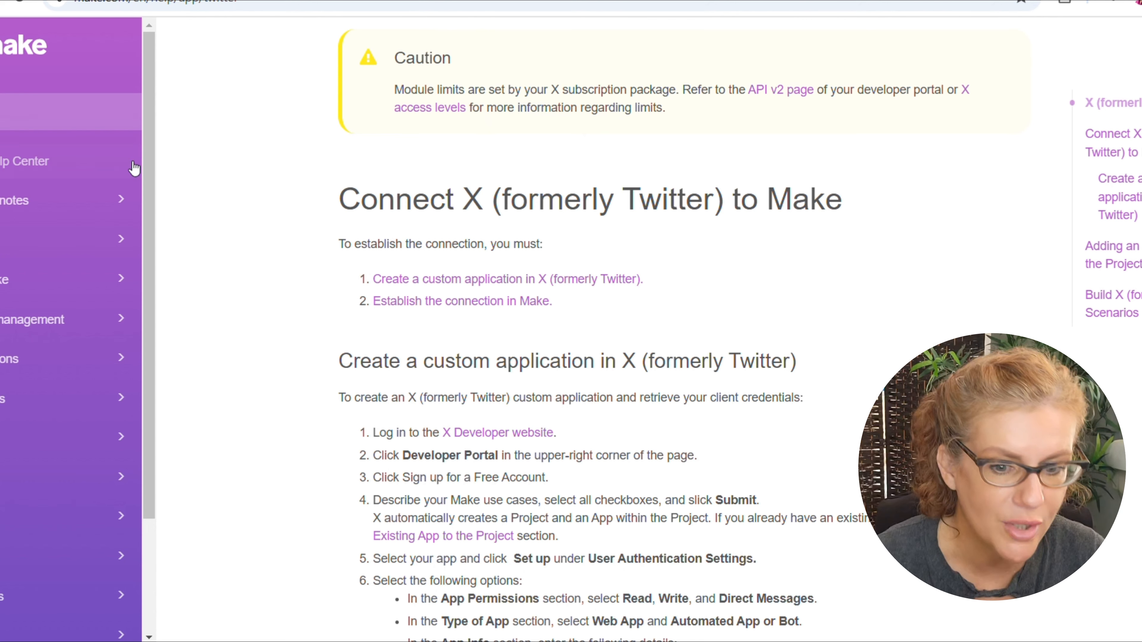
scroll(604, 263, "down", 4)
scroll(603, 264, "down", 4)
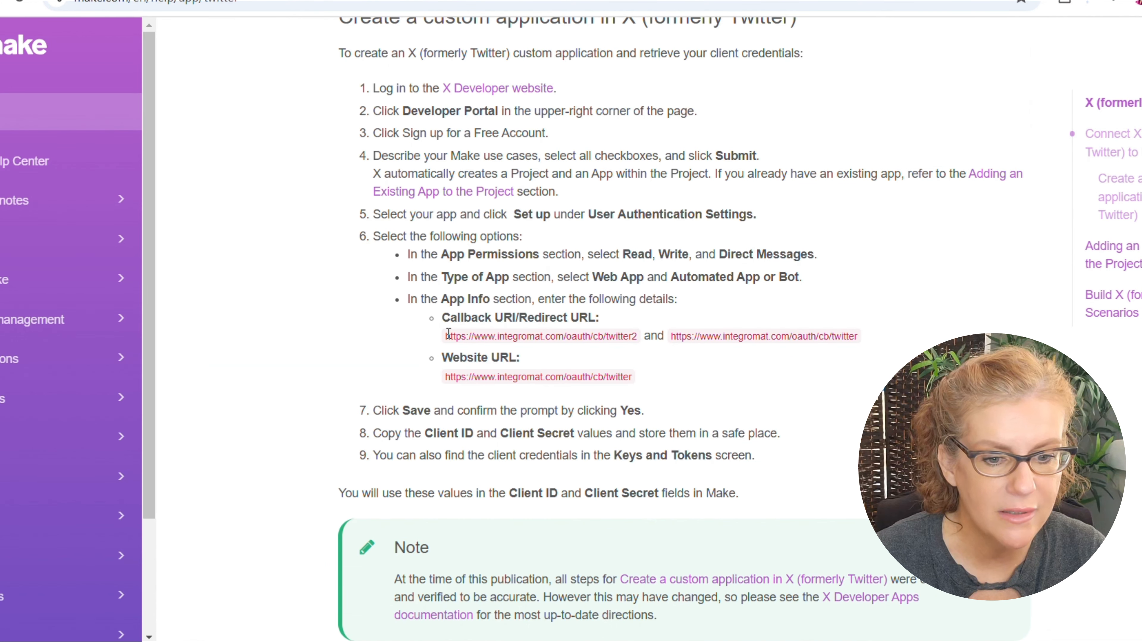
left_click_drag(446, 336, 638, 339)
key("ctrl+c")
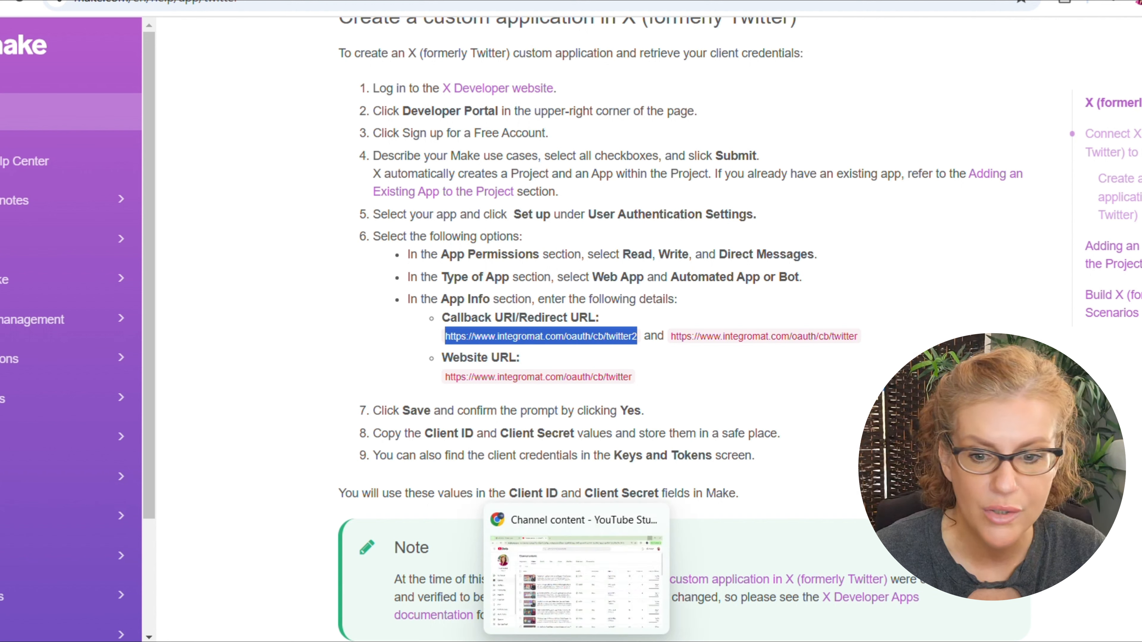
left_click(603, 578)
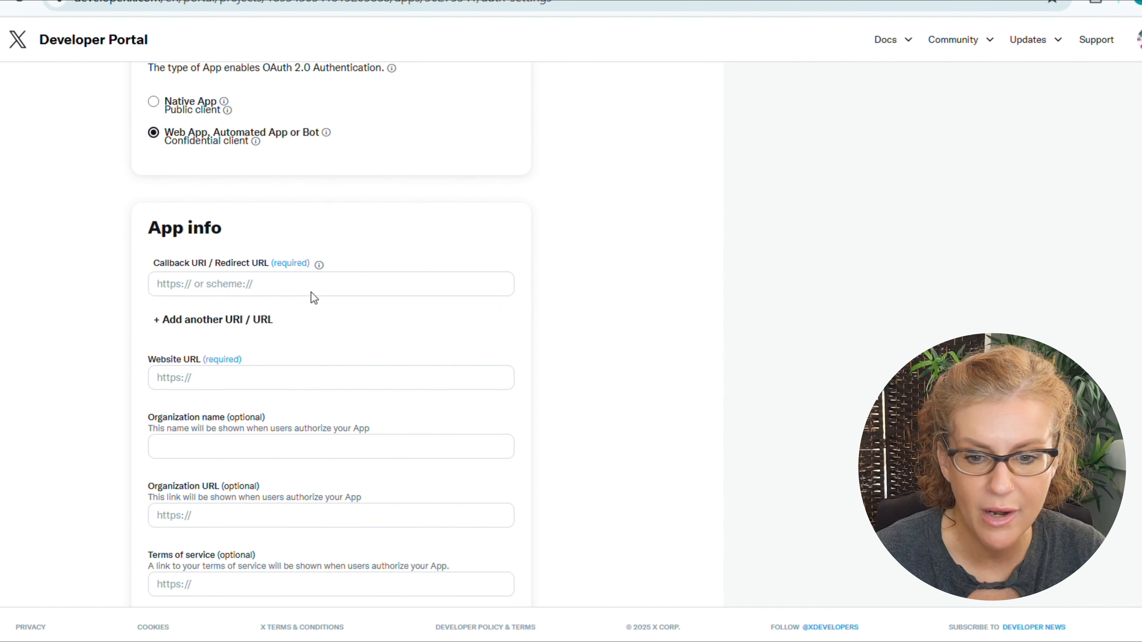
left_click(286, 290)
key("ctrl+v")
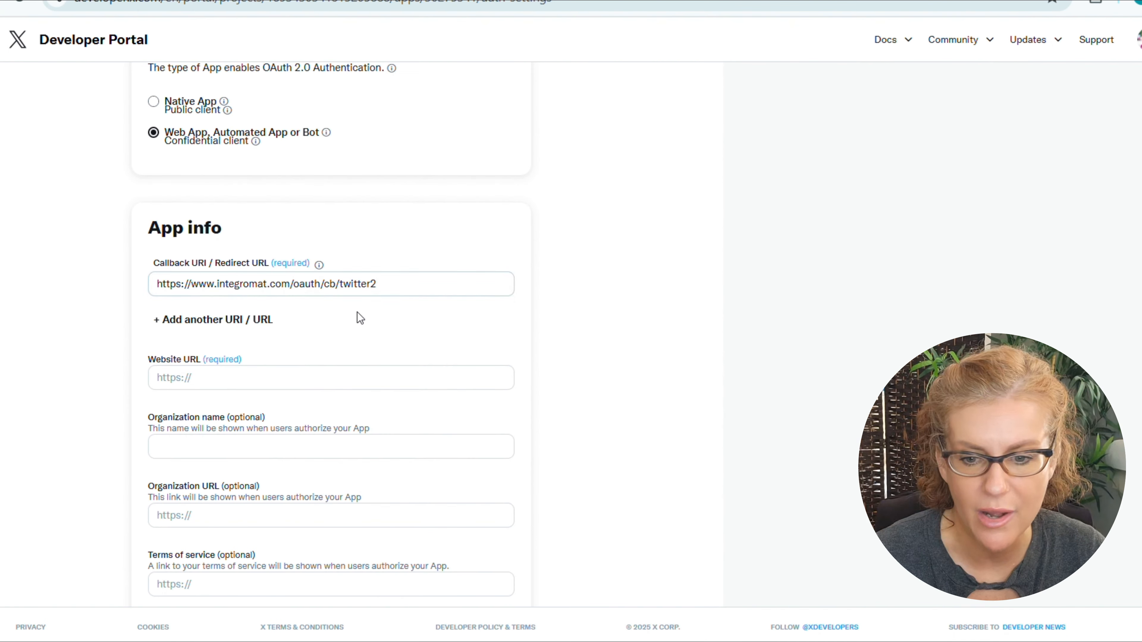
left_click(163, 320)
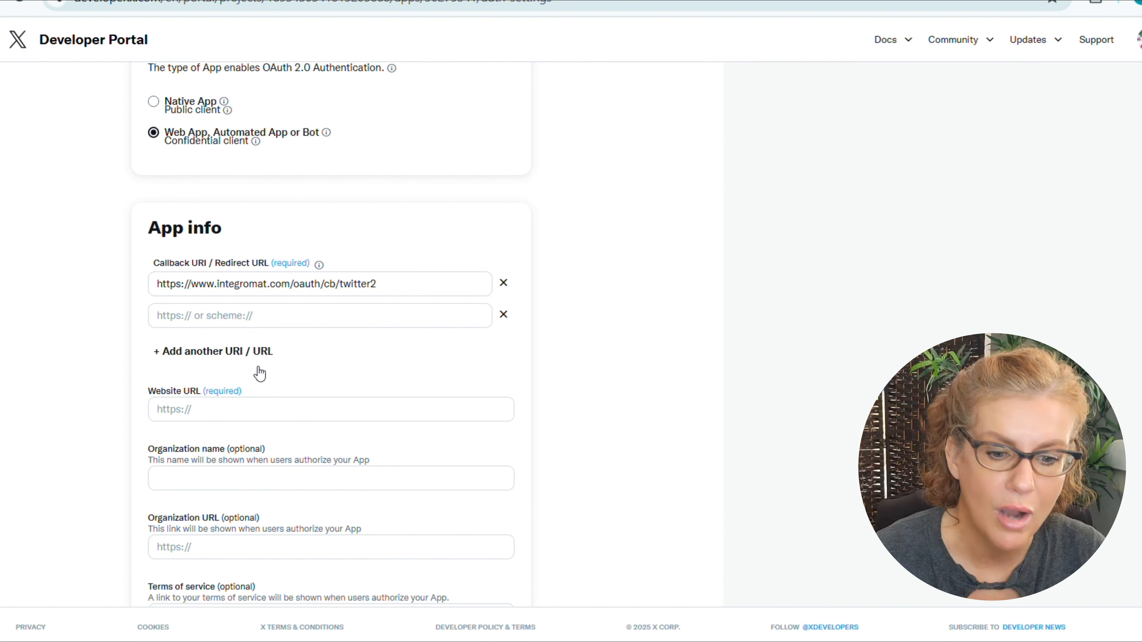
mouse_move(472, 631)
left_click(447, 594)
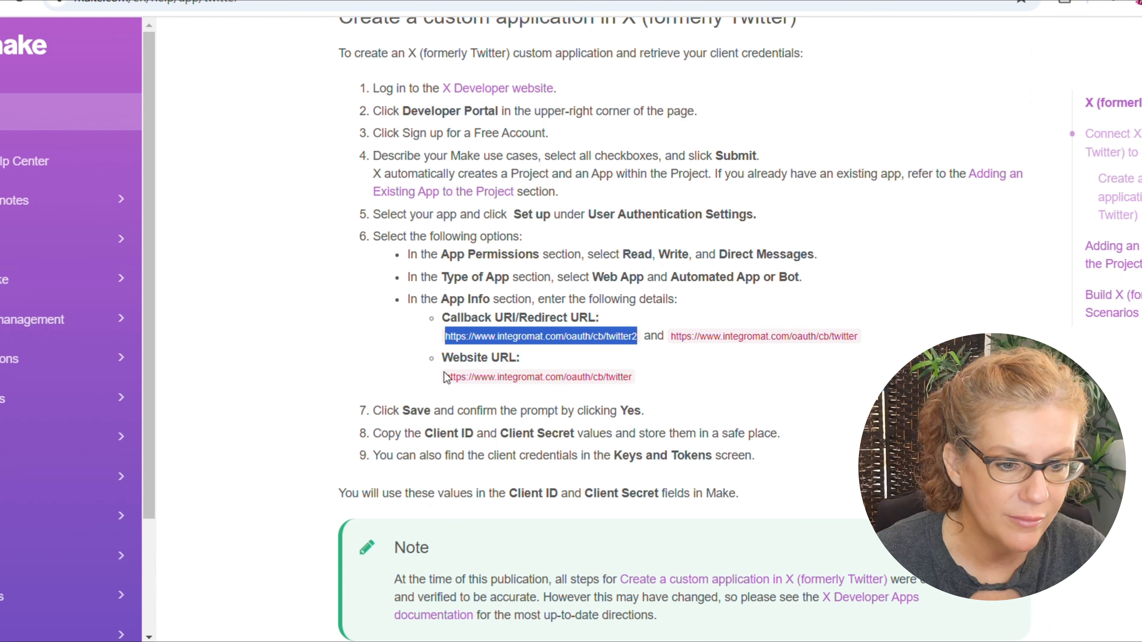
left_click_drag(671, 337, 861, 334)
key("ctrl+c")
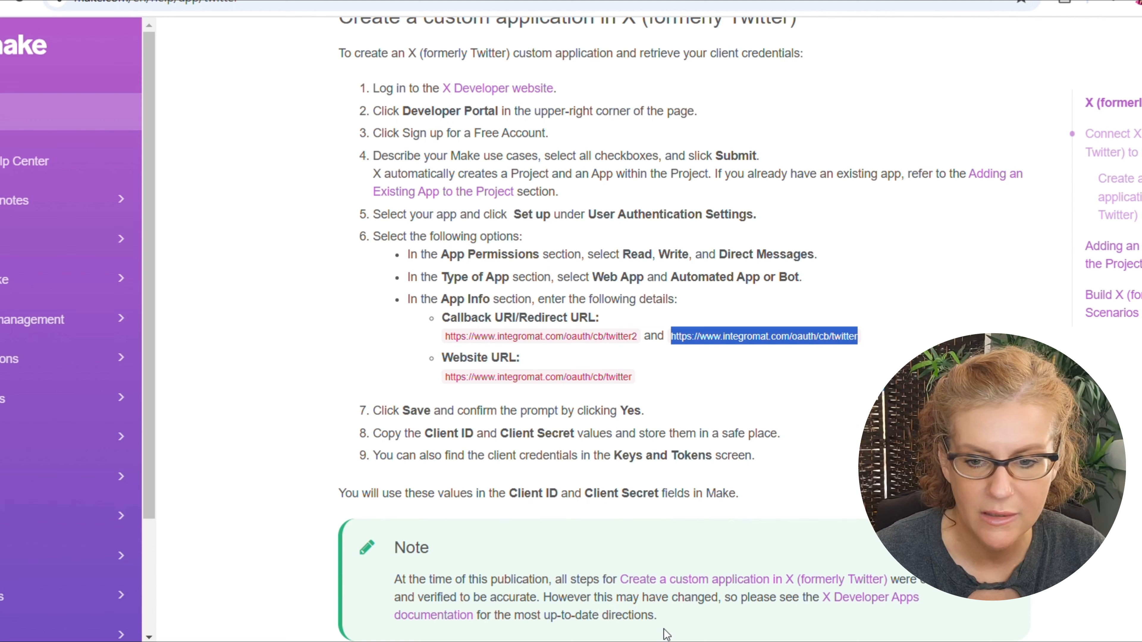
left_click(651, 576)
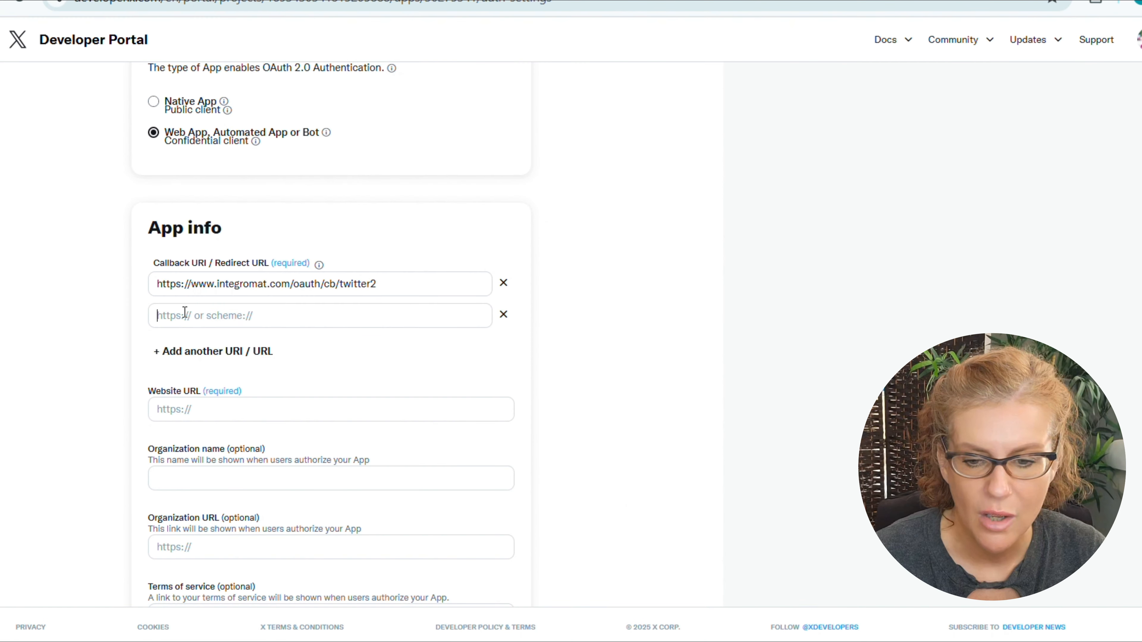
key("ctrl+v")
left_click(196, 410)
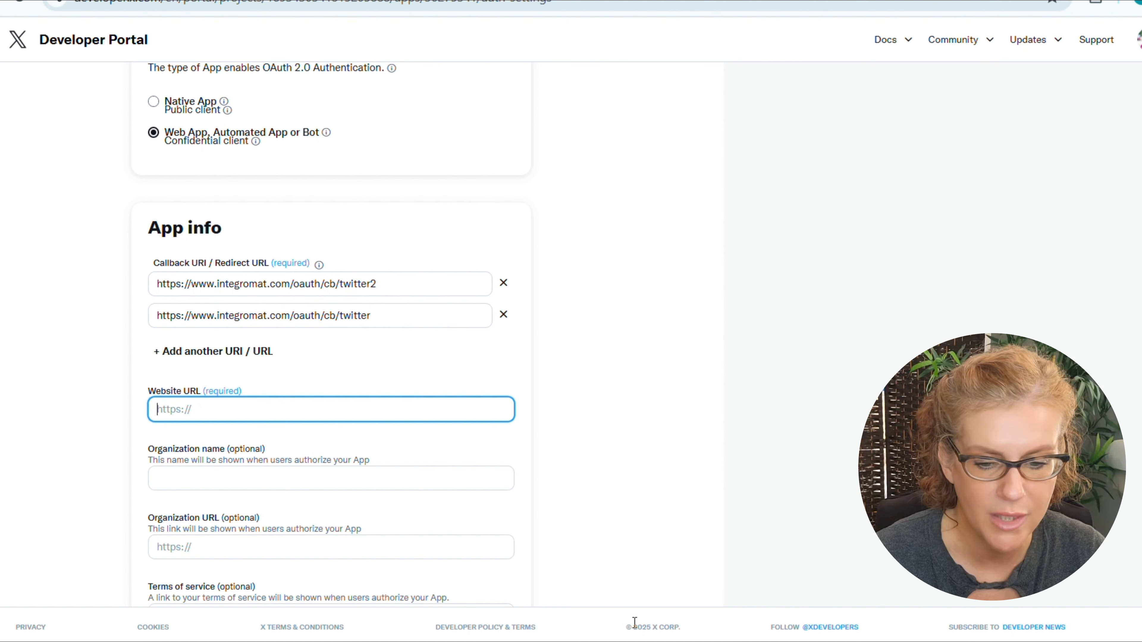
left_click(382, 641)
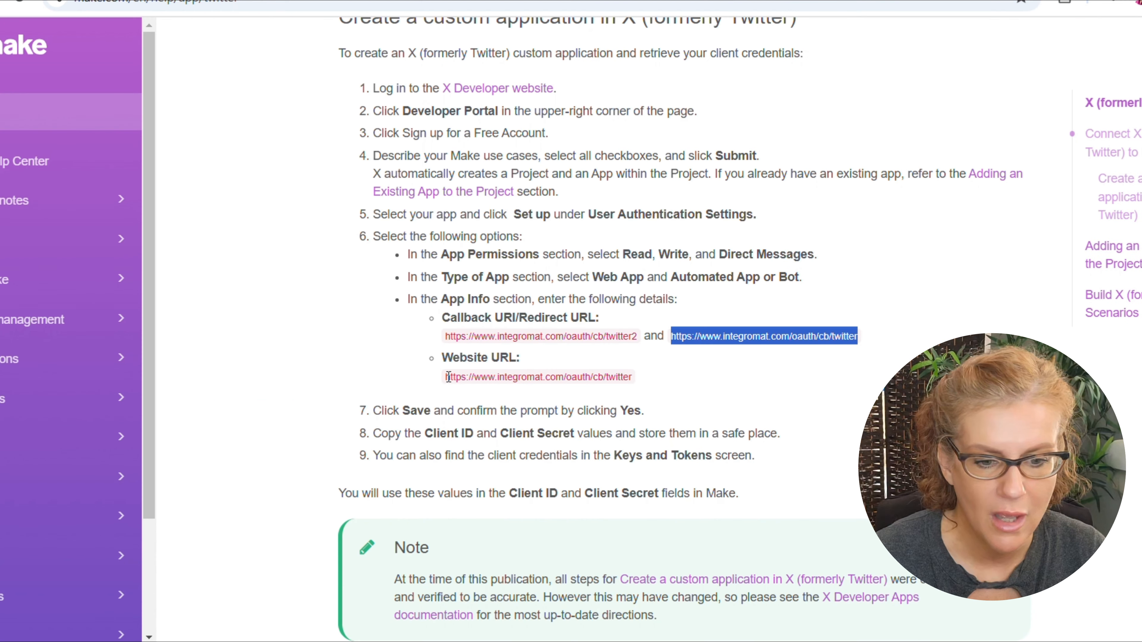
left_click_drag(448, 377, 631, 376)
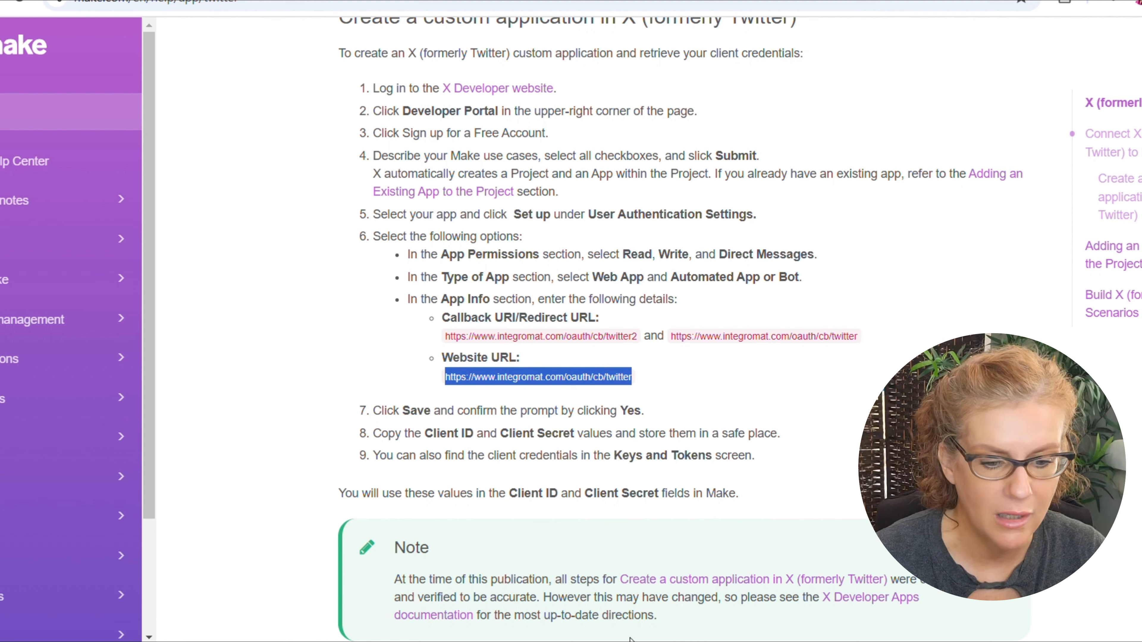
mouse_move(614, 641)
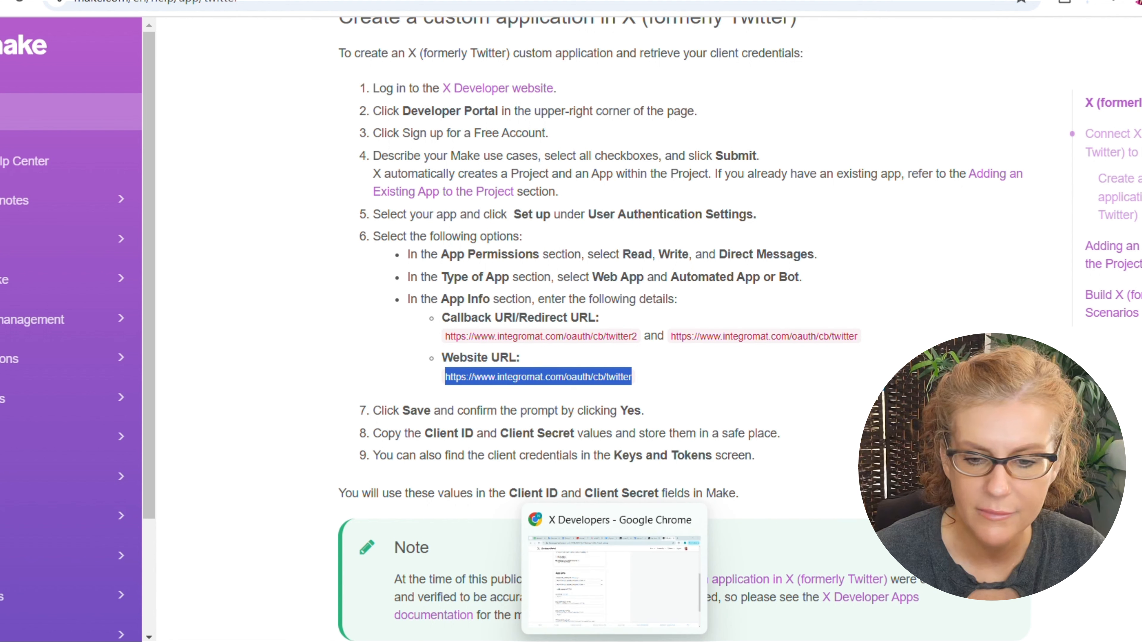
left_click(619, 582)
key("ctrl+v")
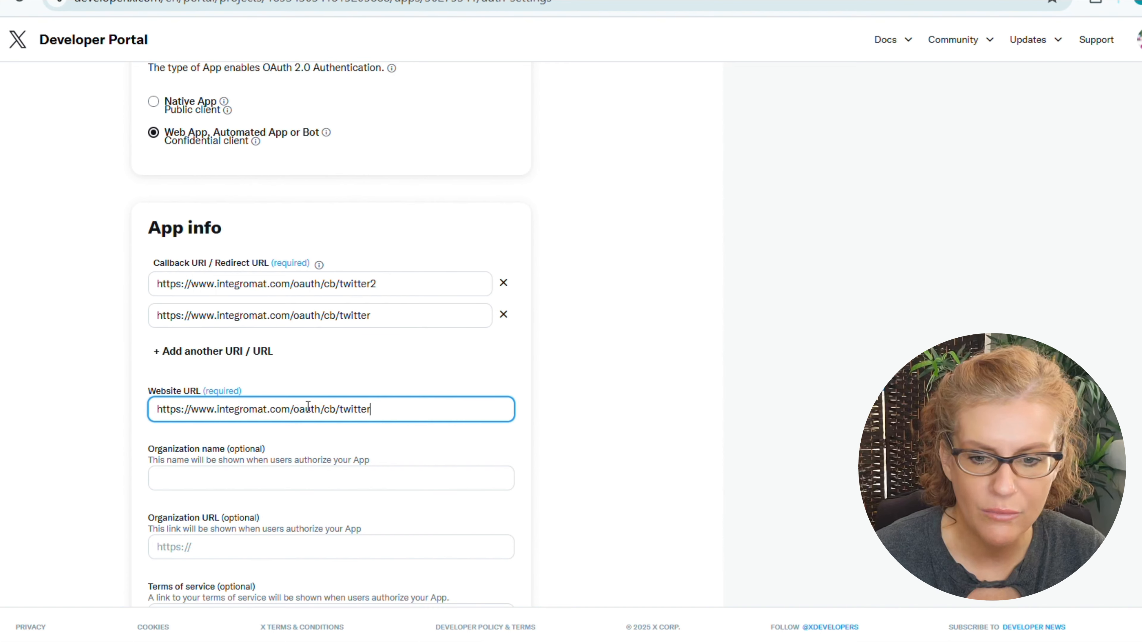
Save the user authentication settings and accept the change of app permissions
scroll(407, 450, "down", 3)
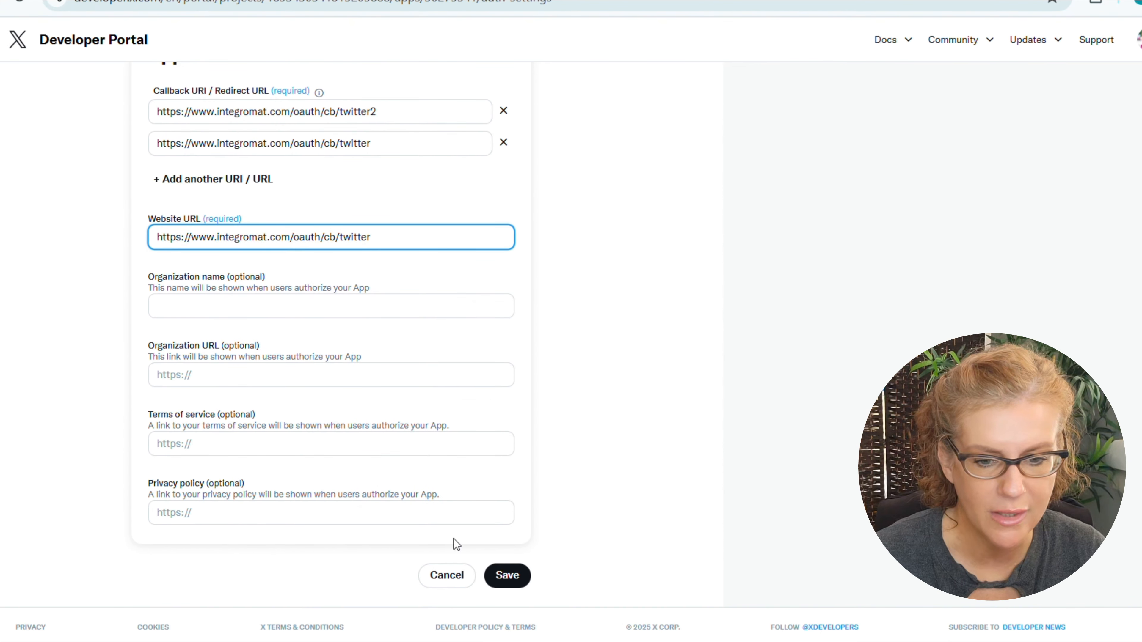
left_click(507, 576)
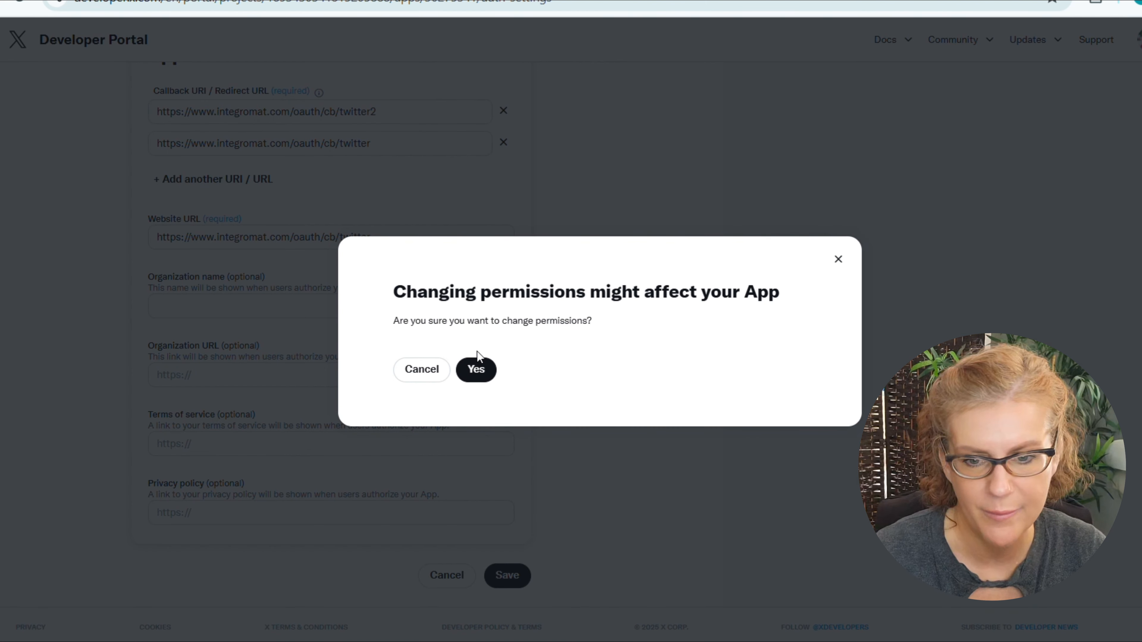
left_click(477, 366)
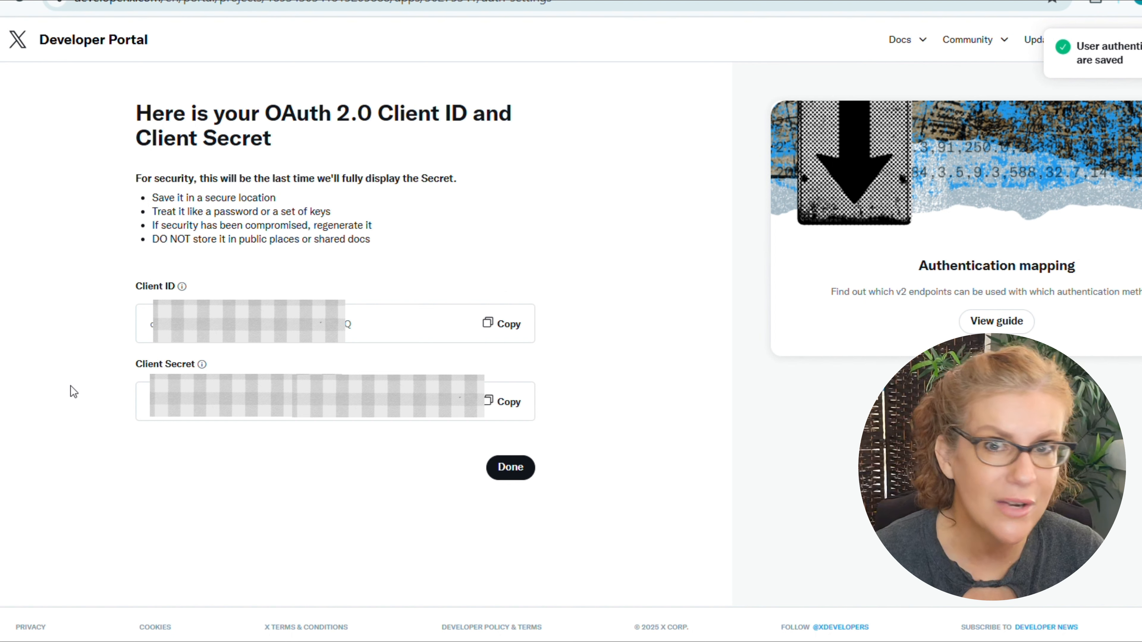
Copy the OAuth 2.0 Client ID and Client Secret from X into the matching fields of Make's new X connection
left_click(489, 329)
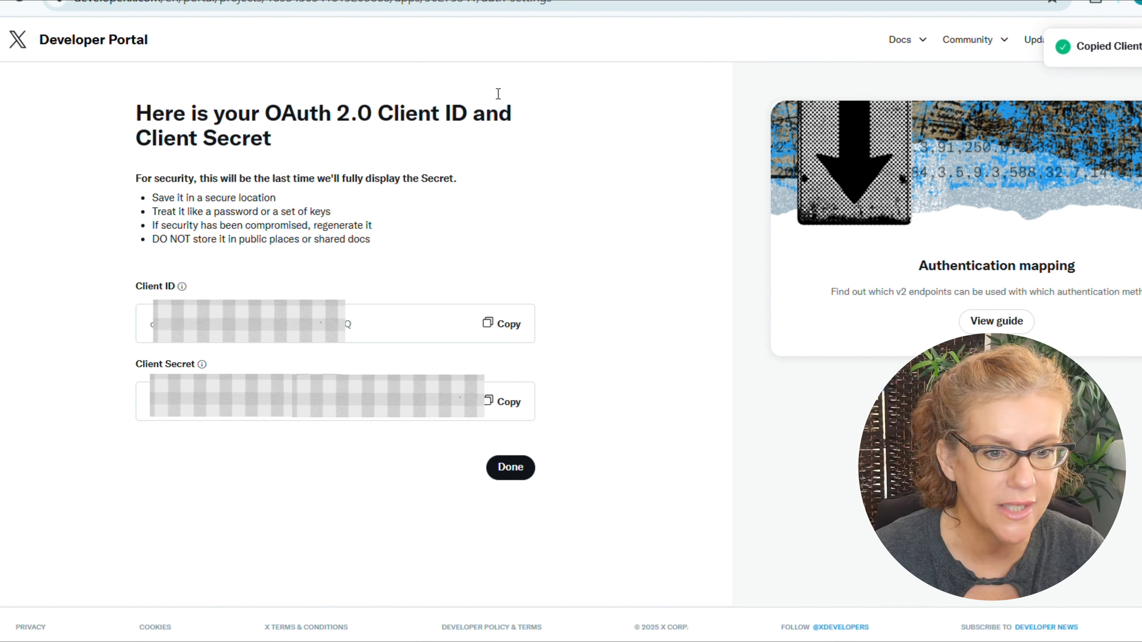
key("alt+Tab")
left_click(733, 159)
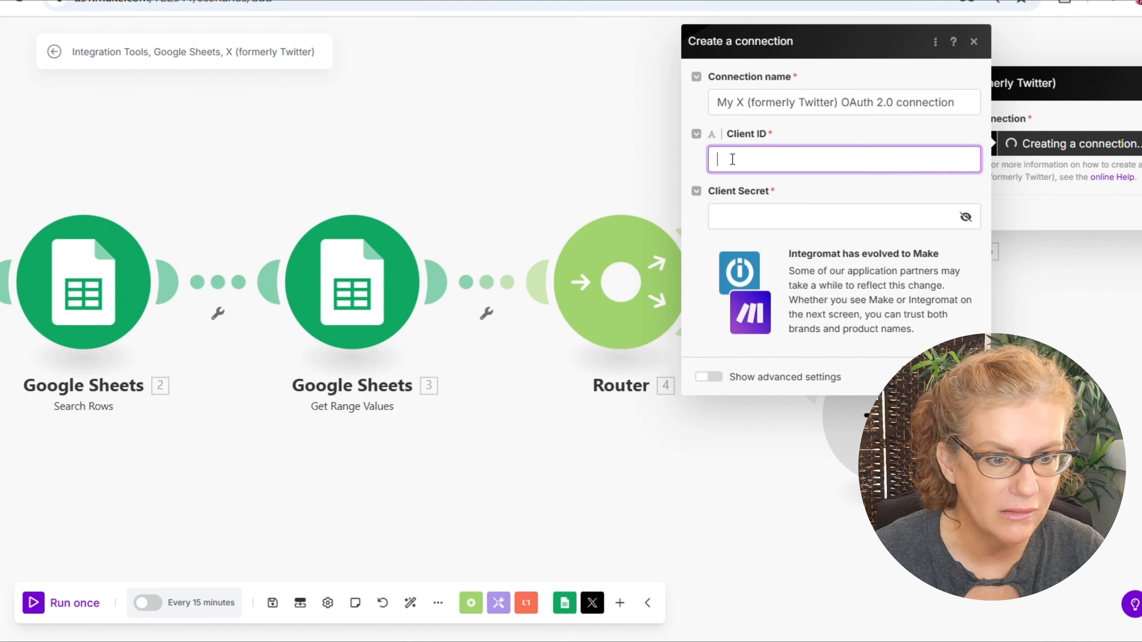
key("ctrl+v")
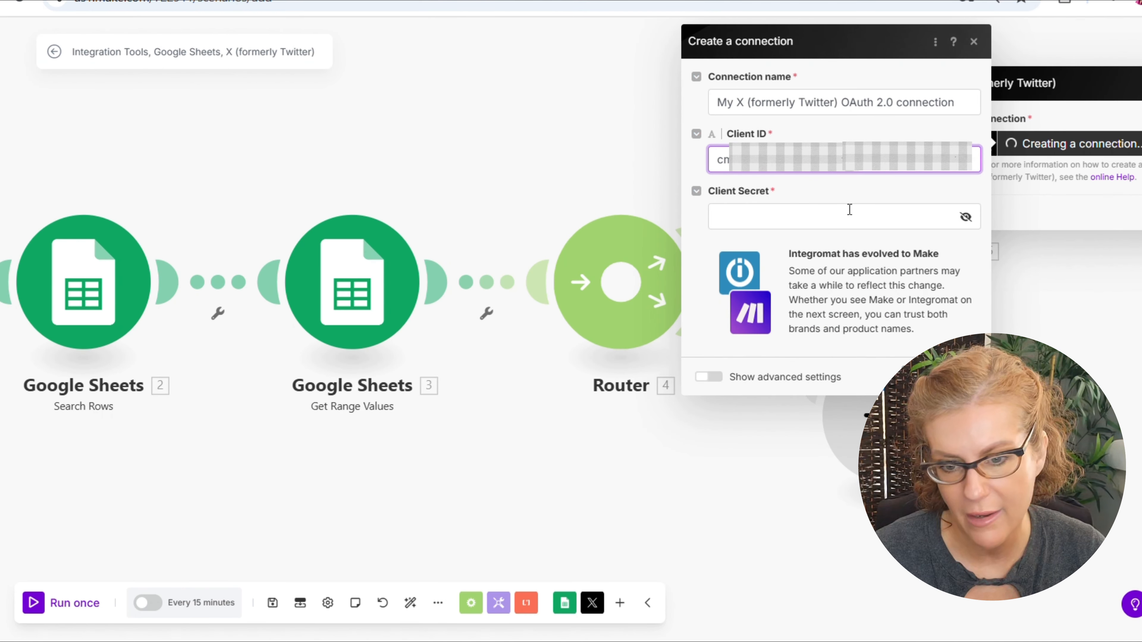
key("alt+Tab")
left_click(507, 402)
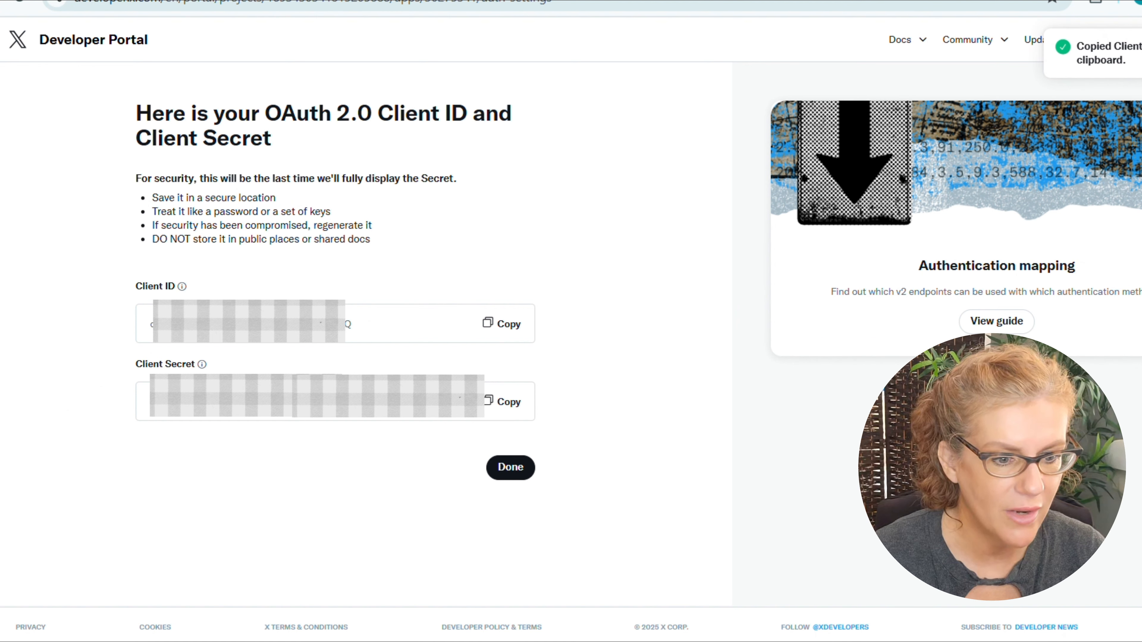
key("alt+Tab")
left_click(822, 204)
key("ctrl+v")
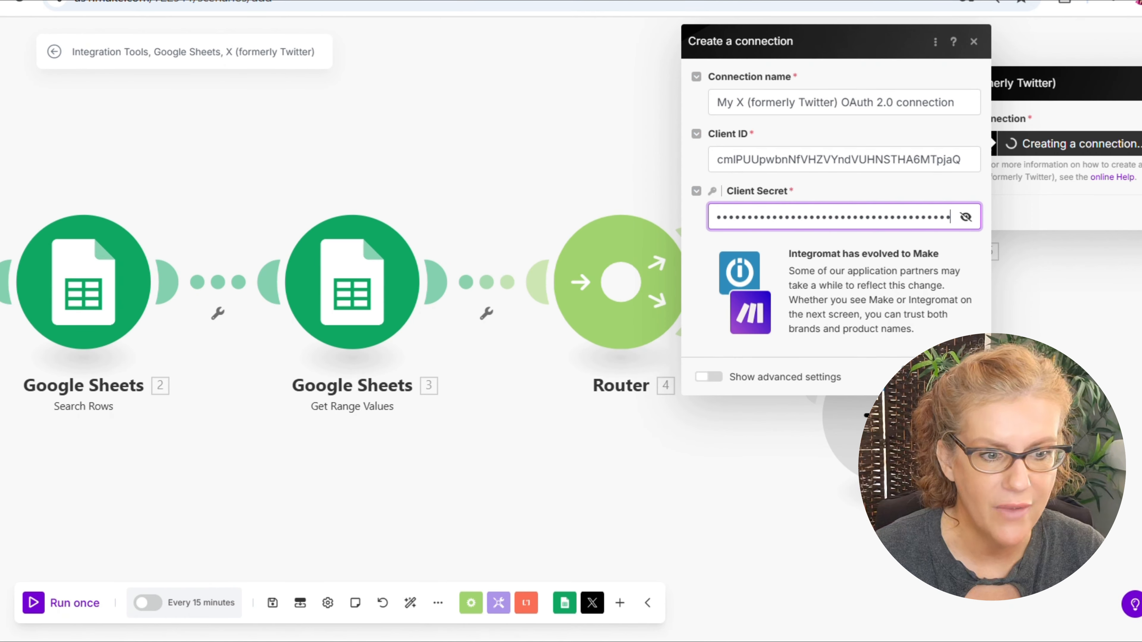
Save the X connection in Make and authorize the TaiLR Made Make Scenarios app to access the X account
left_click(963, 377)
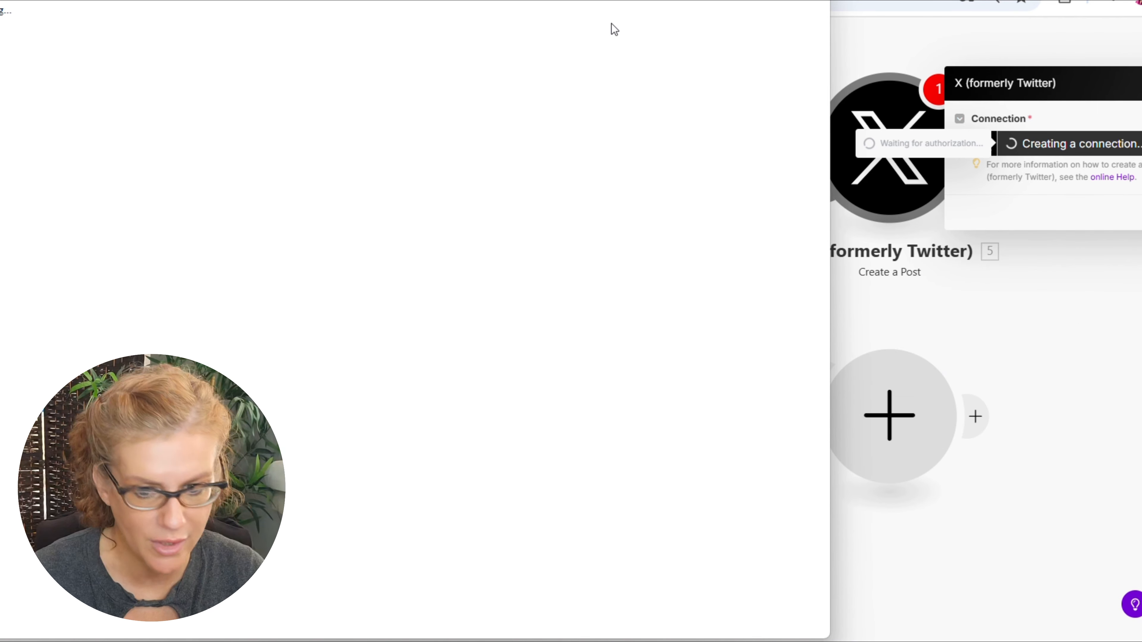
left_click(394, 390)
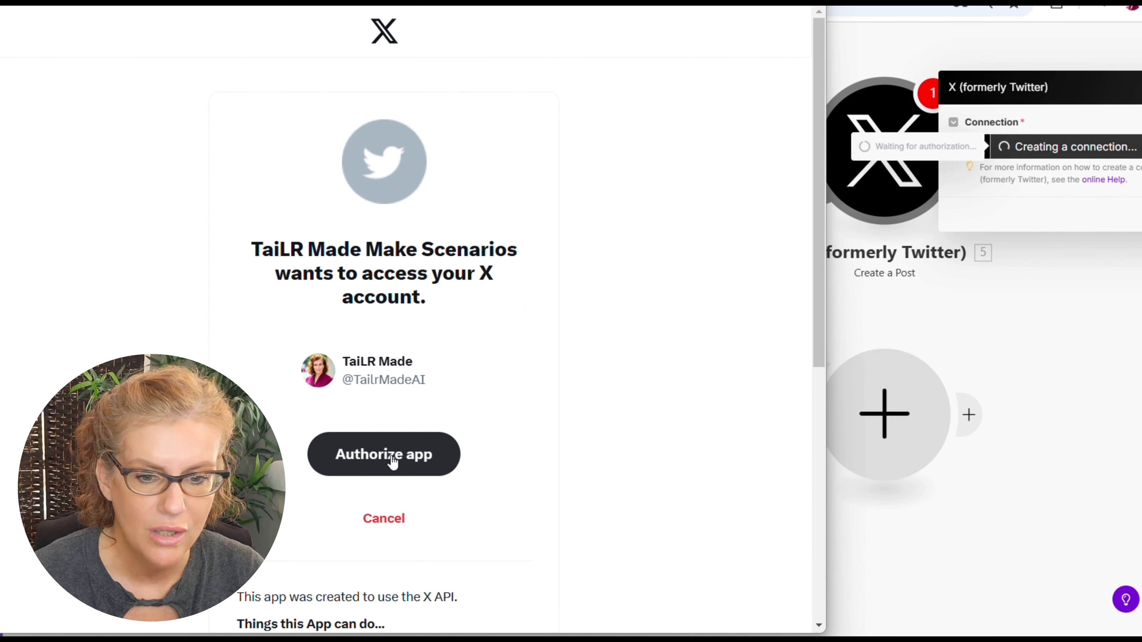
left_click(392, 461)
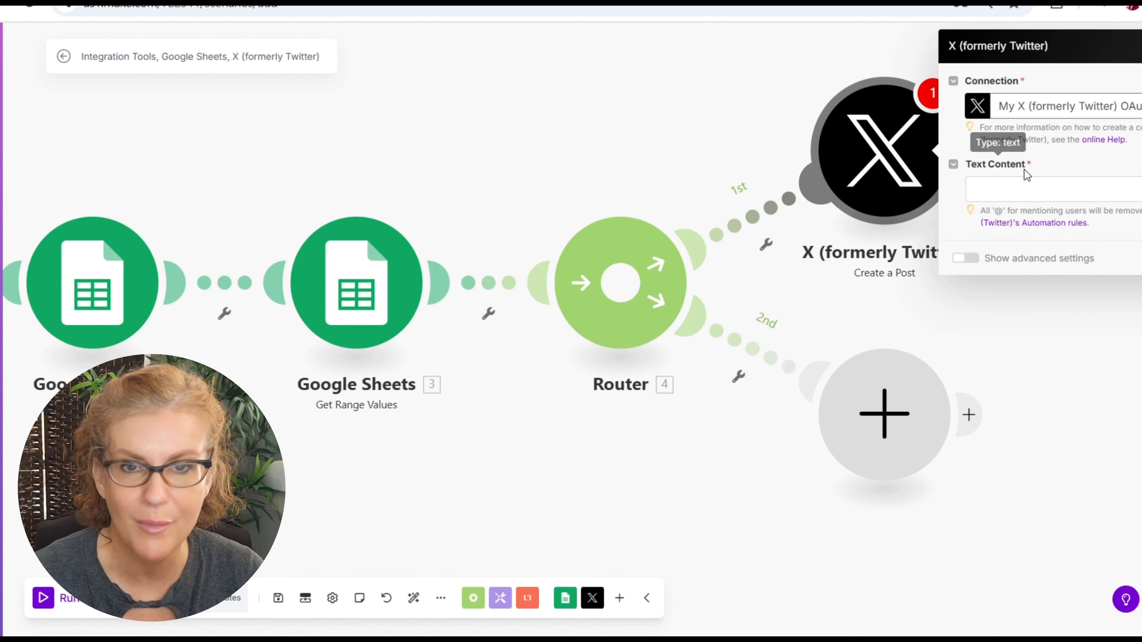
Map column F of the Get Range Values module as the post's Text Content and save the X module
left_click(1024, 185)
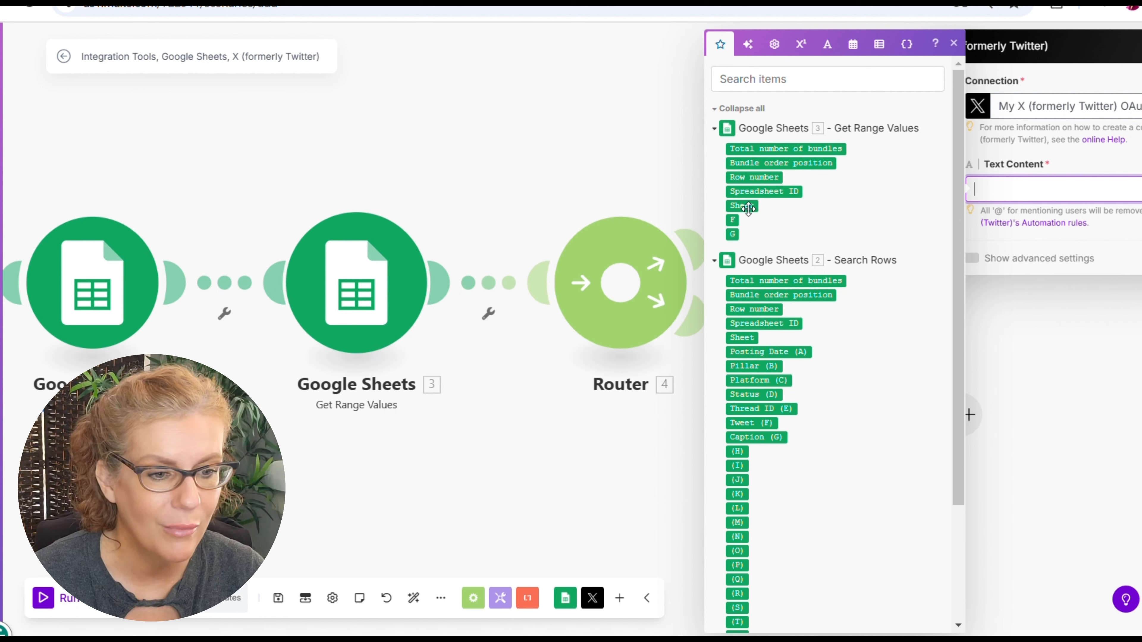
left_click(731, 219)
left_click_drag(731, 219, 1047, 212)
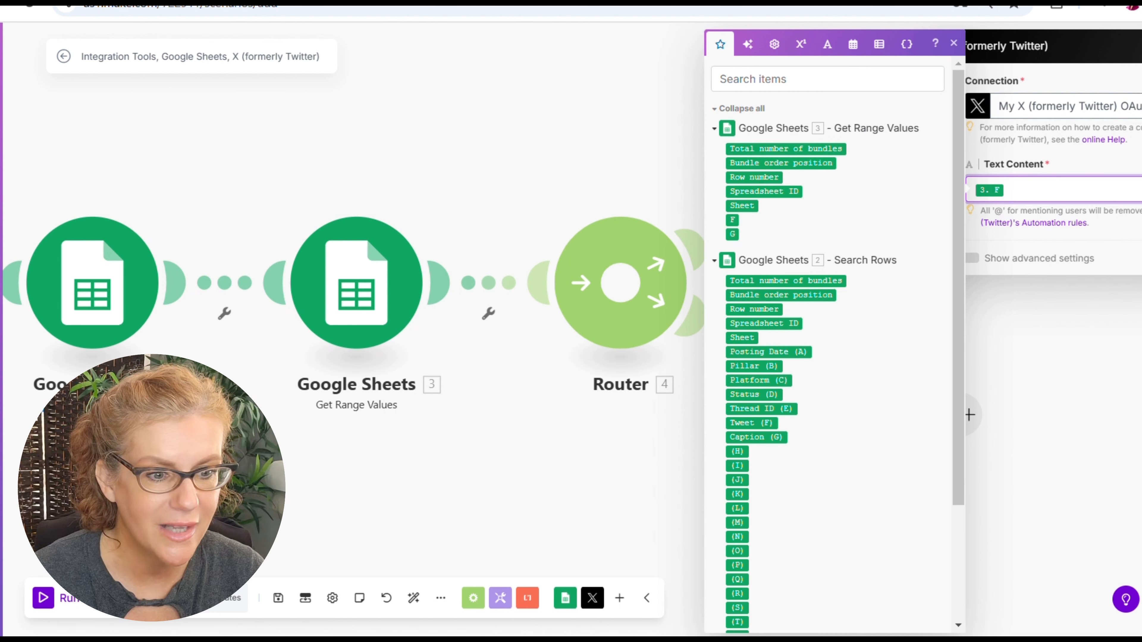
left_click(1140, 258)
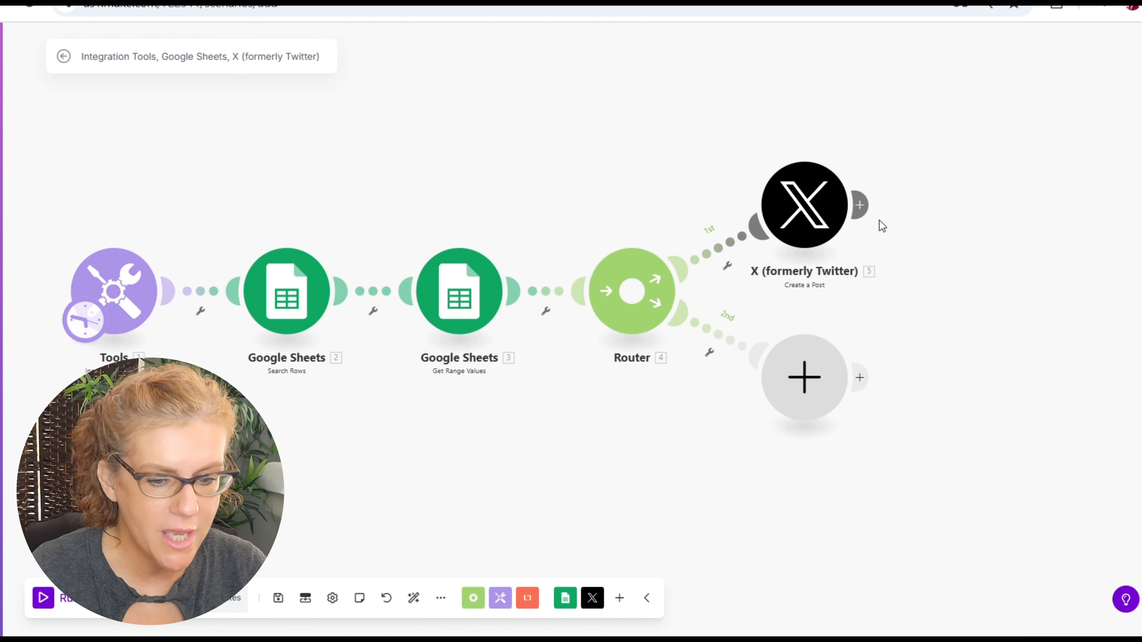
Add a Google Sheets Update a Row module after the X Create a Post module
left_click(860, 205)
left_click(955, 255)
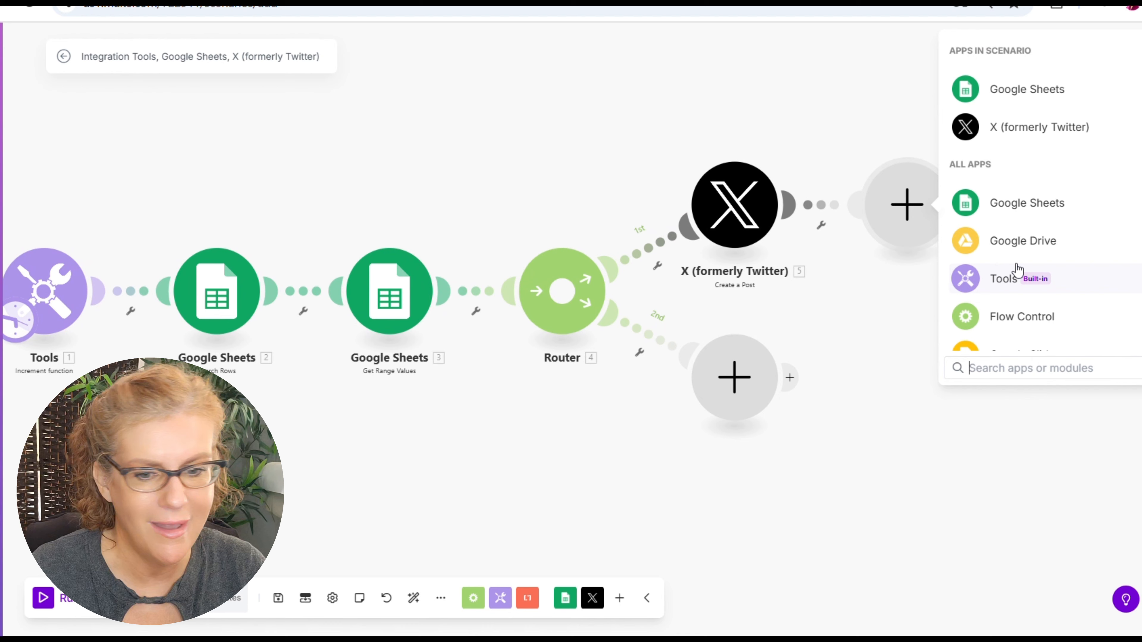
left_click(1008, 90)
left_click(1042, 211)
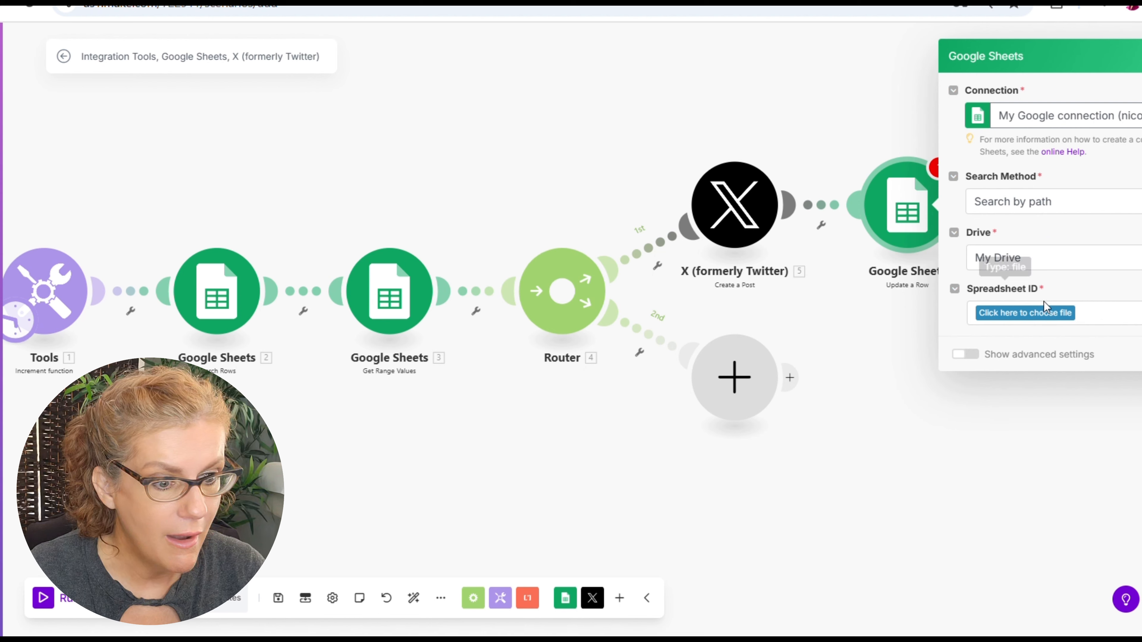
Point the Update a Row module to the Content Calendar spreadsheet and its Twitter/BlueSky sheet
left_click(1038, 312)
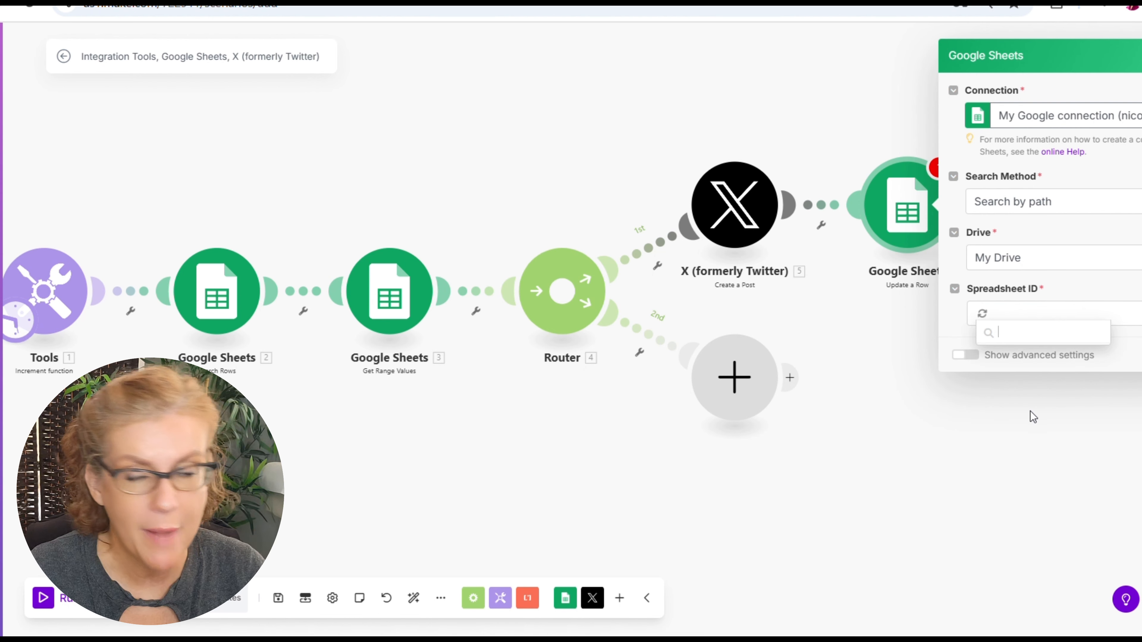
left_click(1025, 381)
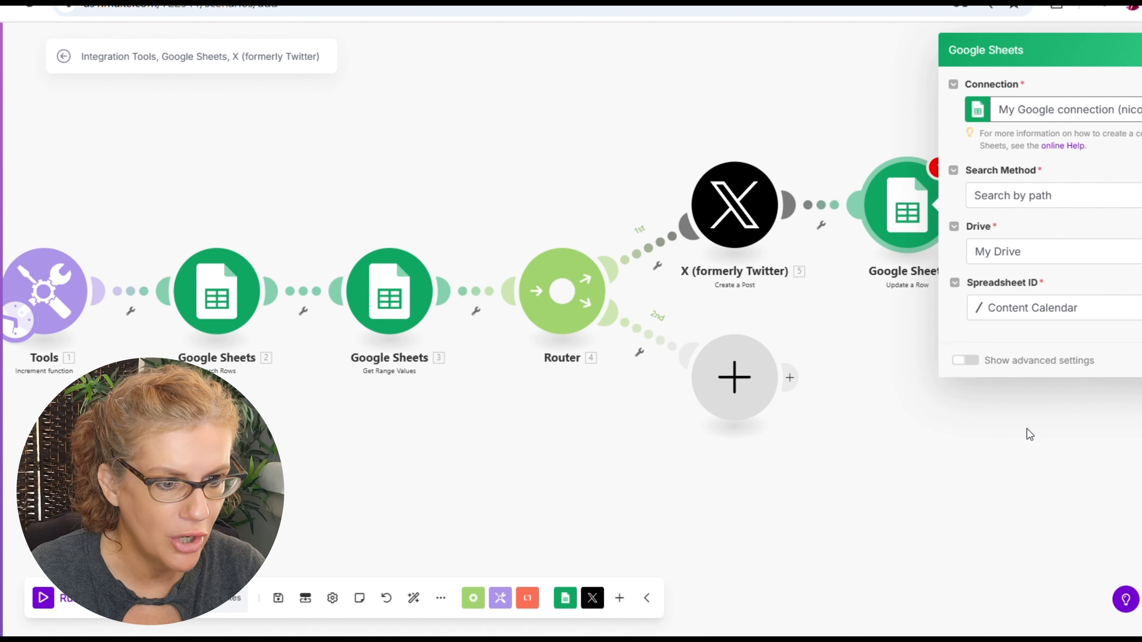
left_click(1026, 362)
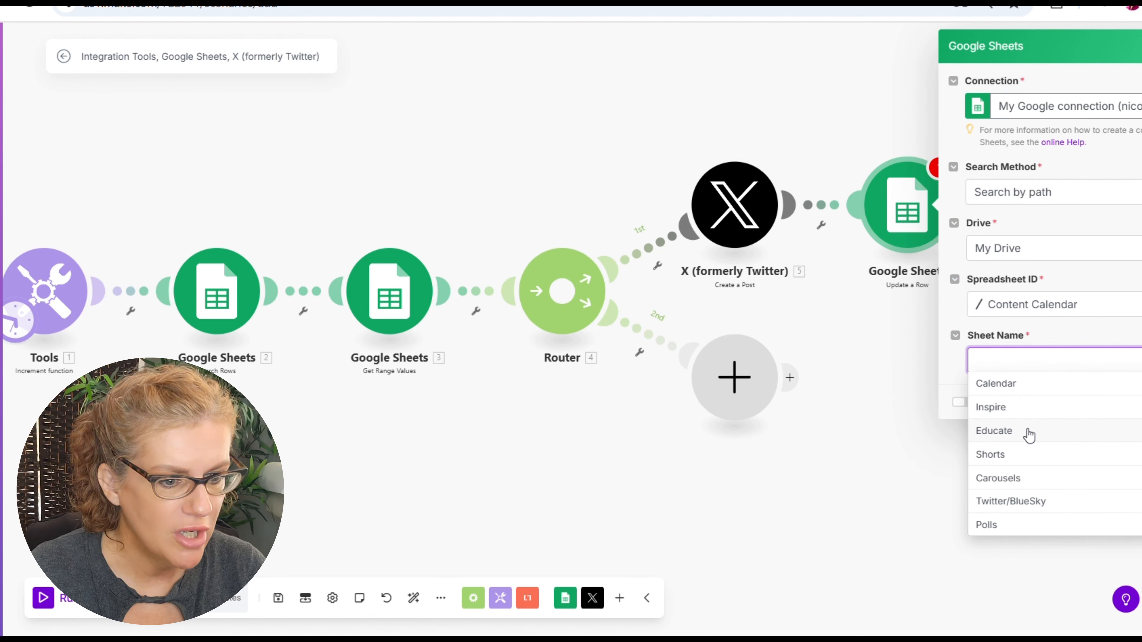
left_click(1021, 502)
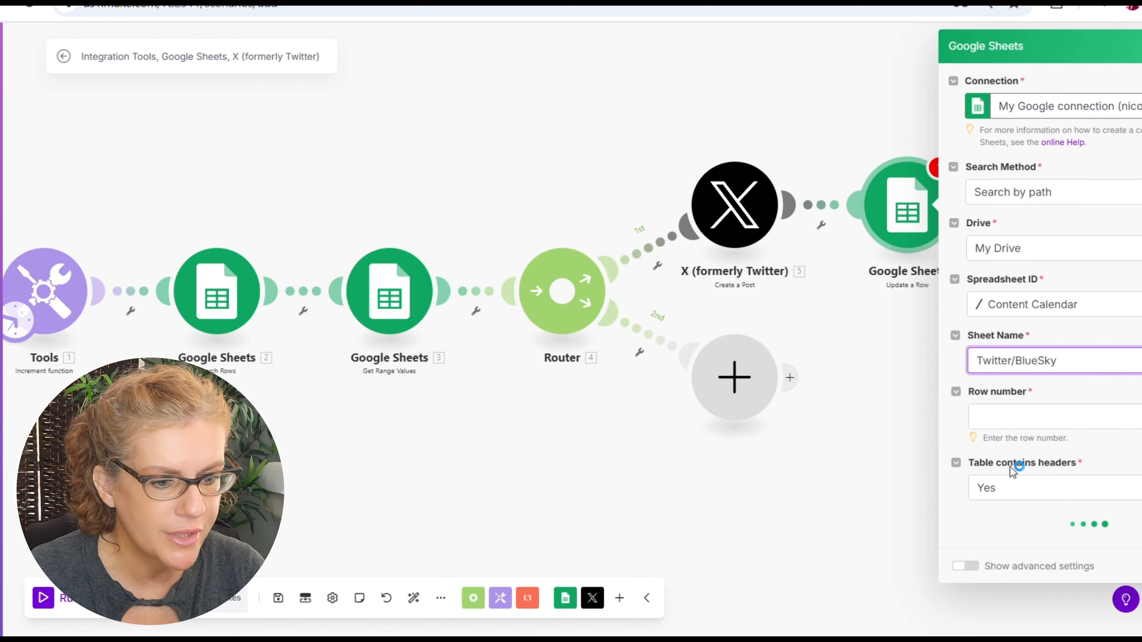
Map the Update a Row module's row number to the Increment function's i value
left_click(1005, 416)
scroll(856, 482, "down", 5)
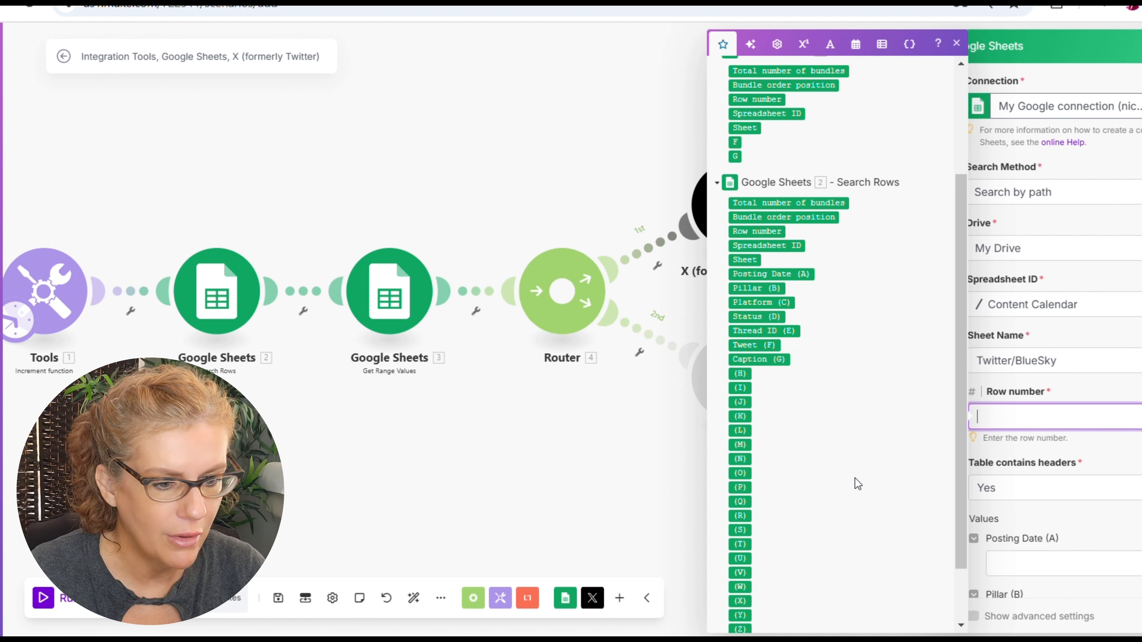
left_click(732, 603)
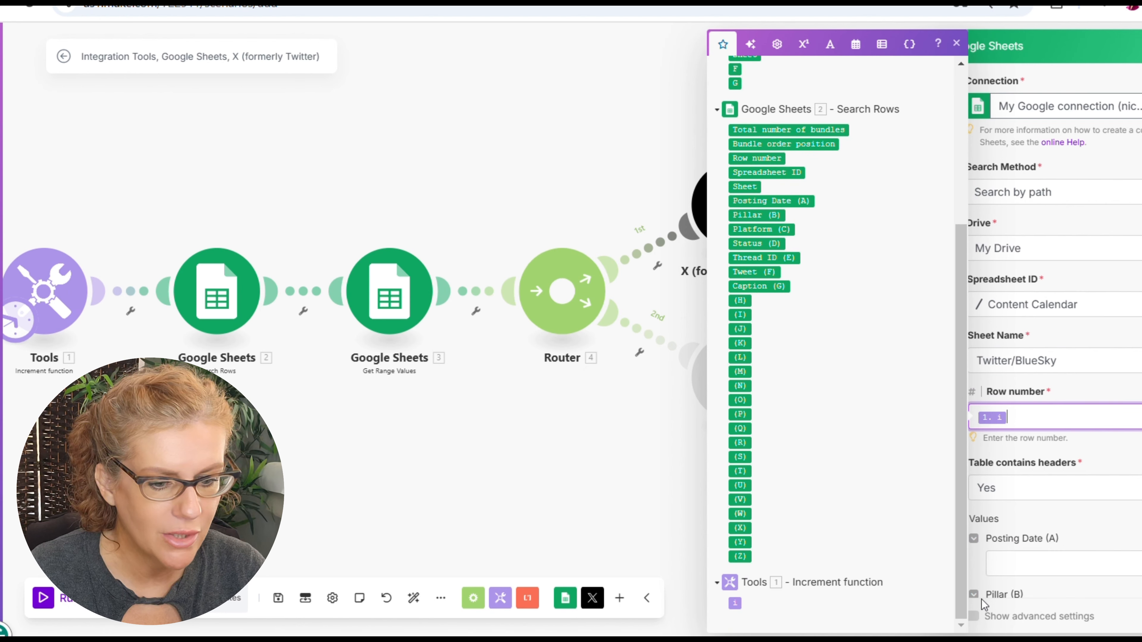
left_click(1088, 539)
Set the Status (D) value of the updated row to Posted
scroll(1058, 523, "down", 2)
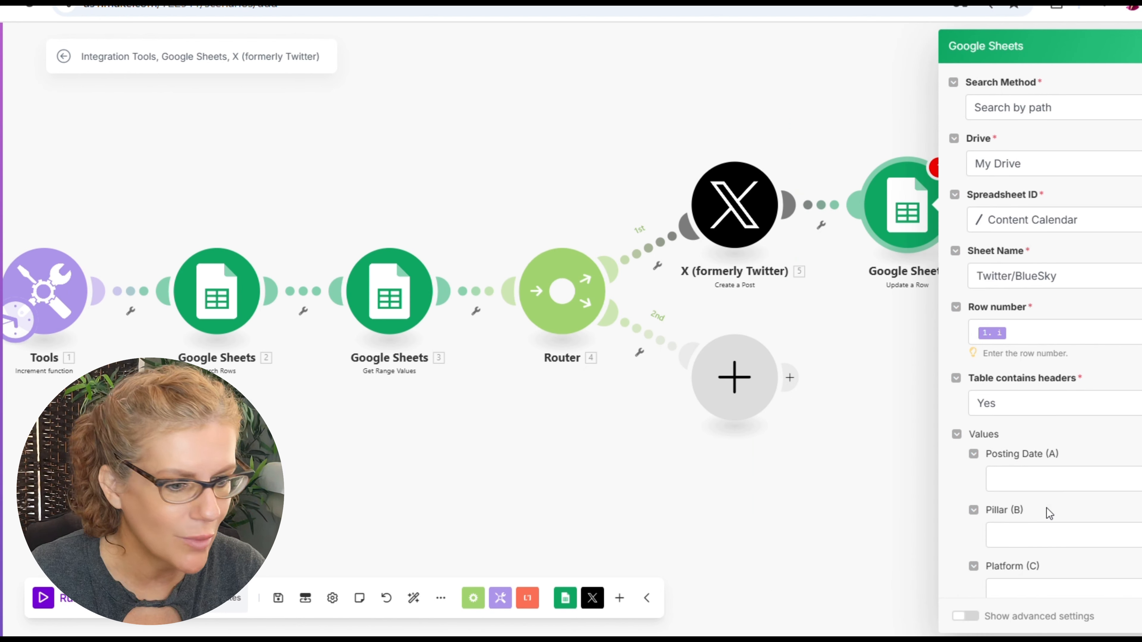
scroll(1034, 478, "down", 2)
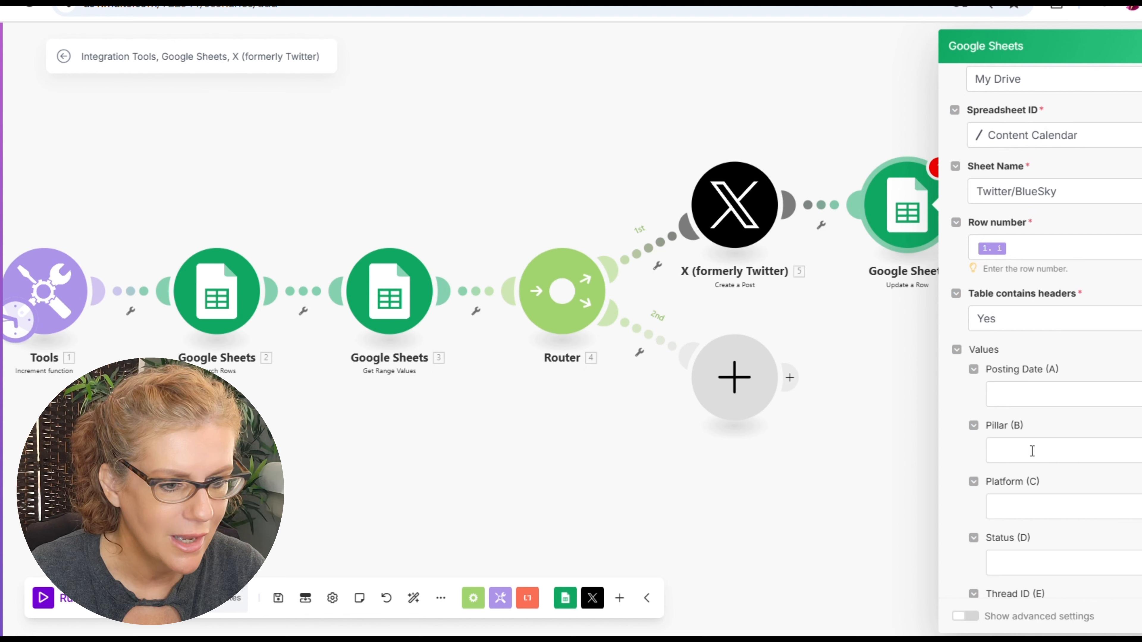
scroll(1033, 458, "down", 2)
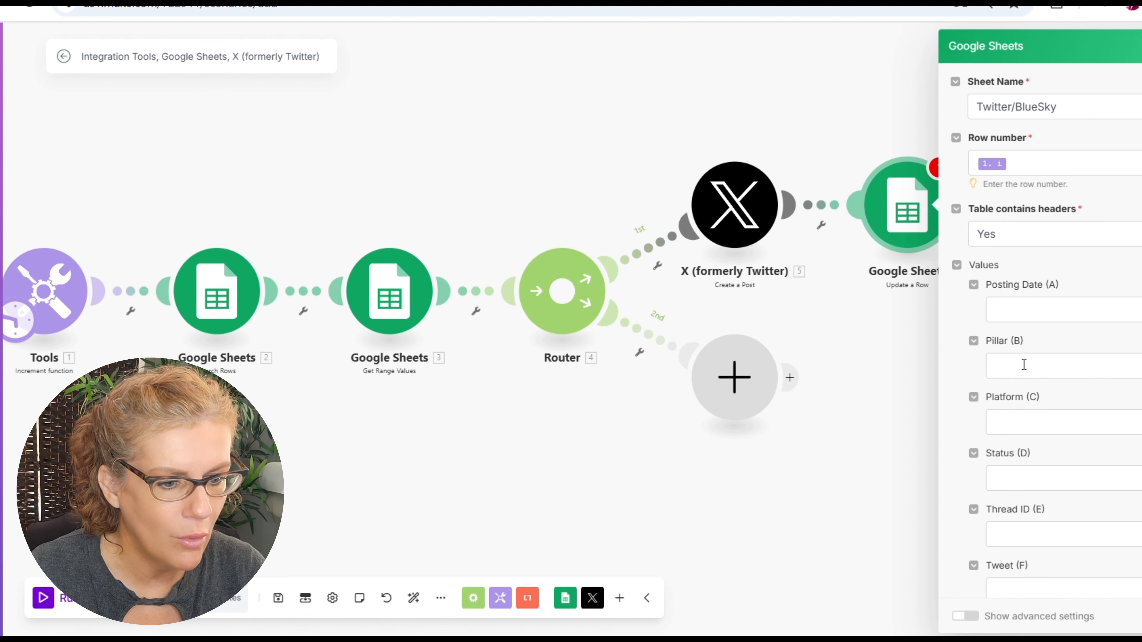
left_click(1022, 475)
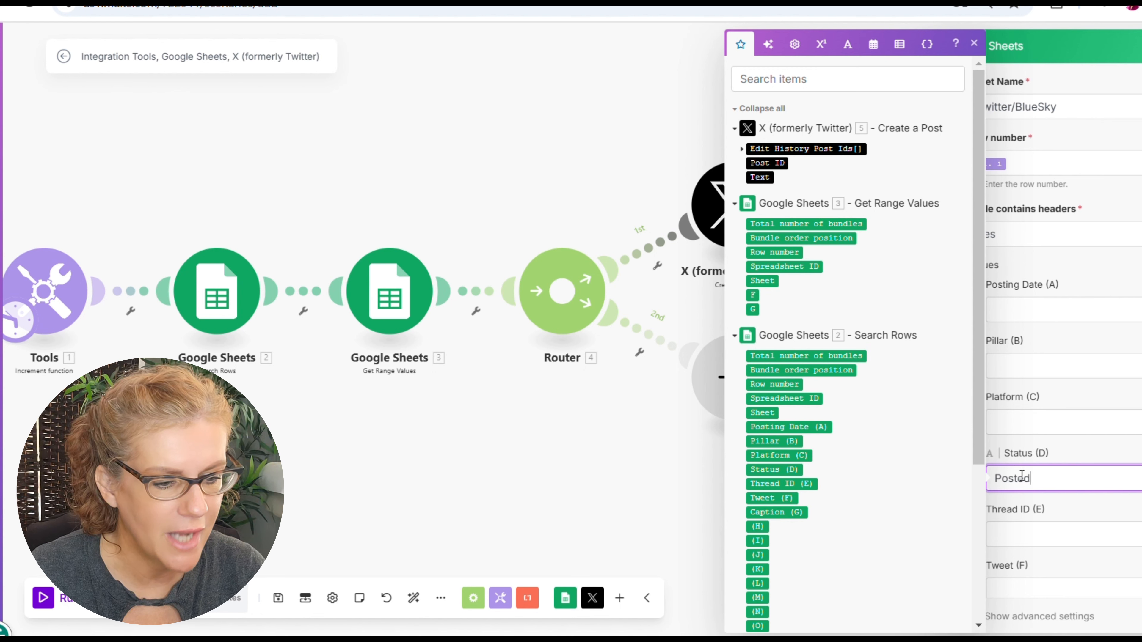
Save the Update a Row module's settings with the remaining column values left empty
left_click(1119, 514)
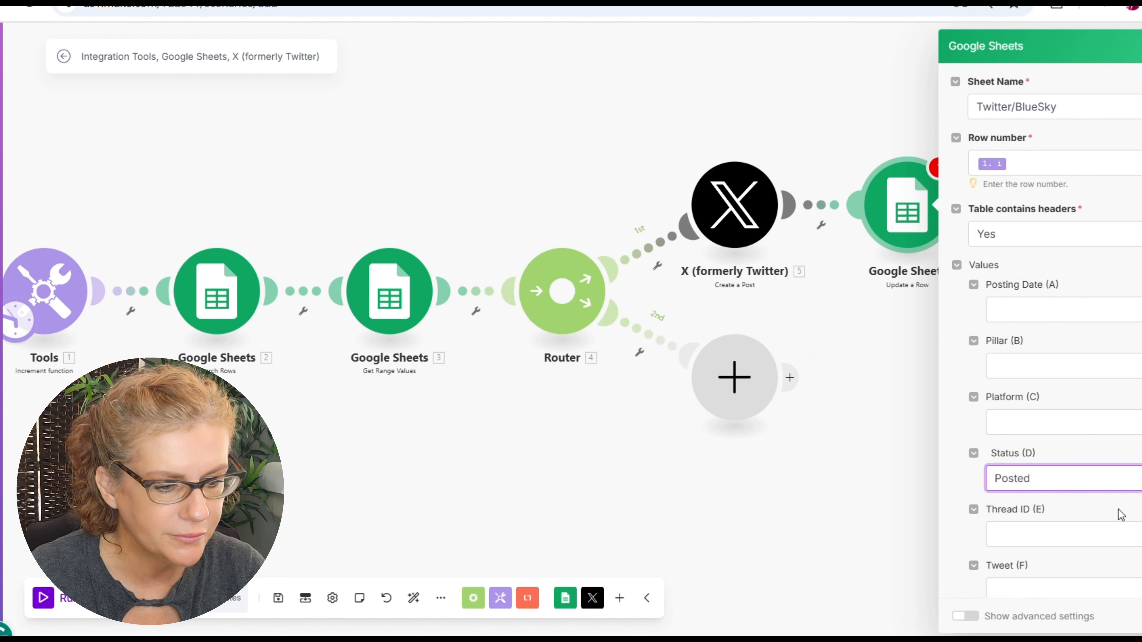
scroll(1118, 523, "down", 3)
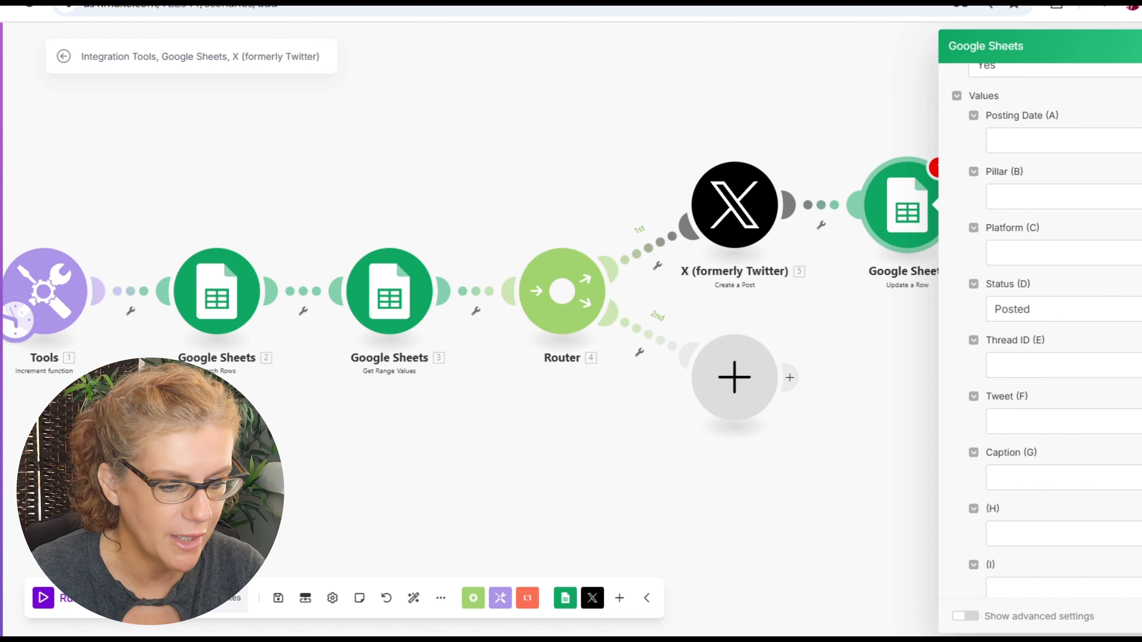
left_click(1140, 616)
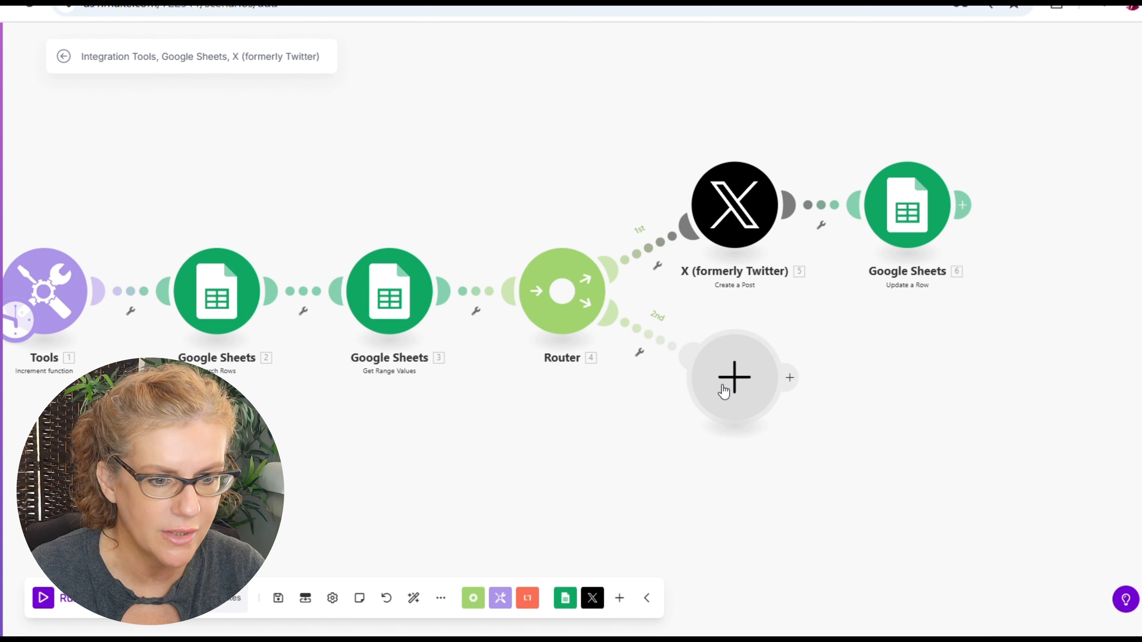
Rename the scenario as Post to X and BlueSky and save it
left_click_drag(522, 474, 670, 487)
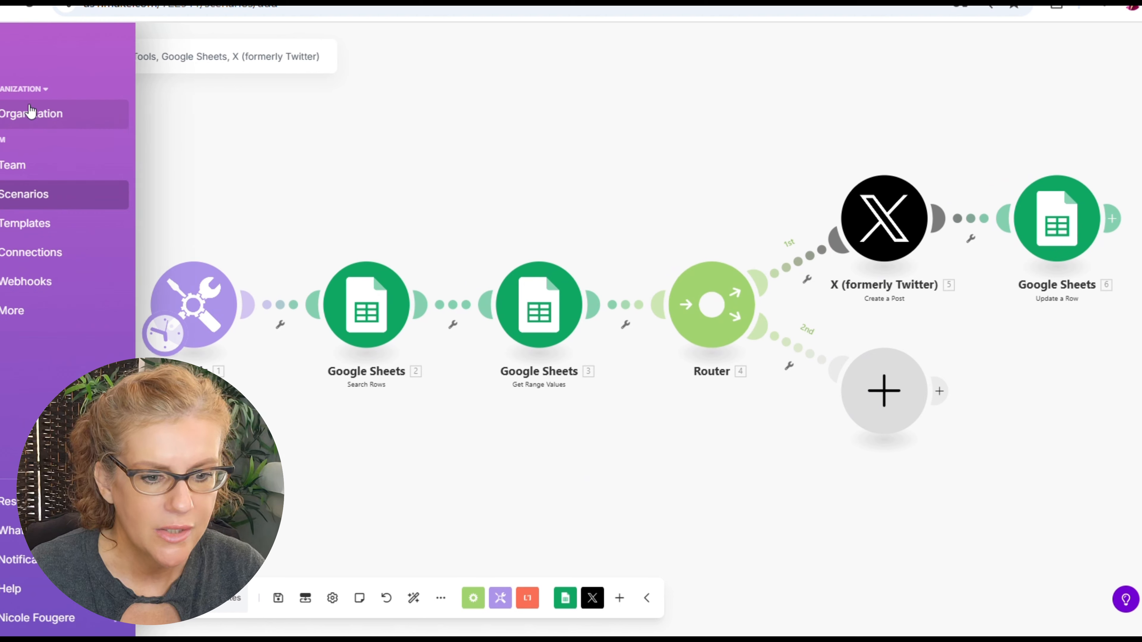
left_click(144, 56)
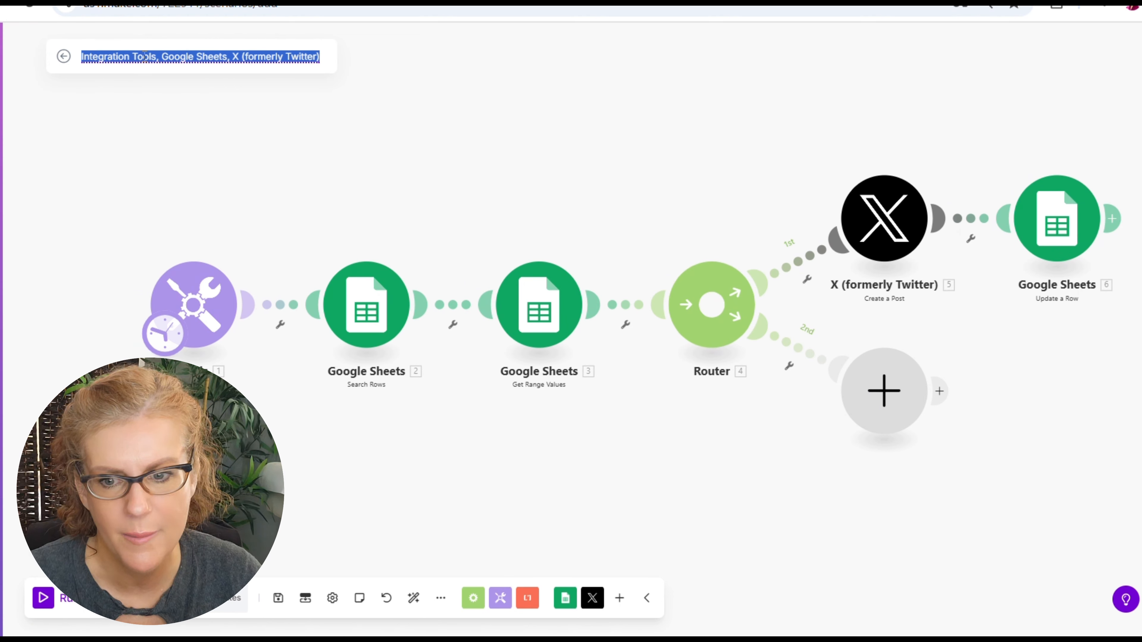
type("Post to")
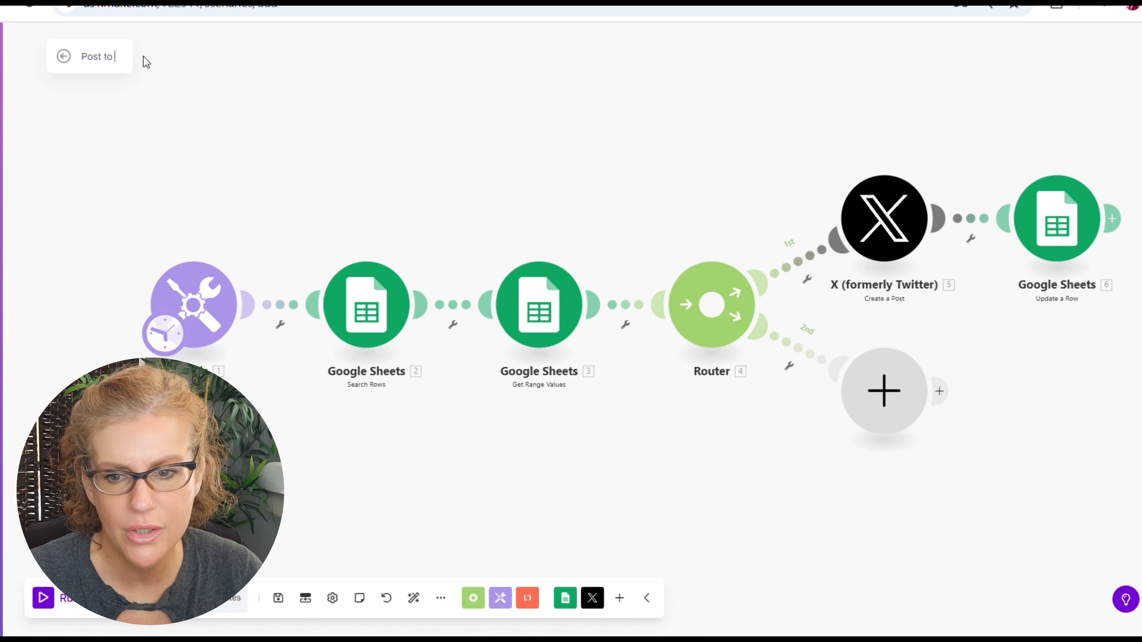
type(" X and Blue")
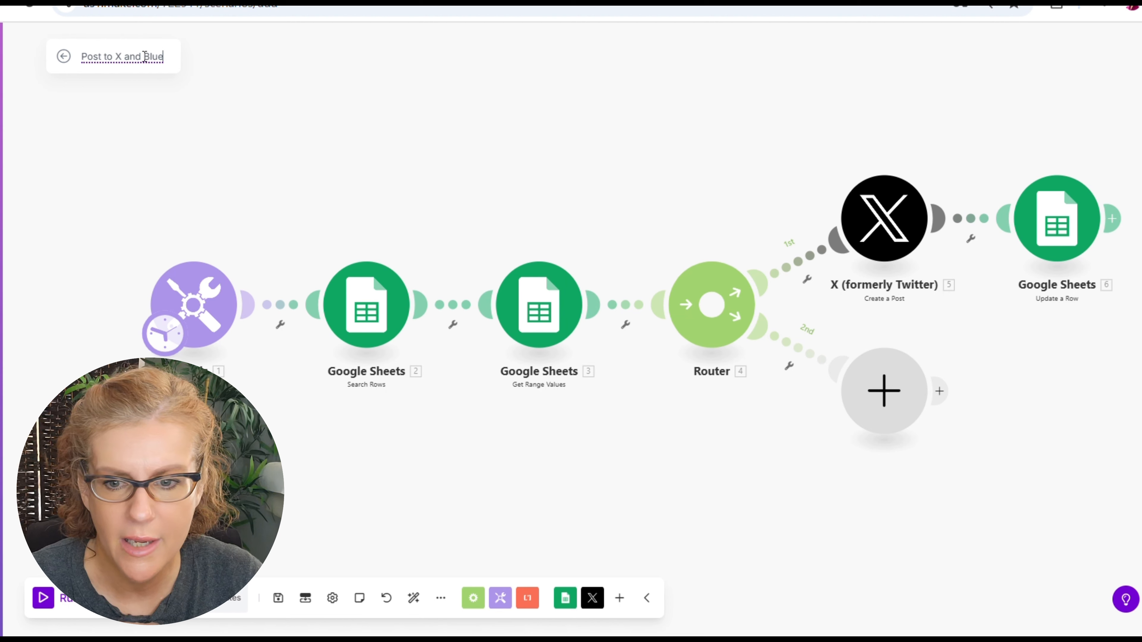
type("Sky")
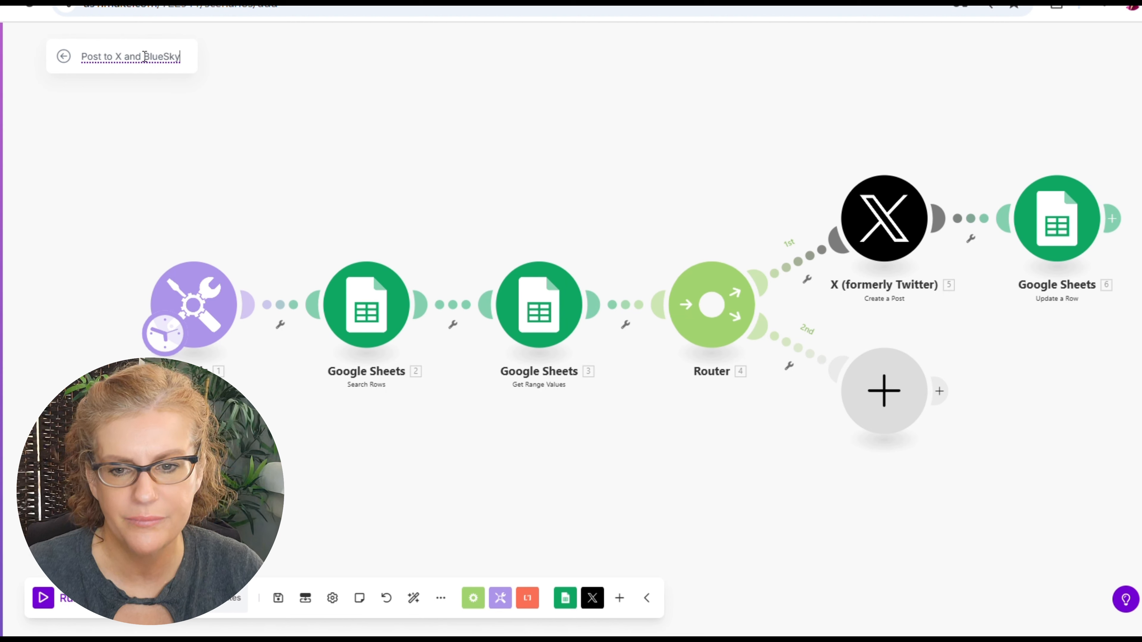
key("Return")
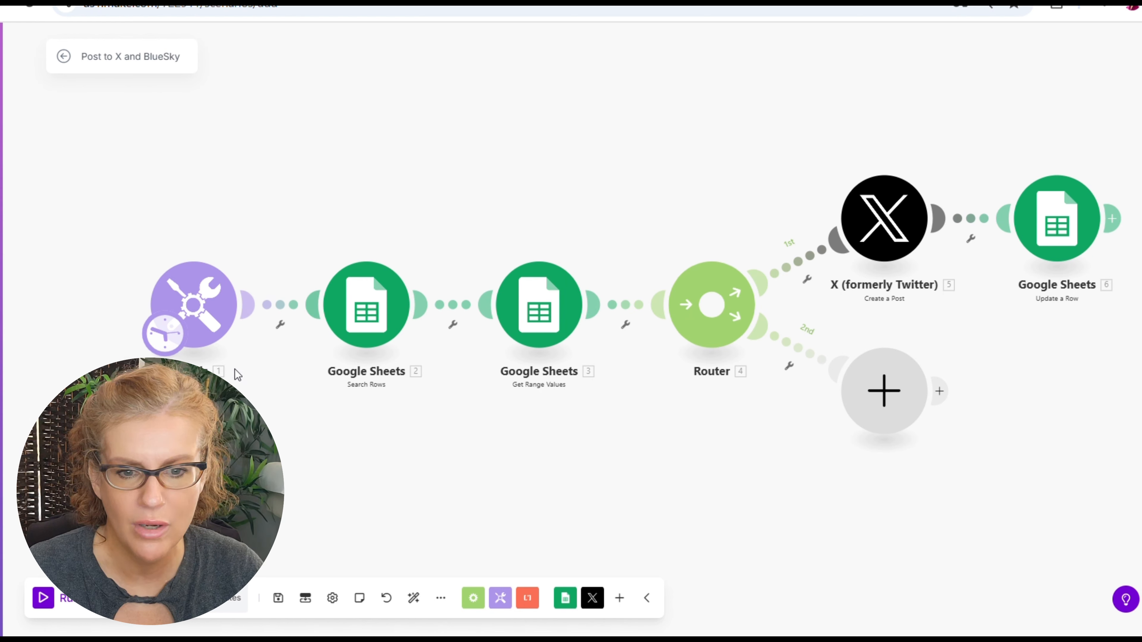
left_click(275, 598)
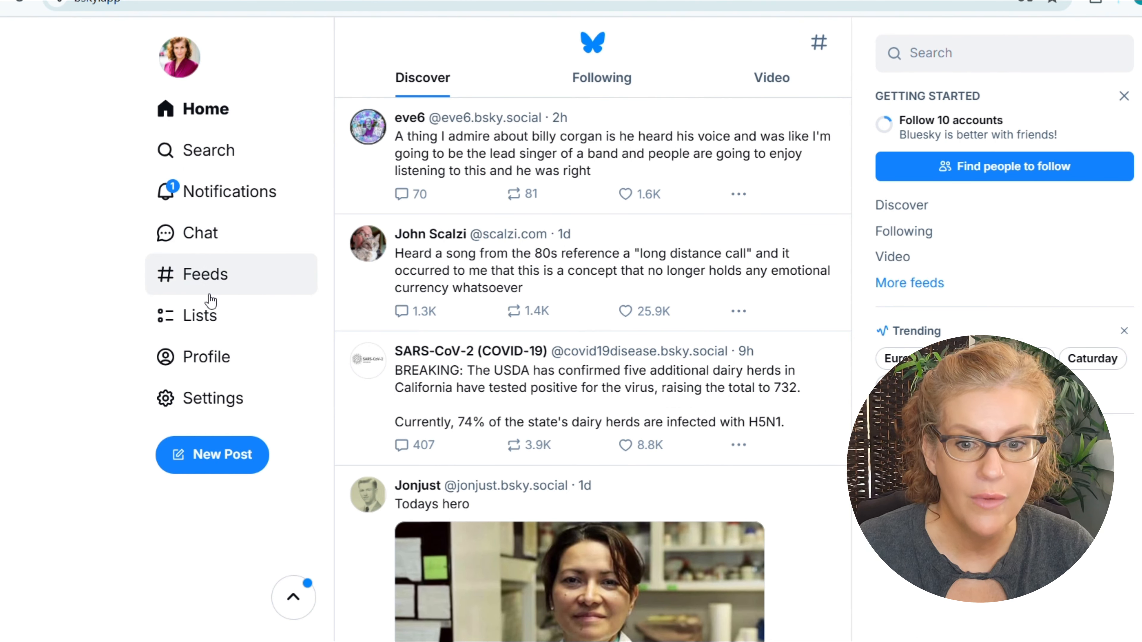
Switch to Bluesky and open the app passwords page in the account's privacy and security settings
left_click(192, 404)
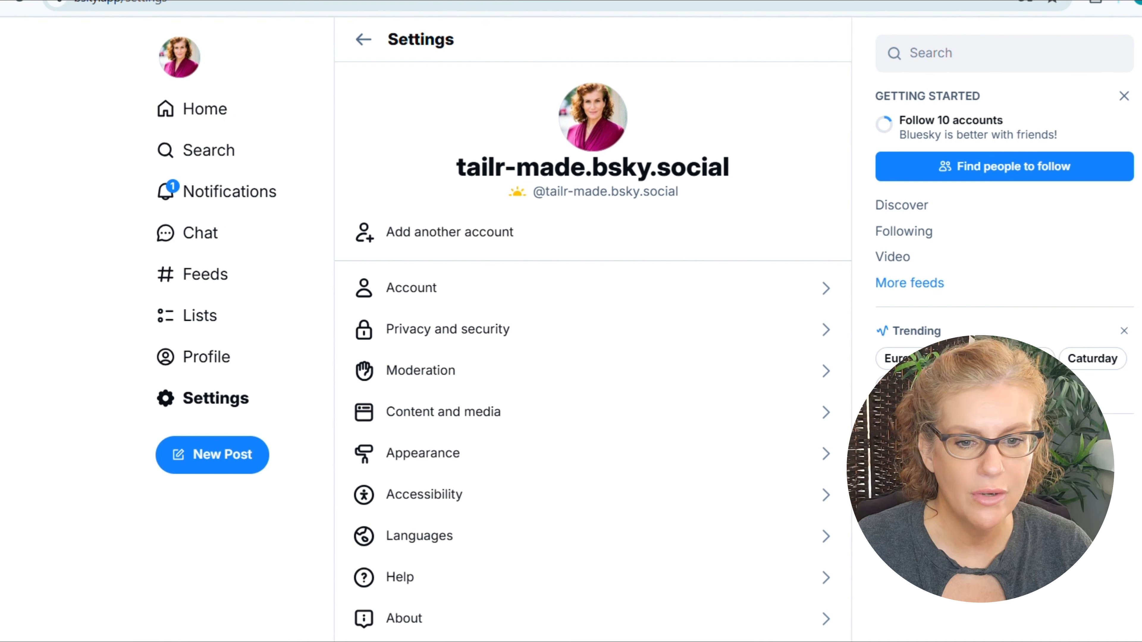
left_click(482, 338)
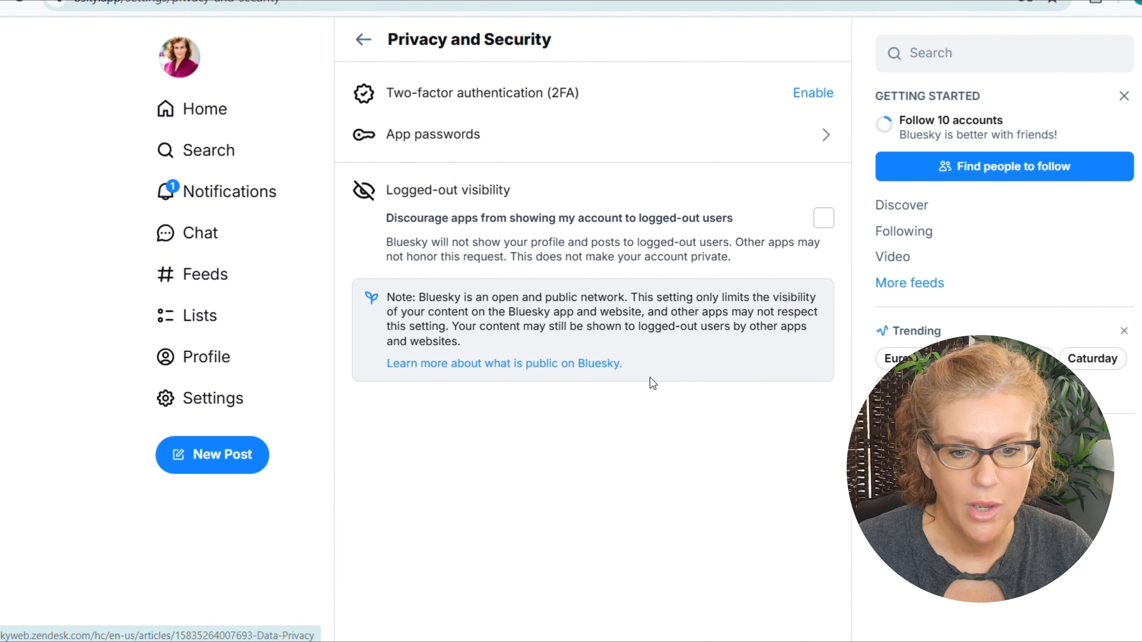
left_click(455, 142)
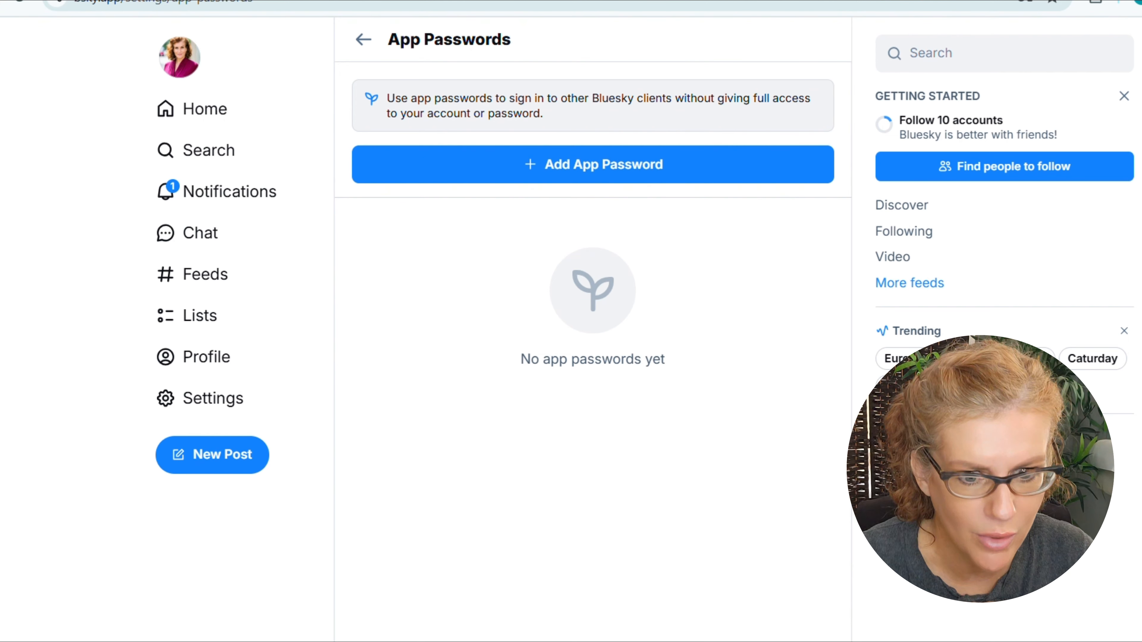
Create an app password named Make Scenario 1 with access to direct messages, and copy the generated password
left_click(520, 173)
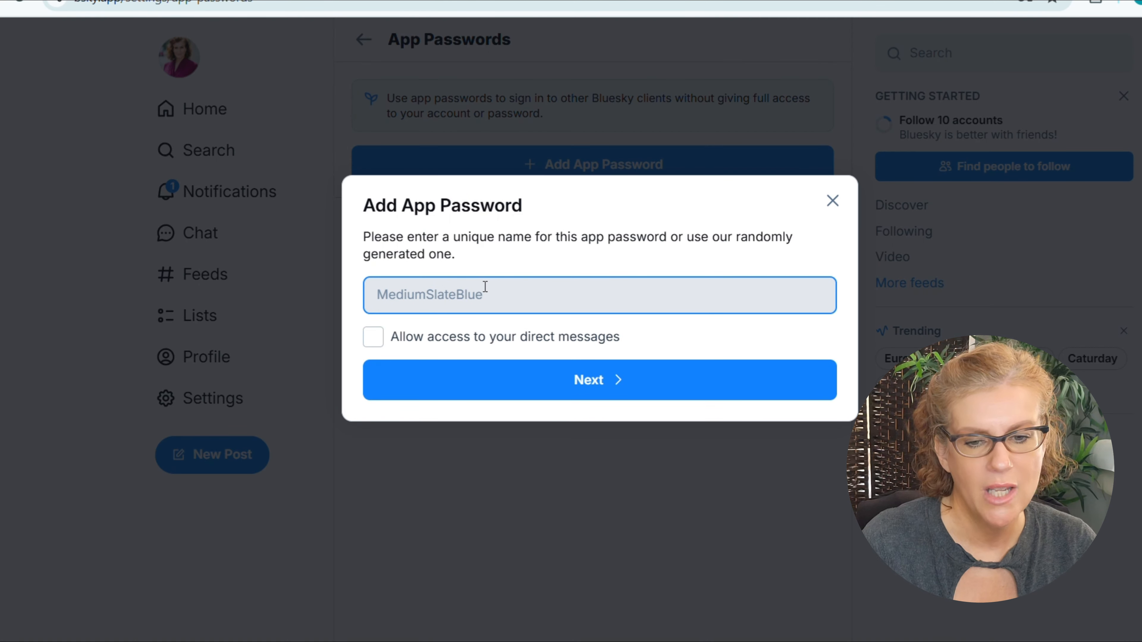
type("Make")
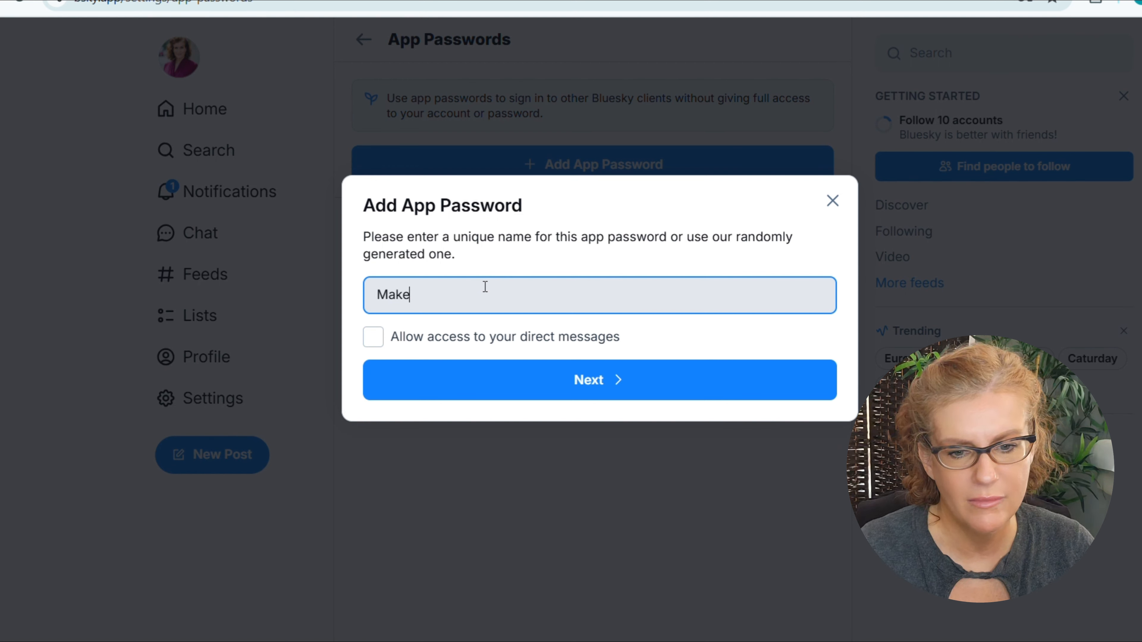
type(" Scenario 1")
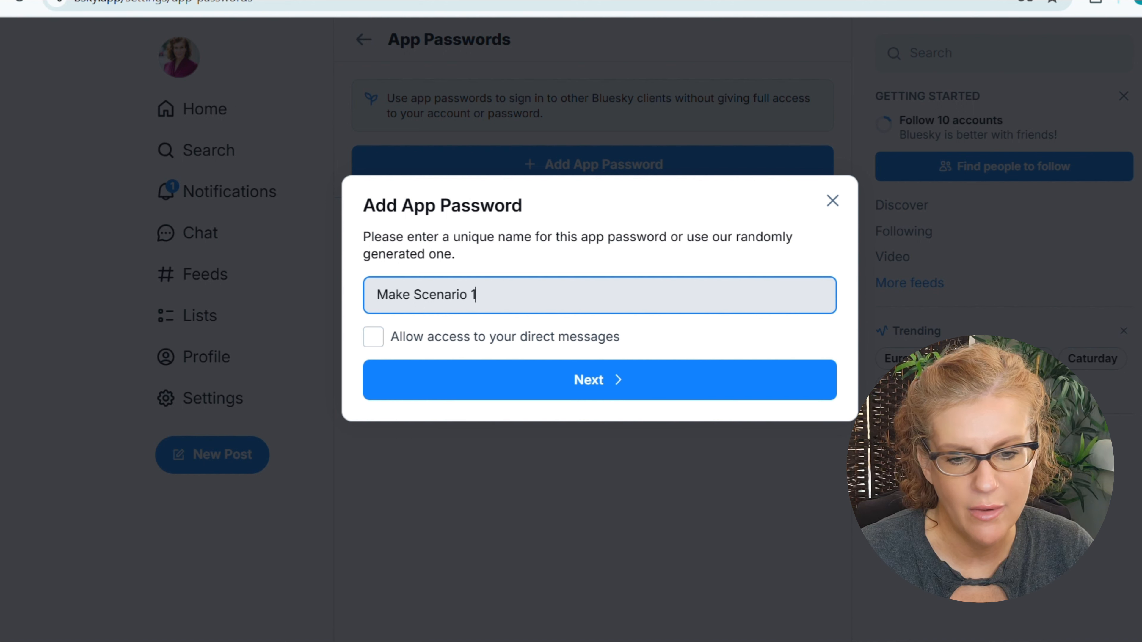
key("Return")
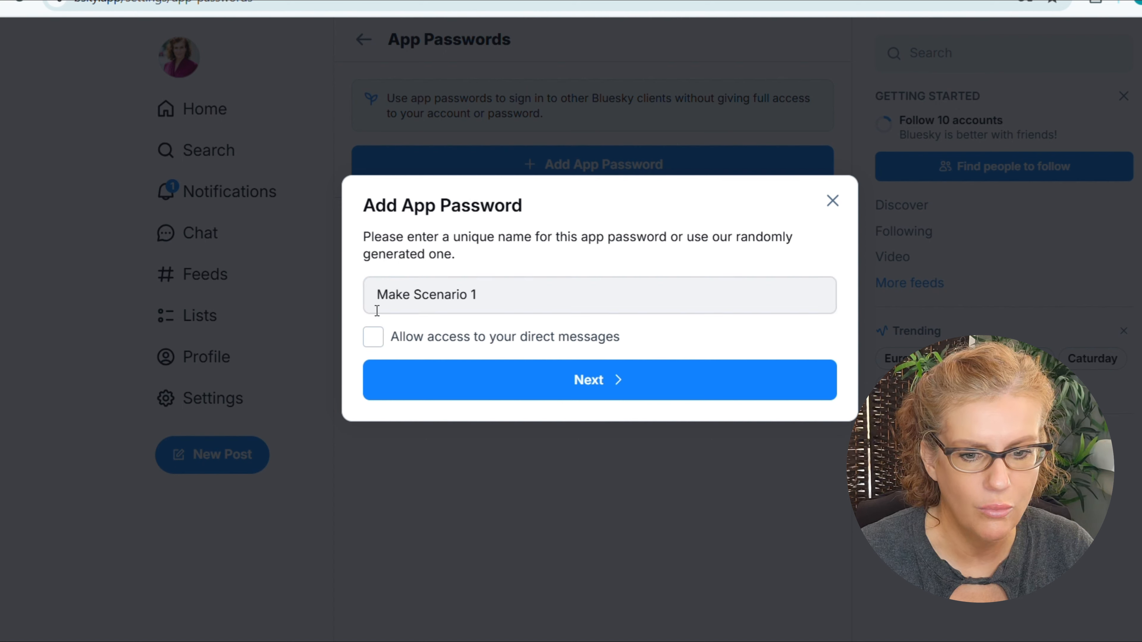
left_click(373, 337)
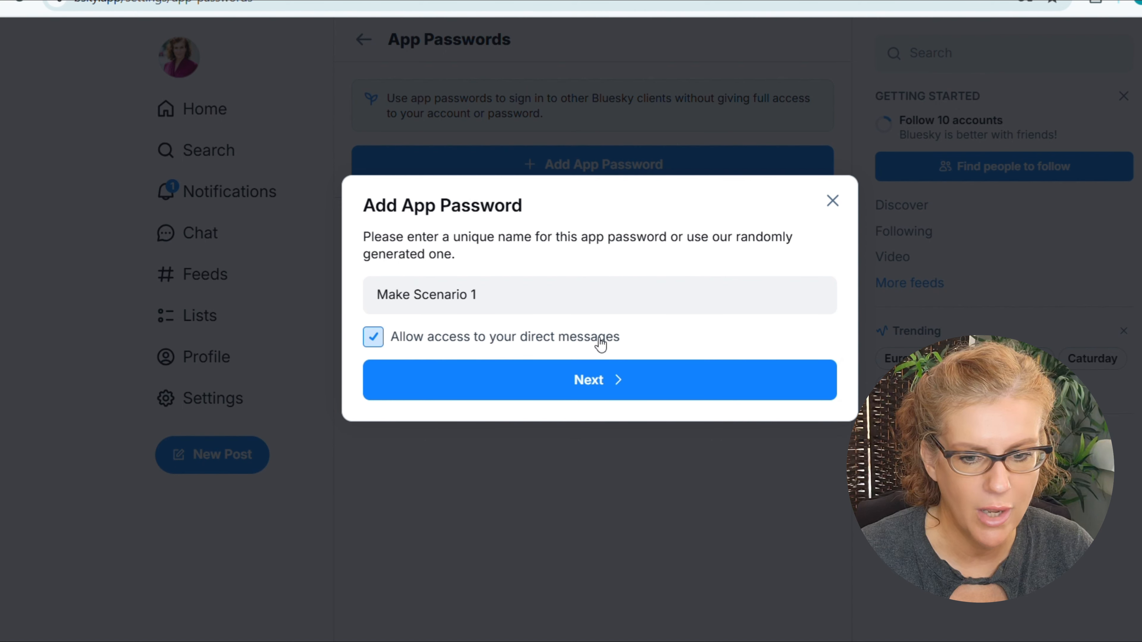
left_click(604, 387)
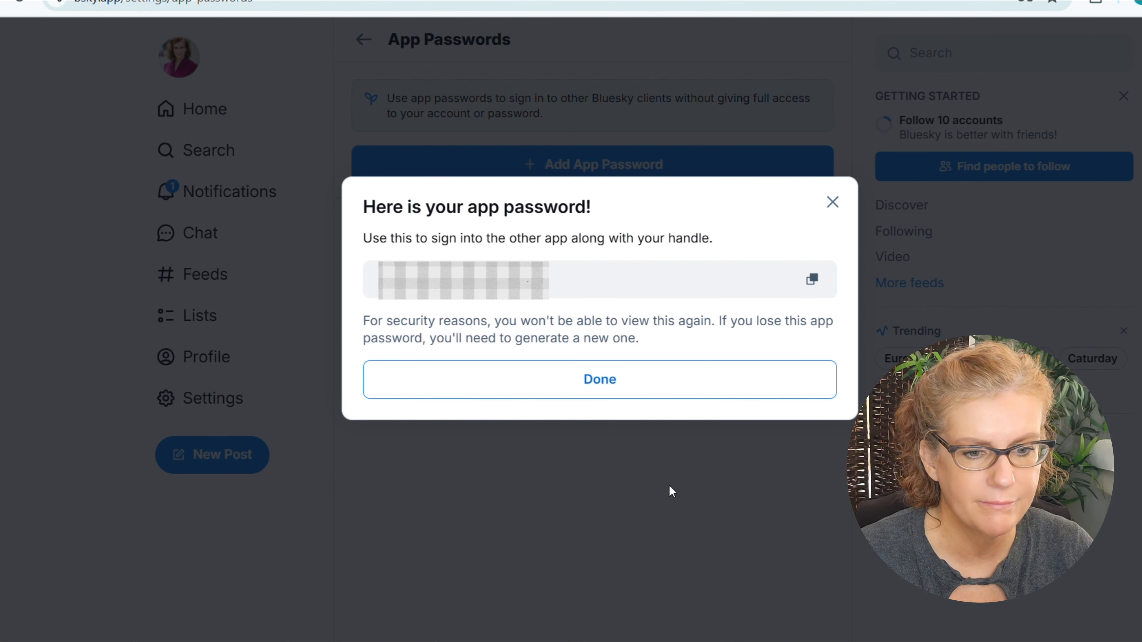
left_click(813, 281)
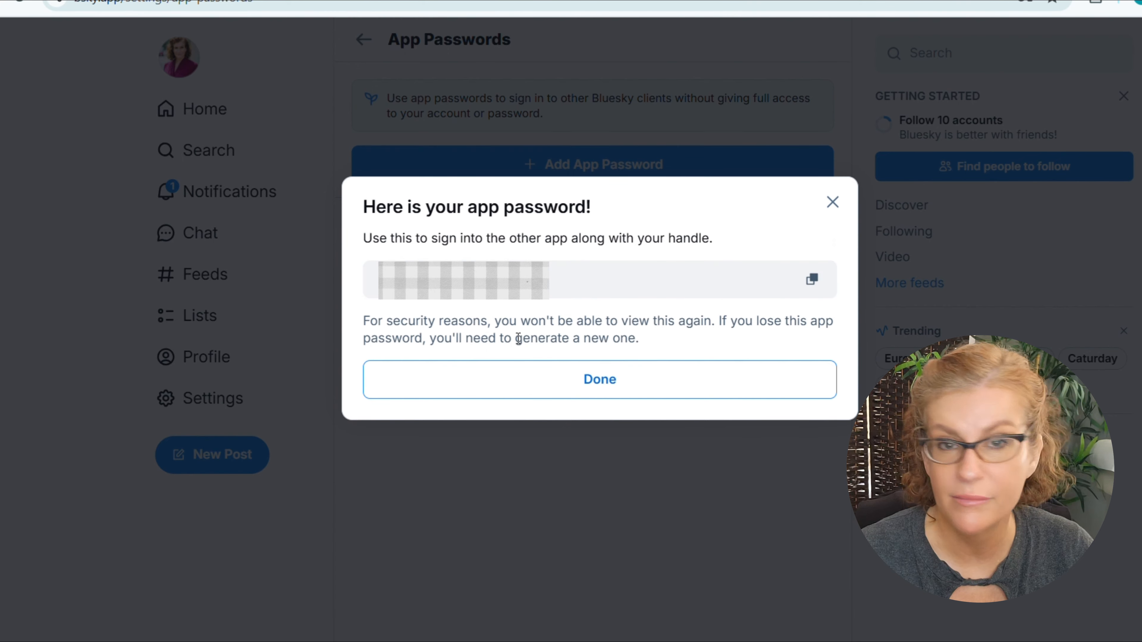
left_click(535, 386)
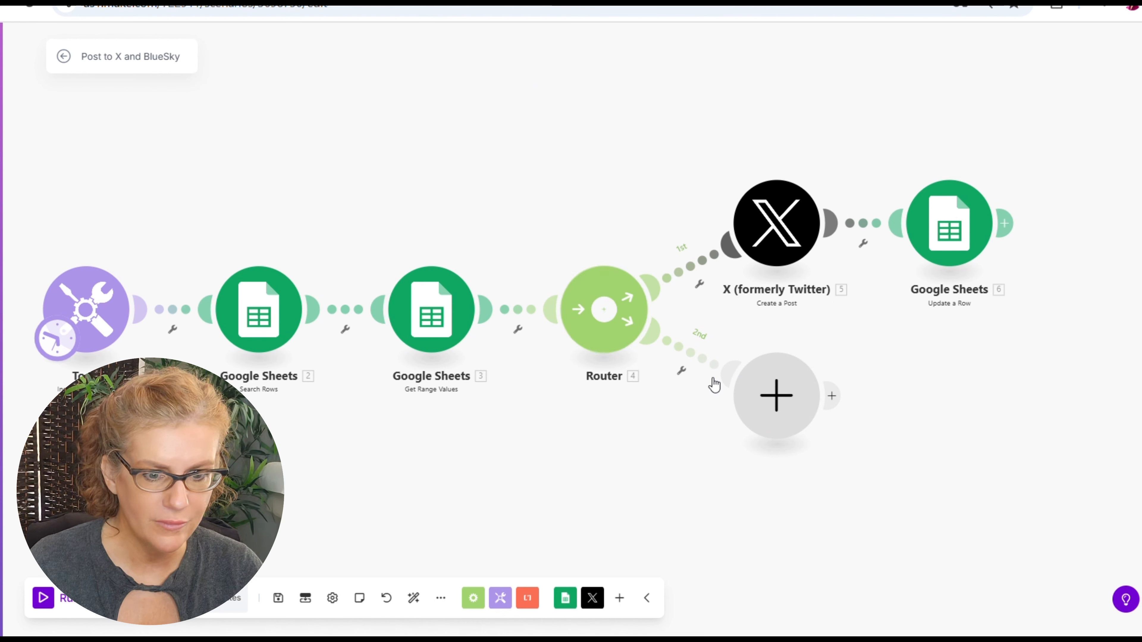
Switch back to Make and add an HTTP Make a request module on the router's second route
left_click(797, 407)
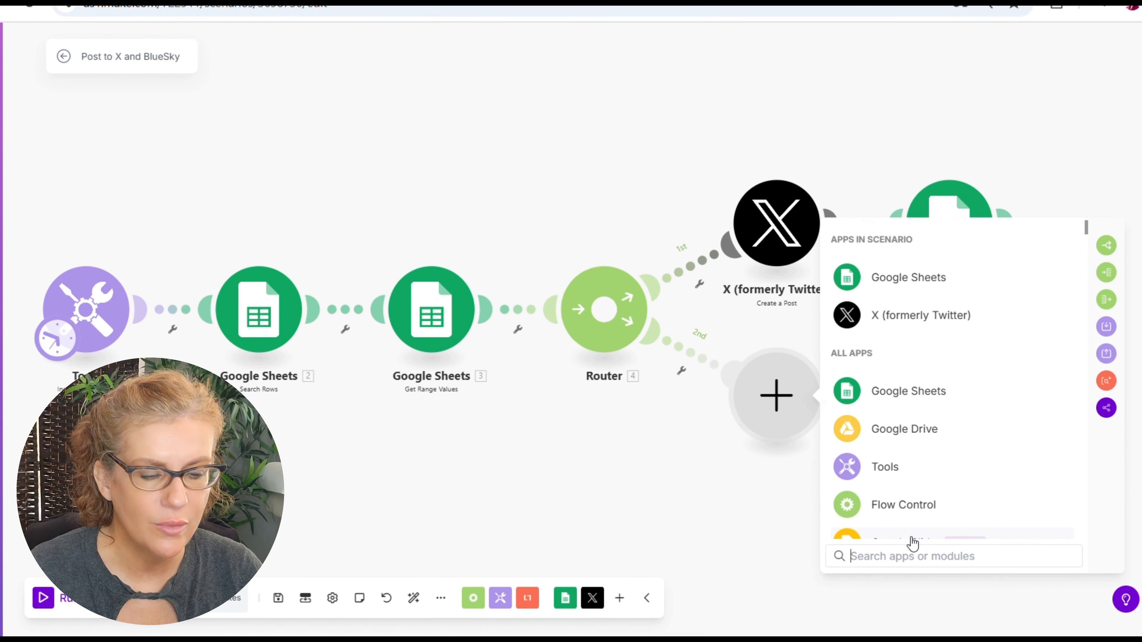
type("http")
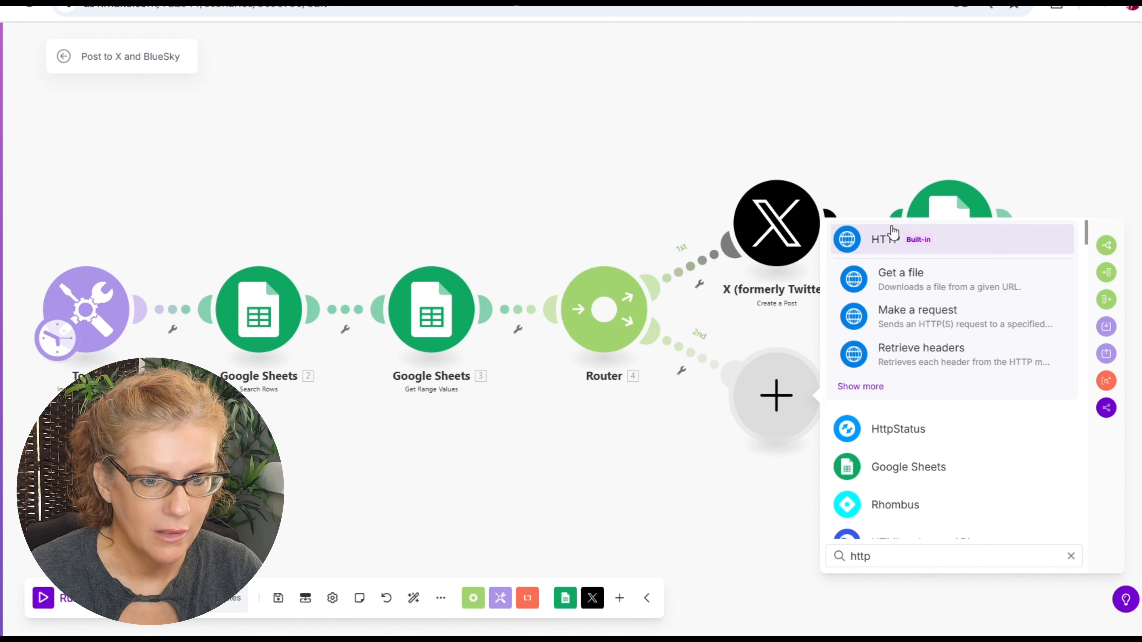
left_click(909, 320)
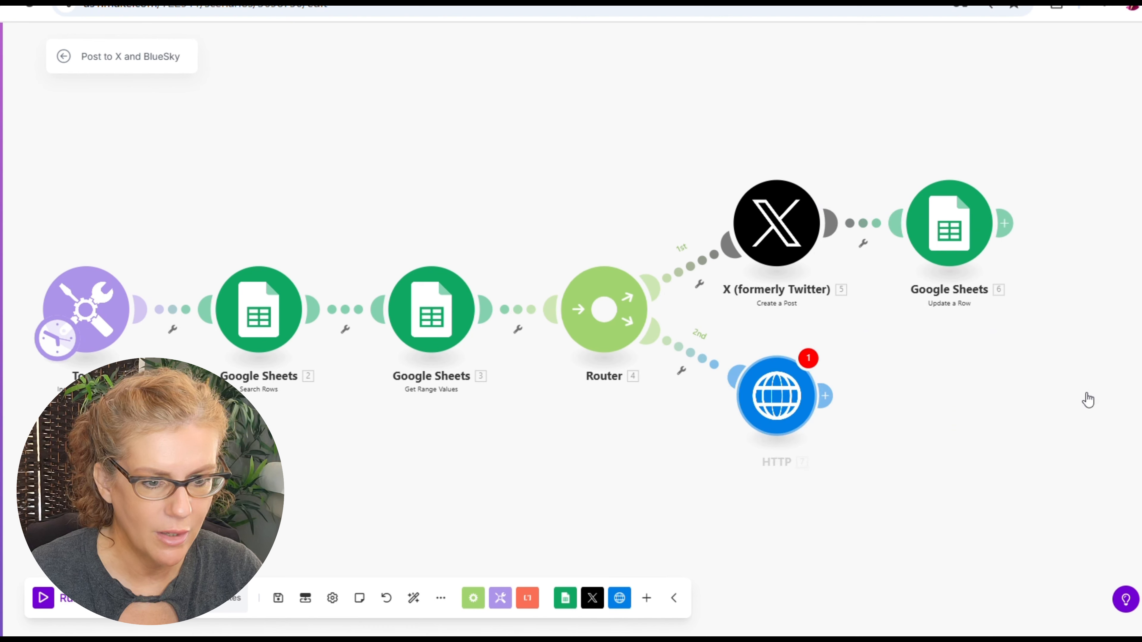
left_click(883, 256)
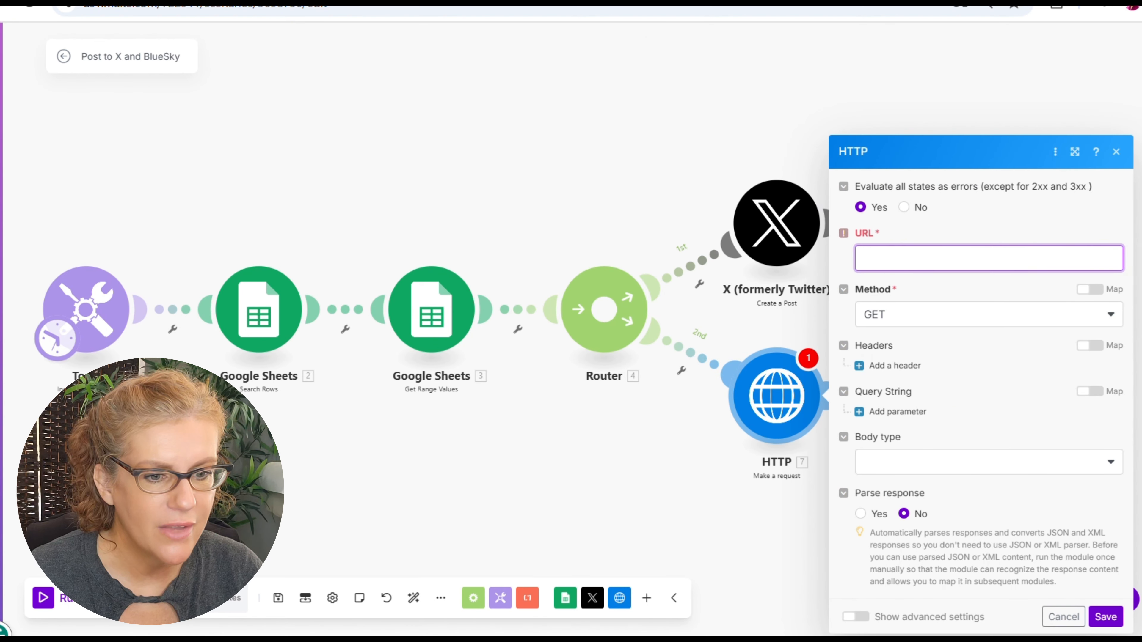
left_click(909, 255)
key("ctrl+v")
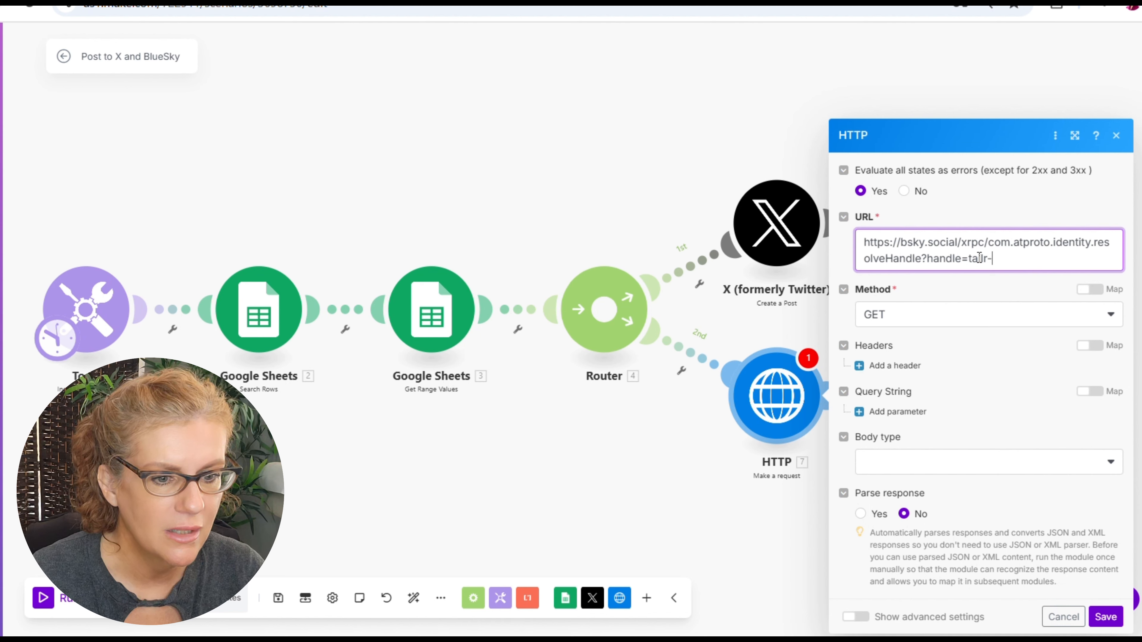
type("made")
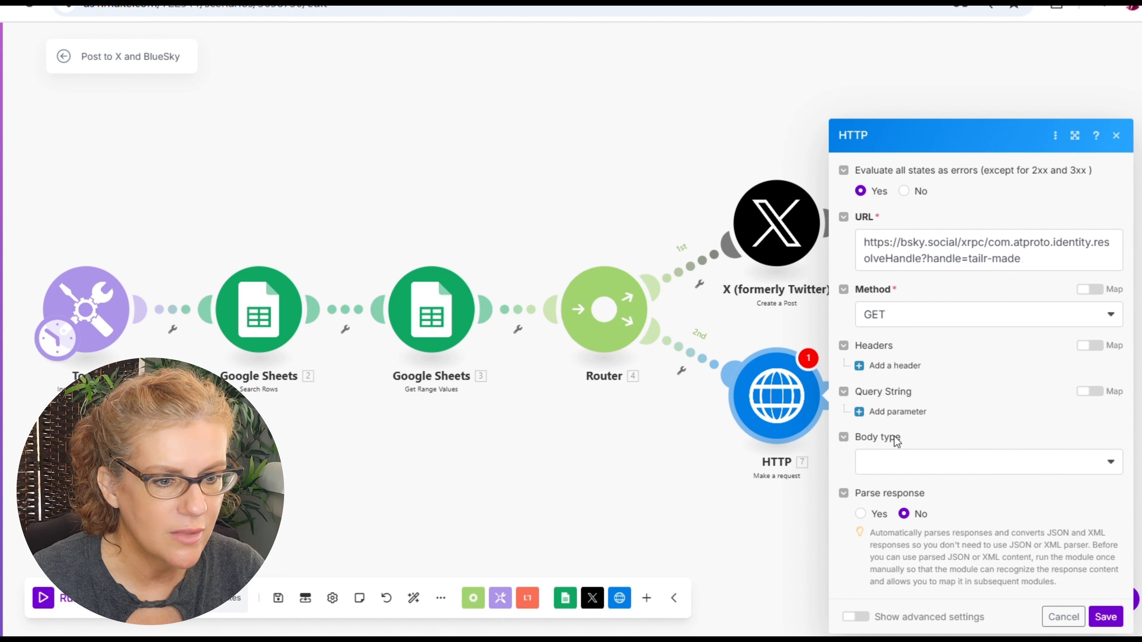
Set the HTTP request's body type to Raw and content type to JSON (application/json), enable Parse response, and save the module
left_click(924, 461)
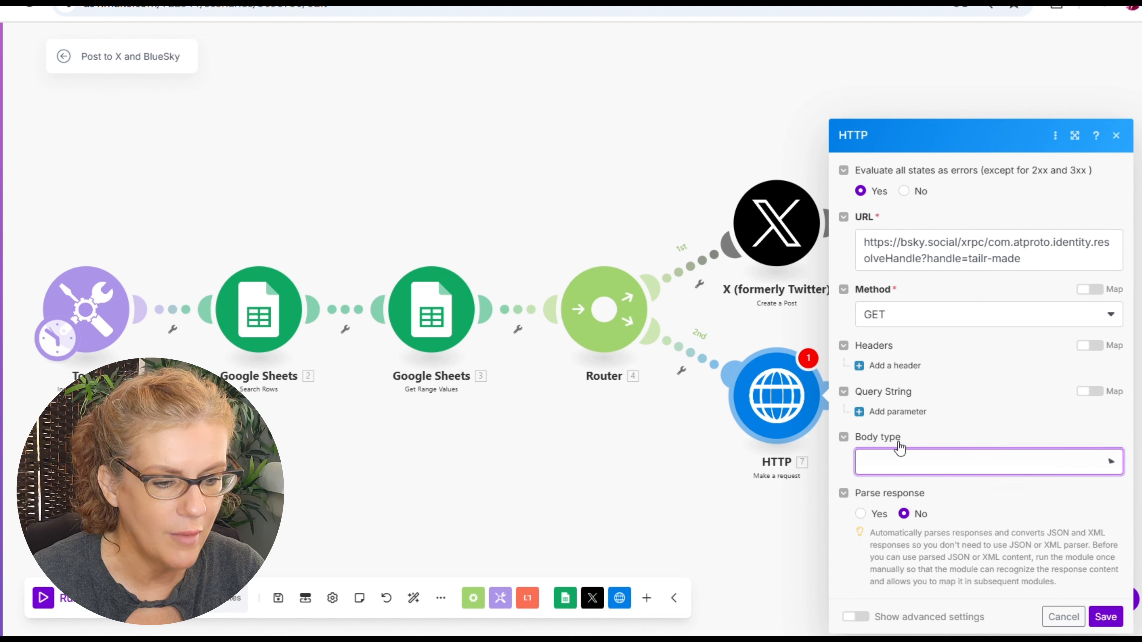
left_click(892, 390)
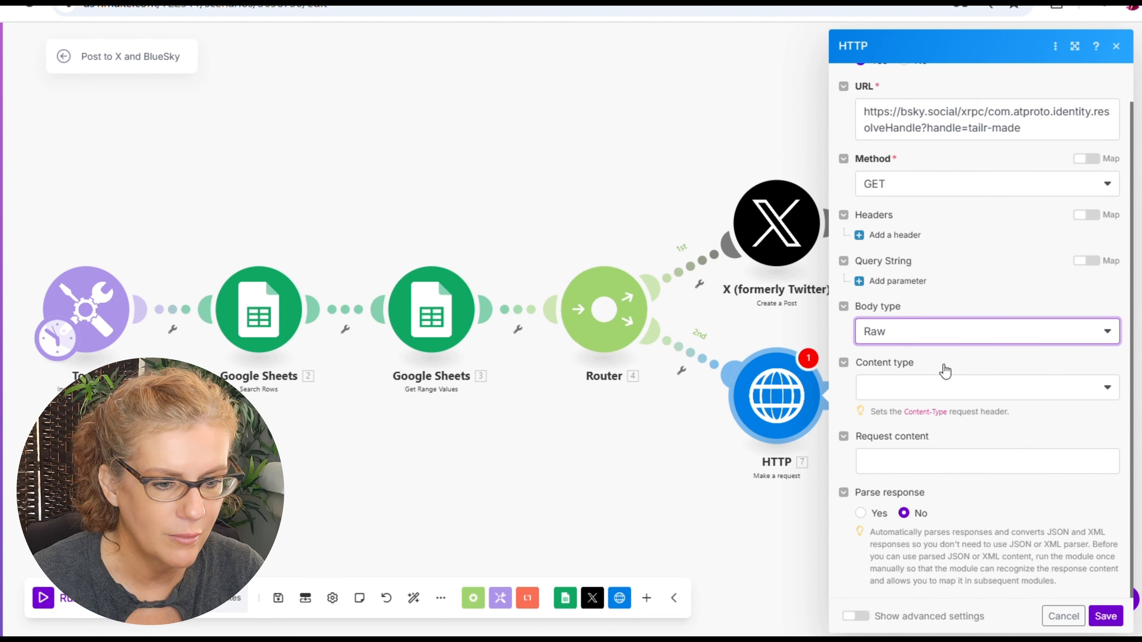
left_click(873, 396)
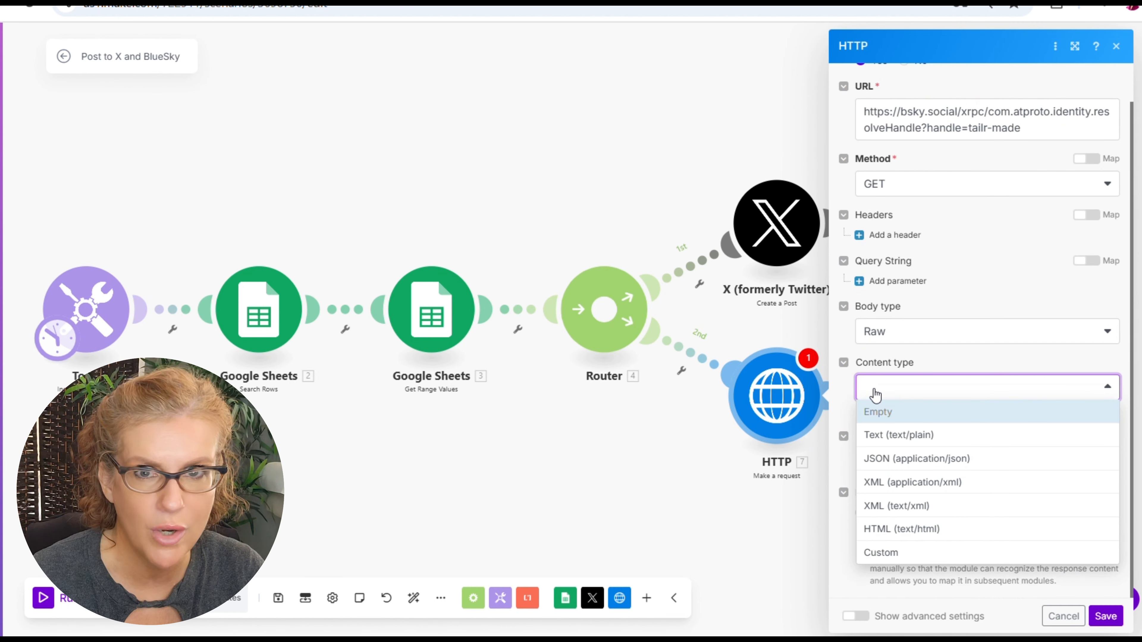
left_click(906, 462)
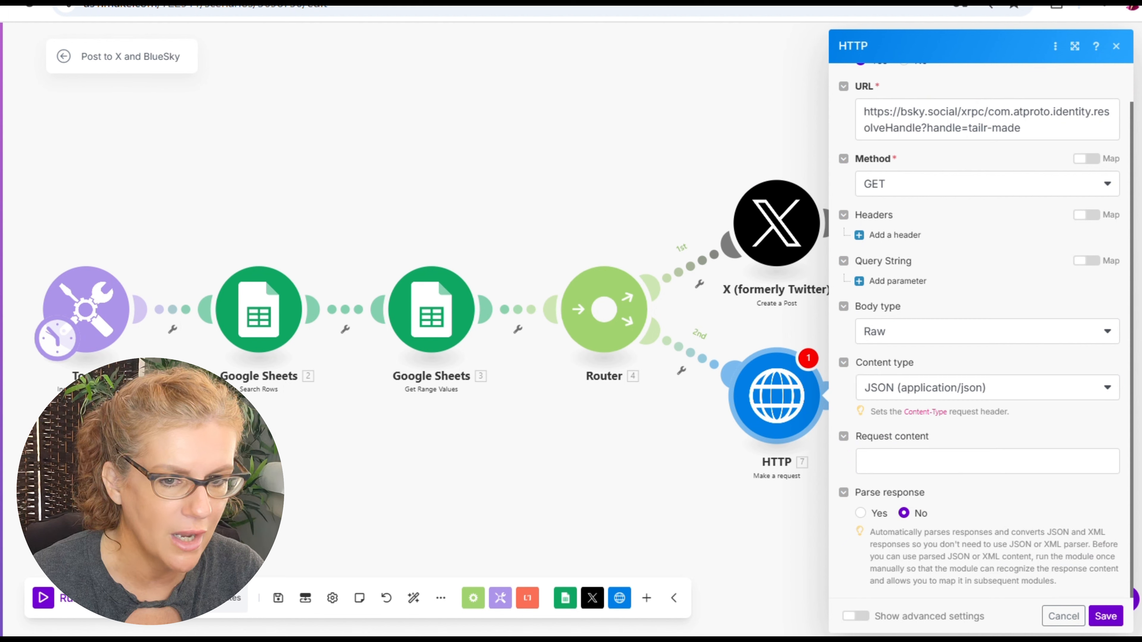
left_click(860, 513)
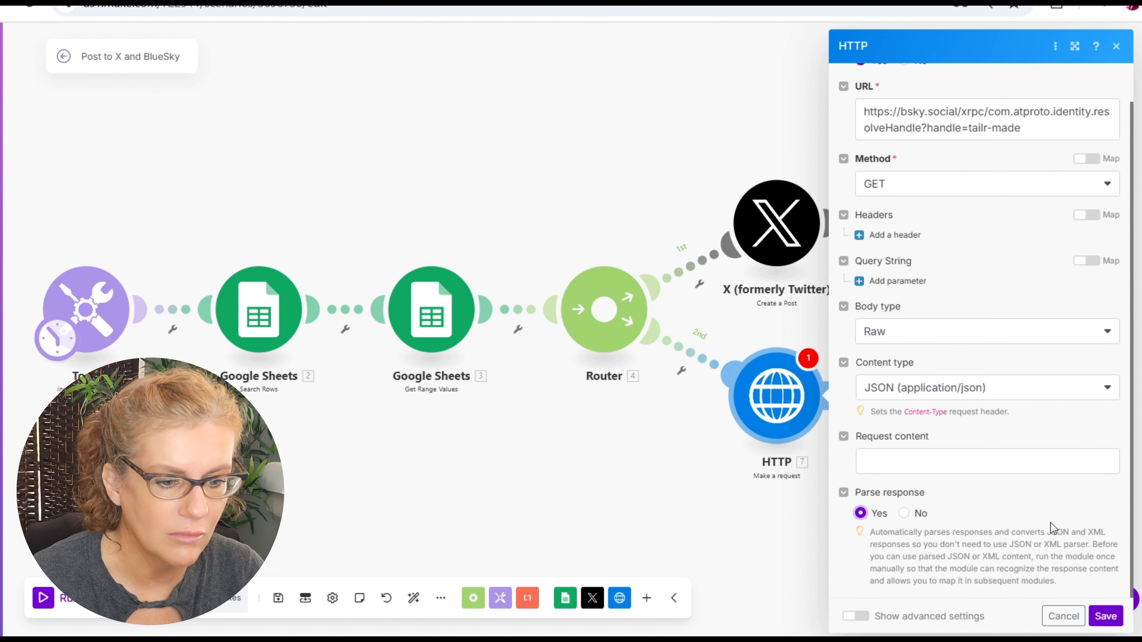
left_click(1102, 614)
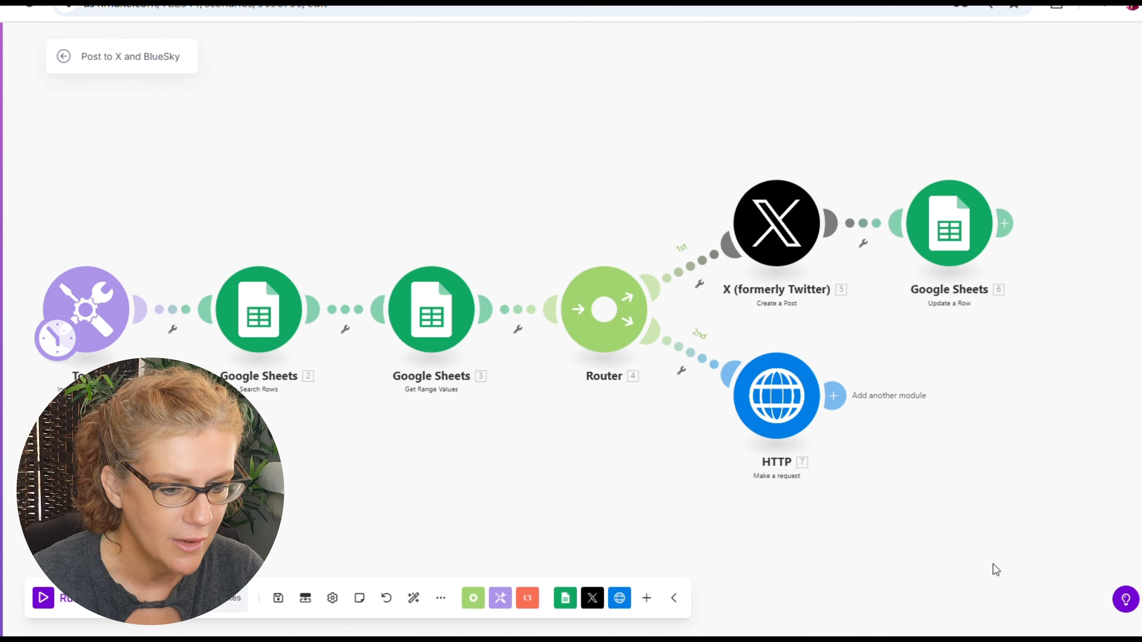
Rename the HTTP module on the router's second route as BlueSky Get DID, preceded by a butterfly emoji
right_click(773, 410)
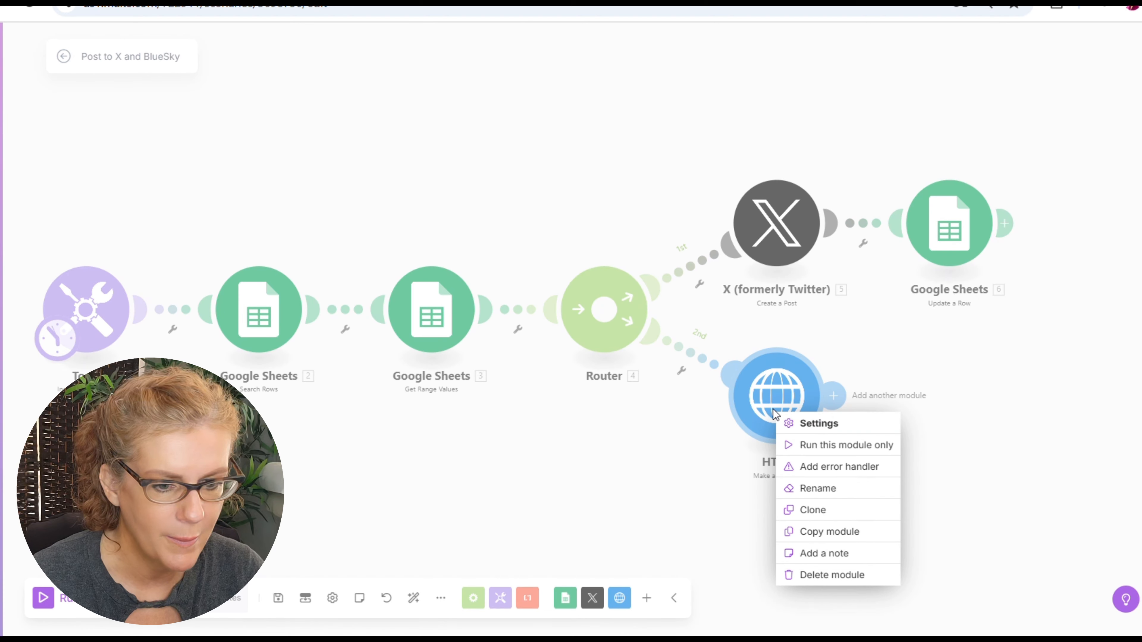
left_click(817, 489)
key("super+period")
type("butter")
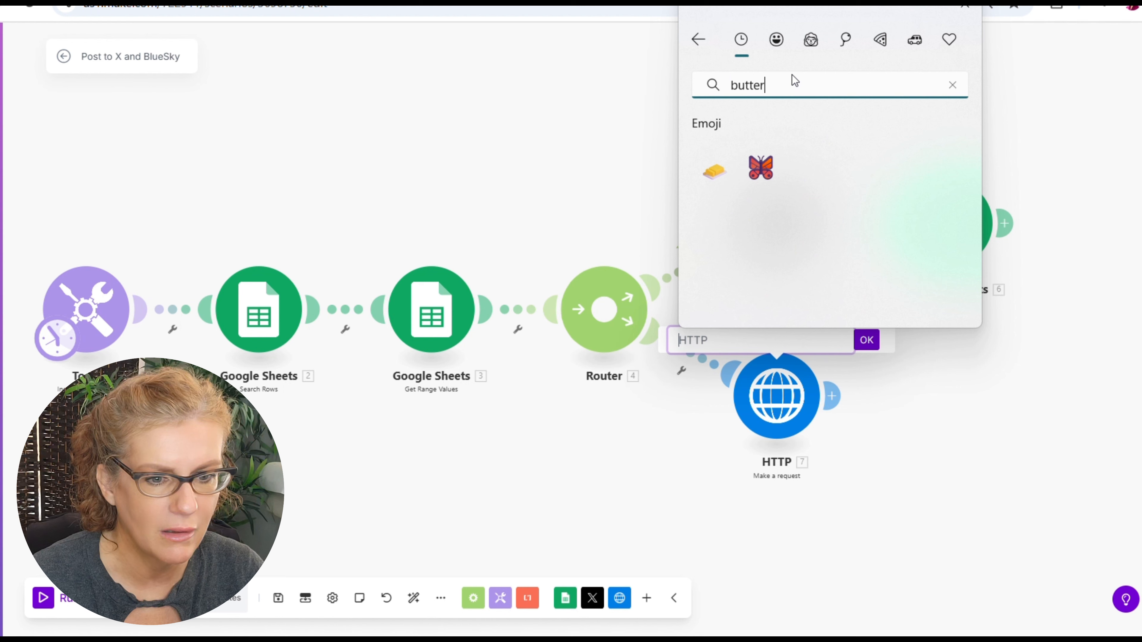
left_click(761, 167)
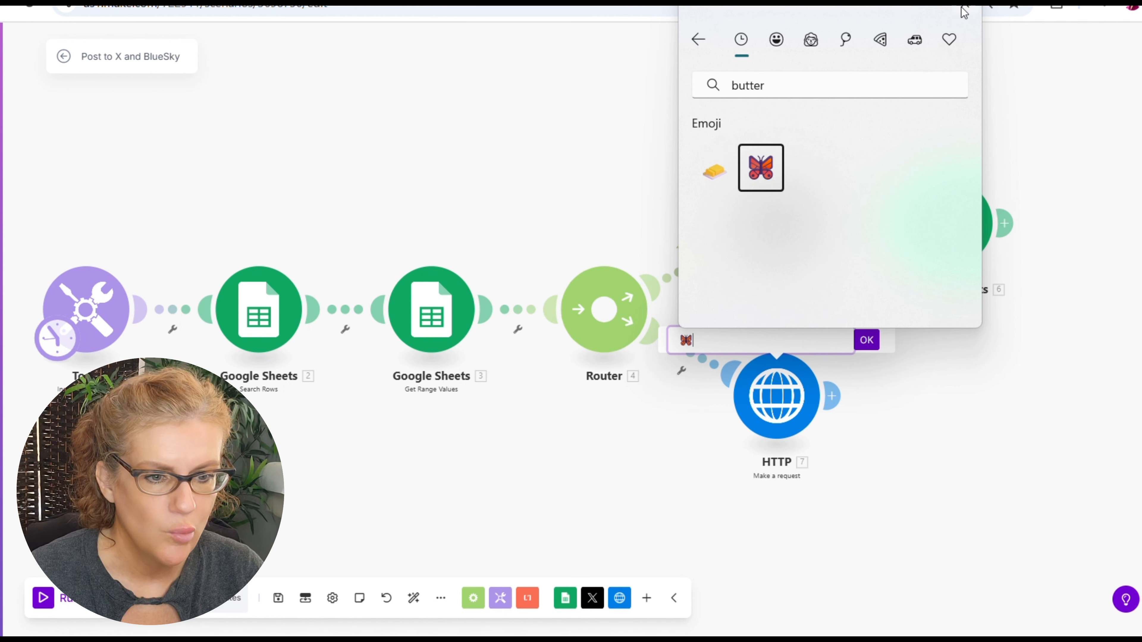
key("Escape")
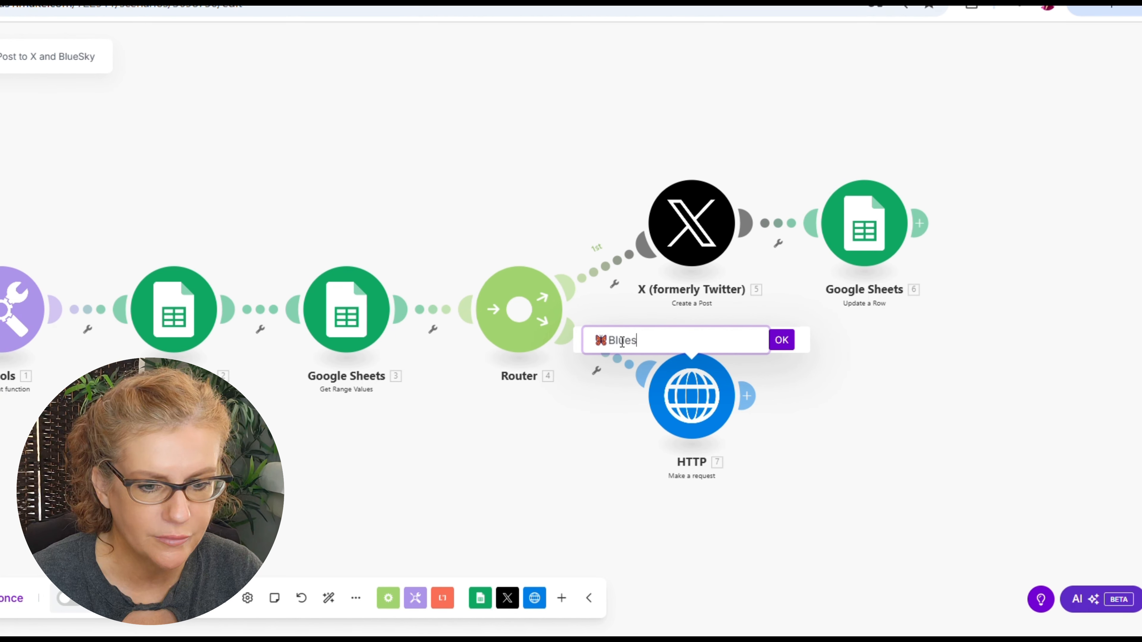
type("BlueSky")
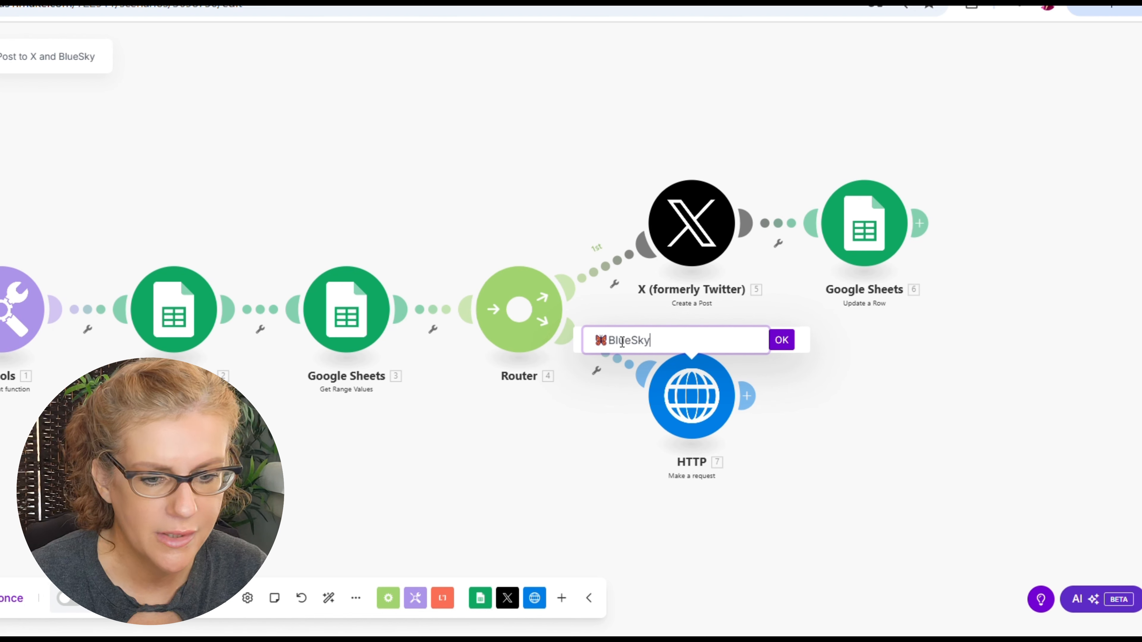
type(" Get DID")
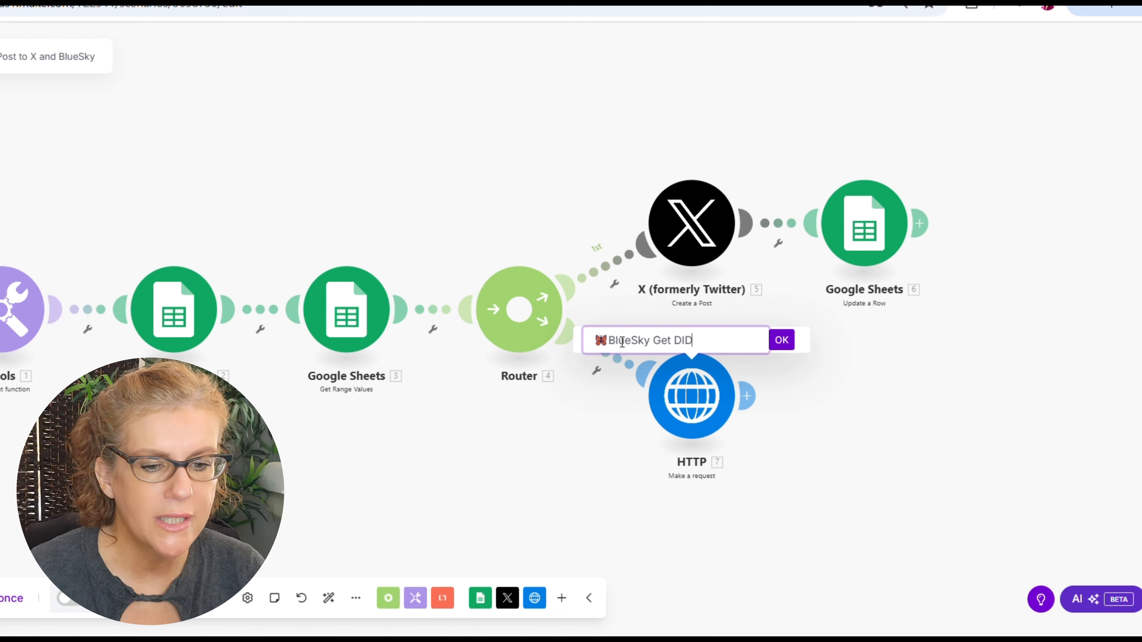
left_click(781, 340)
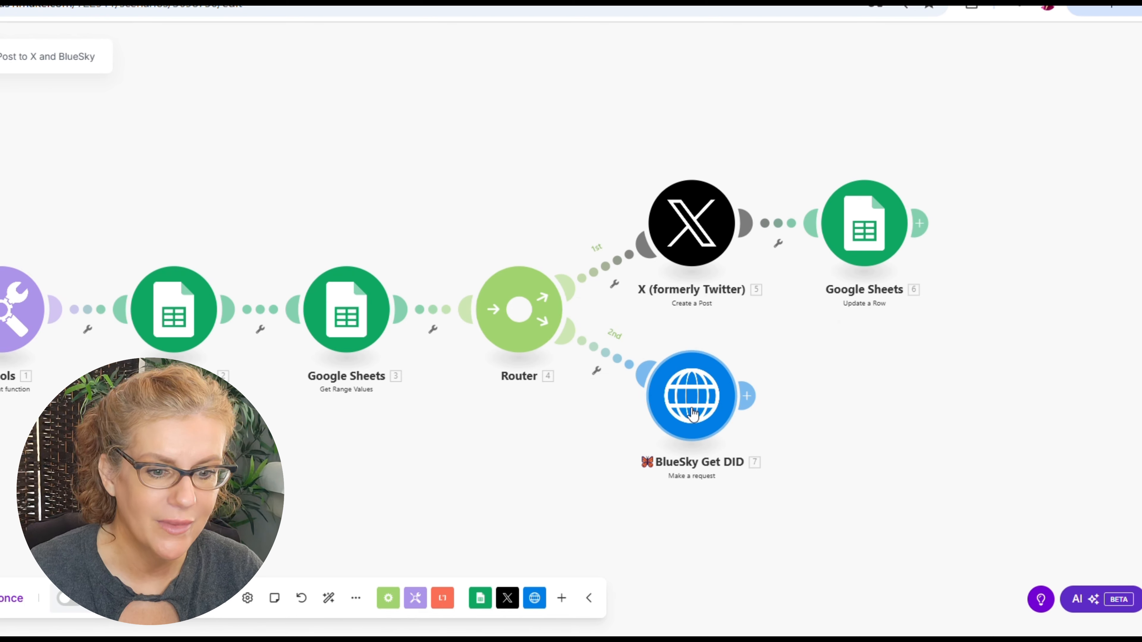
Test-run the BlueSky Get DID module, and save its settings with the URL's handle set to tailr-made.bsky.social
right_click(682, 395)
left_click(764, 429)
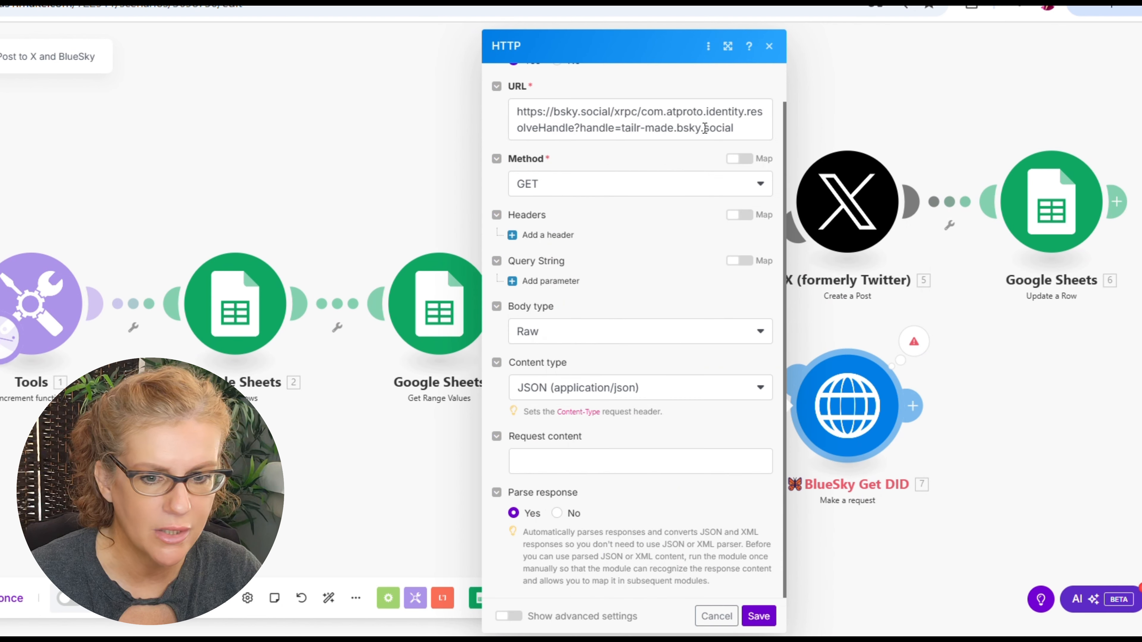
left_click_drag(738, 129, 662, 130)
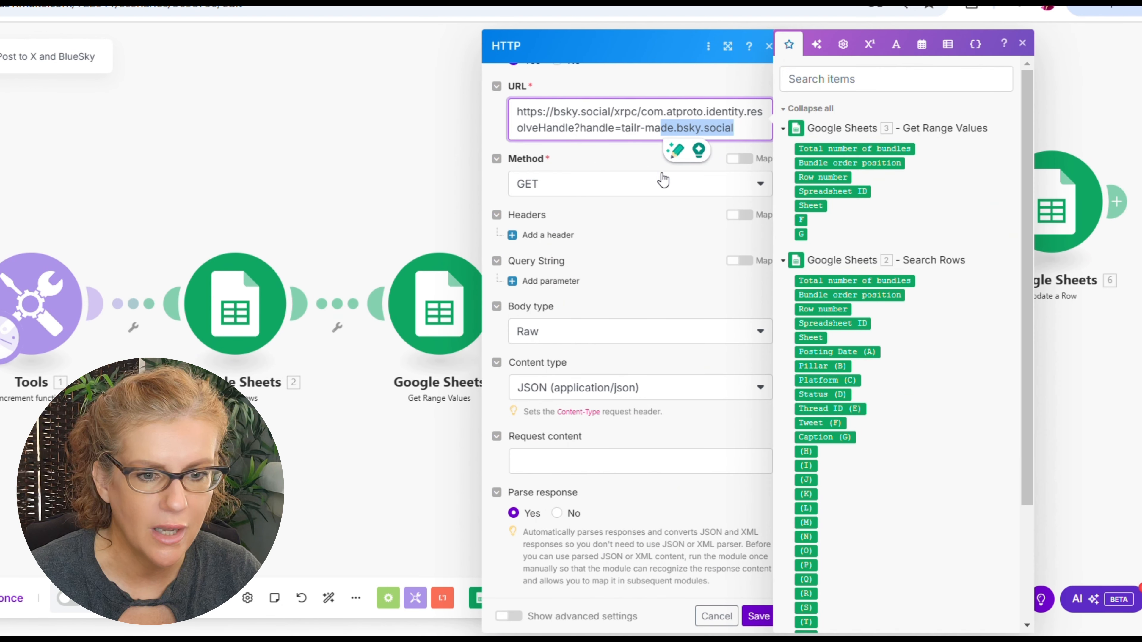
left_click(632, 153)
left_click(759, 616)
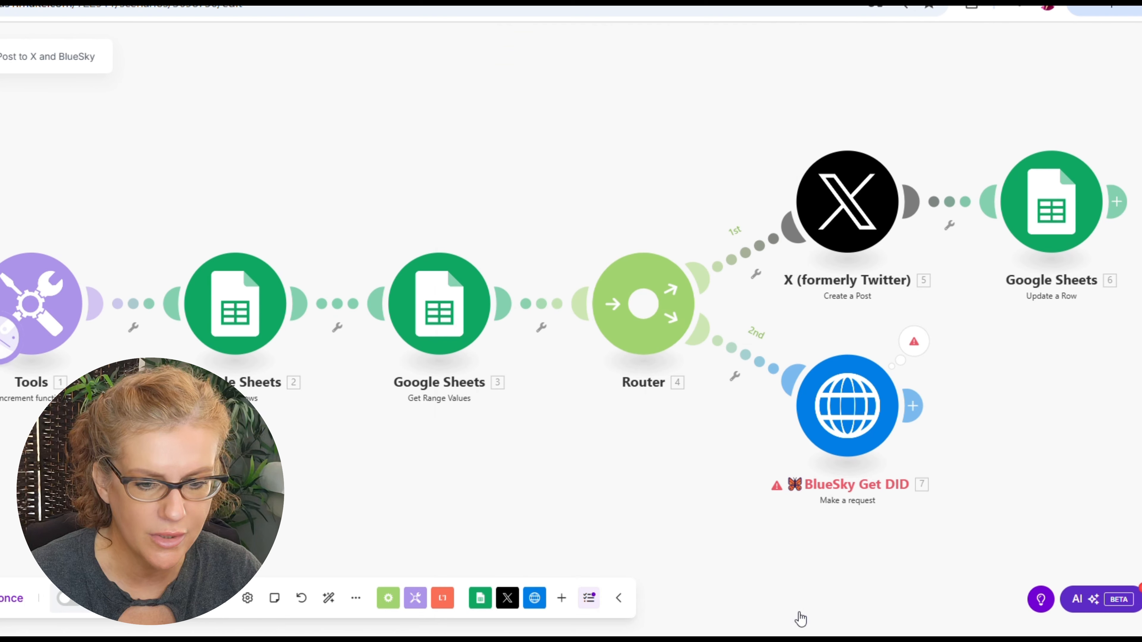
Run only the BlueSky Get DID module and examine the did value in its output data
right_click(840, 391)
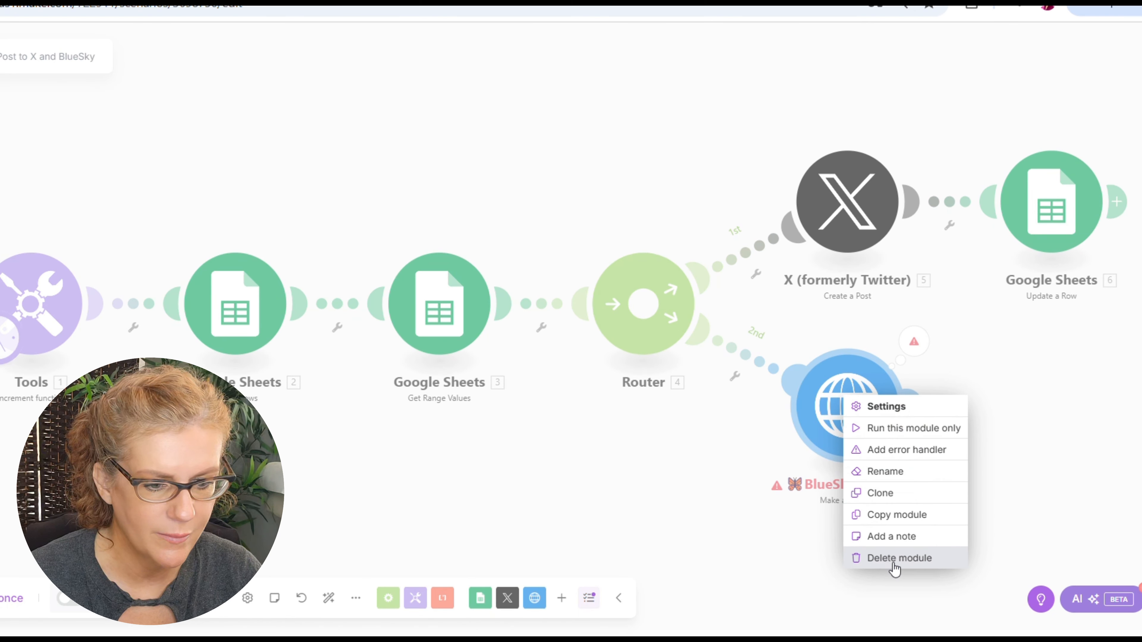
left_click(897, 428)
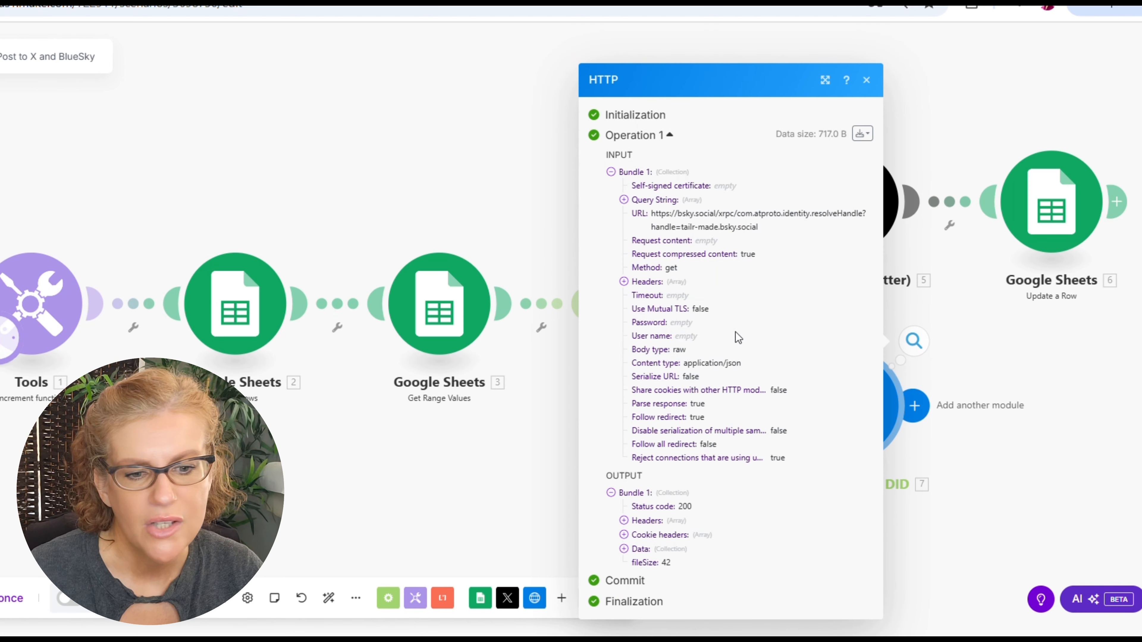
left_click(623, 520)
scroll(748, 516, "down", 3)
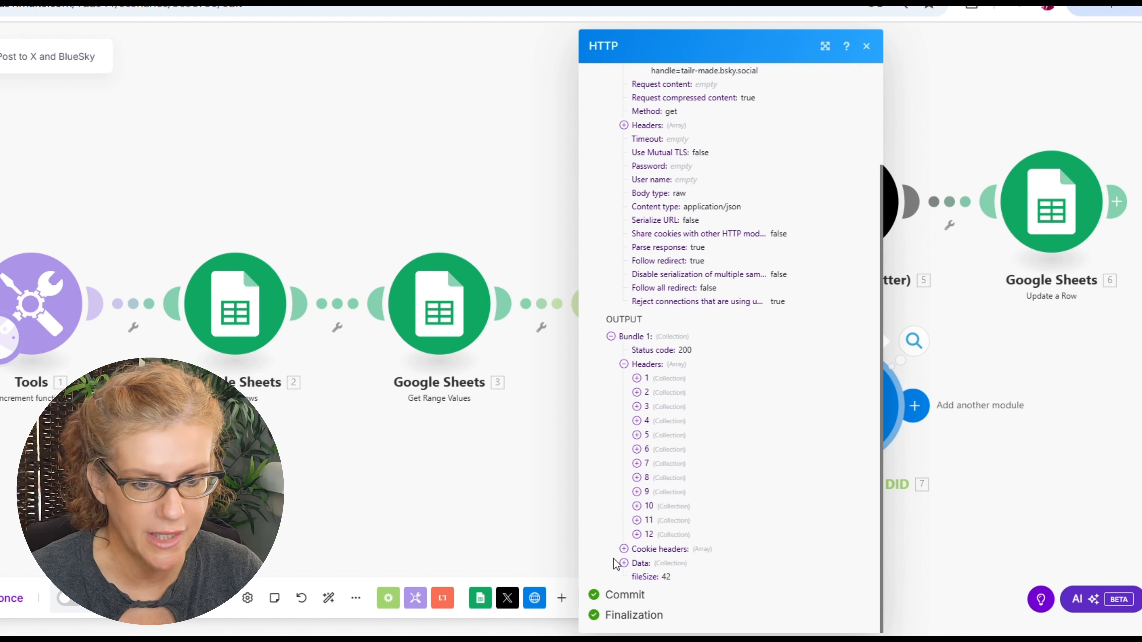
left_click(625, 563)
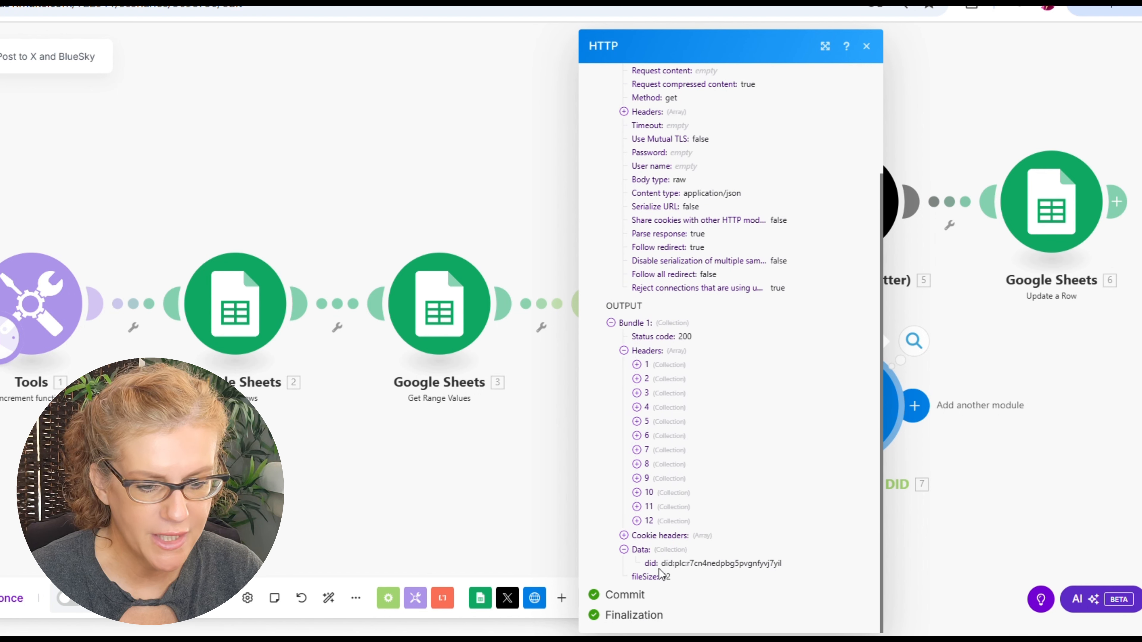
left_click_drag(664, 567, 815, 569)
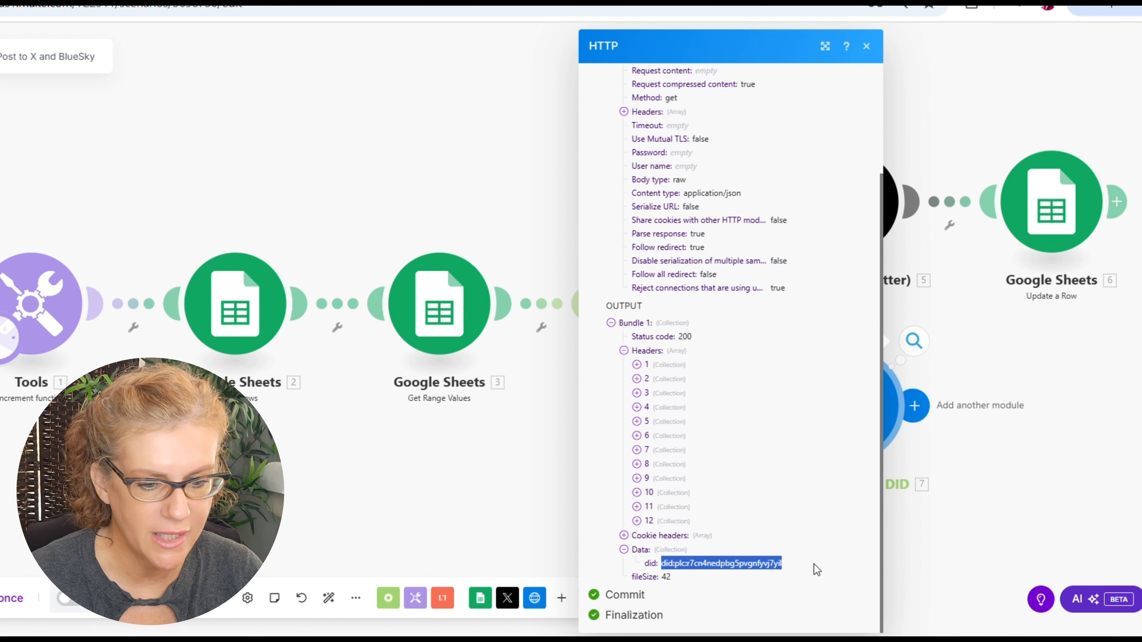
left_click(816, 568)
left_click(973, 513)
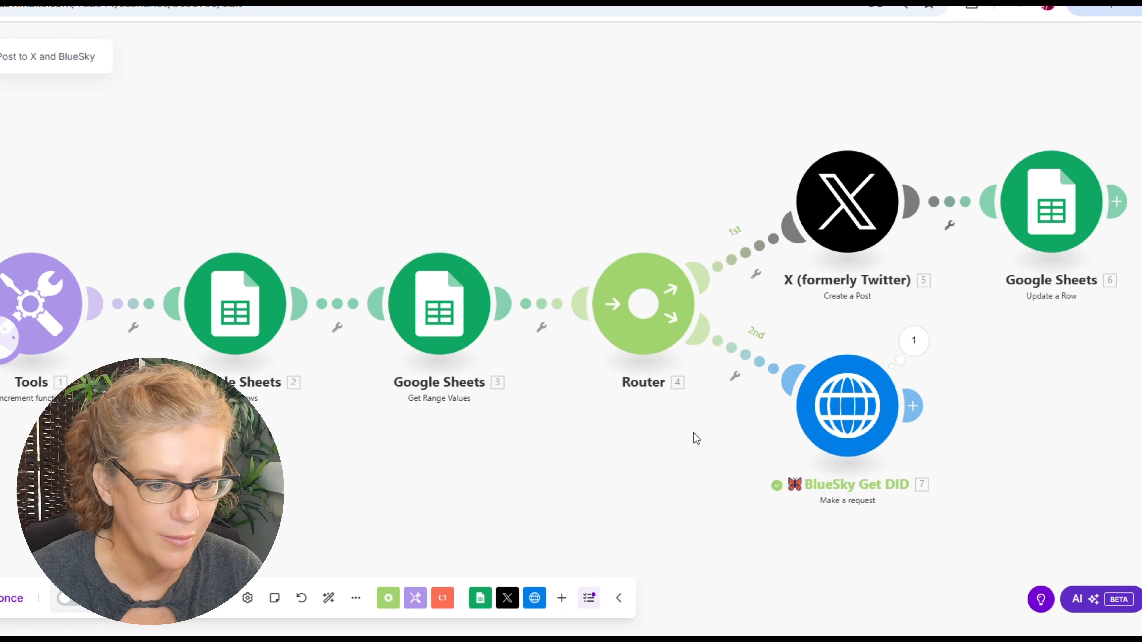
Clone the BlueSky Get DID module and connect the copy after the original on the second route
left_click_drag(696, 438, 454, 403)
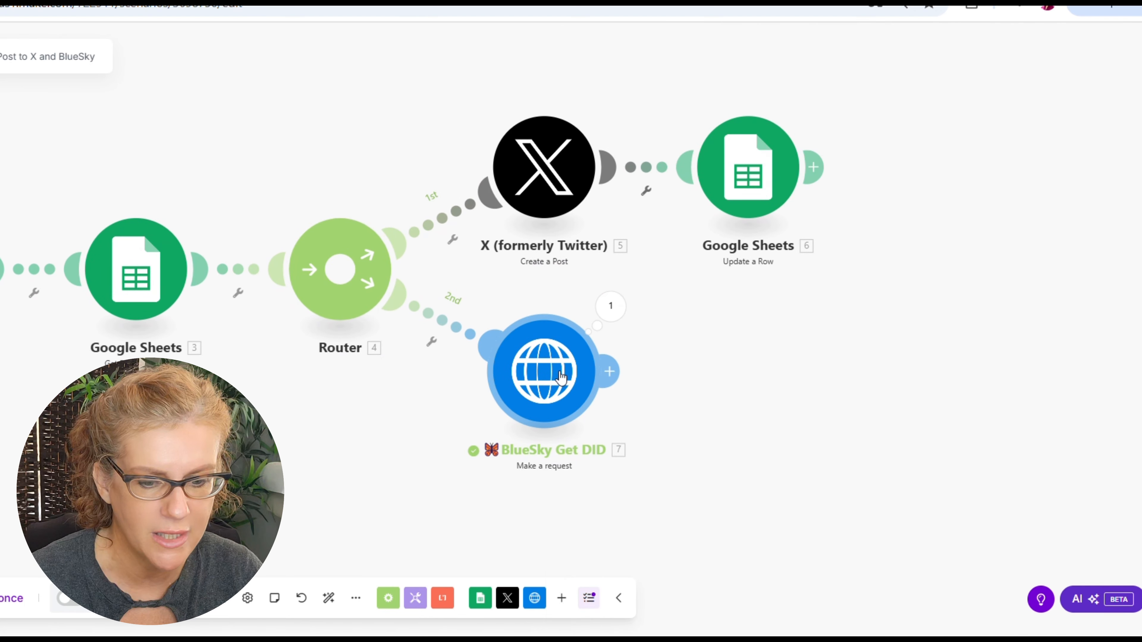
right_click(560, 376)
left_click(635, 471)
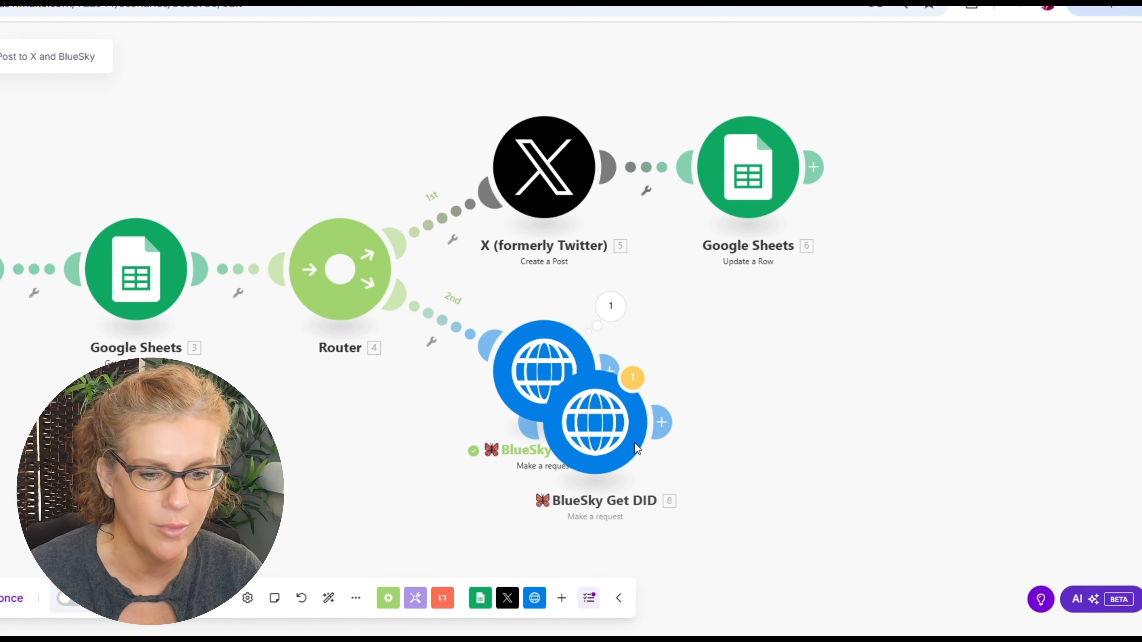
mouse_move(608, 431)
left_mouse_down()
mouse_move(754, 425)
mouse_move(772, 387)
left_mouse_up()
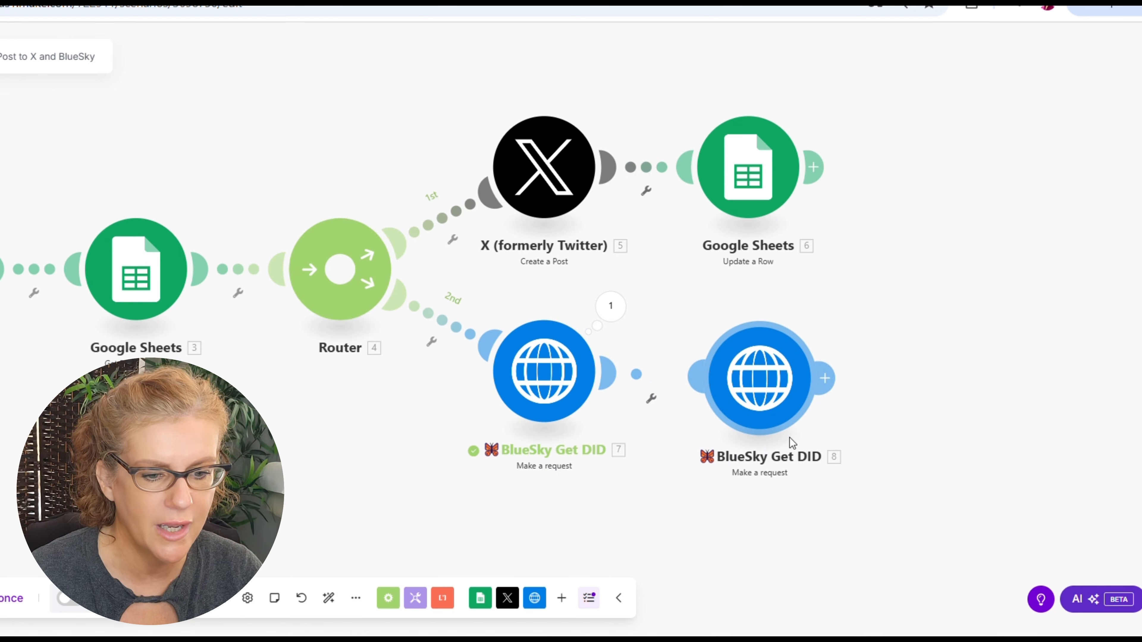
Rename the cloned module as BlueSky API Call, keeping the butterfly emoji in front
right_click(780, 464)
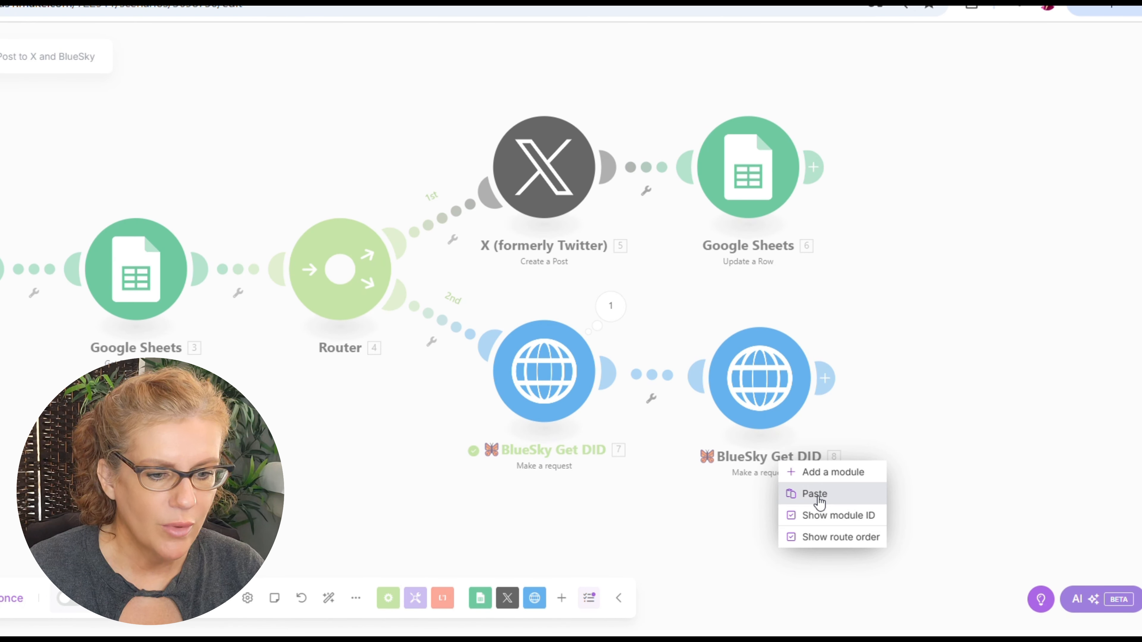
right_click(757, 390)
left_click(671, 284)
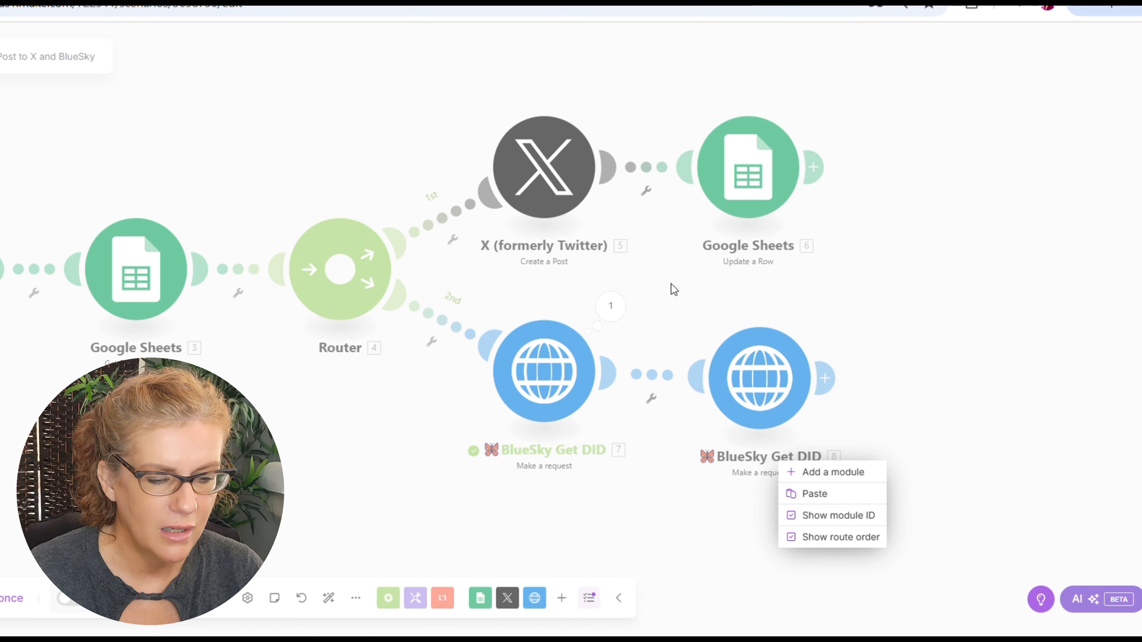
right_click(757, 380)
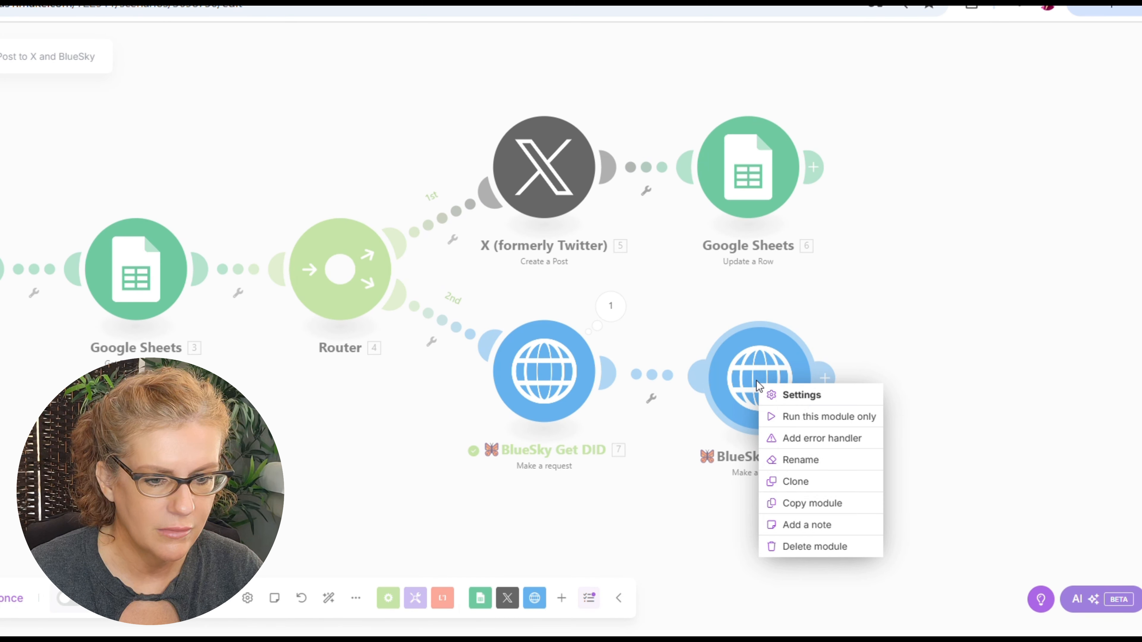
left_click(799, 466)
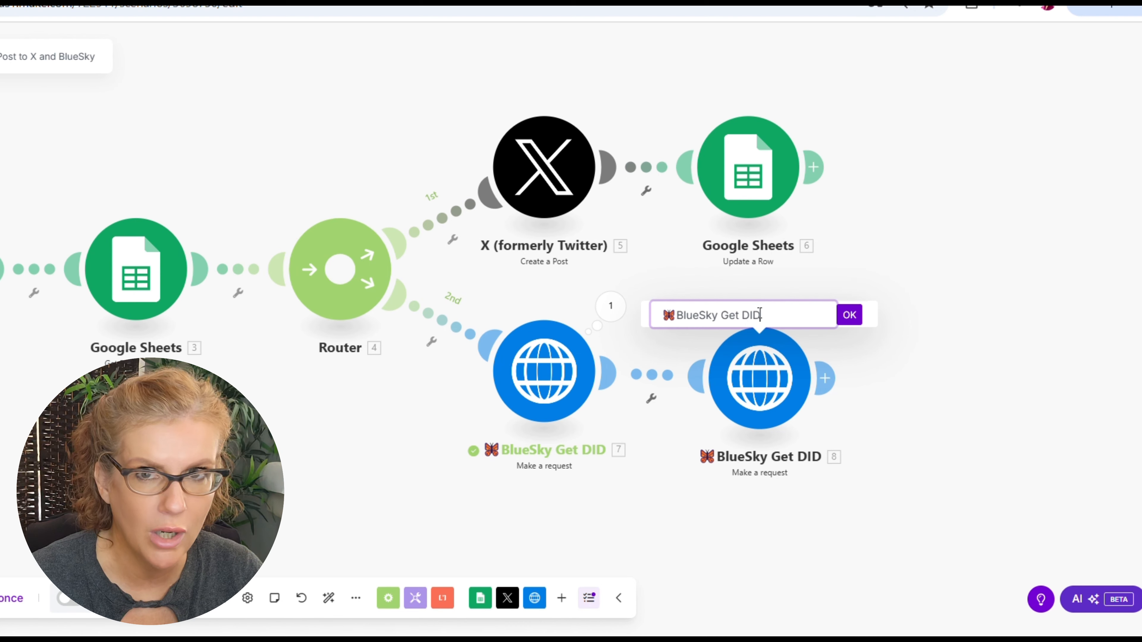
left_click_drag(760, 314, 722, 314)
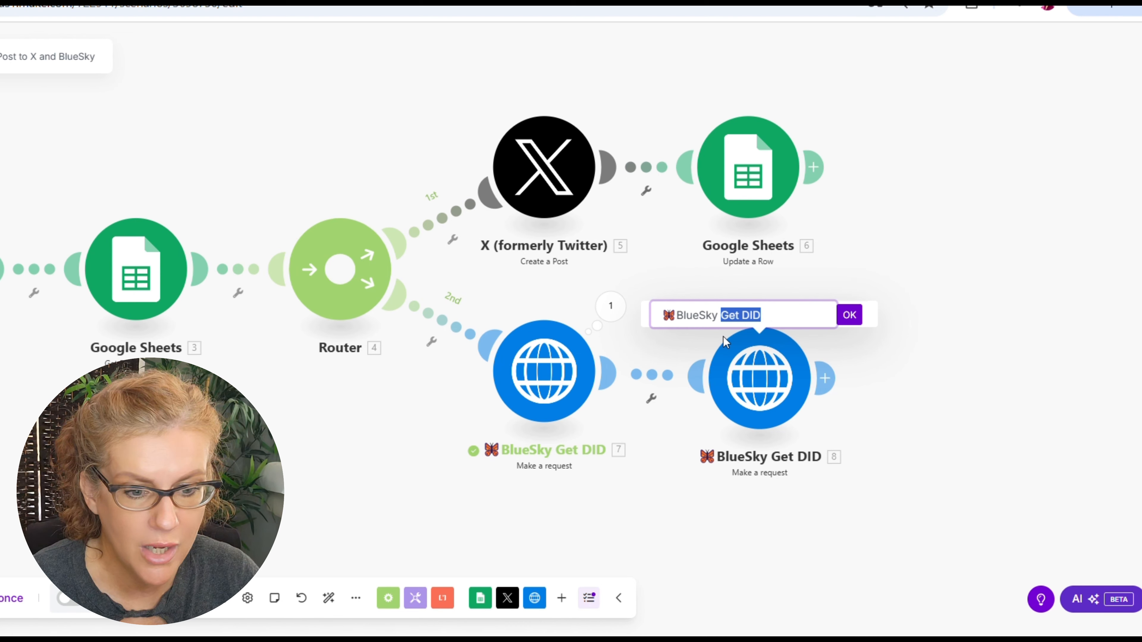
type("API Call")
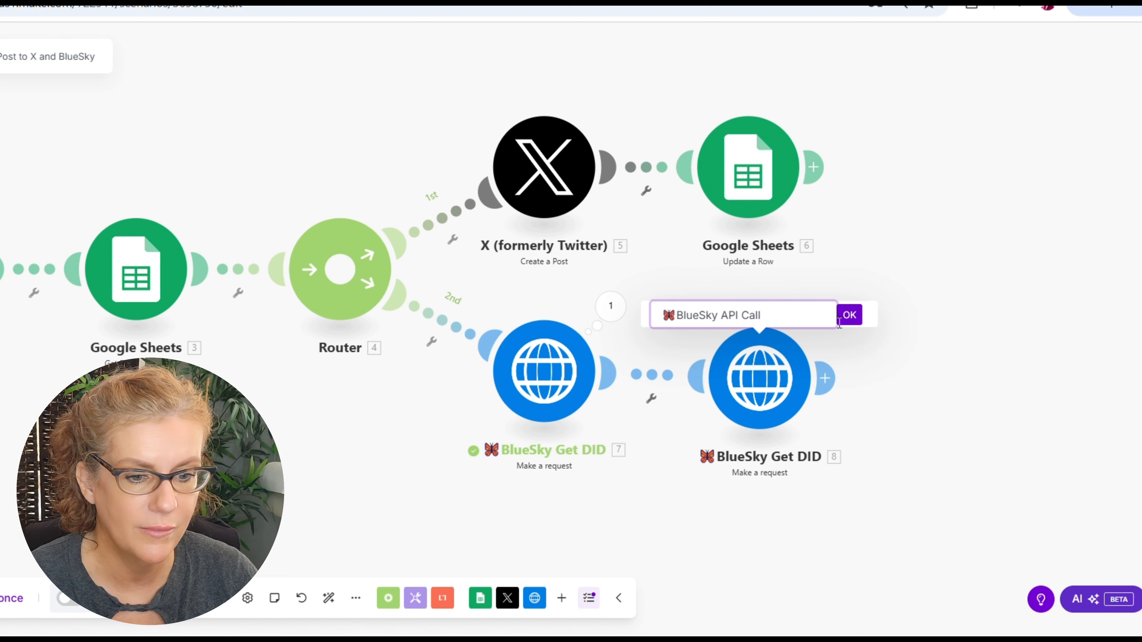
left_click(849, 319)
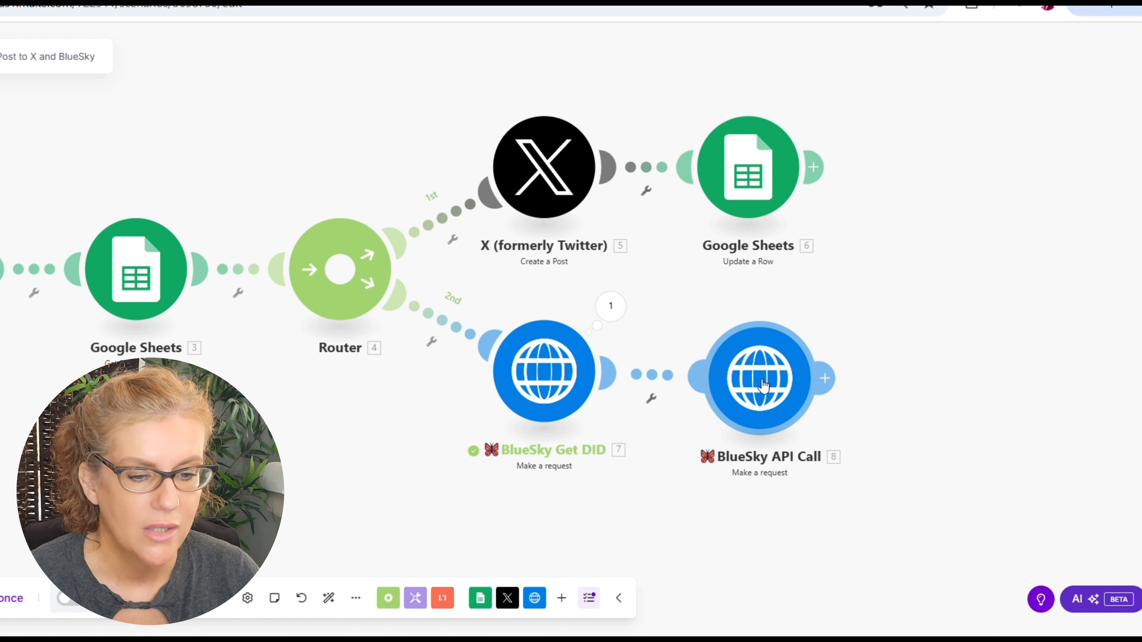
left_click(784, 391)
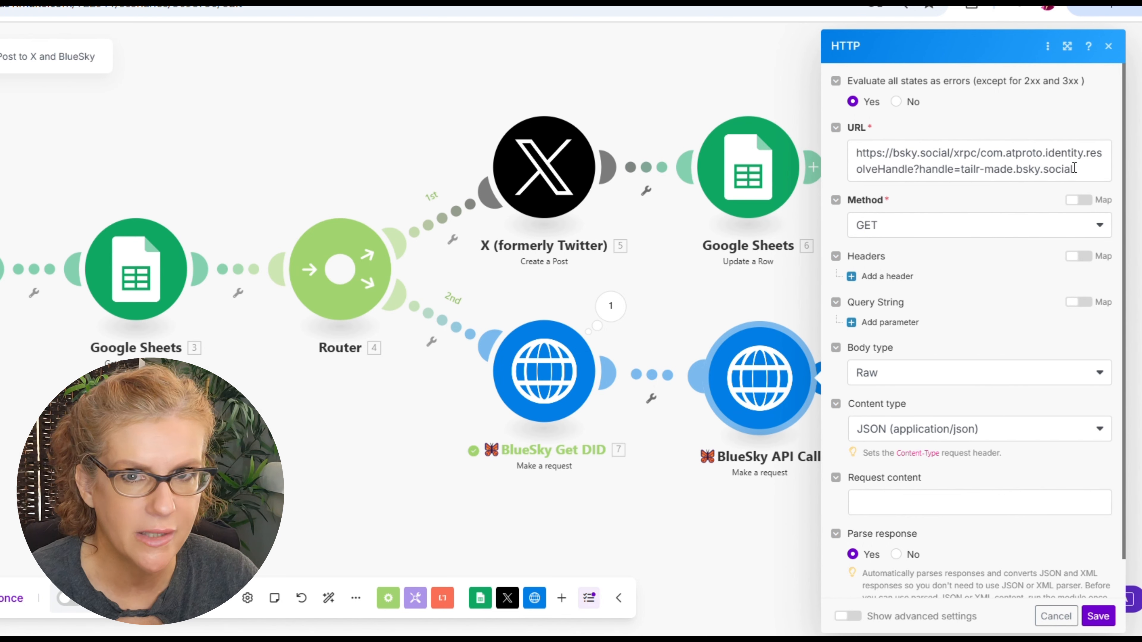
left_click_drag(1079, 170, 949, 151)
type("com.server.create session")
left_click(952, 204)
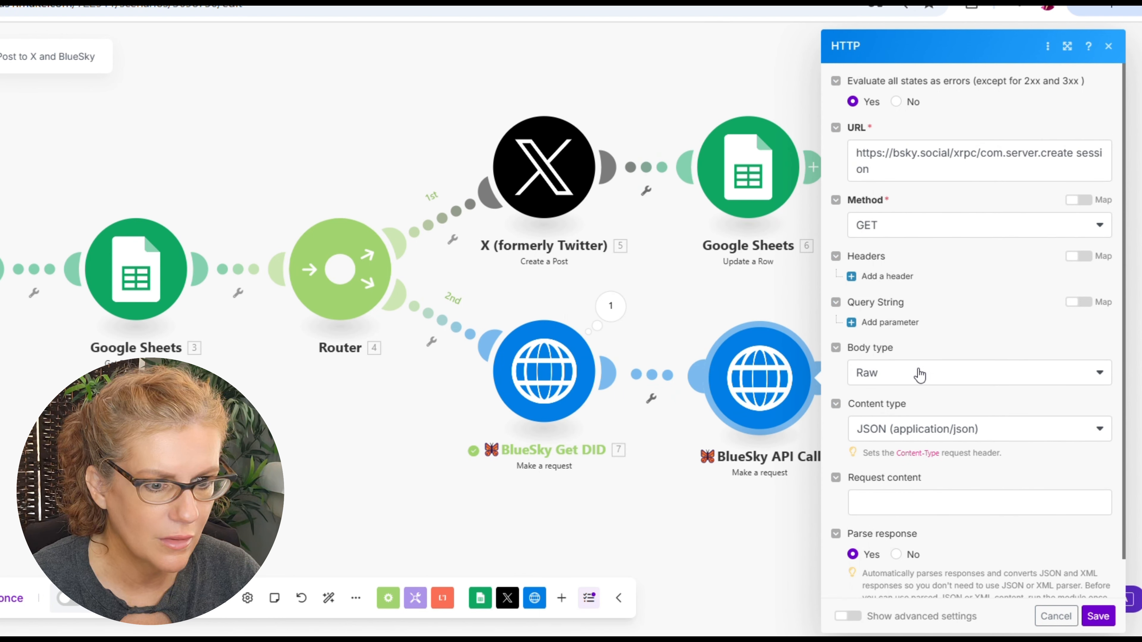
left_click(895, 233)
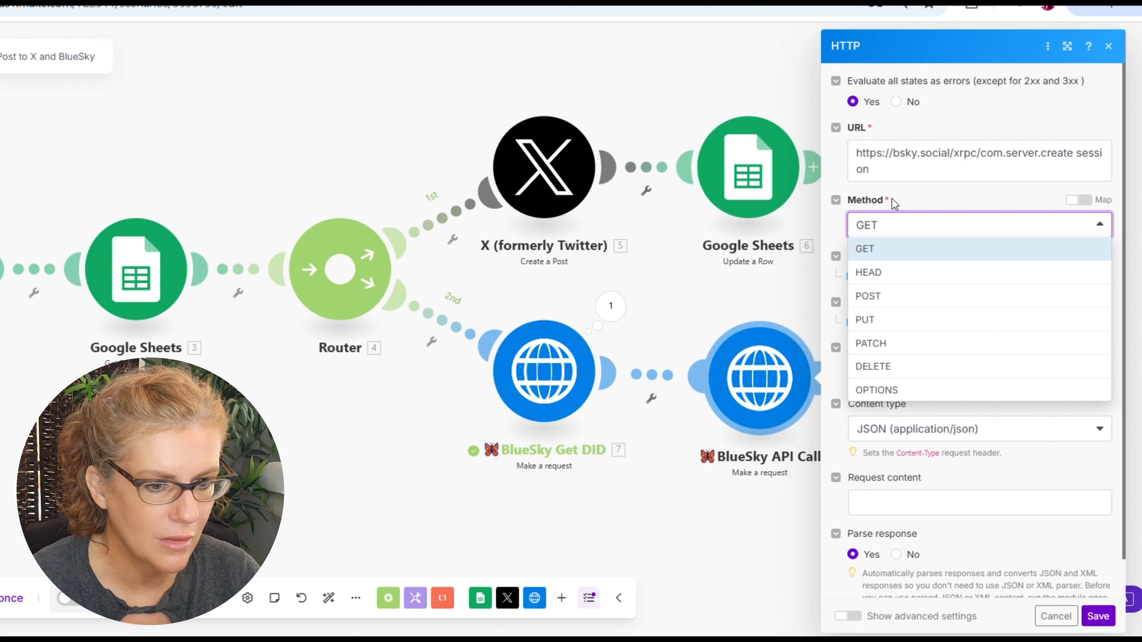
left_click(883, 297)
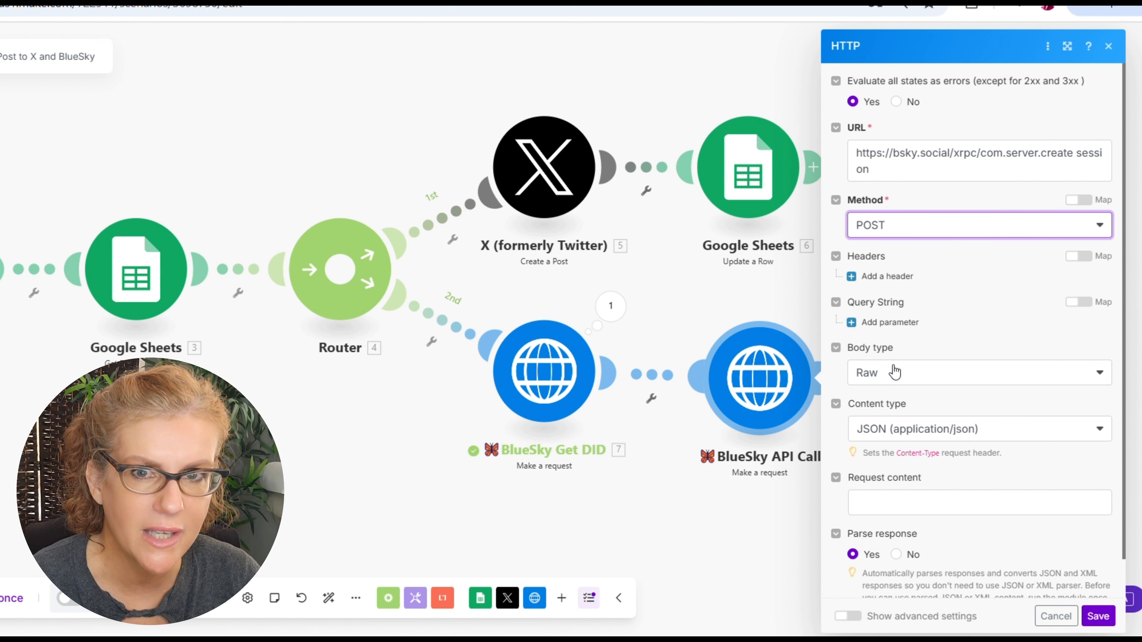
Start the BlueSky API Call module's request content with an opening brace and an "Identifier" key mapped to the Get DID module's did value
scroll(893, 439, "down", 1)
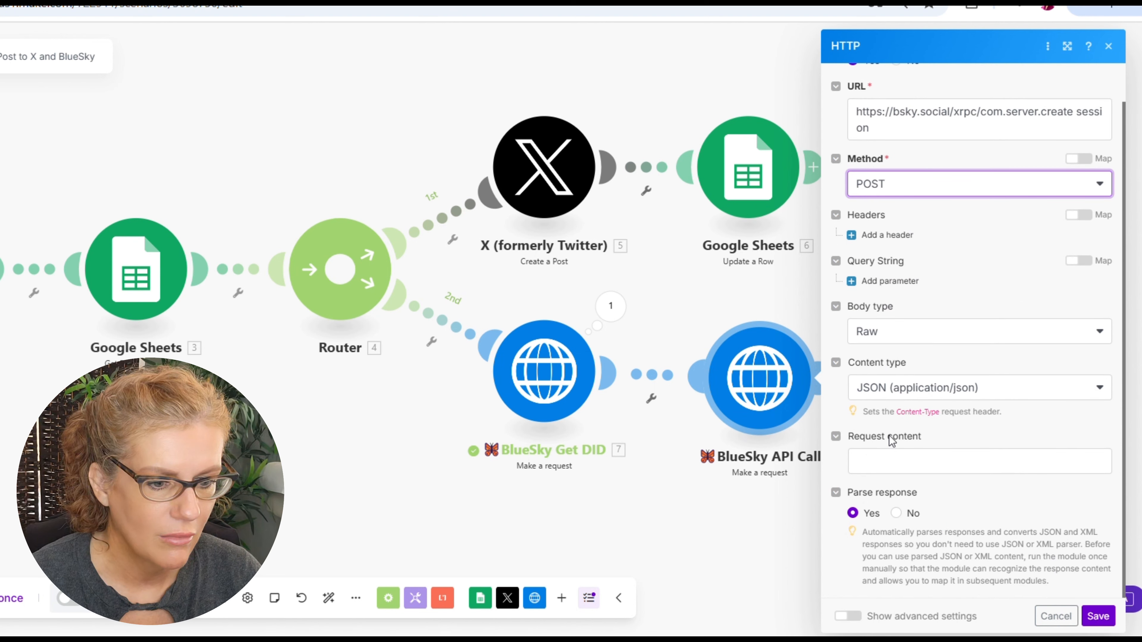
left_click(894, 452)
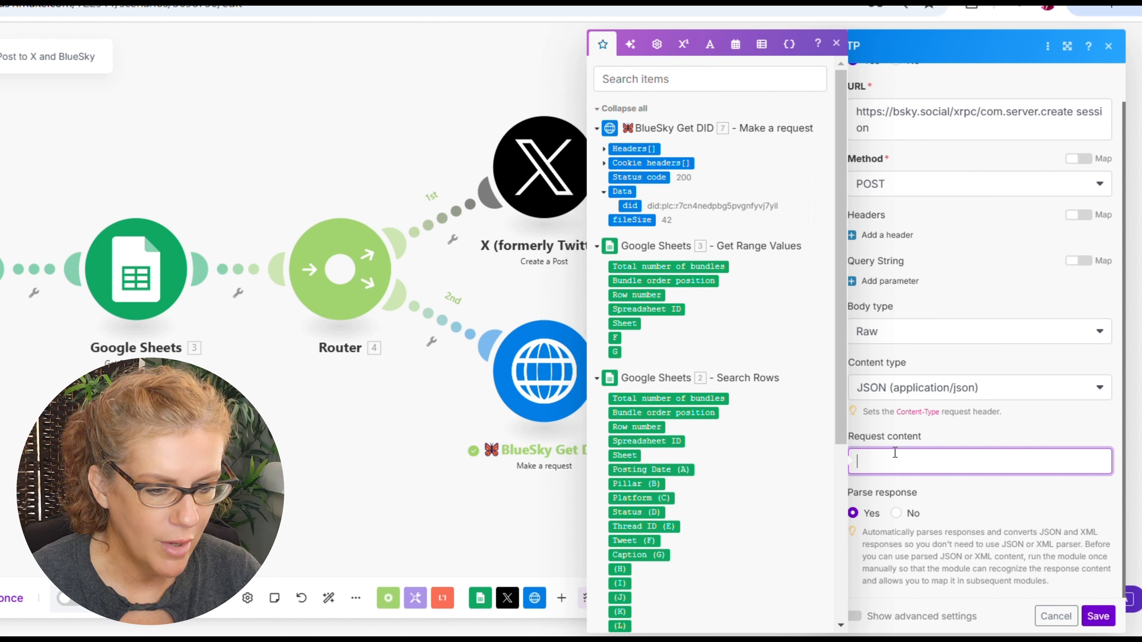
type("{")
key("Return")
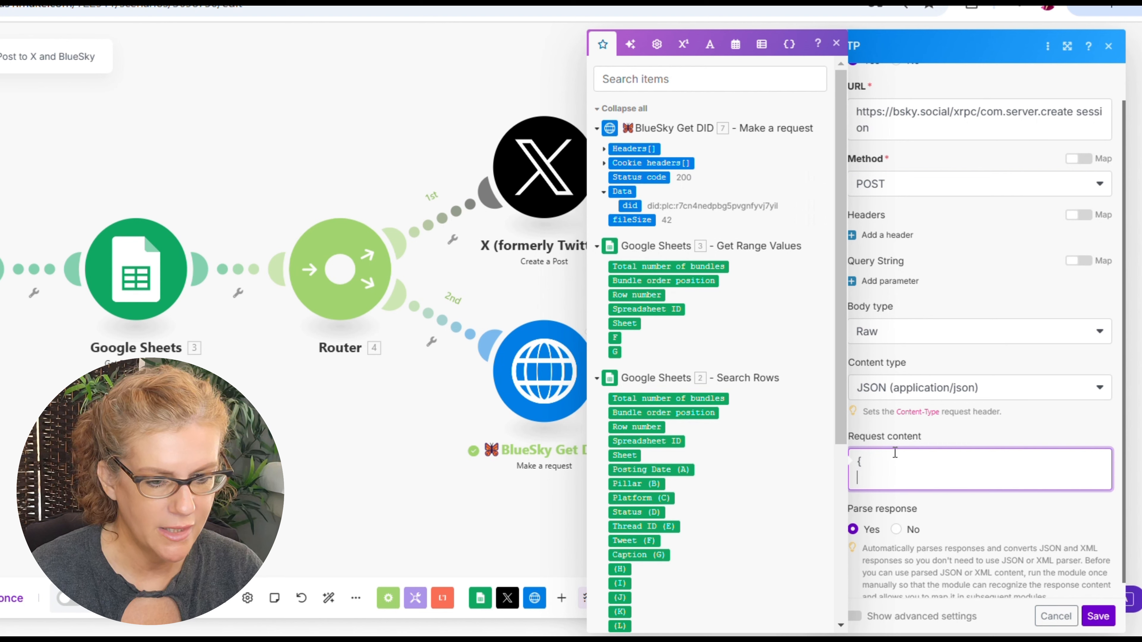
type("\"")
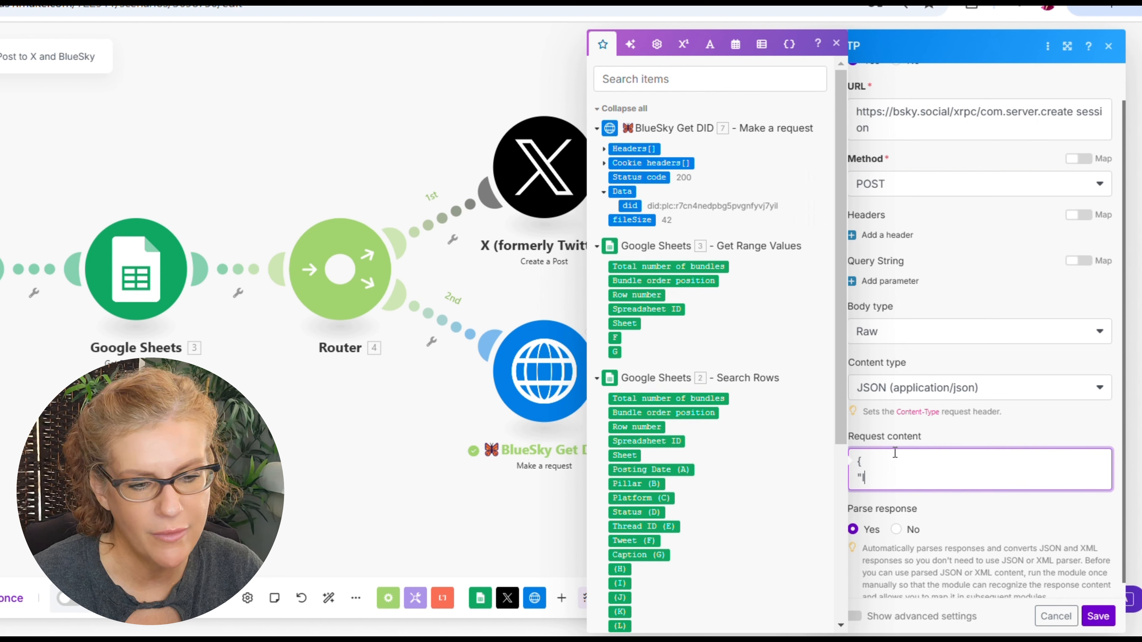
type("Identifi")
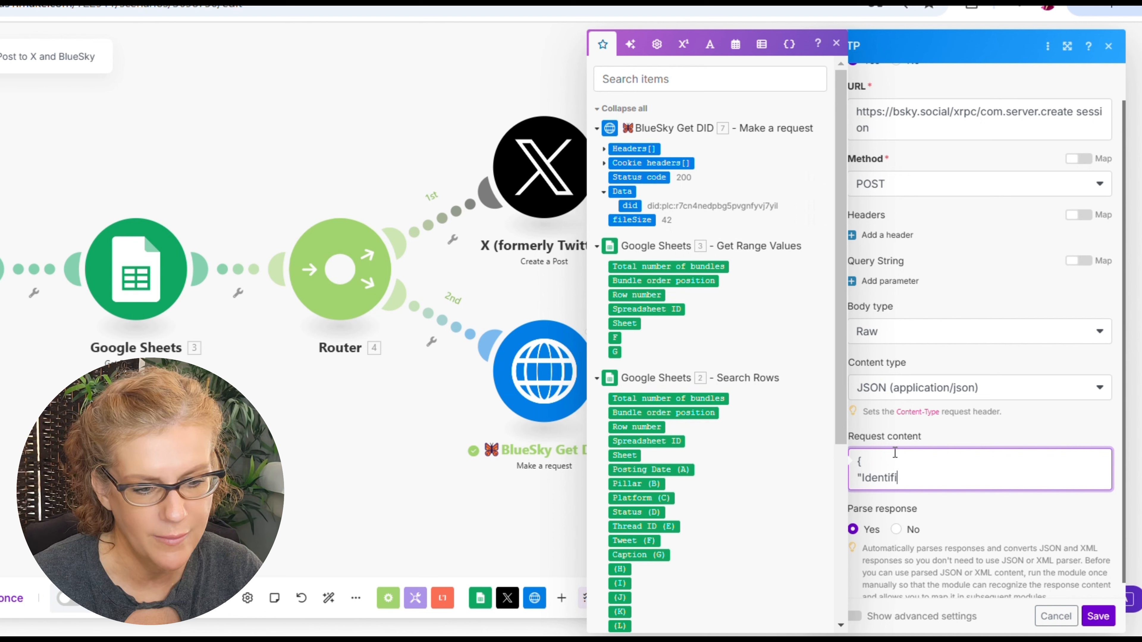
type("er\":")
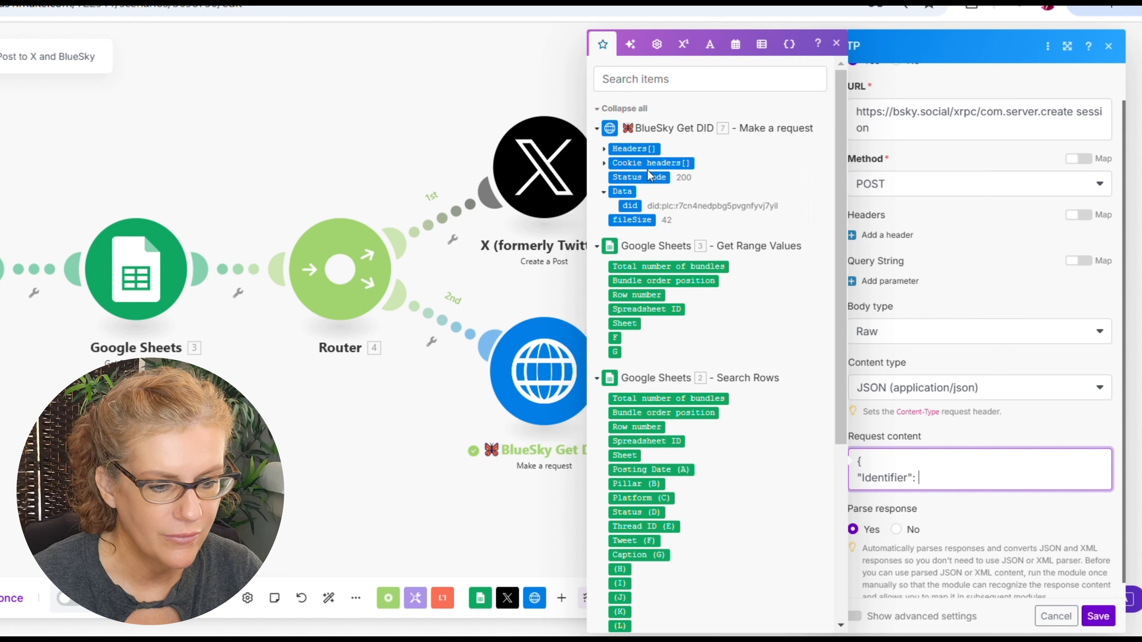
left_click(634, 207)
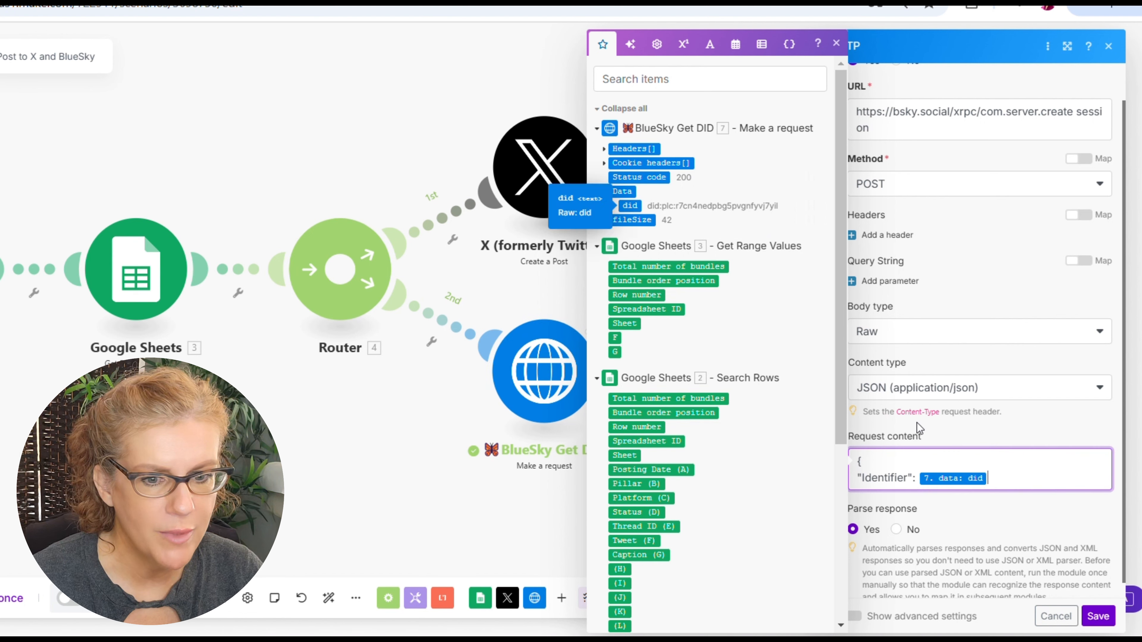
Add a "password" key on a new line of the request content and paste the account's password as its value
key("Return")
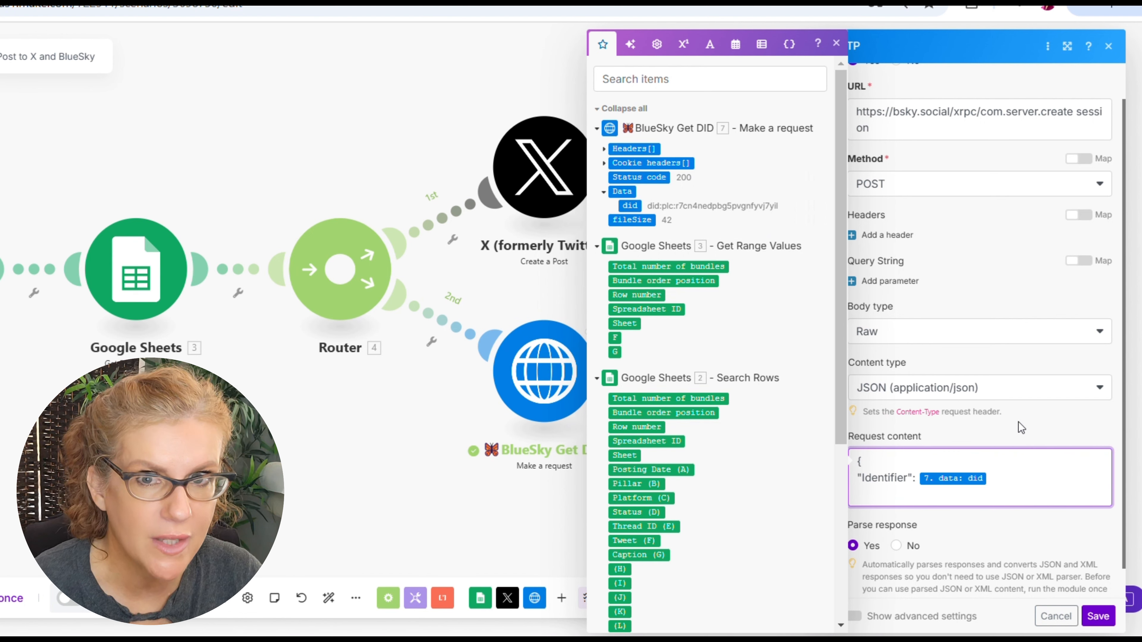
type("\"pa")
key("BackSpace")
key("BackSpace")
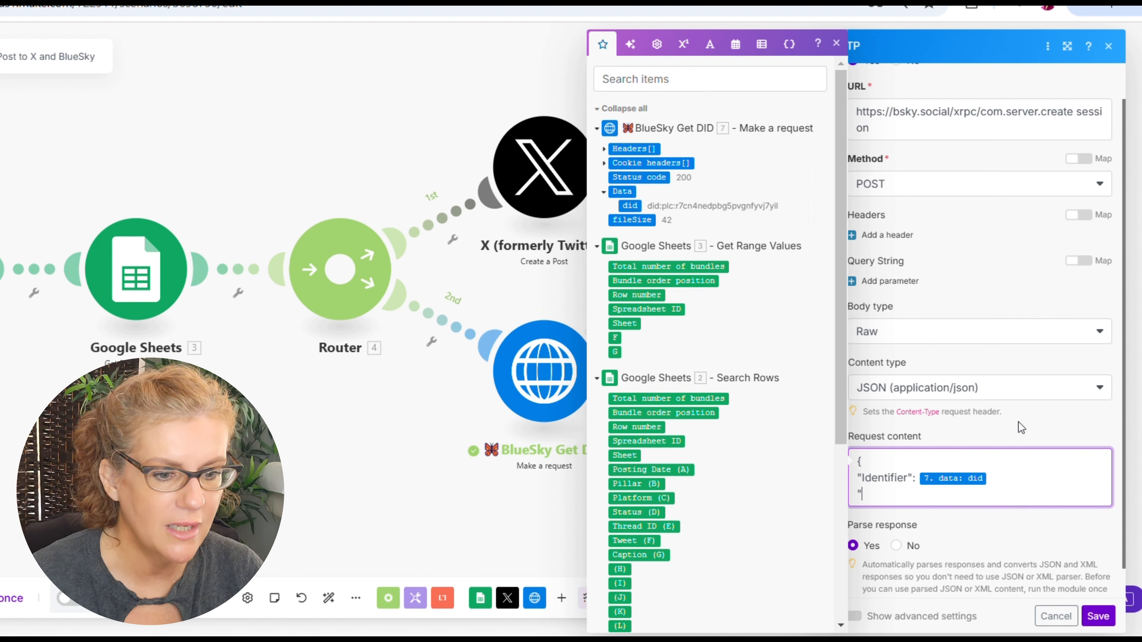
type("P")
key("BackSpace")
type("p")
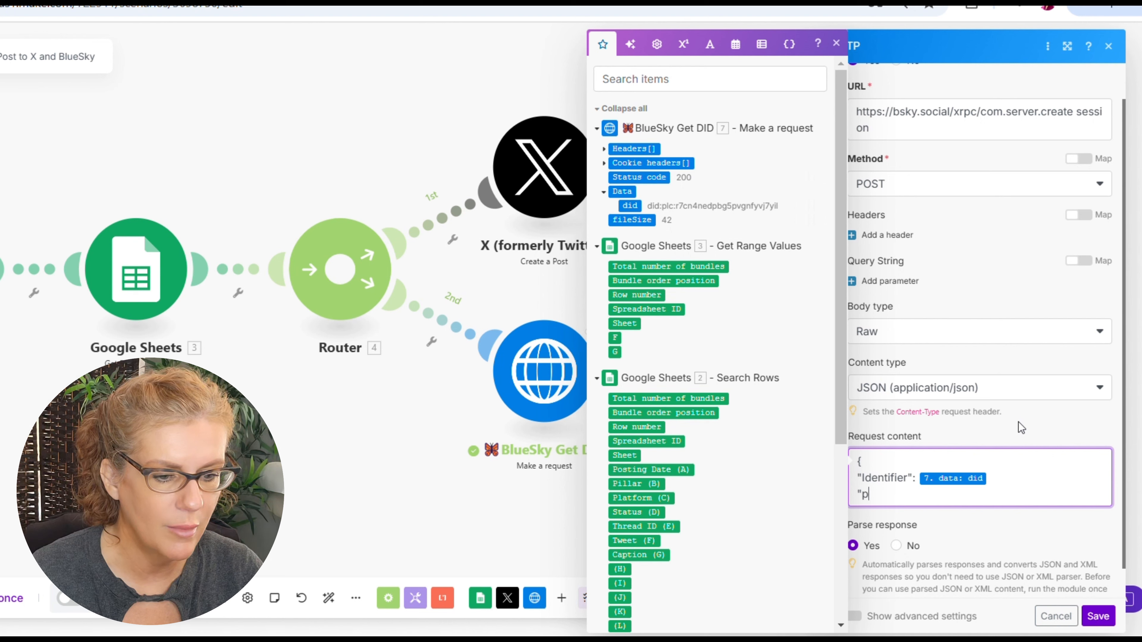
type("assword")
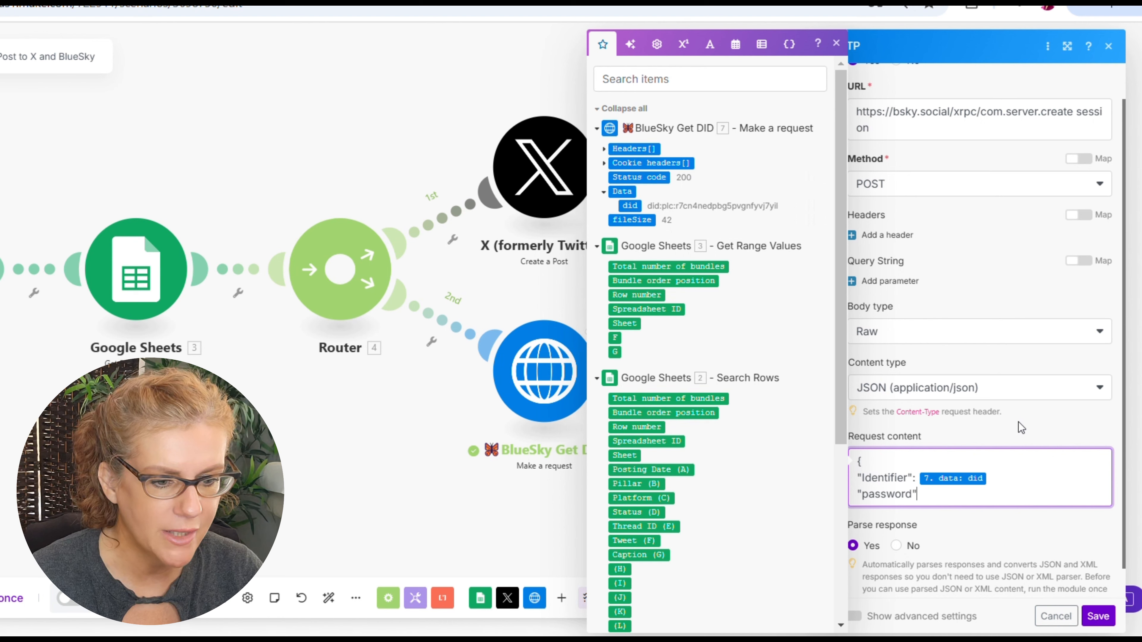
type("\"\"")
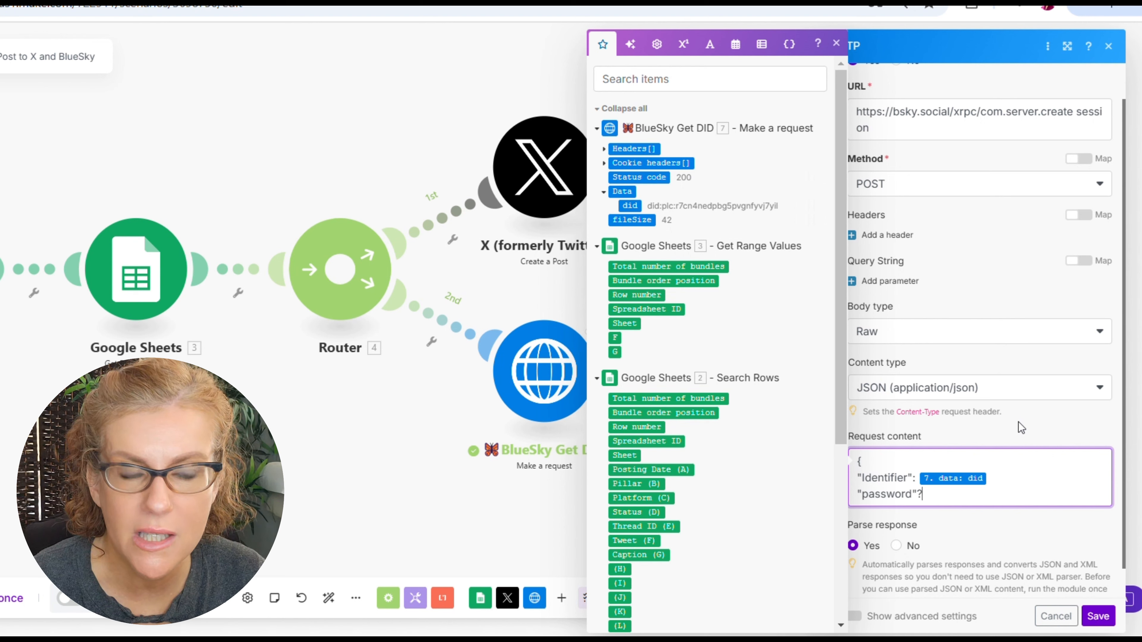
key("BackSpace")
key("BackSpace")
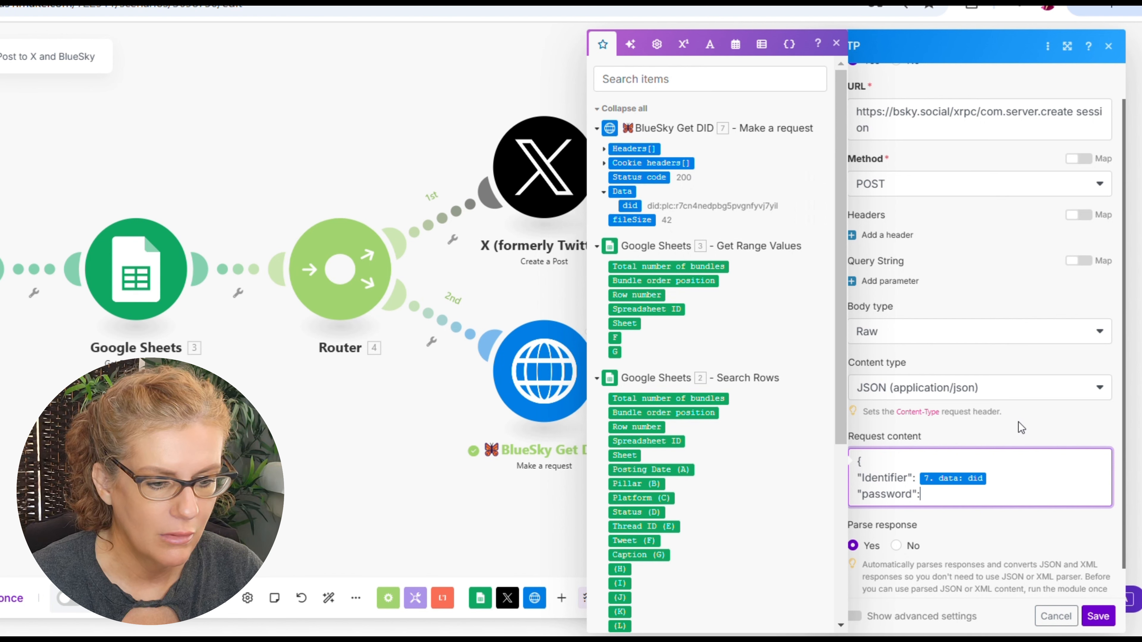
key("ctrl+v")
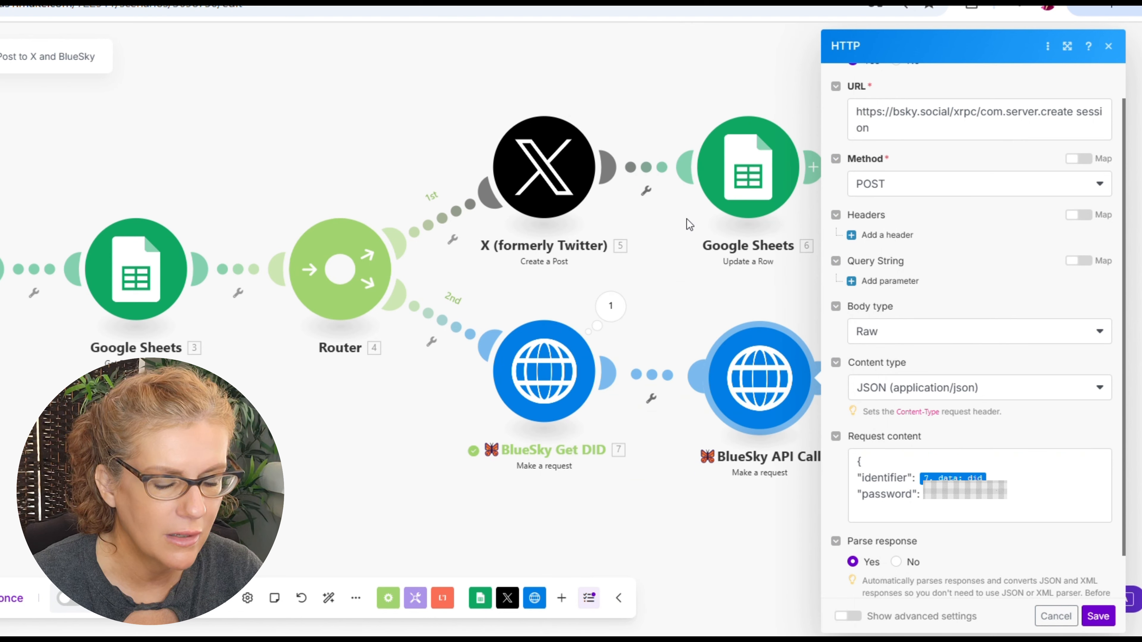
Close the JSON with a brace, wrap the mapped did value in double quotes, and save the BlueSky API Call module
left_click(906, 504)
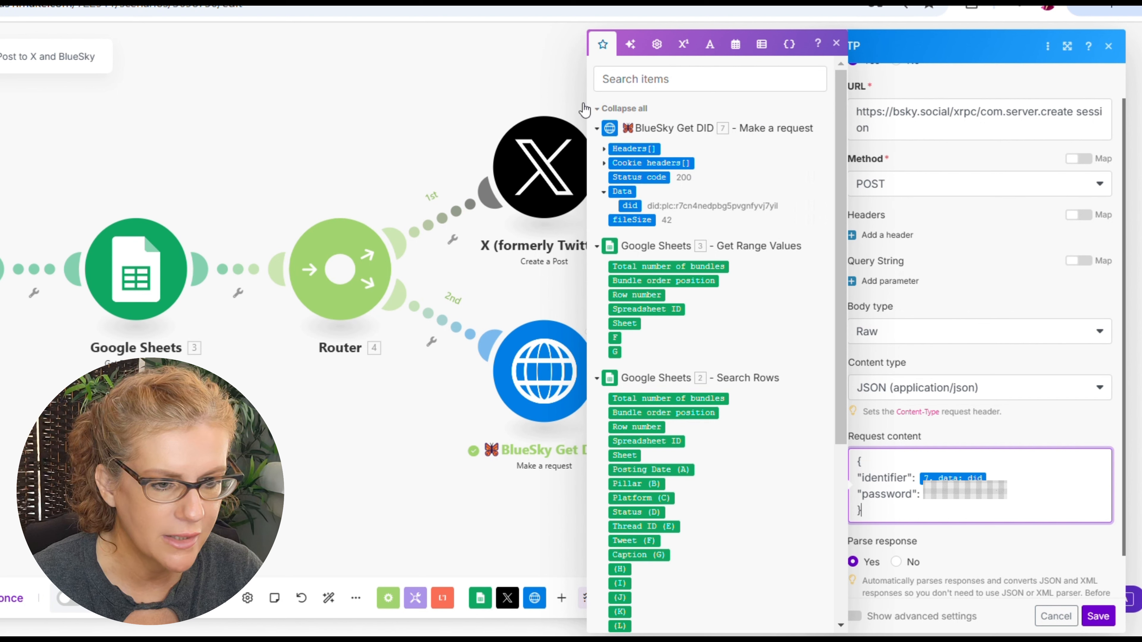
left_click(387, 117)
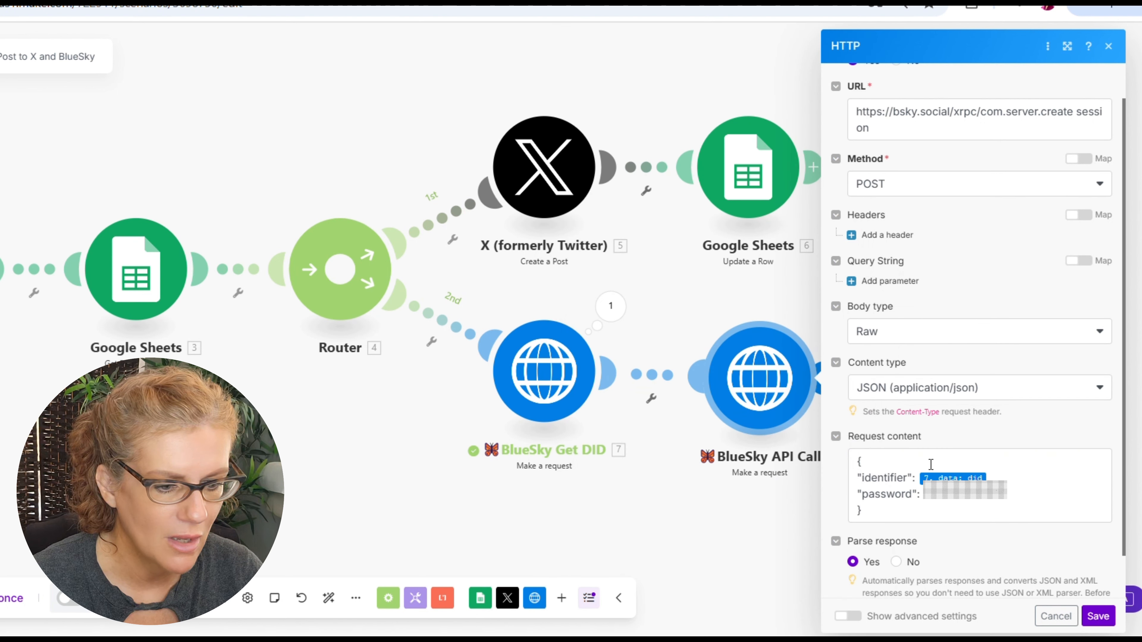
left_click(944, 468)
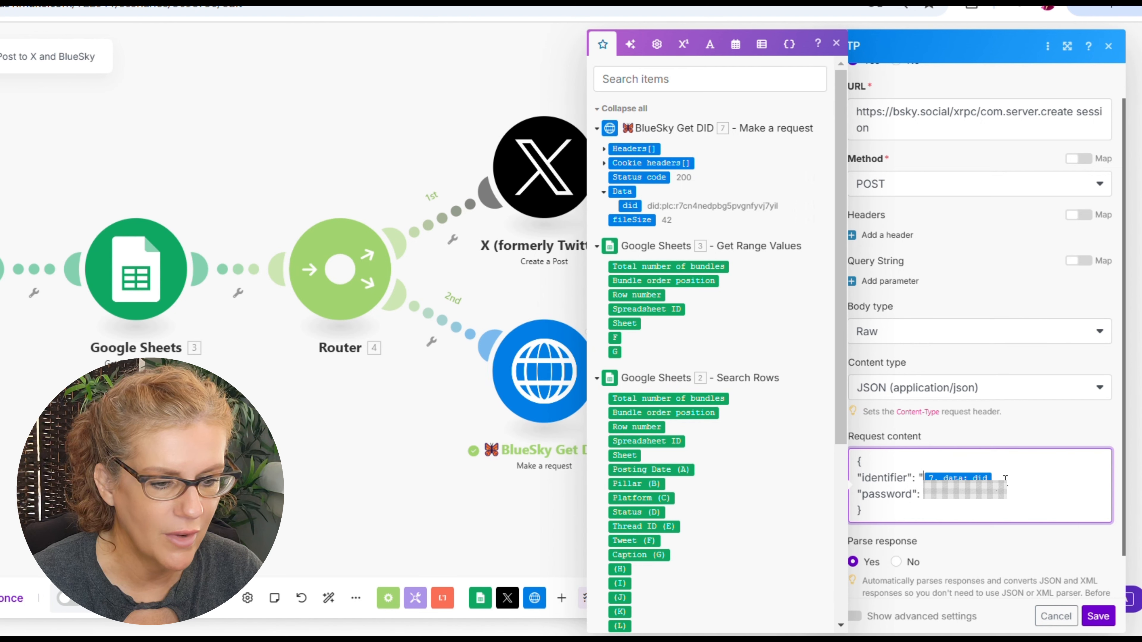
type("\"")
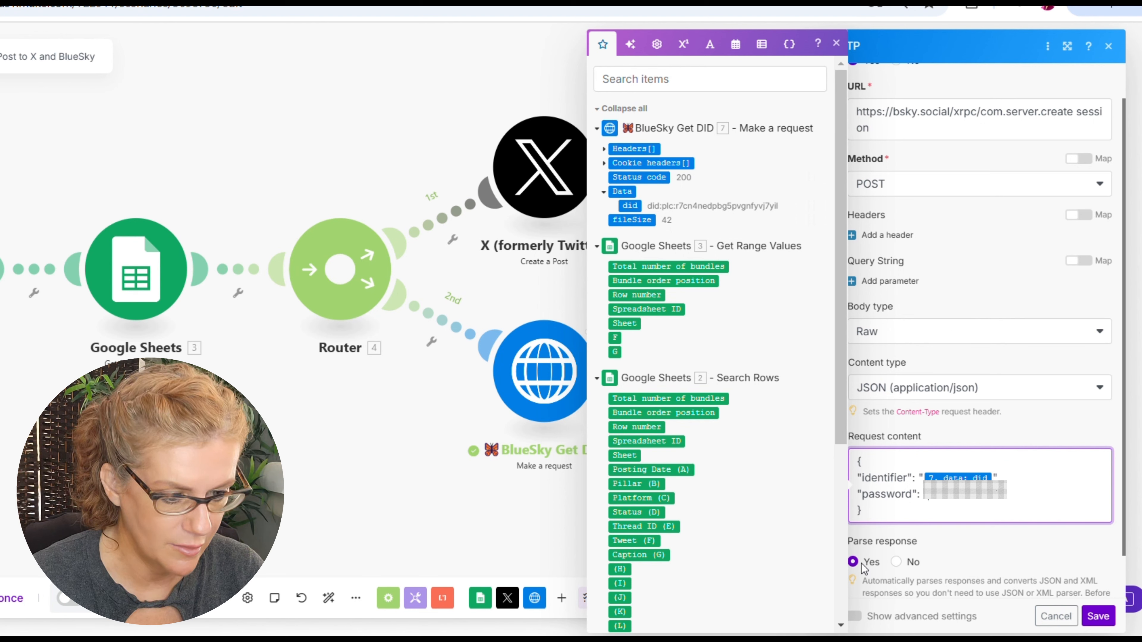
left_click(1098, 616)
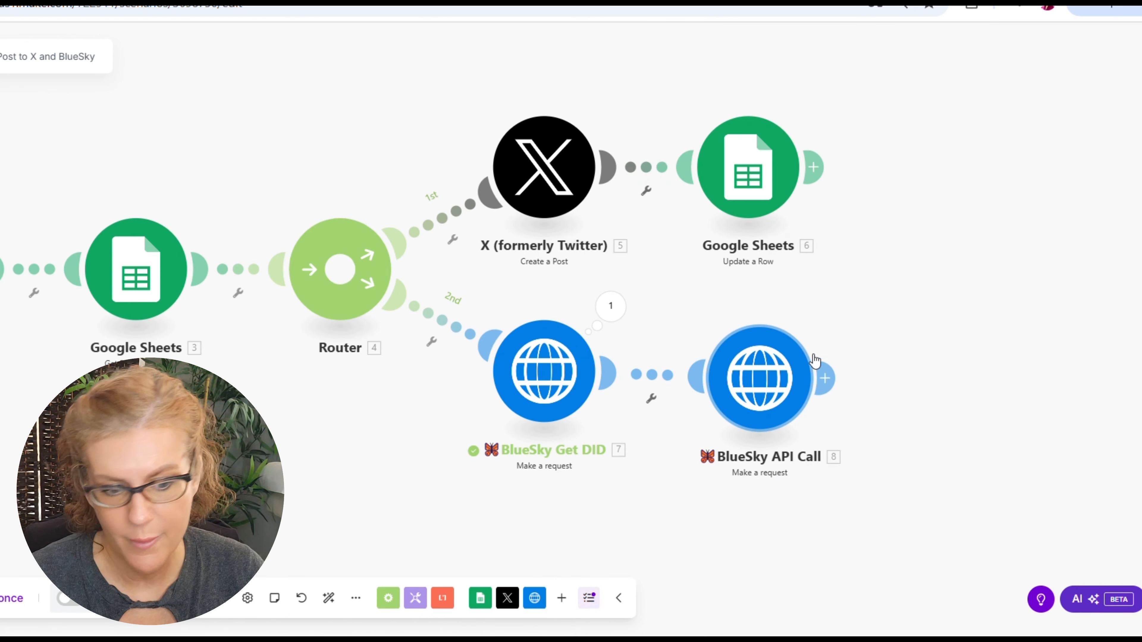
Clone the BlueSky API Call module and place the copy after the original at the end of the second route
right_click(754, 393)
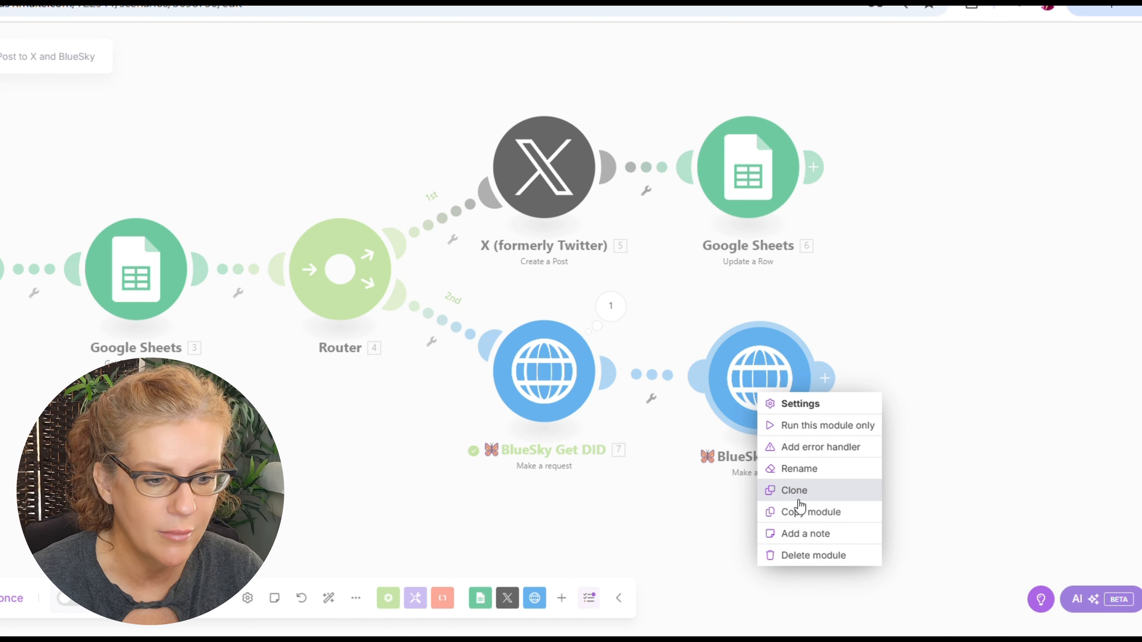
left_click(795, 491)
left_click(969, 395)
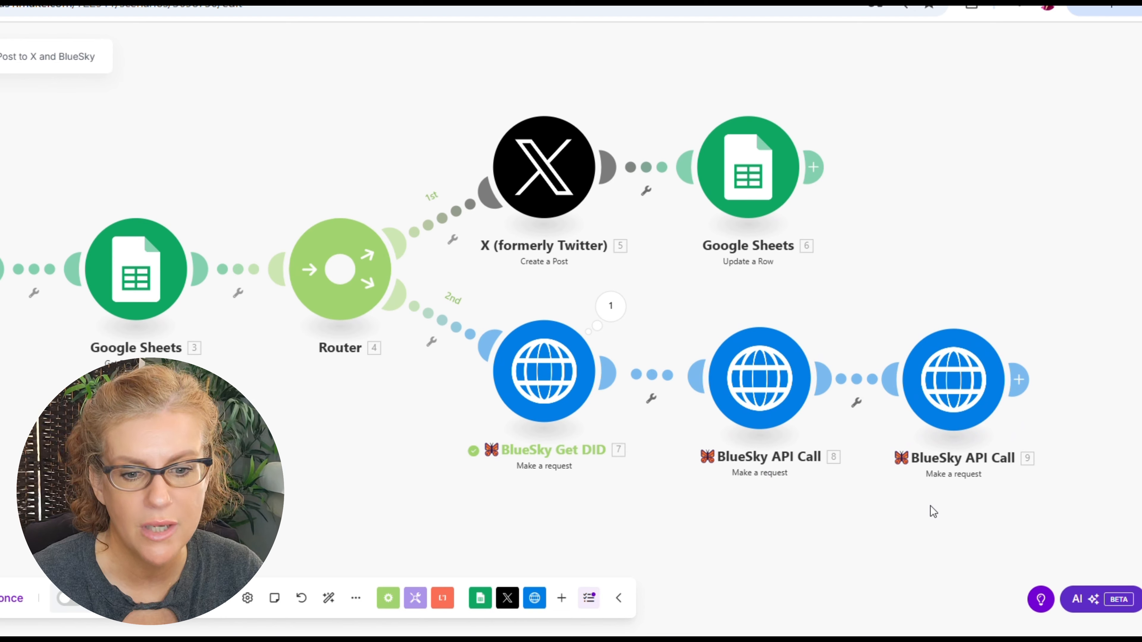
Rename the second BlueSky API Call module as BlueSky Post, keeping the butterfly emoji in front
left_click_drag(901, 507, 553, 487)
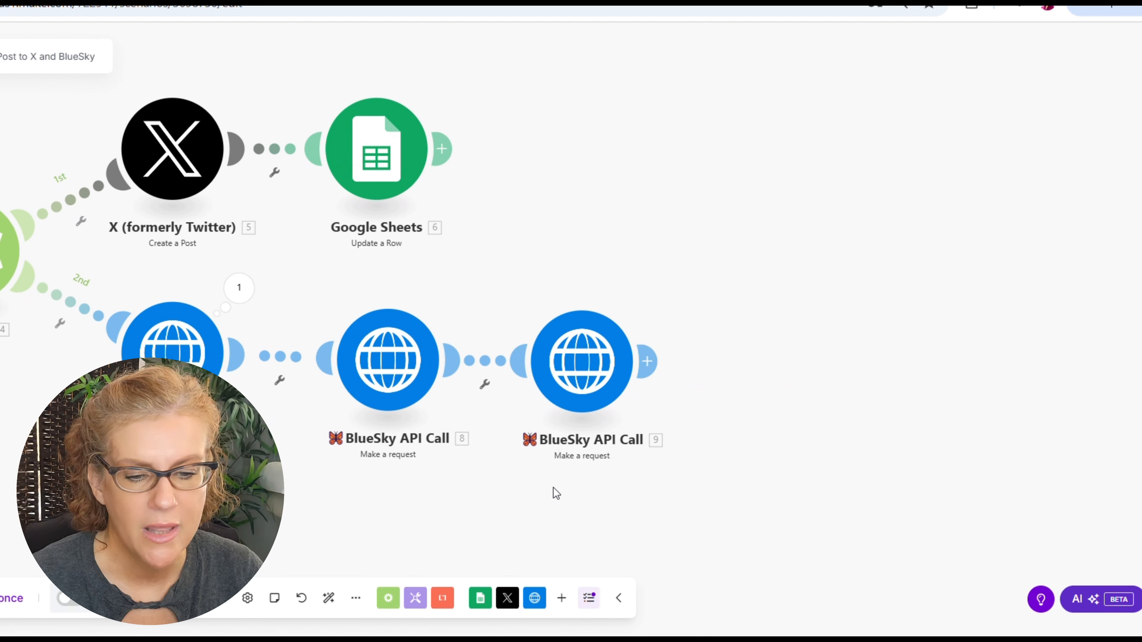
left_click(592, 428)
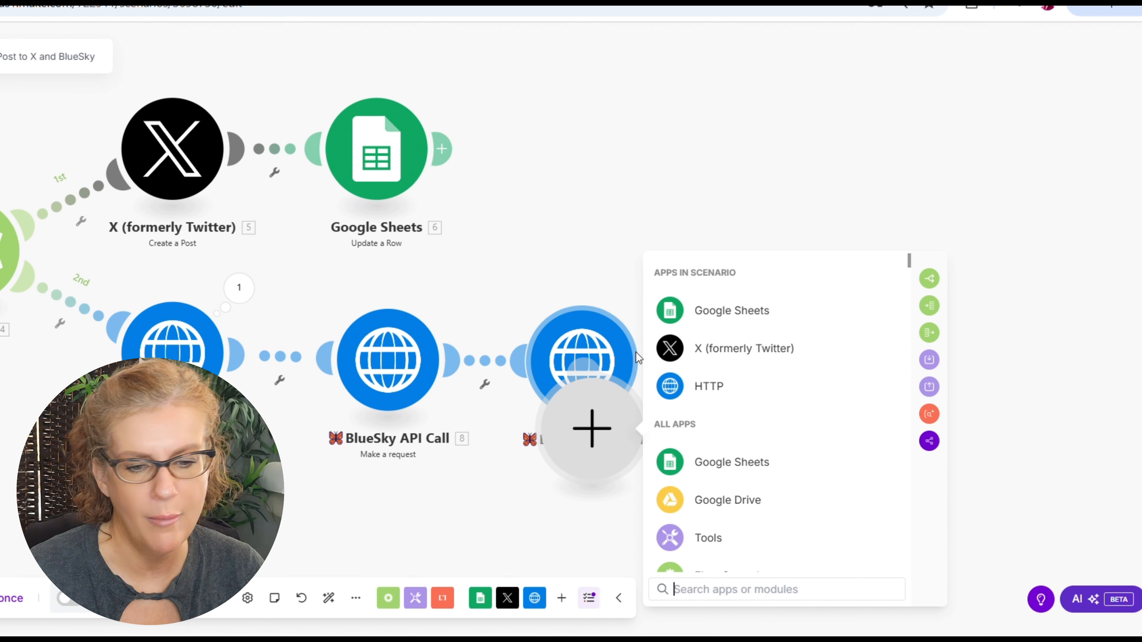
left_click(550, 189)
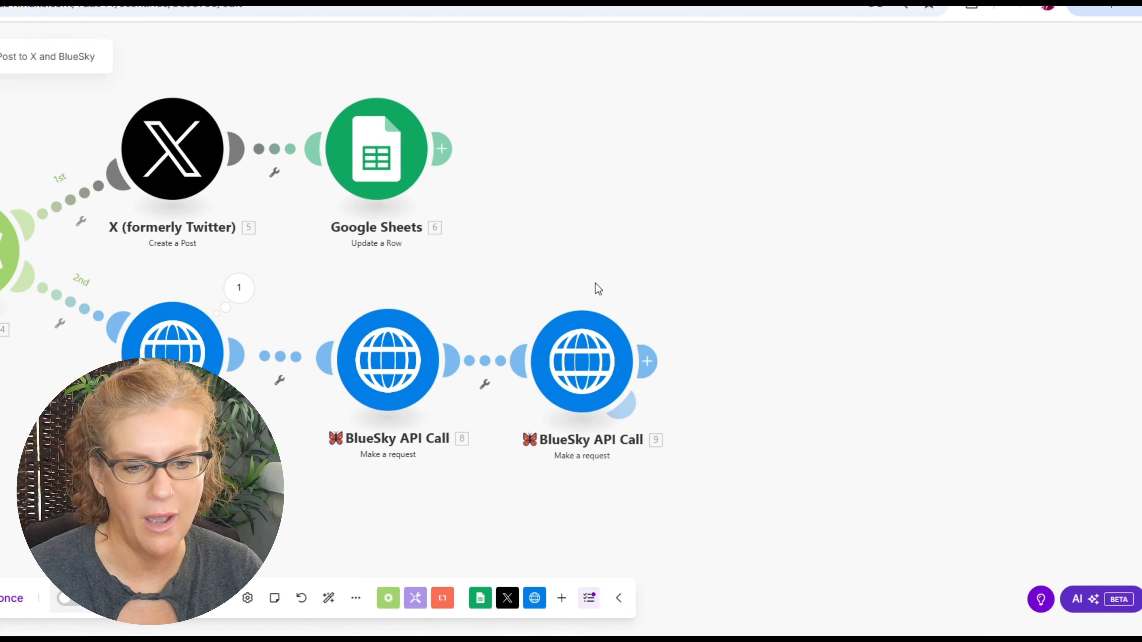
right_click(589, 376)
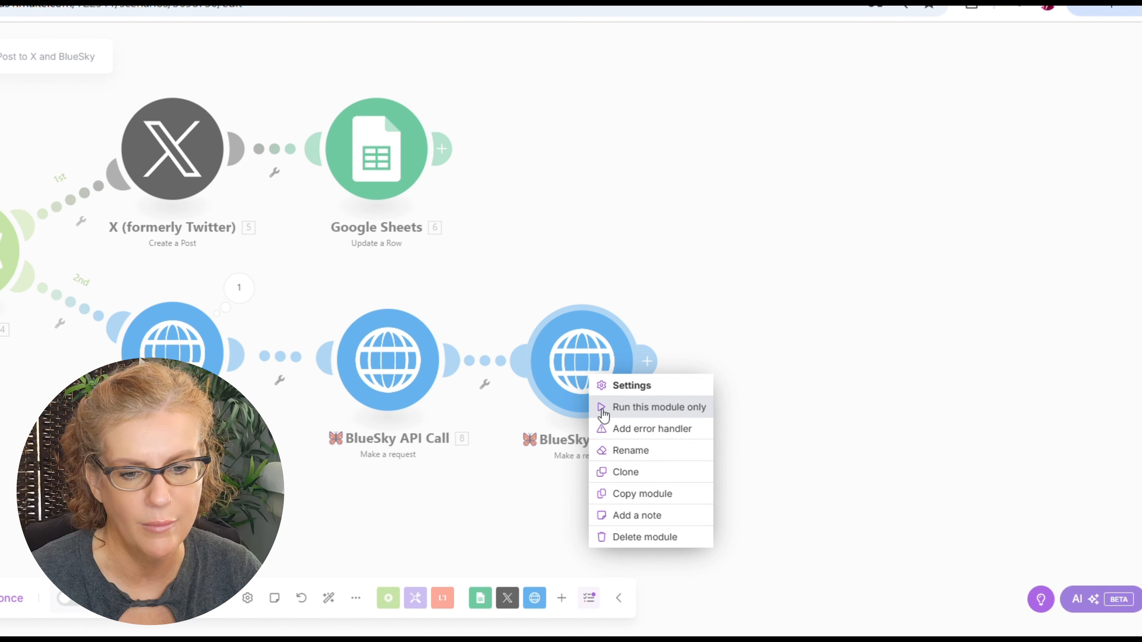
left_click(630, 450)
left_click_drag(591, 298, 500, 298)
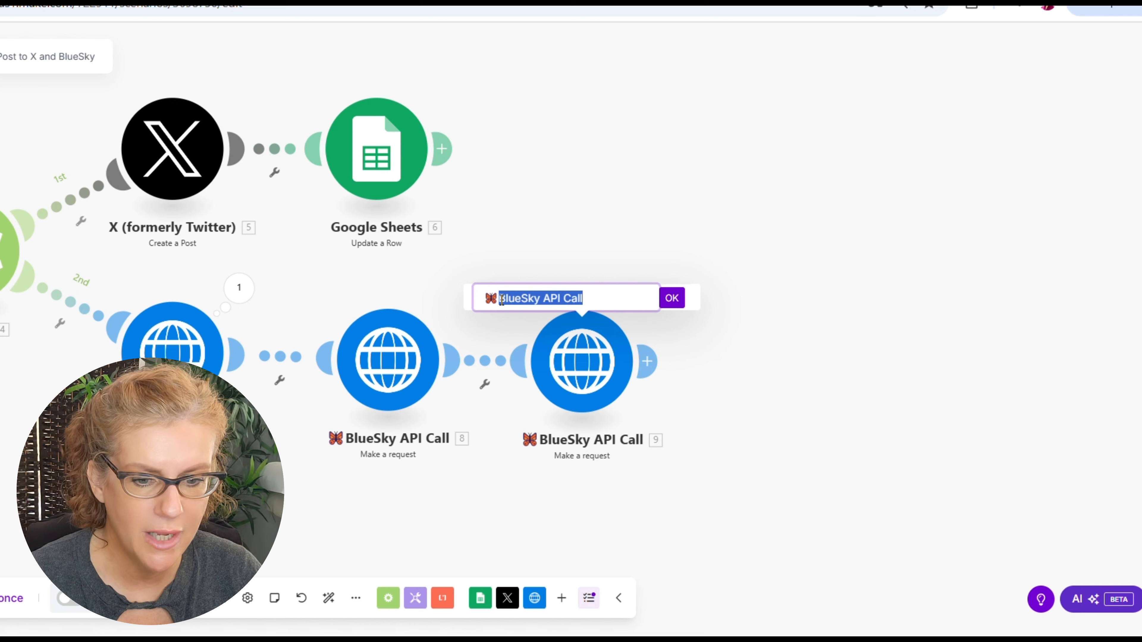
type("Blue")
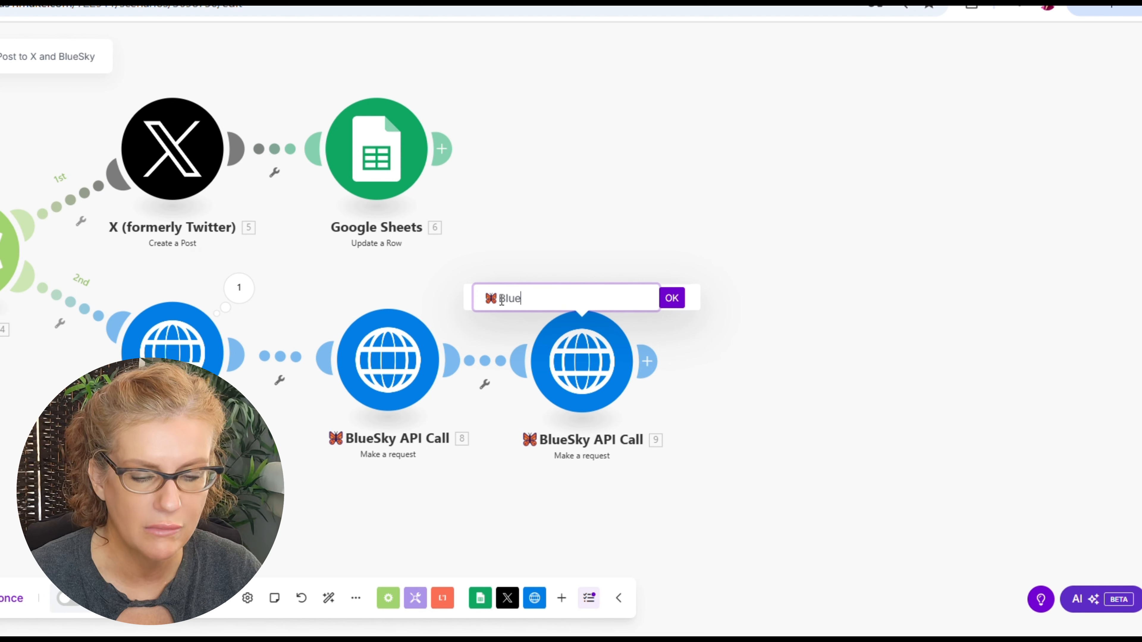
type("Sky Post")
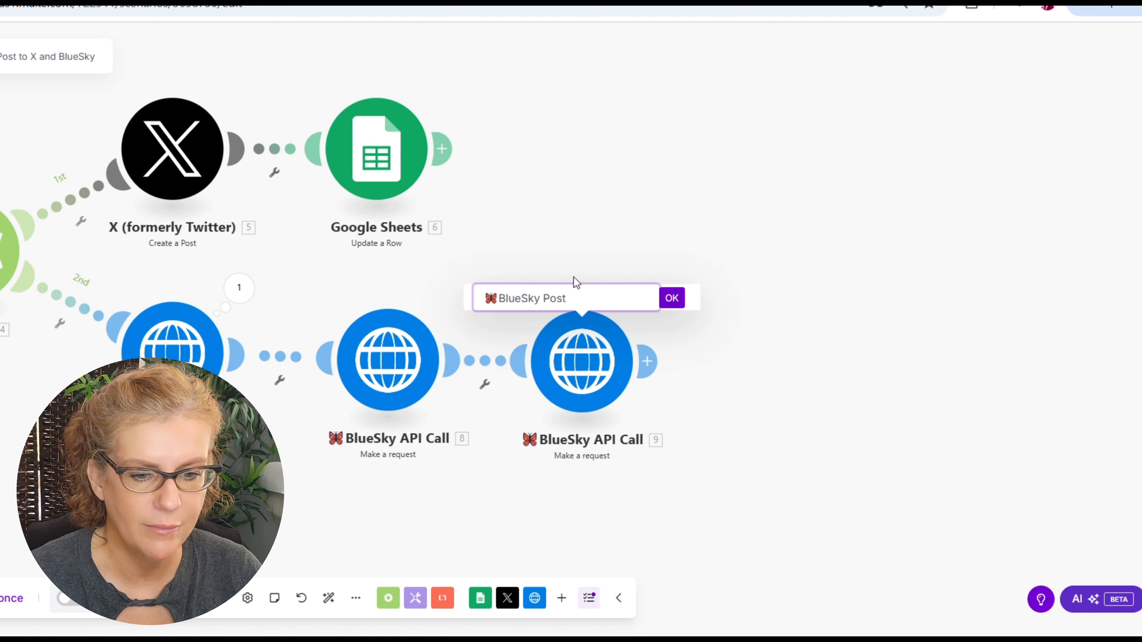
key("ctrl+shift+Left")
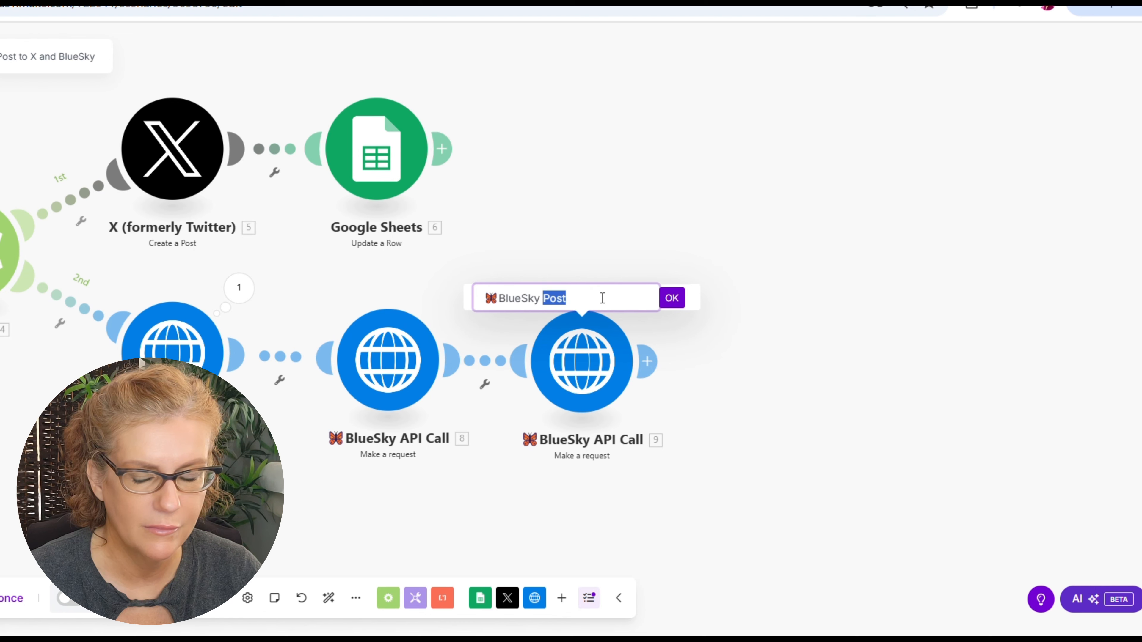
right_click(602, 298)
key("Escape")
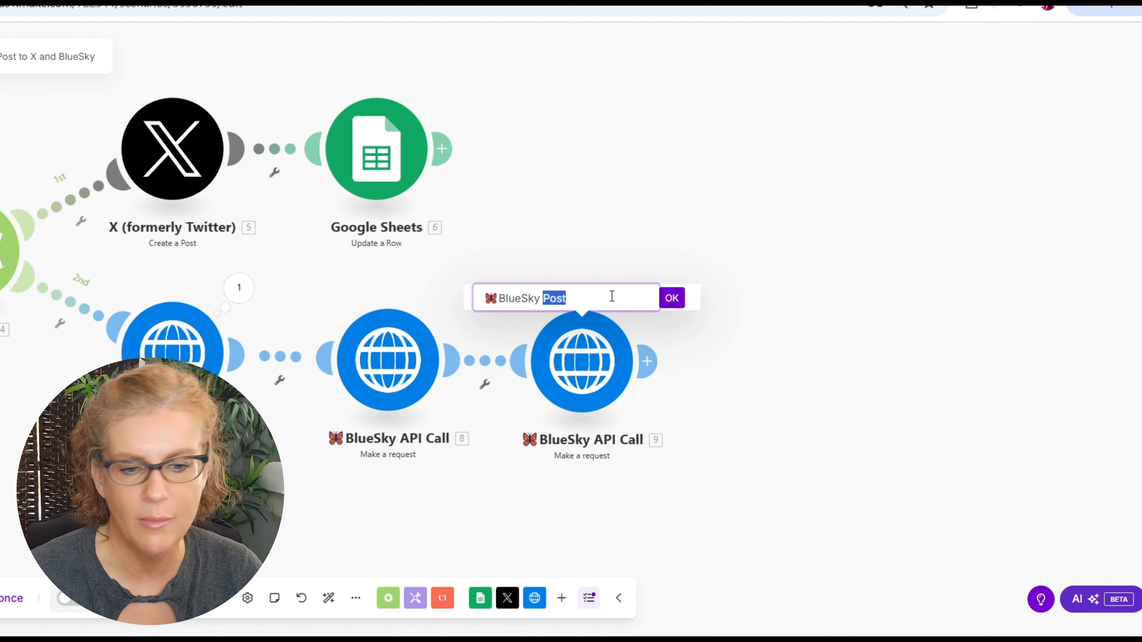
left_click(672, 298)
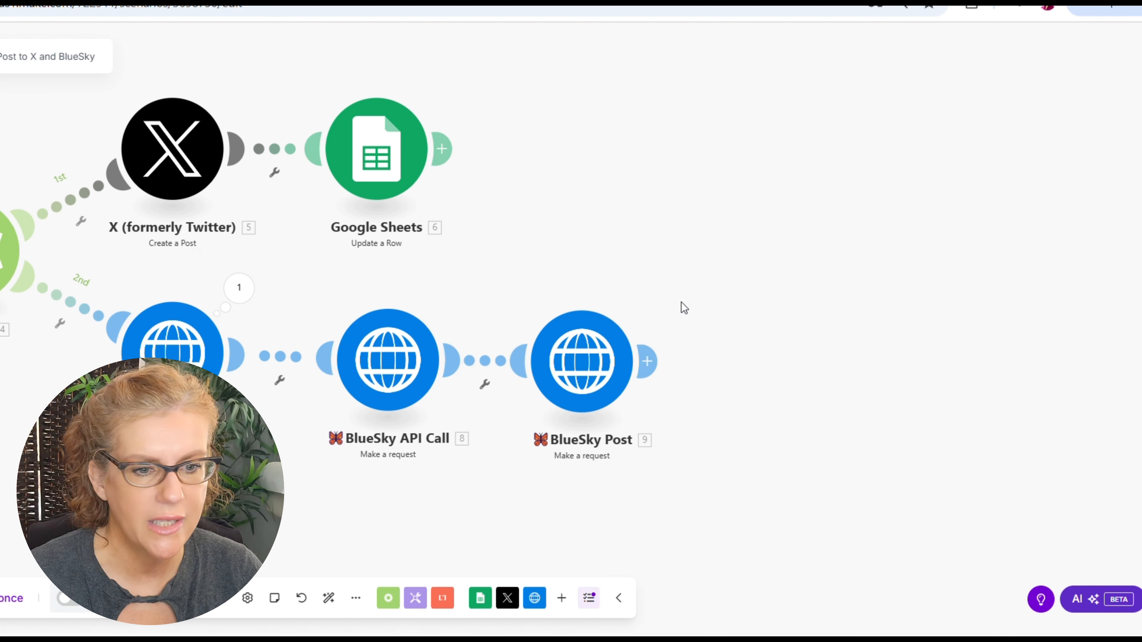
left_click(600, 360)
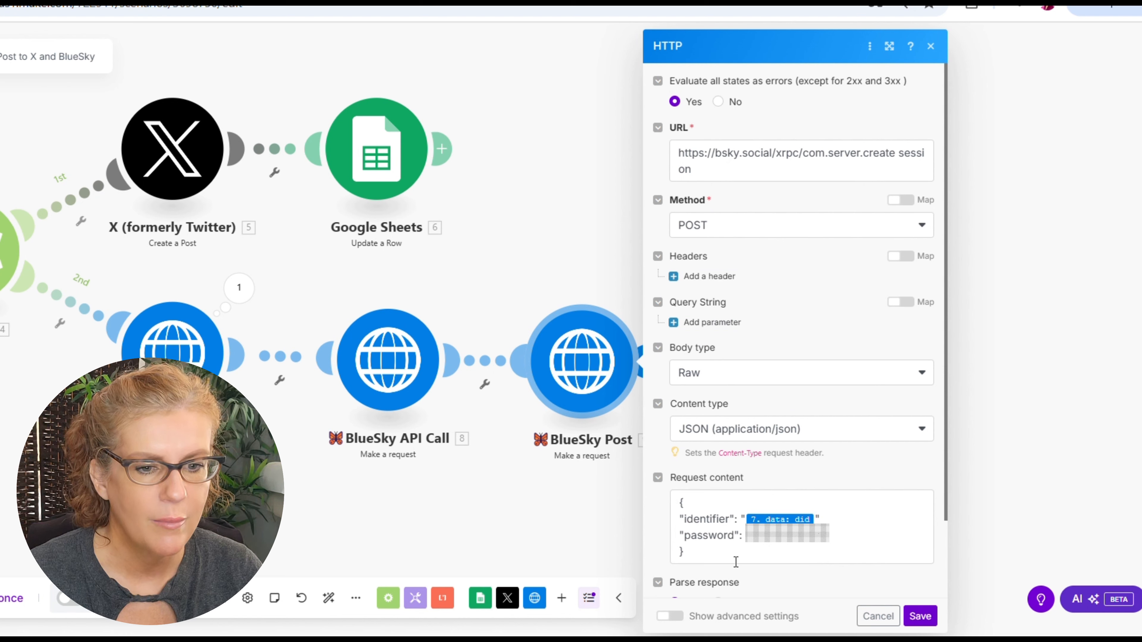
left_click(736, 562)
left_click_drag(736, 561, 677, 500)
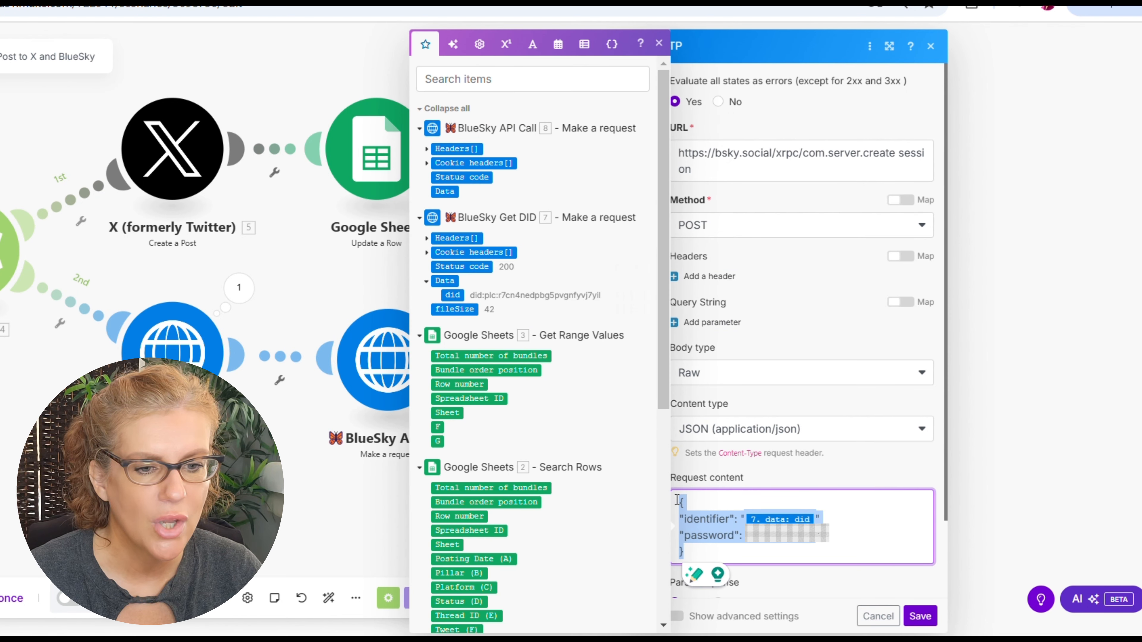
key("BackSpace")
left_click(748, 174)
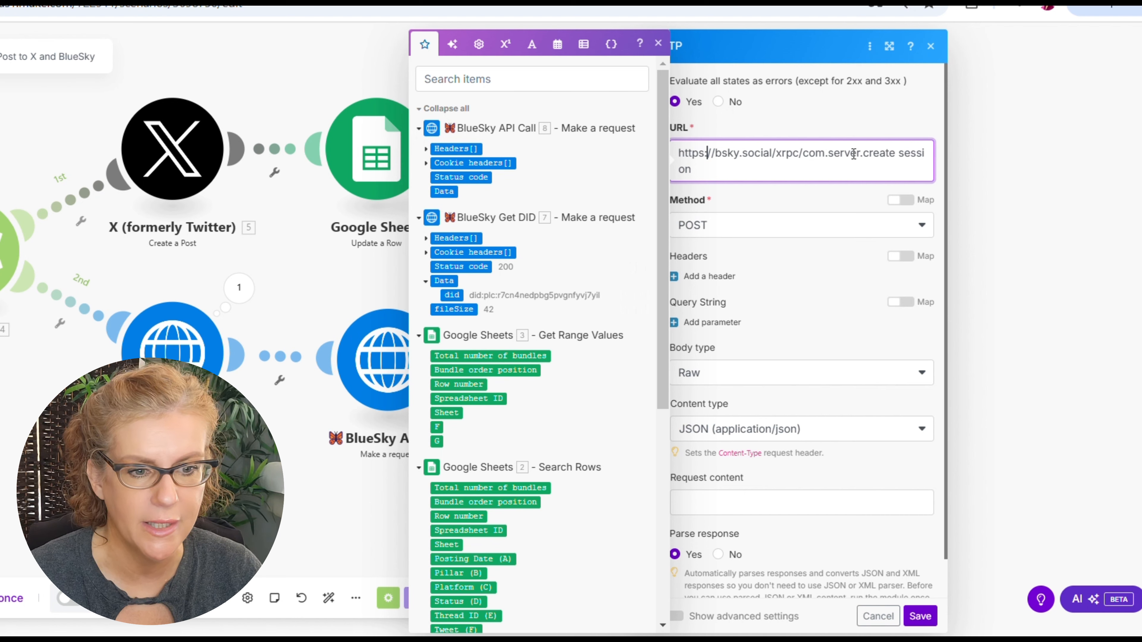
key("ctrl+a")
type("https://bsky.social/xrpc/com.atproto.repo.createRecord")
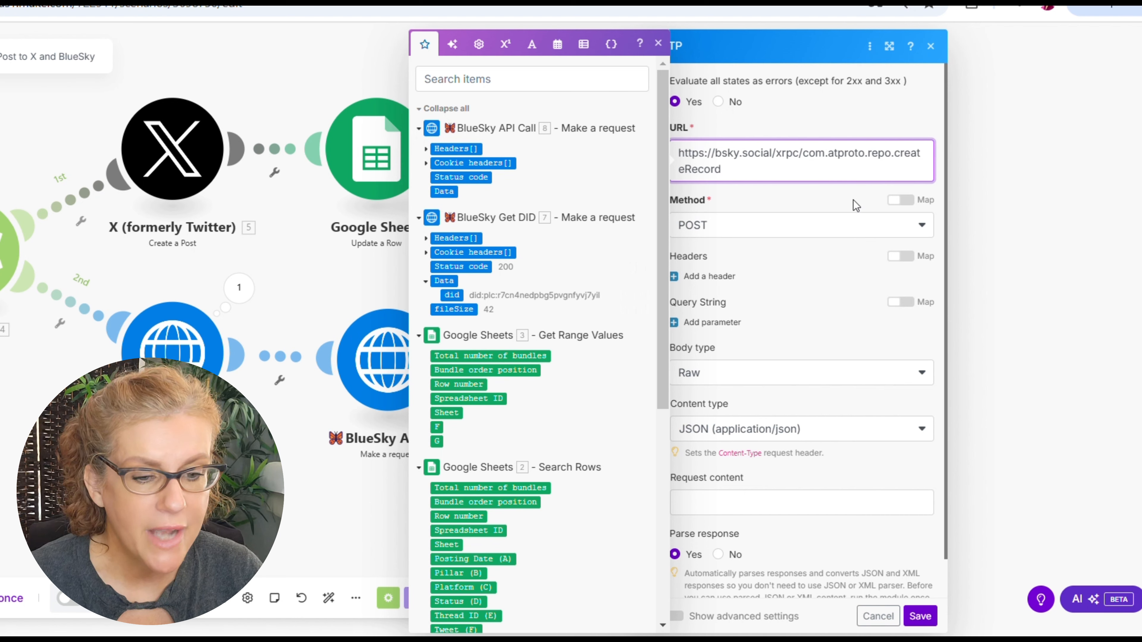
Add an Authorization header to the BlueSky Post module with the value "Bearer " followed by the BlueSky API Call module's accessJwt
left_click(709, 276)
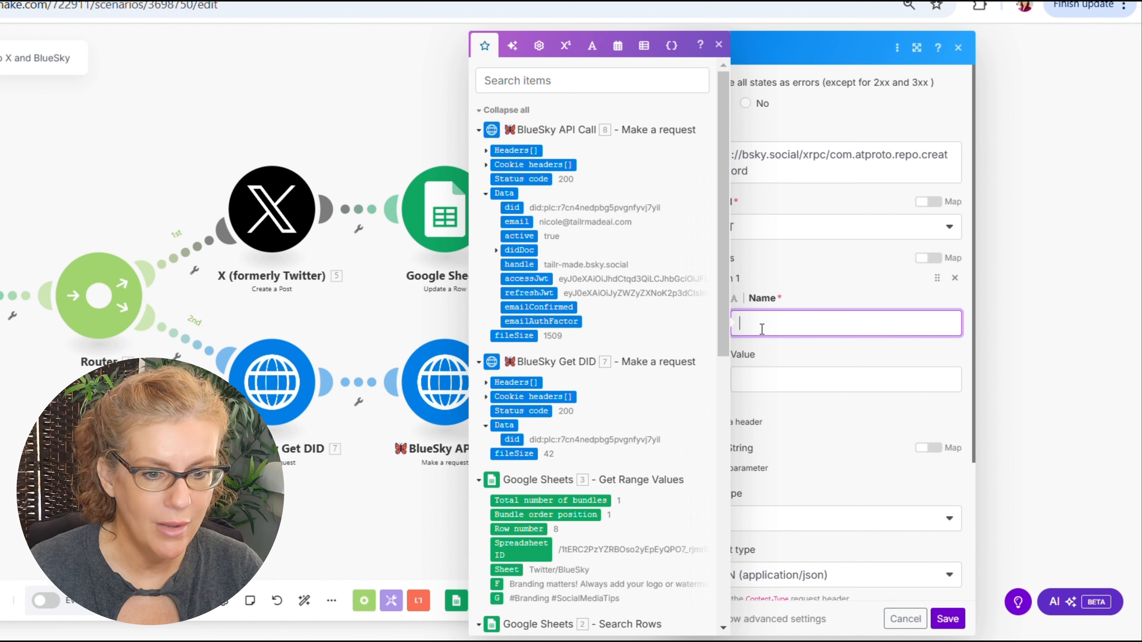
type("Au")
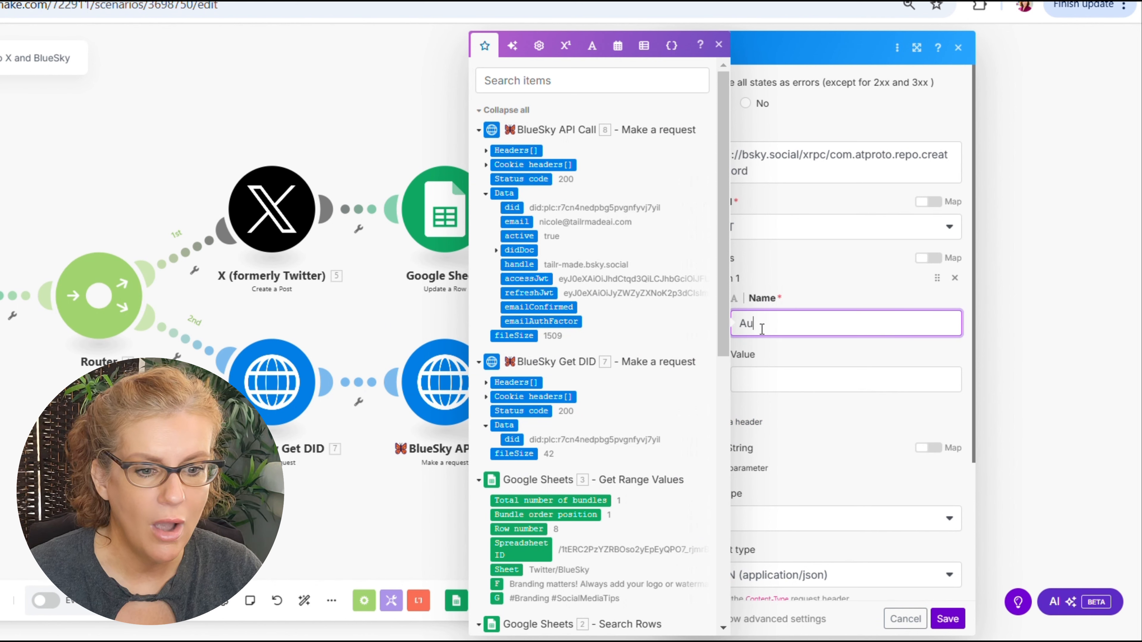
type("thorization")
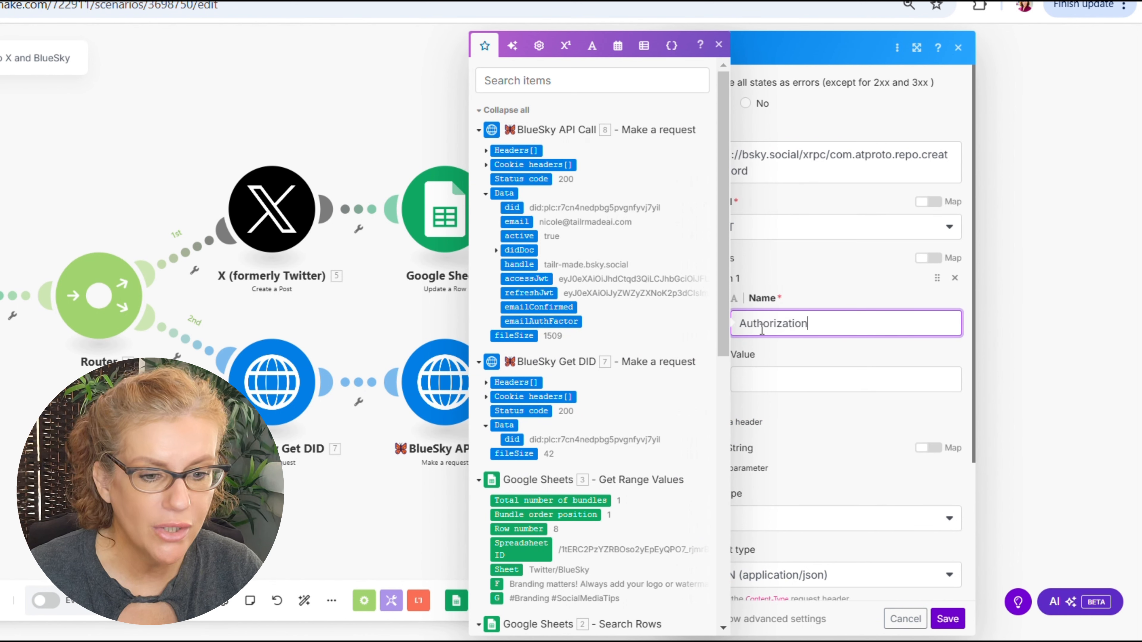
key("Tab")
type("Be")
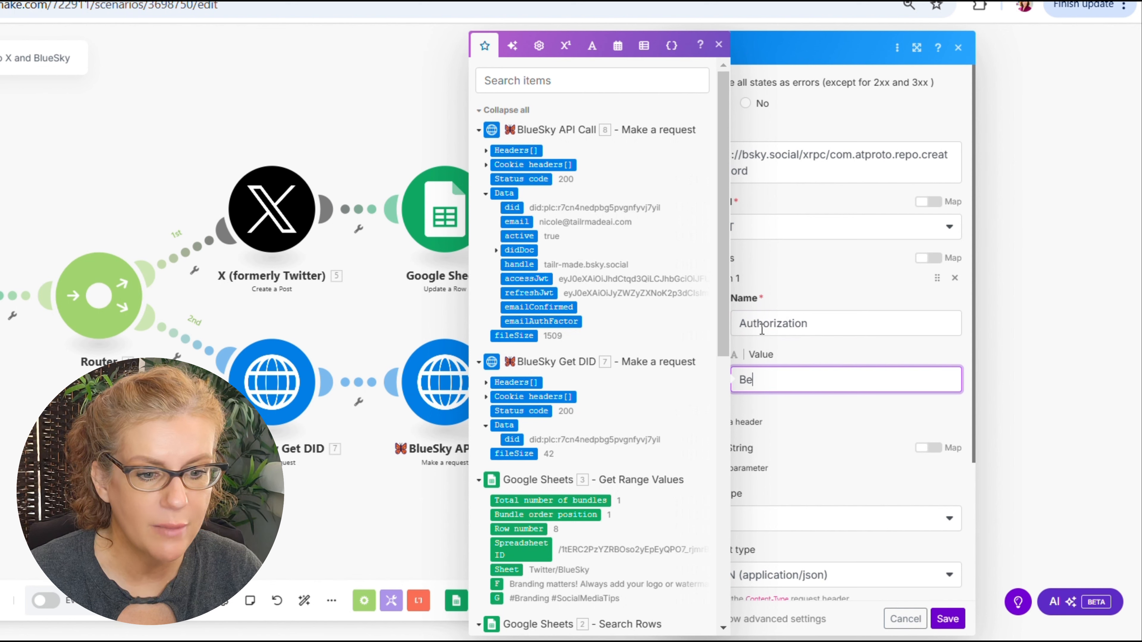
type("arer")
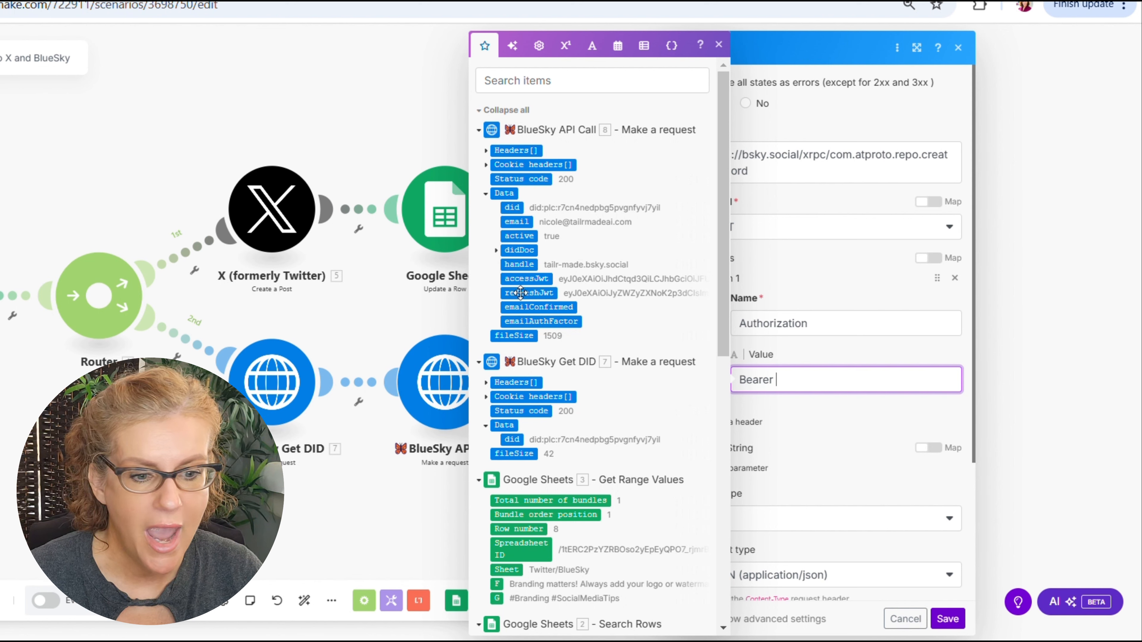
left_click(530, 280)
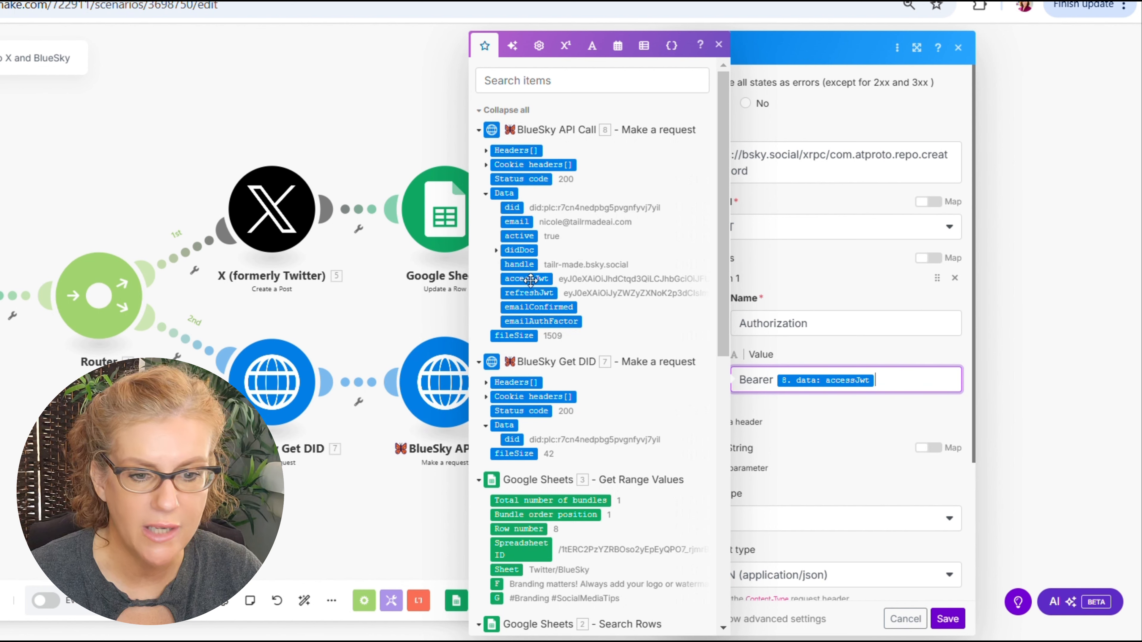
left_click(822, 428)
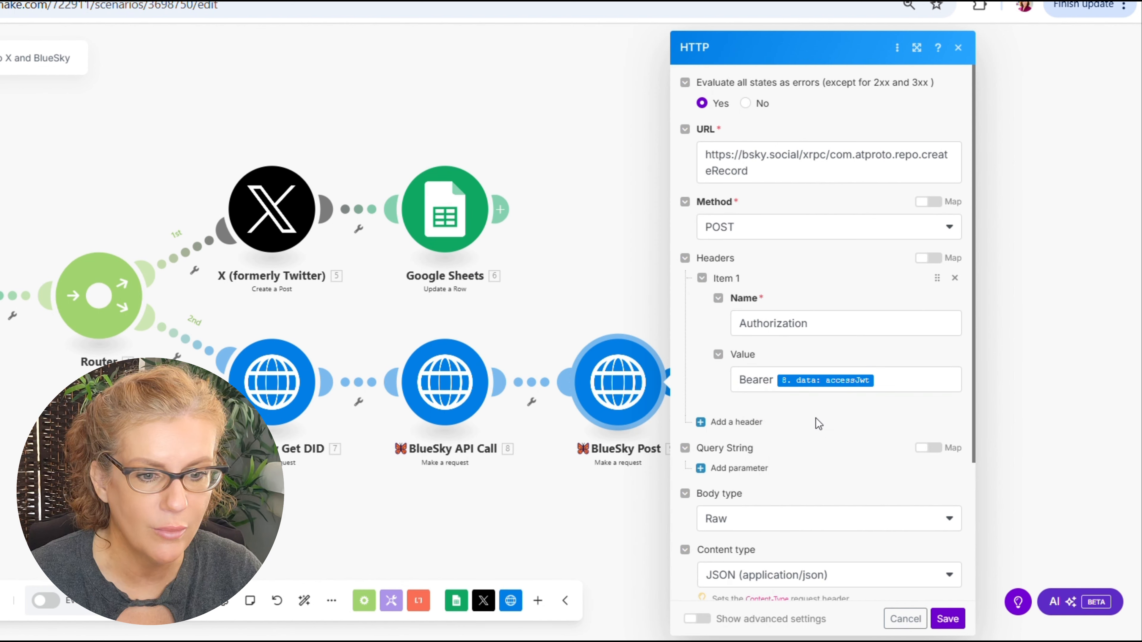
Fill the request content with JSON: collection and $type "app.bsky.feed.post", repo "tailr-made.bsky.social", text "[Your Text Here]", and createdAt using formatDate of now
scroll(815, 417, "down", 2)
scroll(795, 391, "down", 2)
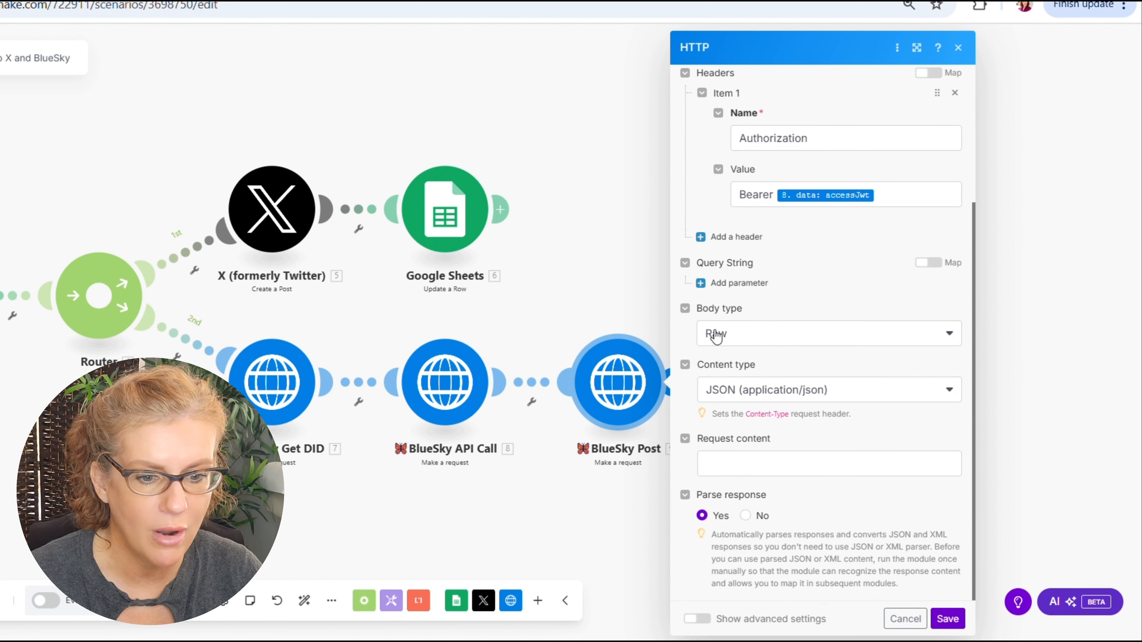
left_click(770, 460)
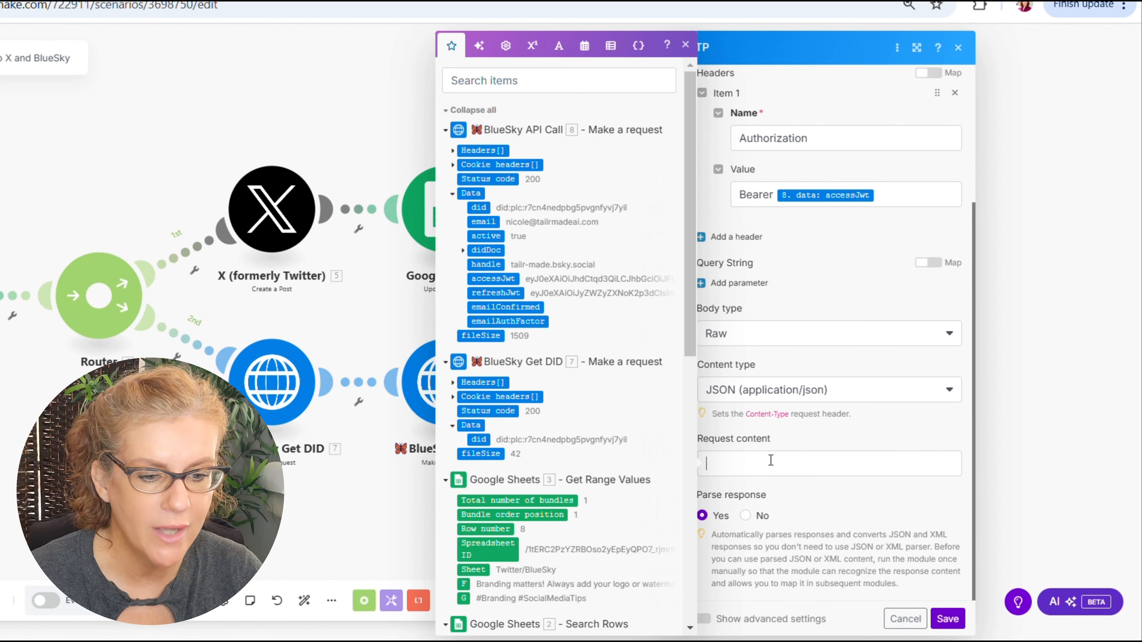
type("{   \"collection\": \"app.bsky.feed.post\",   \"repo\": \"tailr-made.bsky.social\",   \"record\": {     \"$type\": \"app.bsky.feed.post\",     \"text\": \"[Your Text Here]\",     \"createdAt\": \"{{formatDate(now; YYYY-MM-DD[T]HH:mm:ss.SSS[Z])}}\"   } }")
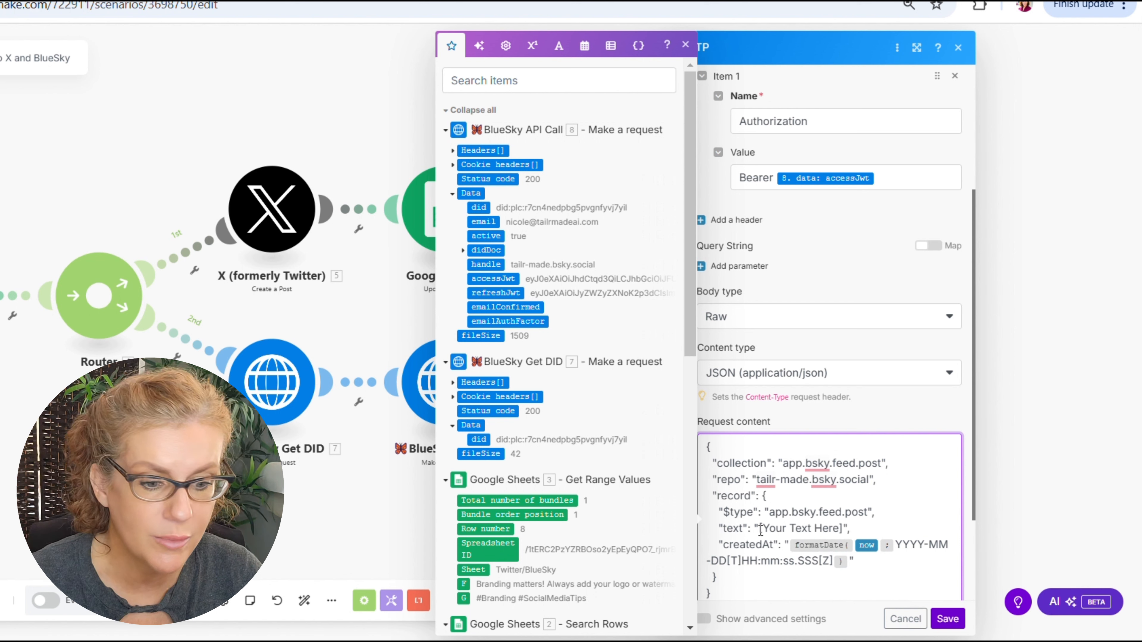
Replace the "[Your Text Here]" placeholder with column F from Google Sheets Get Range Values and save the BlueSky Post module
left_click_drag(759, 528, 843, 529)
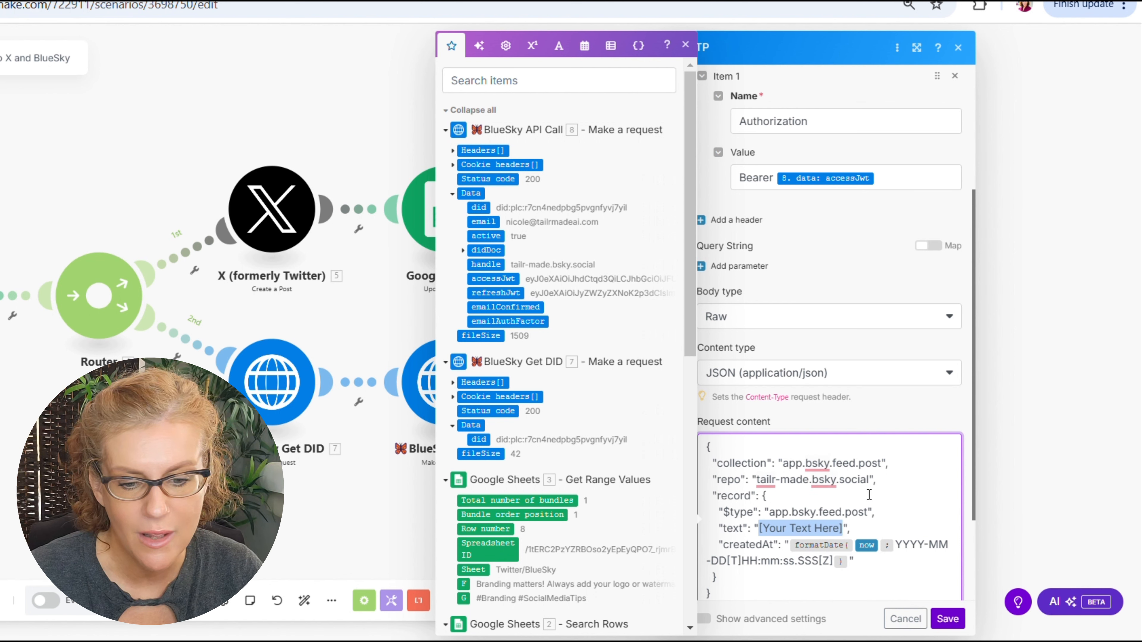
key("BackSpace")
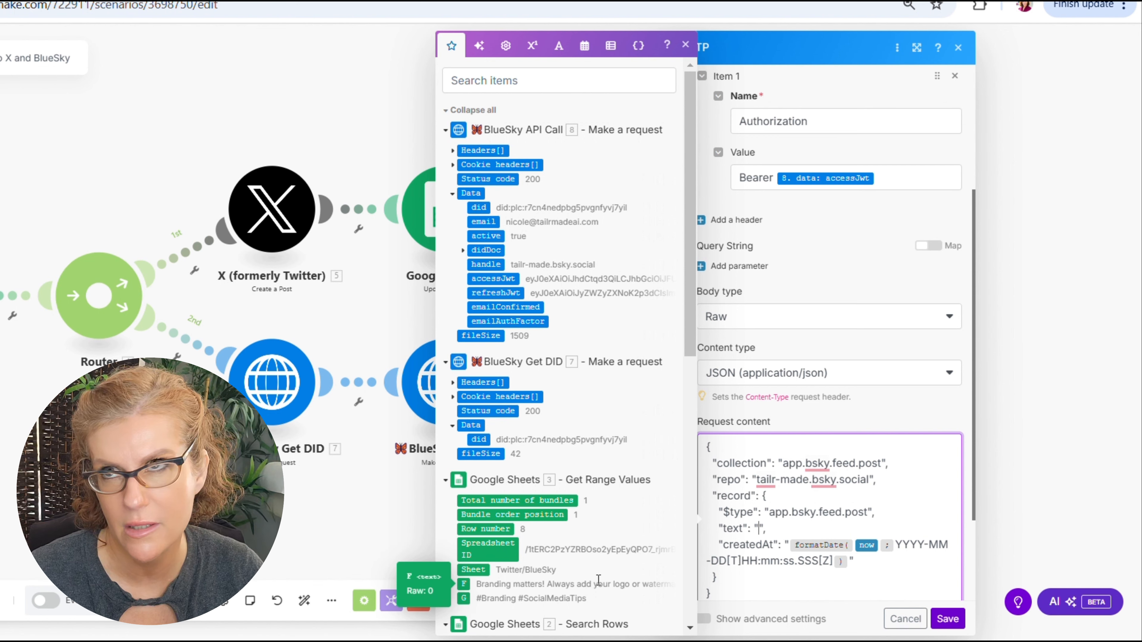
left_click(463, 584)
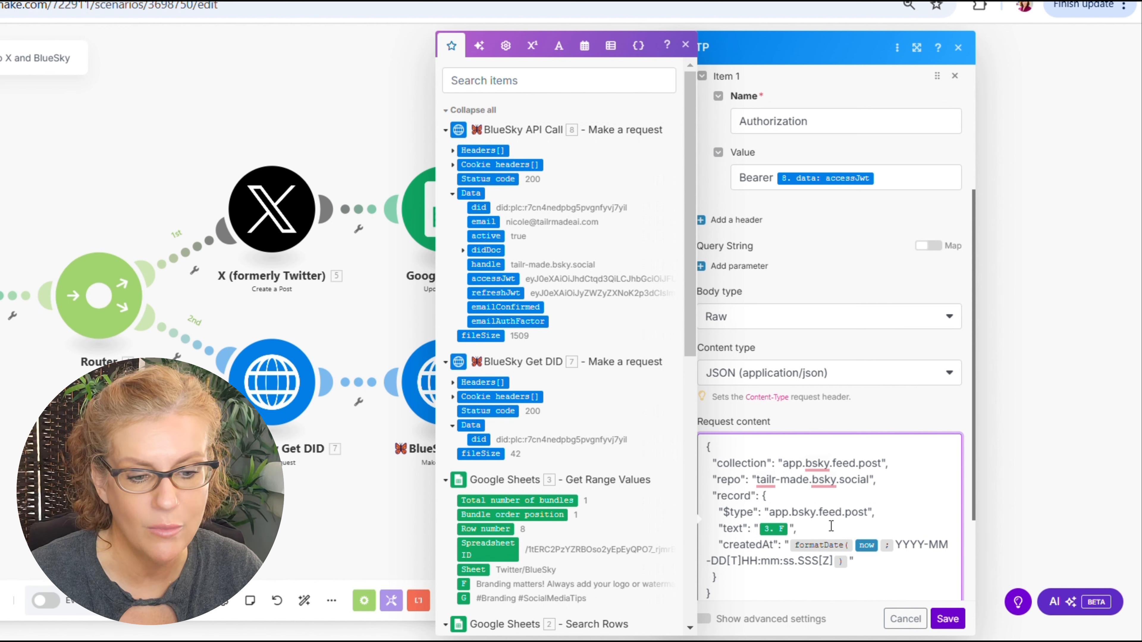
left_click(948, 618)
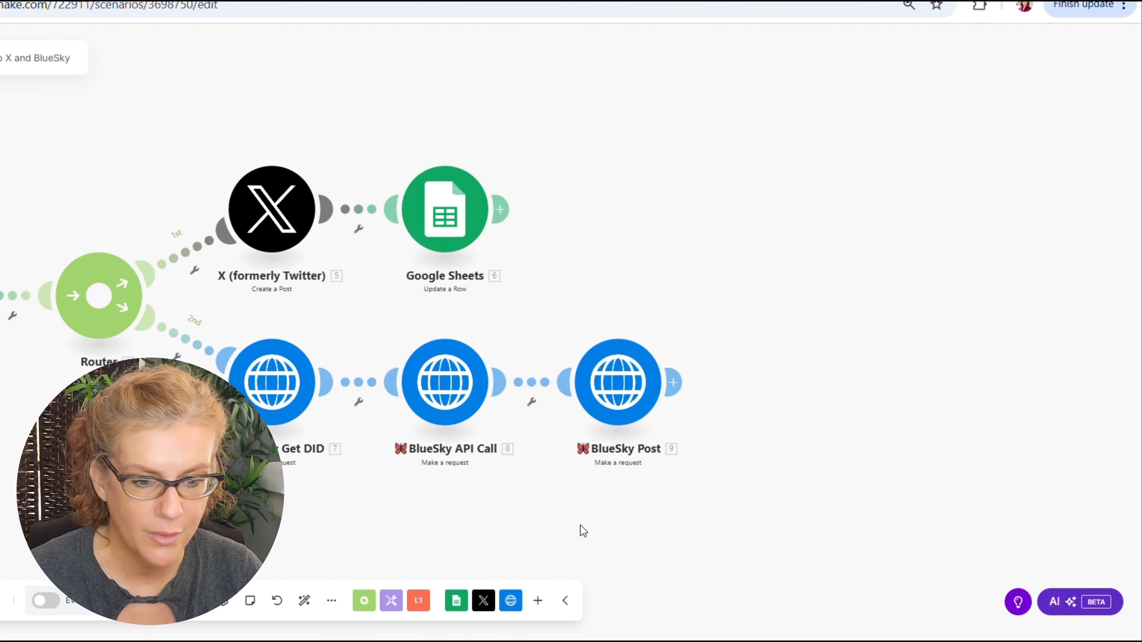
Save the scenario with the completed BlueSky Post module
left_click_drag(581, 526, 937, 514)
left_click_drag(367, 435, 498, 445)
left_click(168, 600)
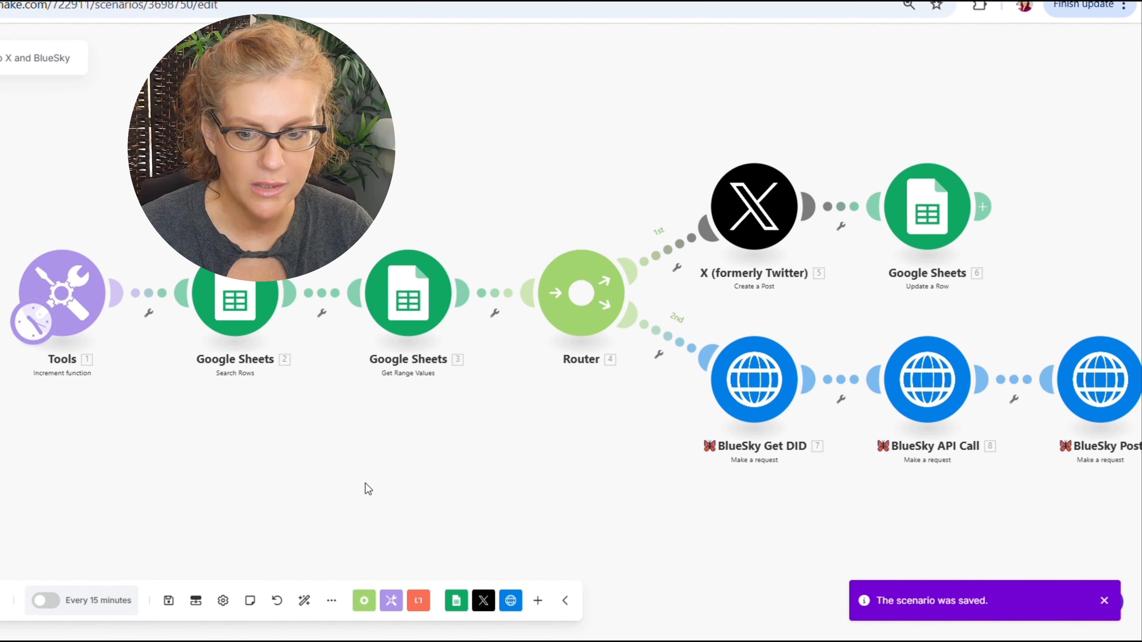
Run only the Tools increment function module and close its output details
right_click(90, 293)
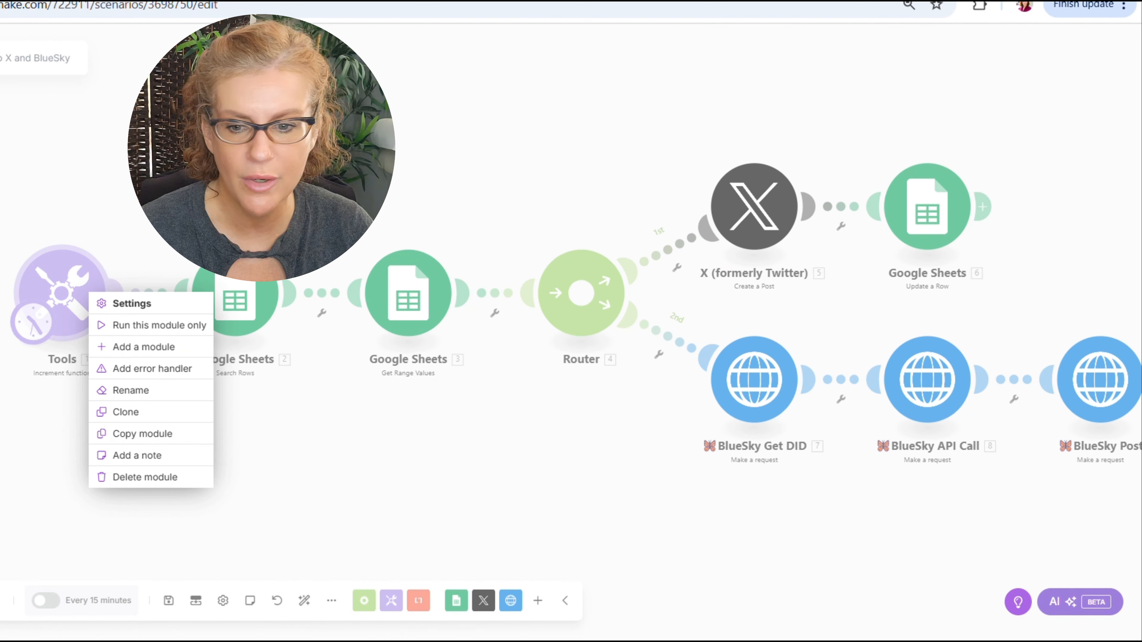
left_click(137, 325)
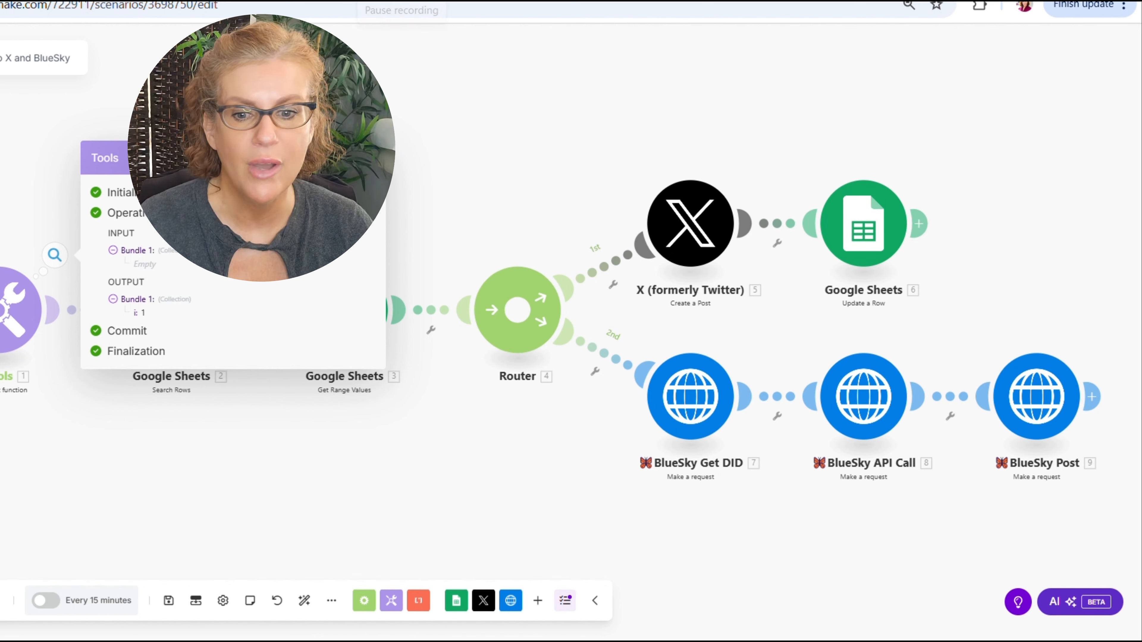
left_click(371, 158)
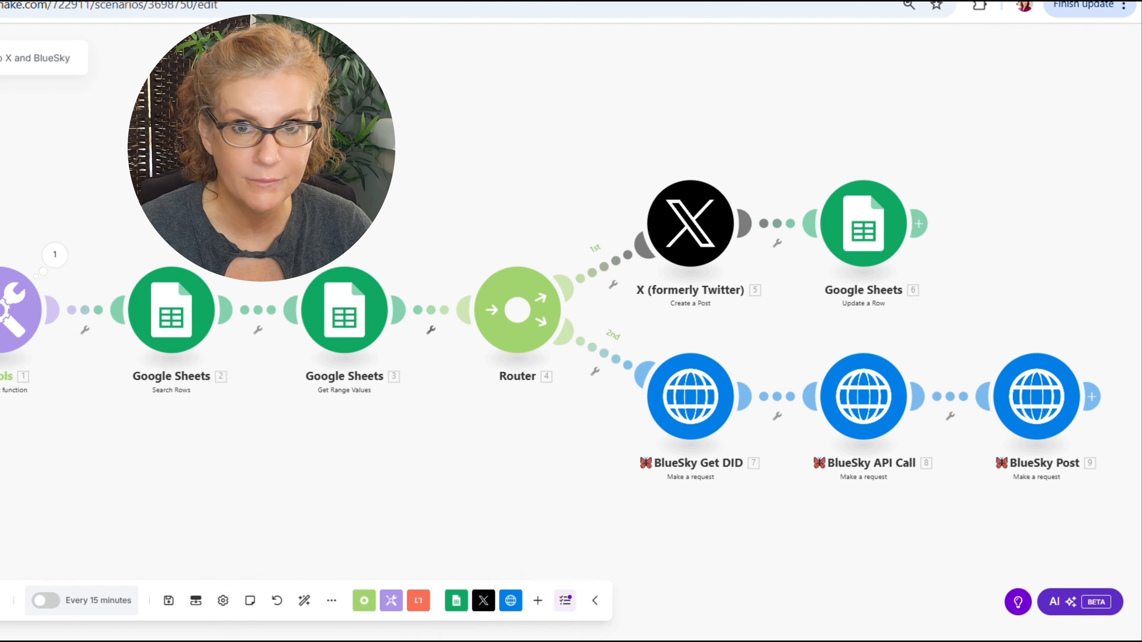
Switch to Bluesky and X to check the account's profile pages for the new post, reloading the X profile
mouse_move(505, 641)
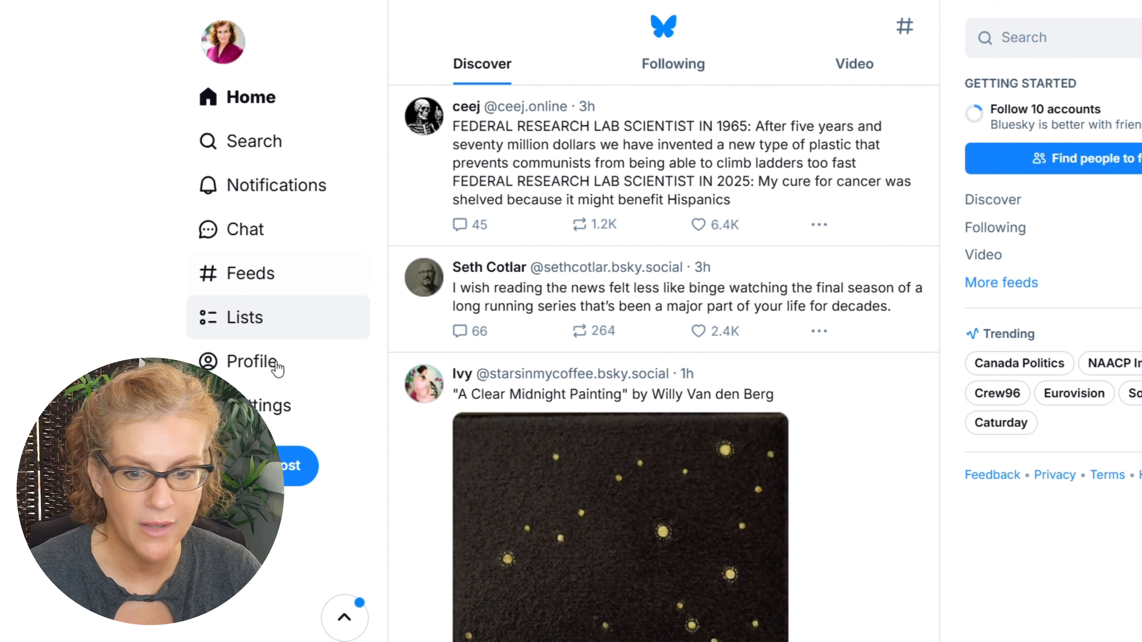
left_click(269, 362)
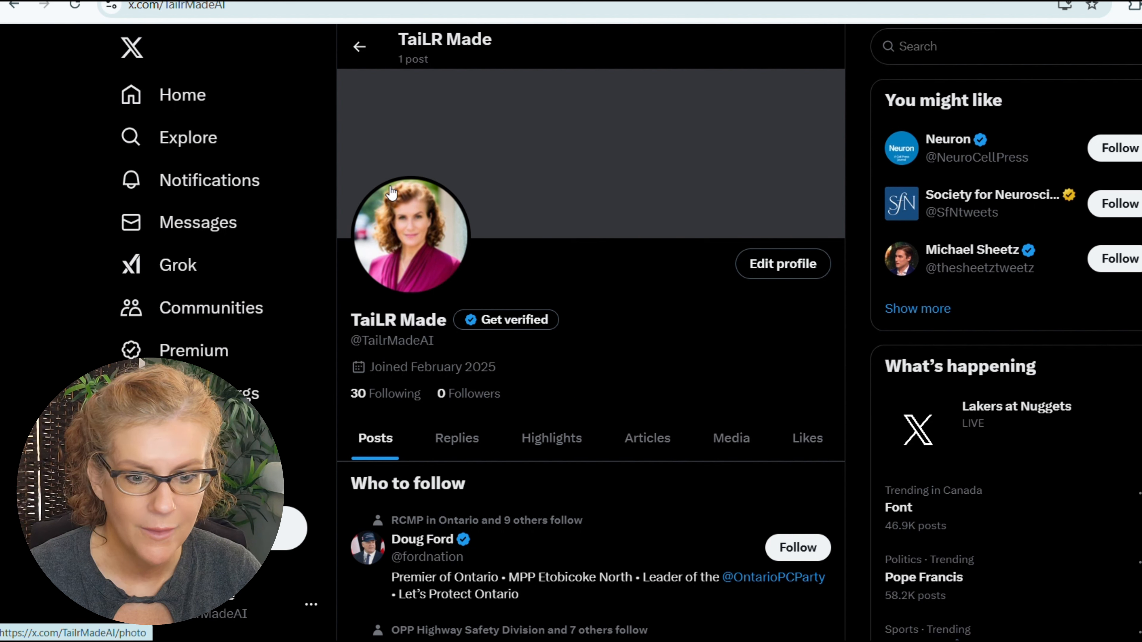
left_click(75, 5)
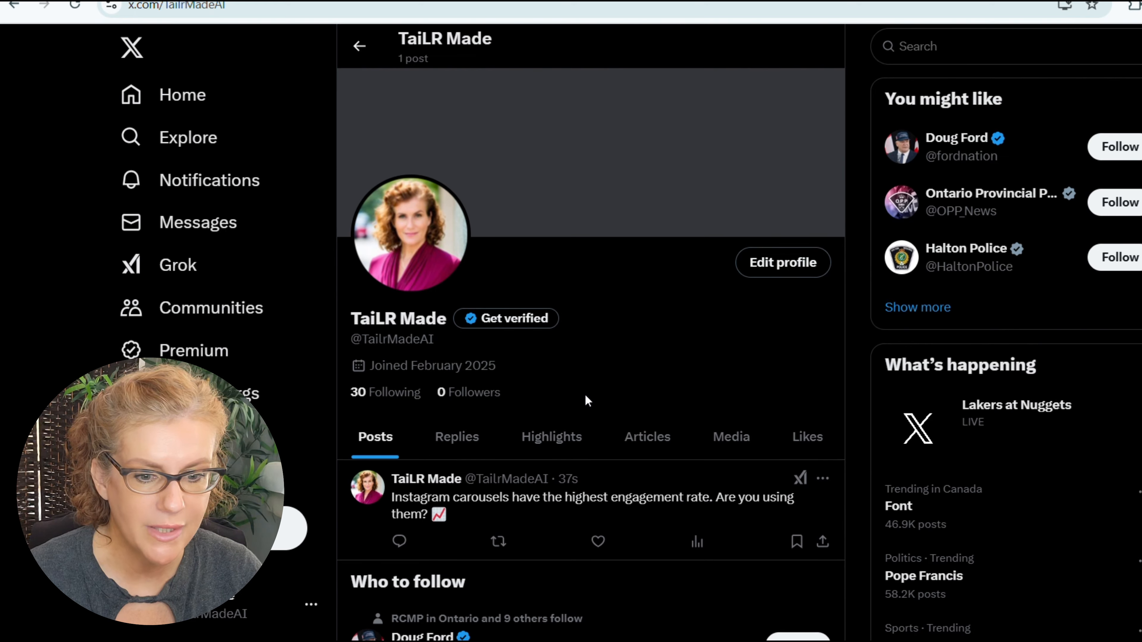
scroll(584, 397, "down", 2)
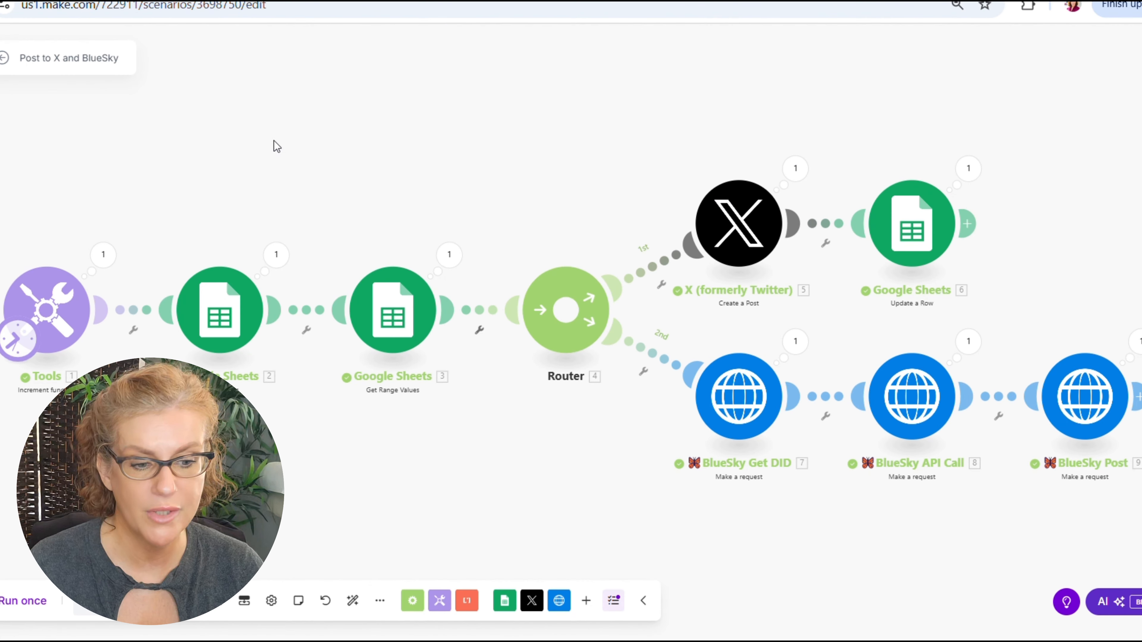
Switch back to the Make scenario "Post to X and BlueSky" and save it
key("ctrl+s")
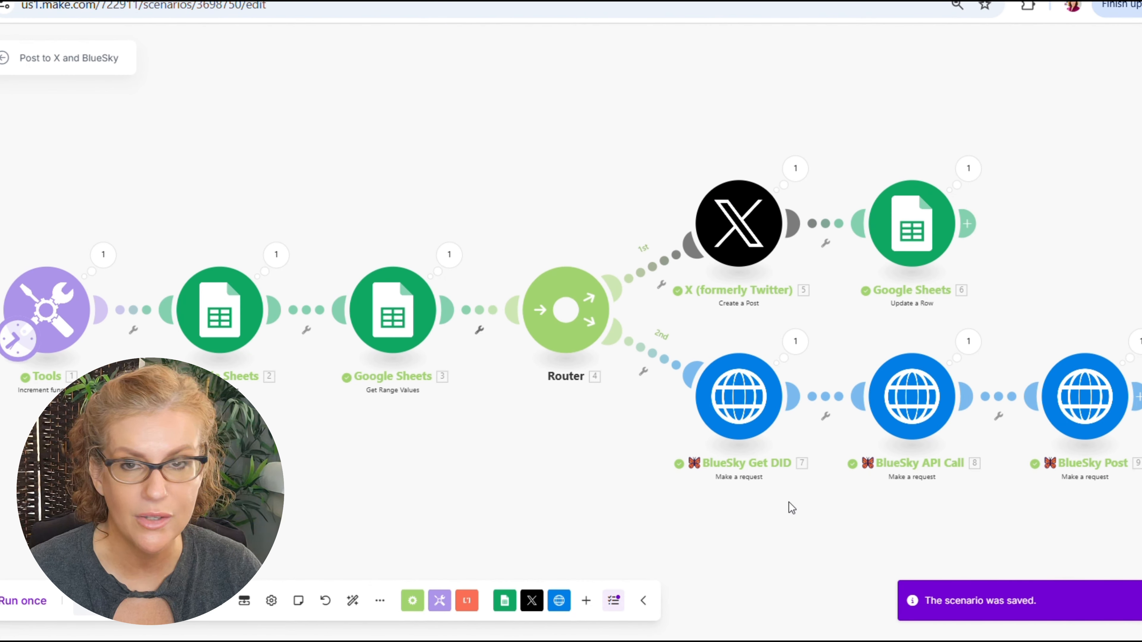
left_click_drag(1083, 247, 1053, 230)
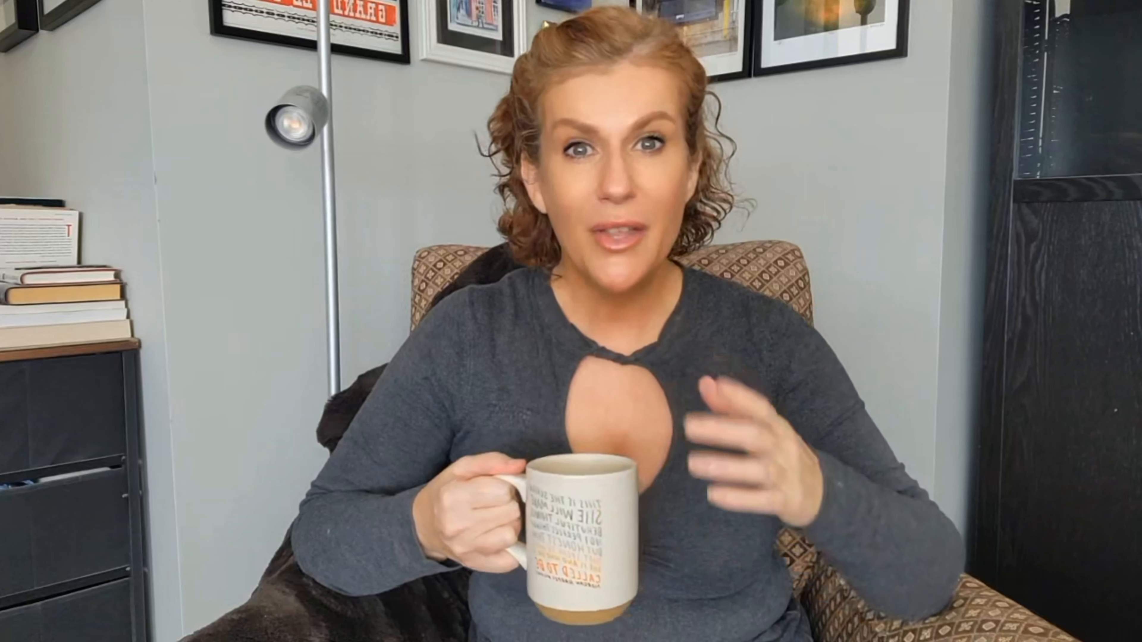